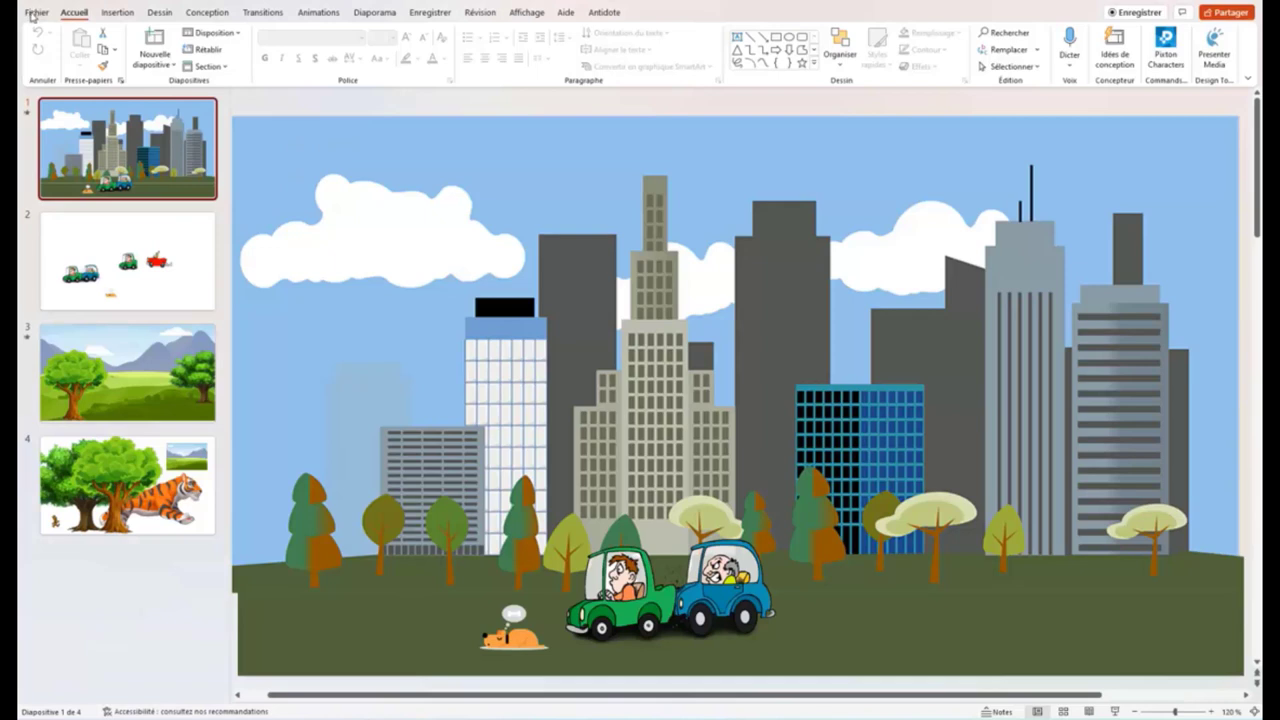
Run the slideshow from slide 1, then return to editing
left_click(32, 15)
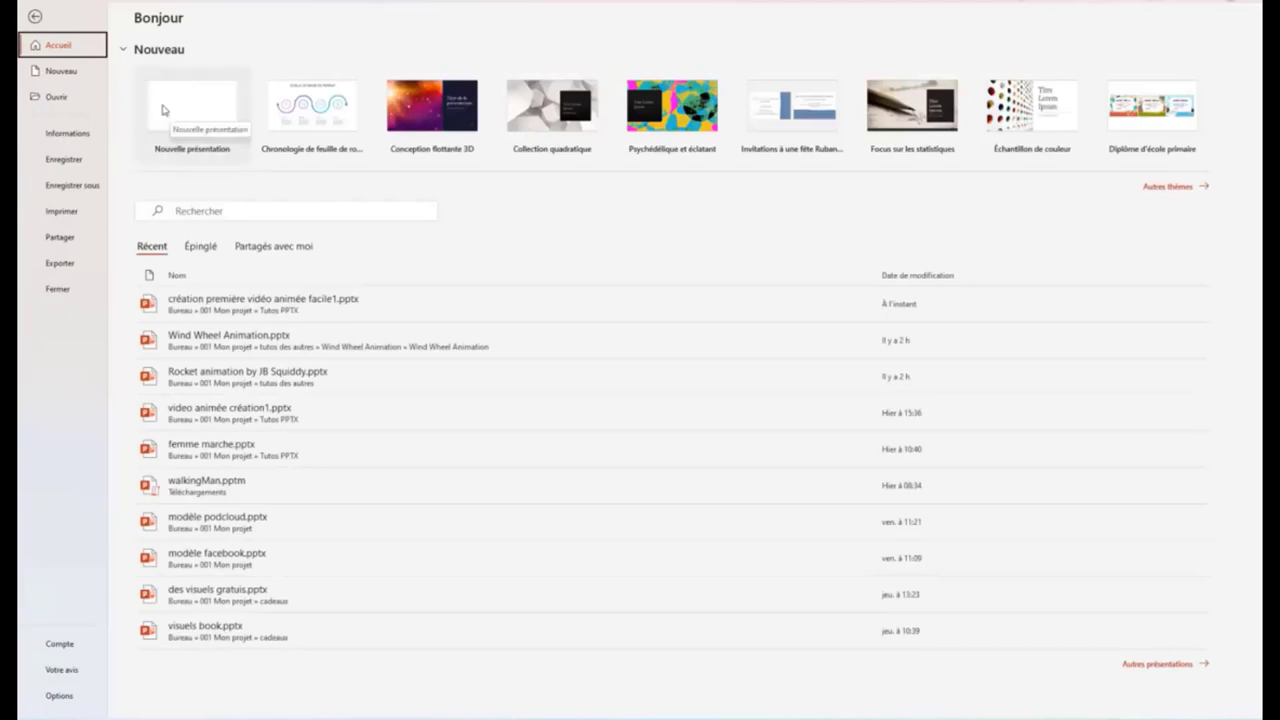
left_click(35, 17)
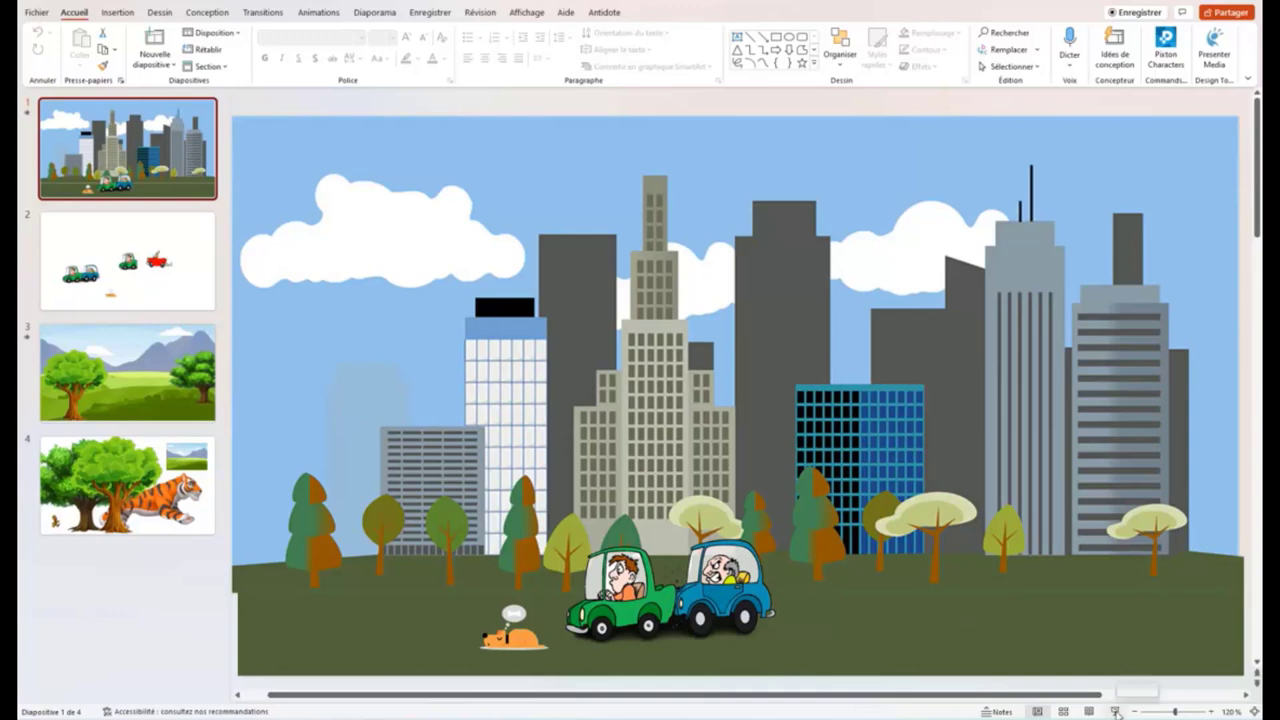
left_click(1116, 711)
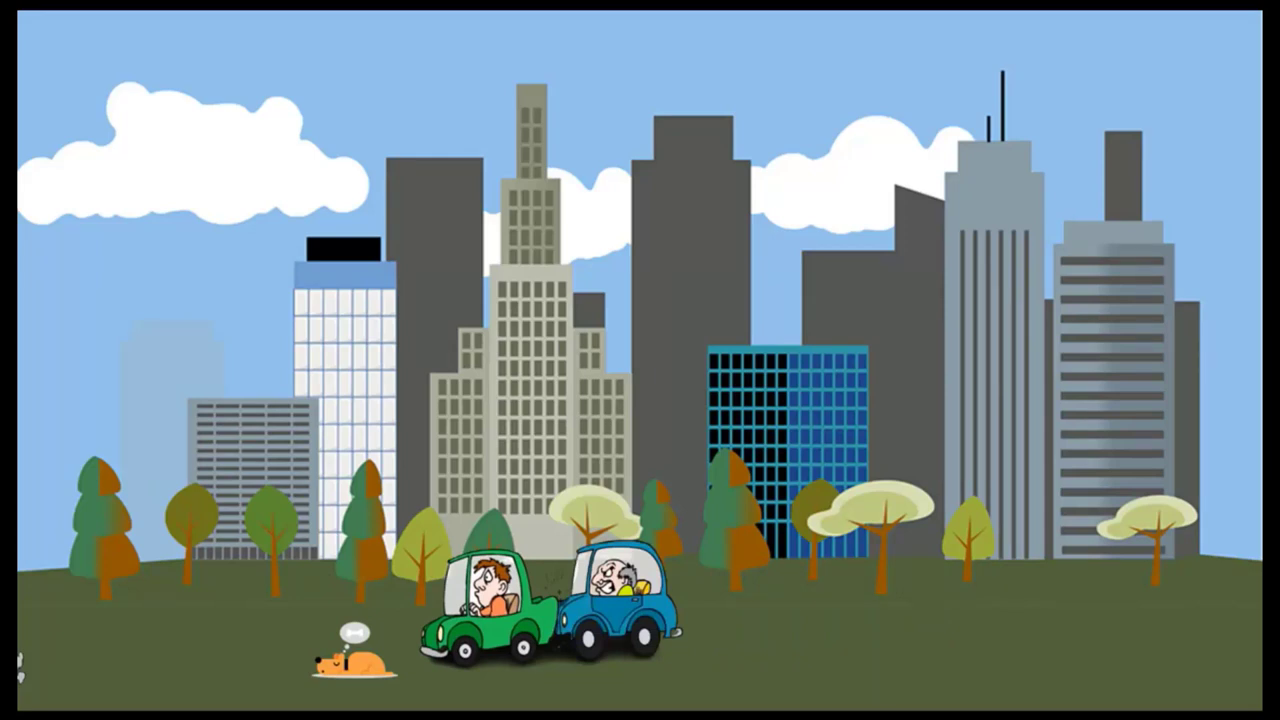
key("Escape")
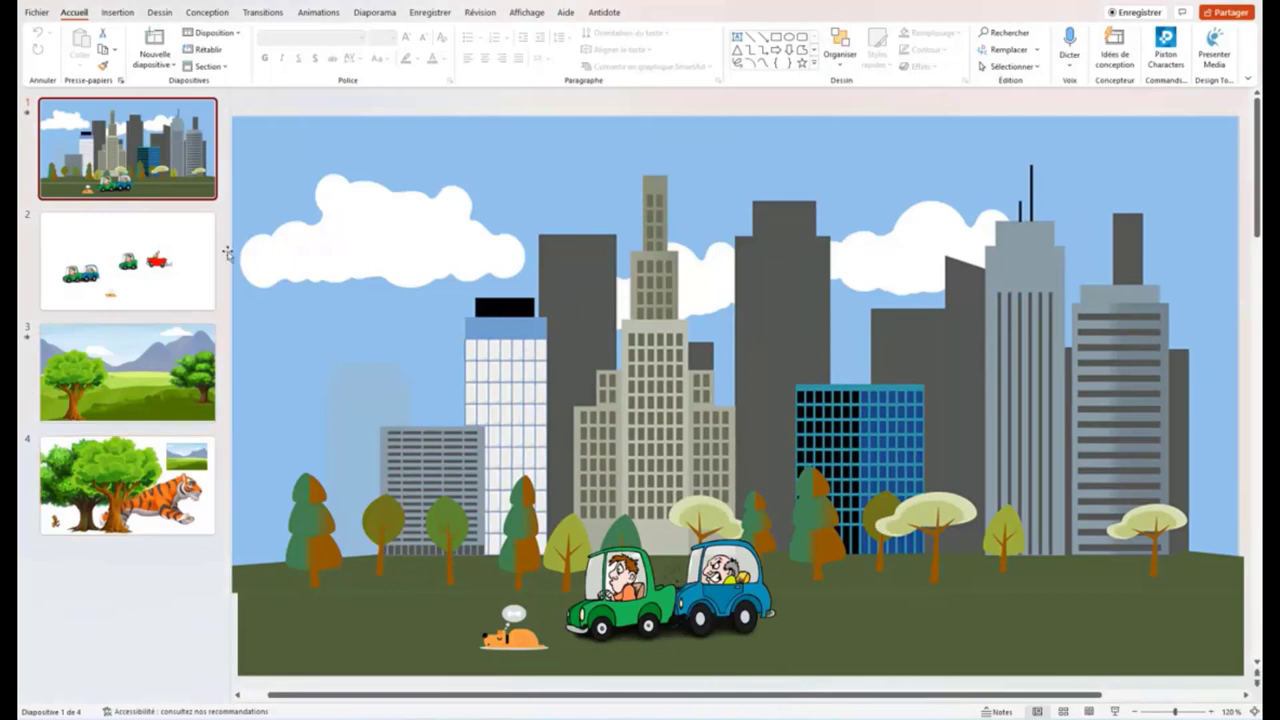
Insert a new blank slide 3 after the cars slide
left_click(127, 280)
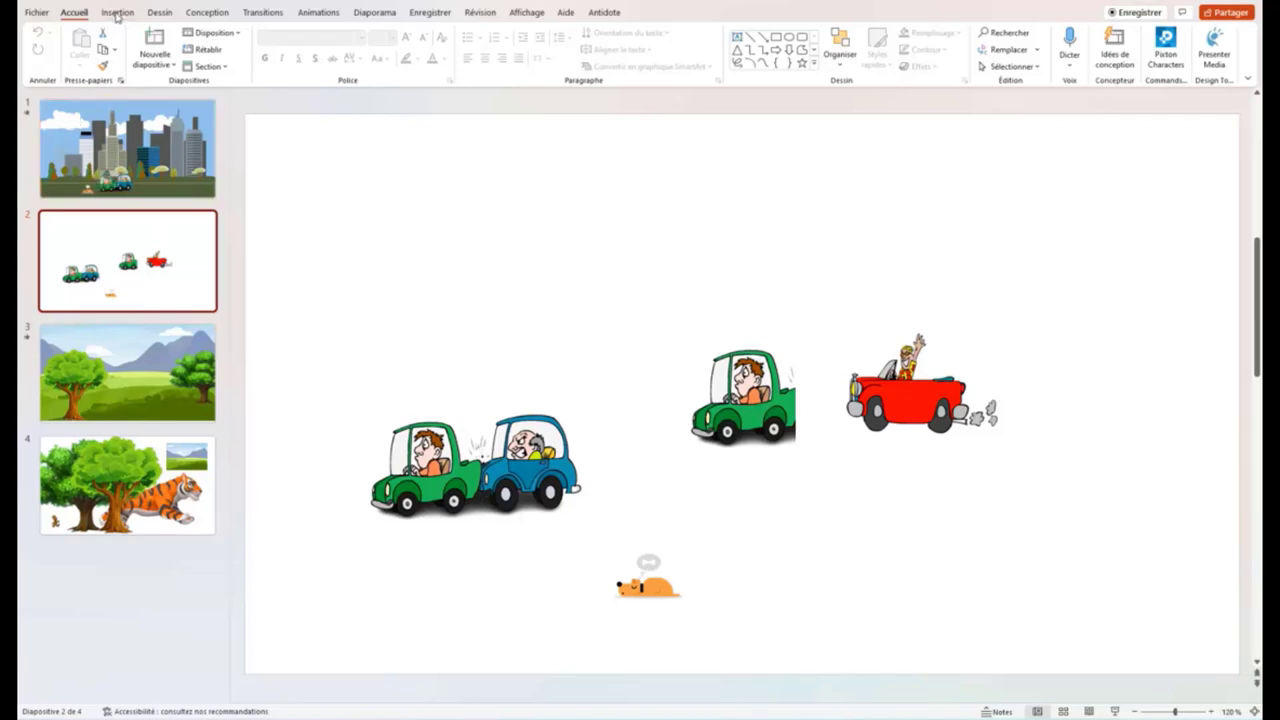
left_click(117, 12)
left_click(53, 60)
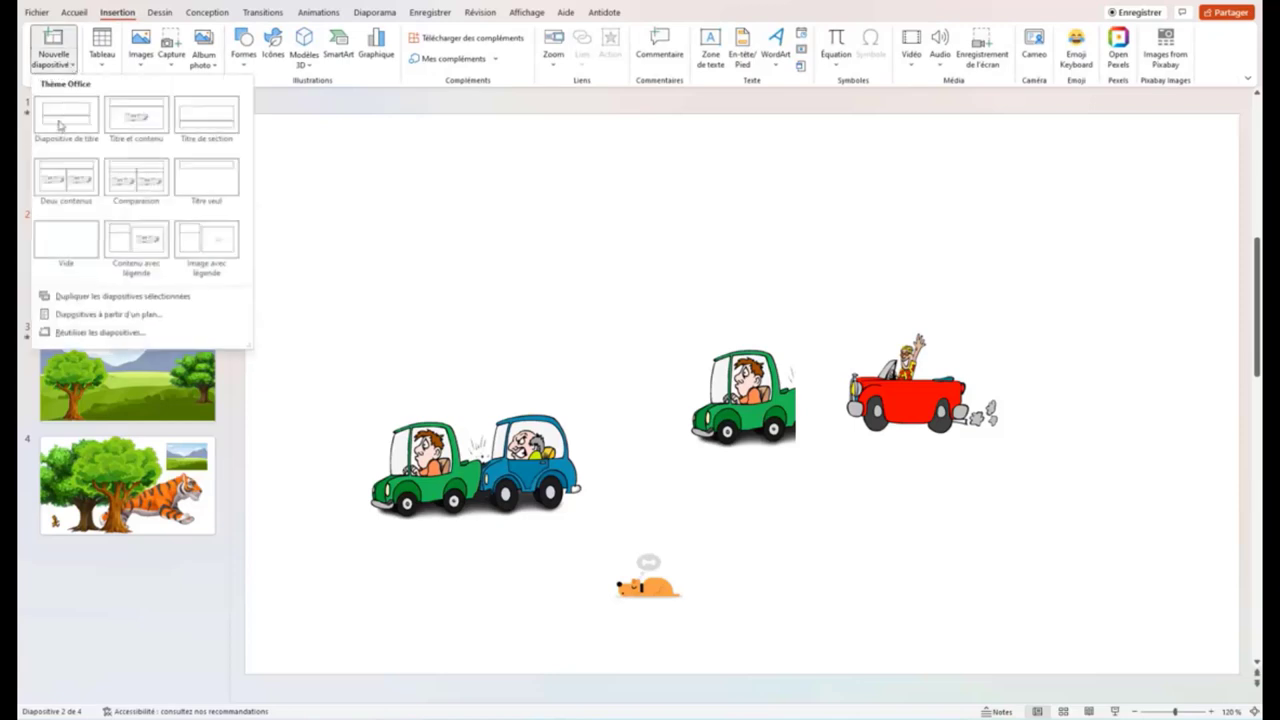
left_click(50, 232)
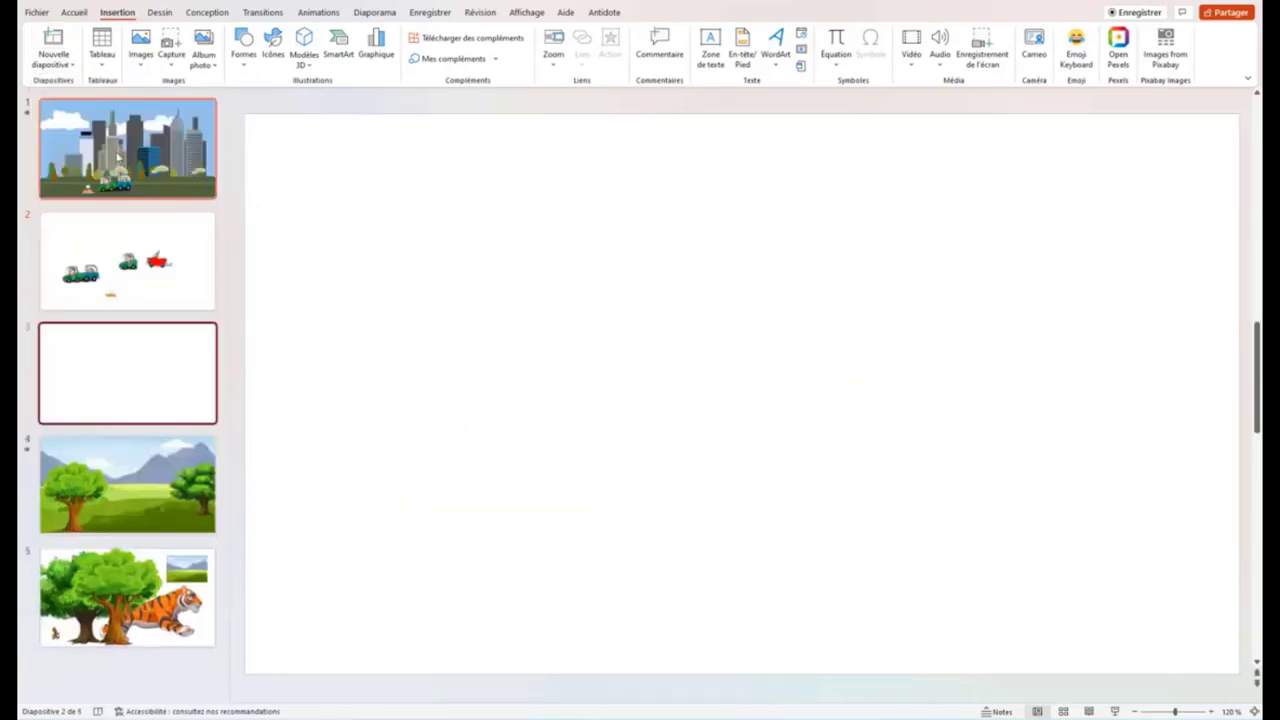
Copy slide 1's city picture and paste it onto slide 3
left_click(118, 155)
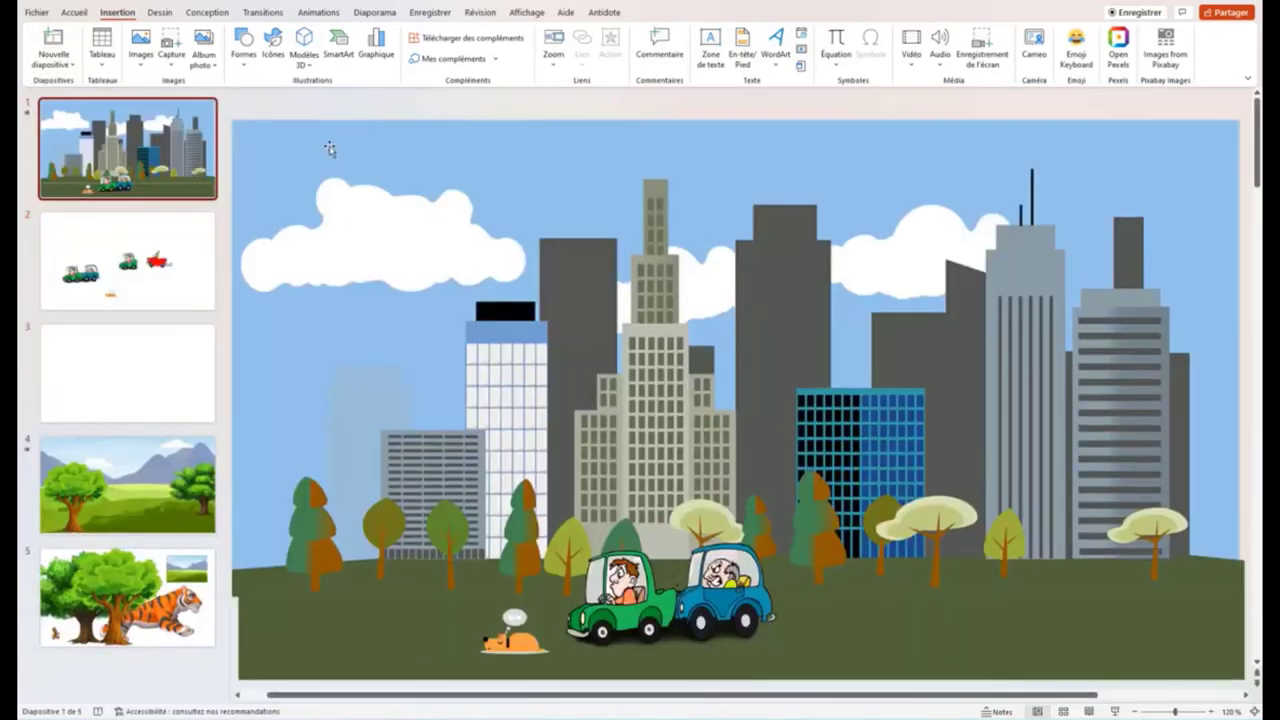
left_click(329, 148)
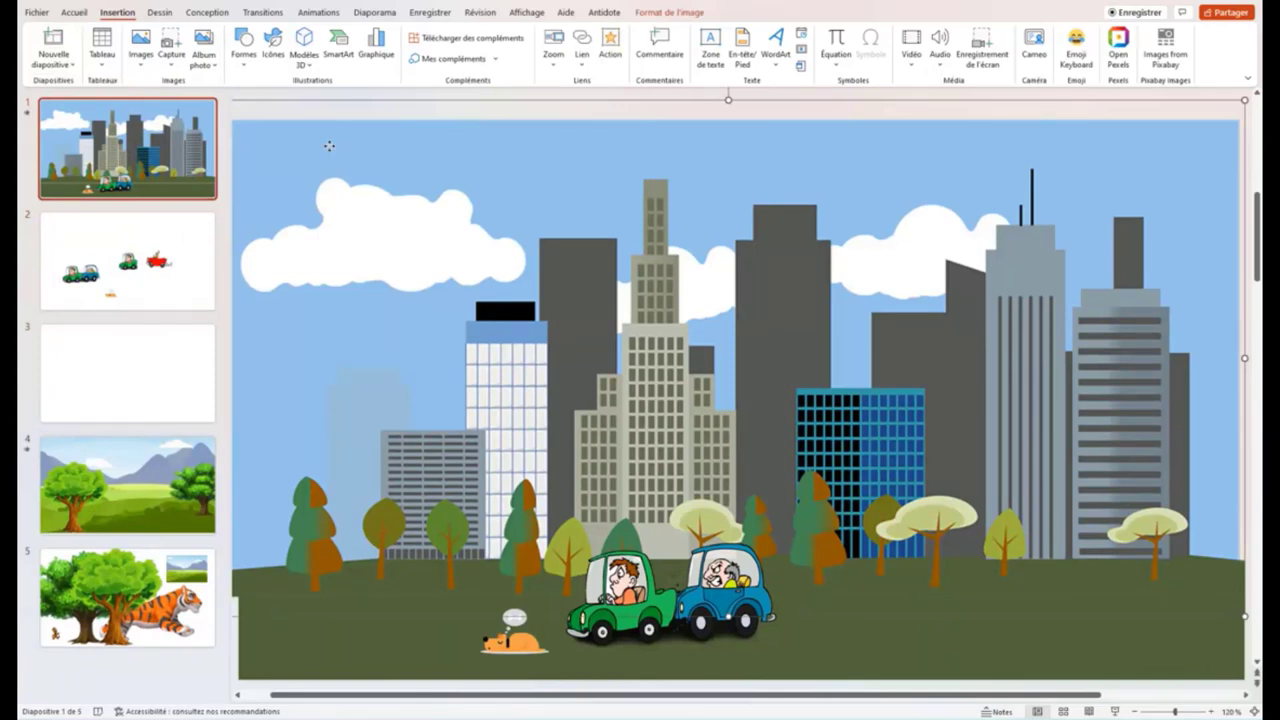
right_click(329, 146)
key("Escape")
left_click(131, 362)
right_click(371, 200)
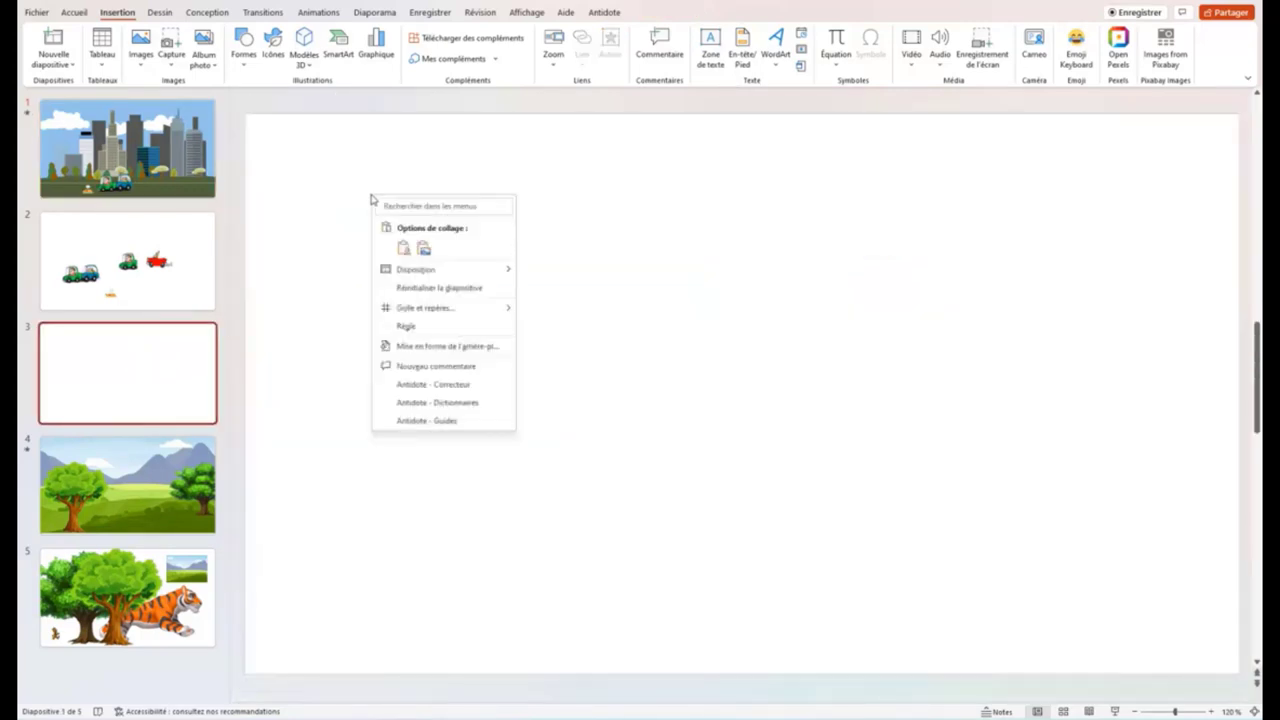
left_click(420, 246)
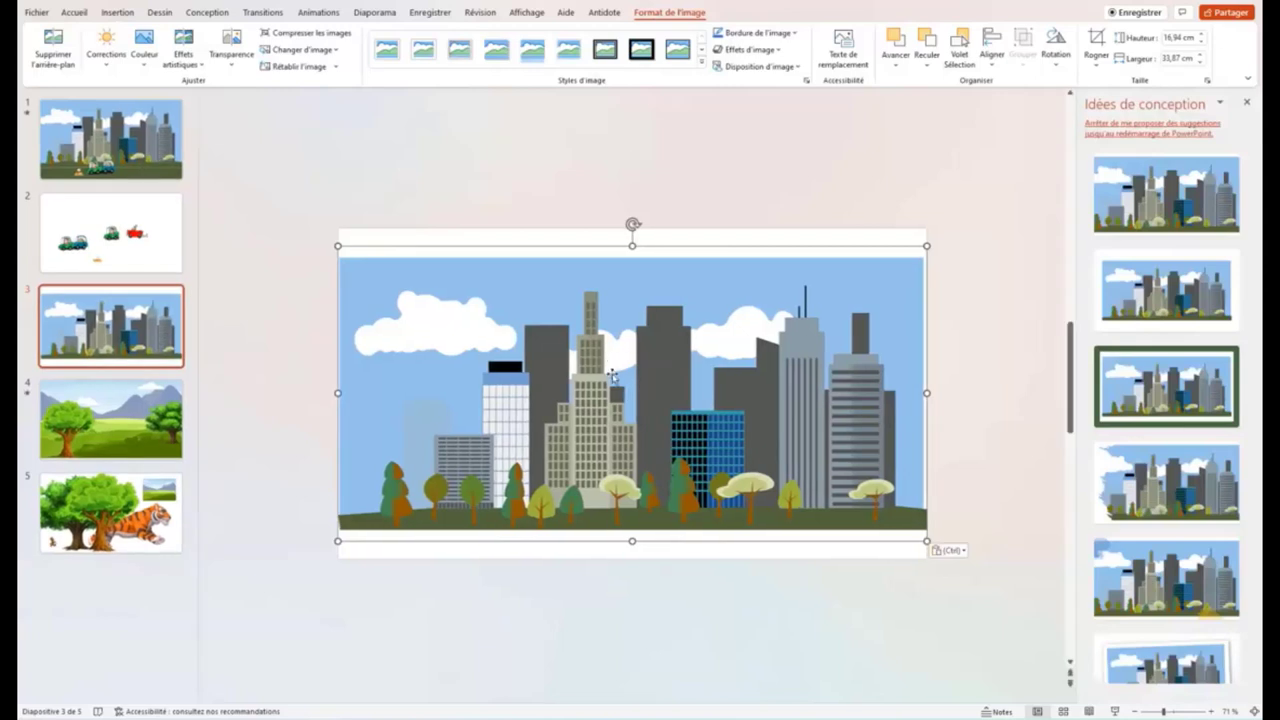
Move the city picture up and enlarge it to 17.29 × 34.58 cm
left_click_drag(612, 375, 610, 345)
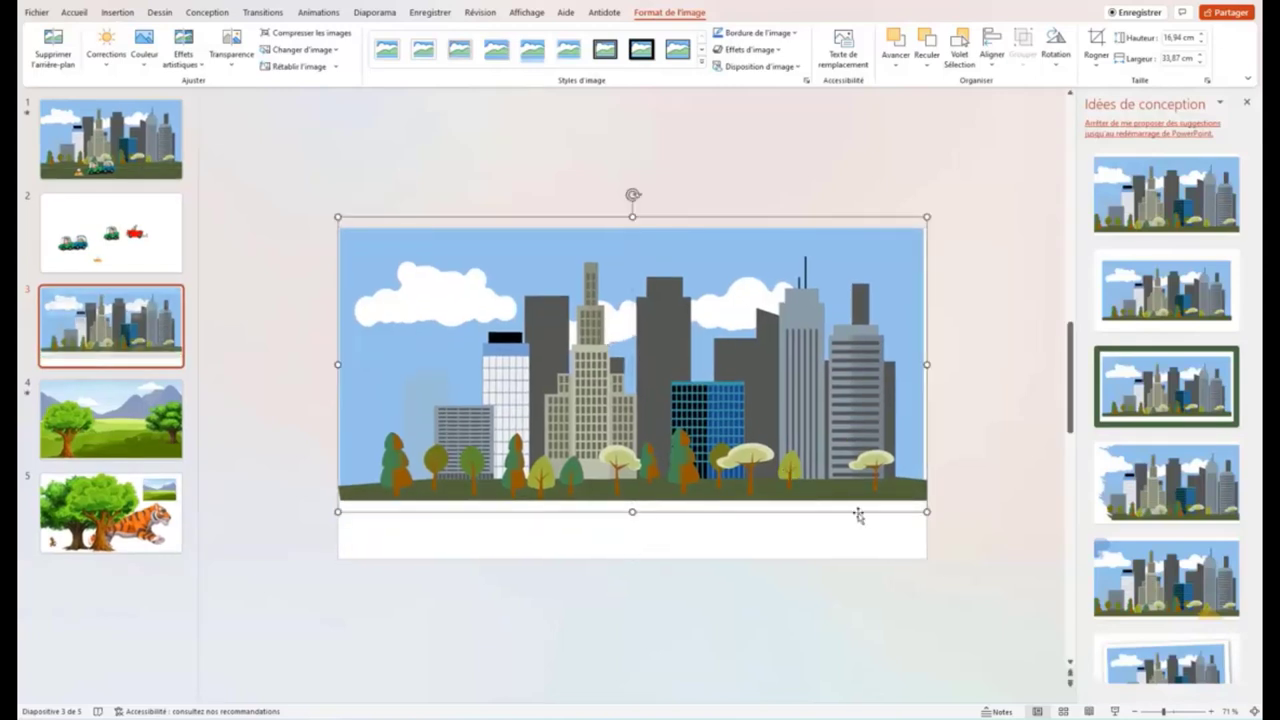
left_click_drag(926, 512, 934, 516)
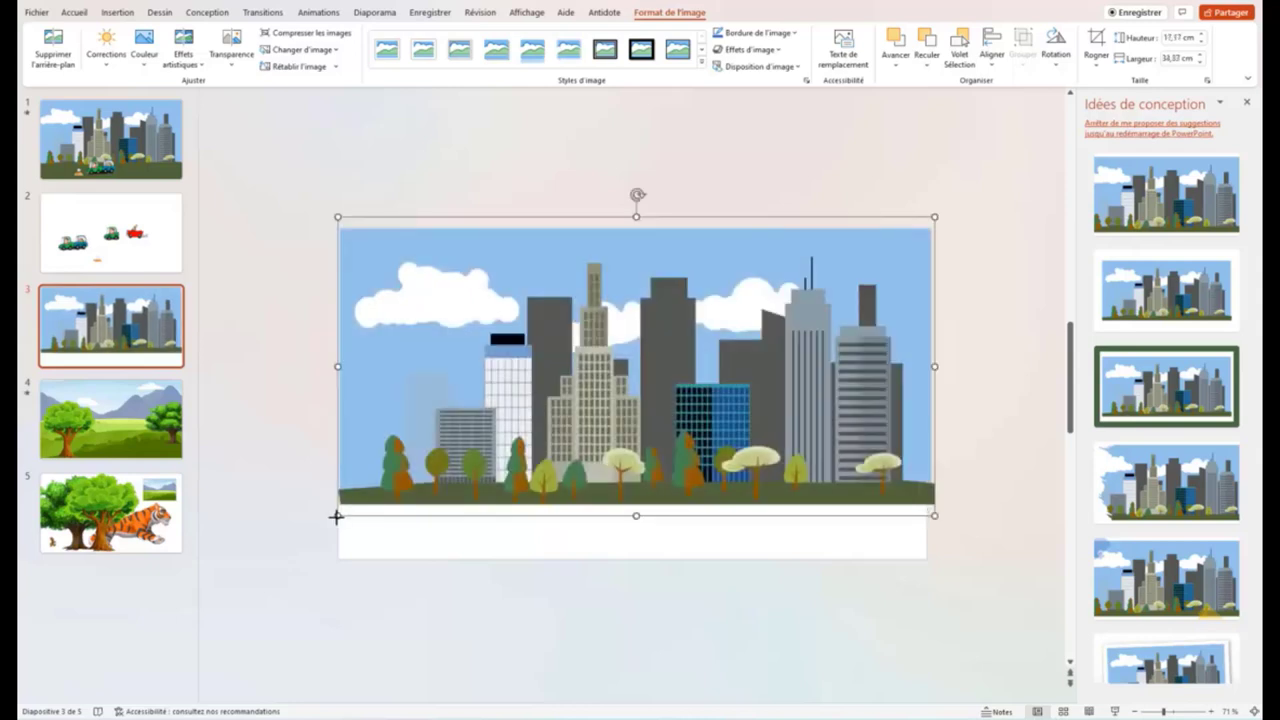
left_click_drag(336, 517, 333, 517)
left_click(406, 153)
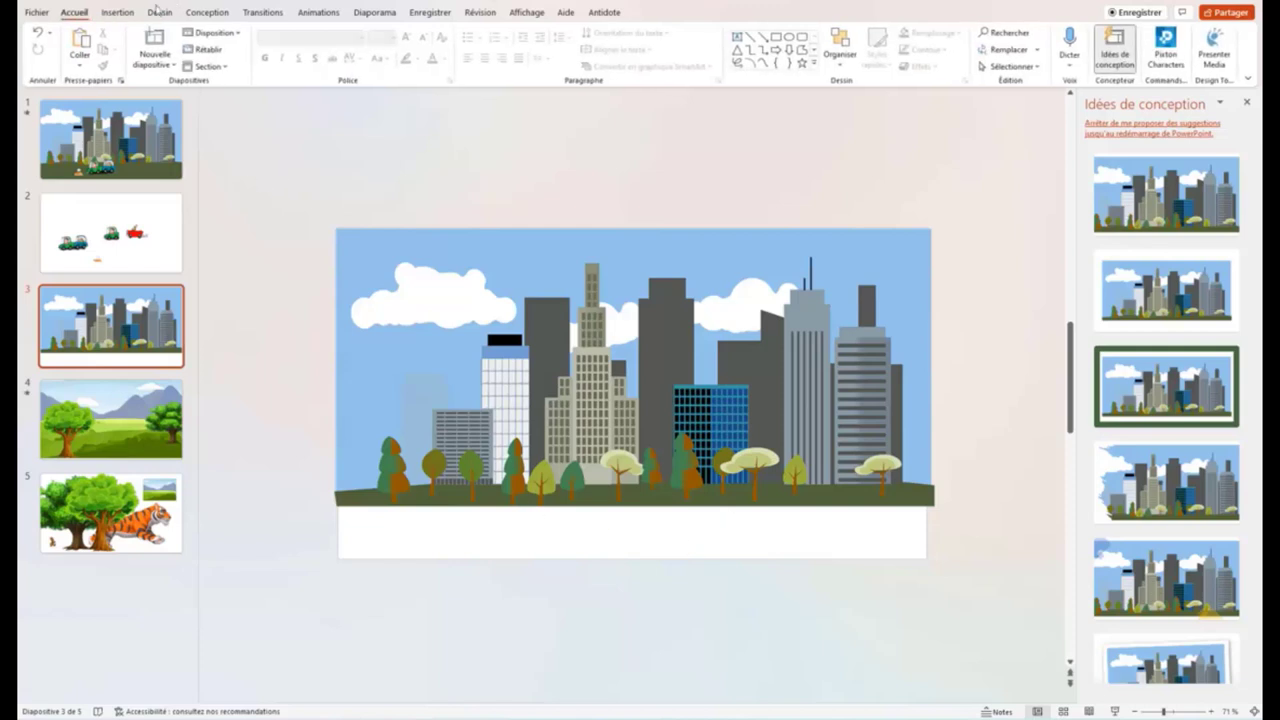
Draw a rectangle over the bottom white strip, fill it with the ground's dark green, and remove its outline
left_click(118, 13)
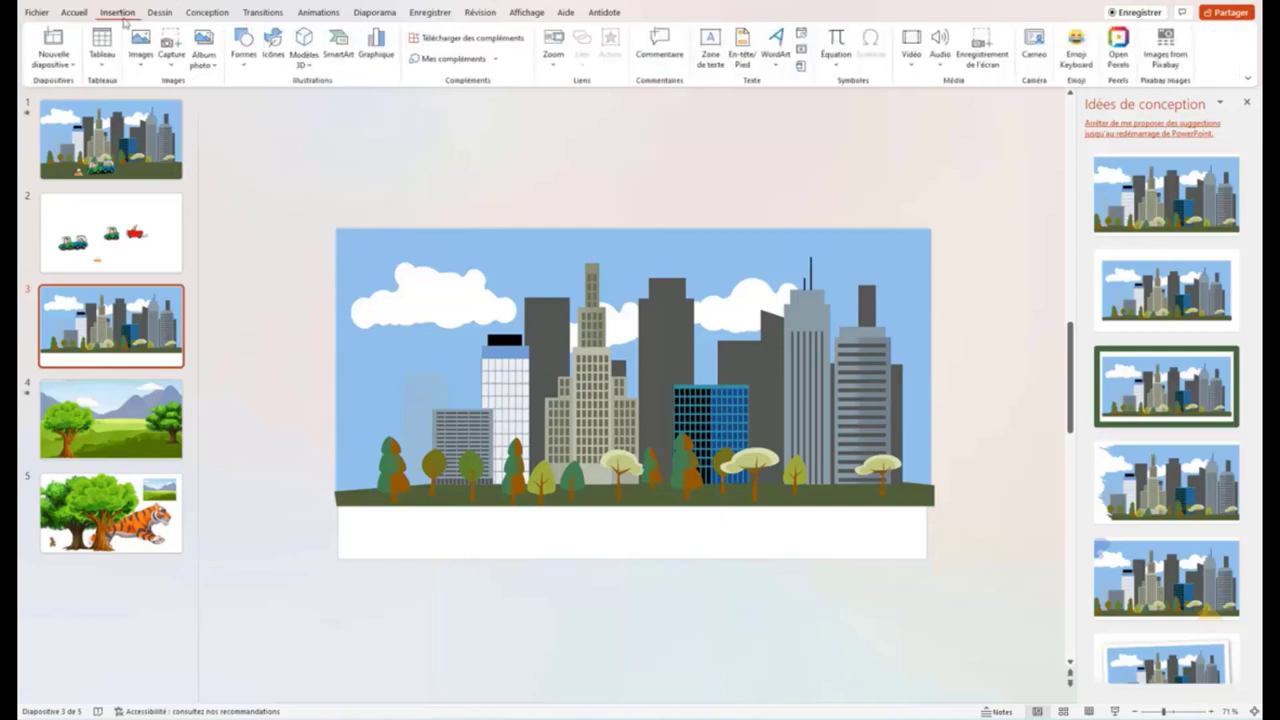
left_click(246, 73)
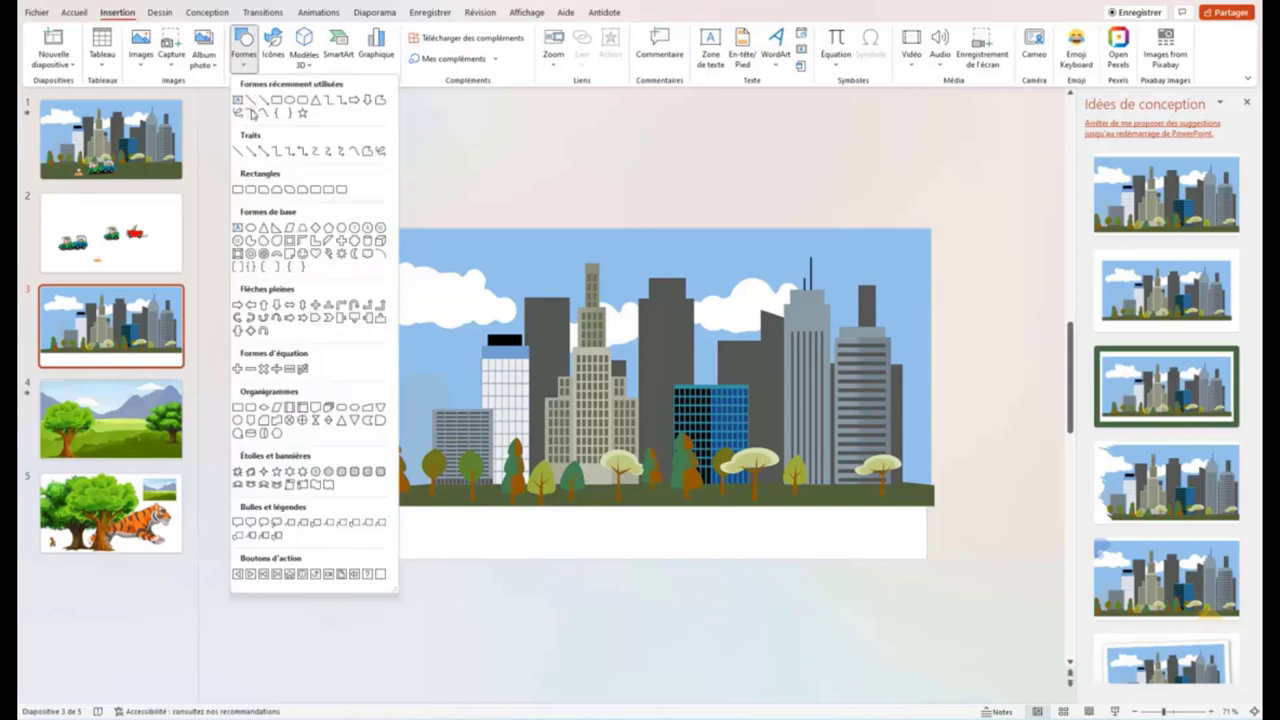
left_click(277, 96)
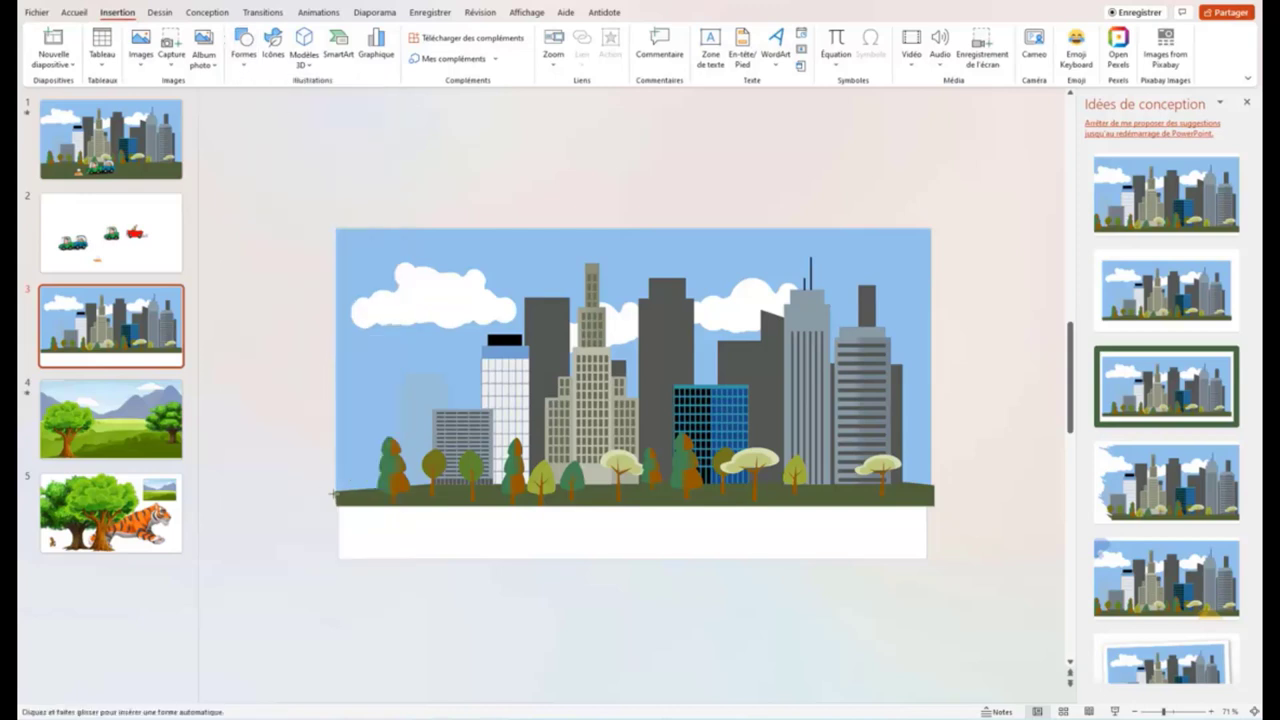
left_click_drag(331, 499, 931, 558)
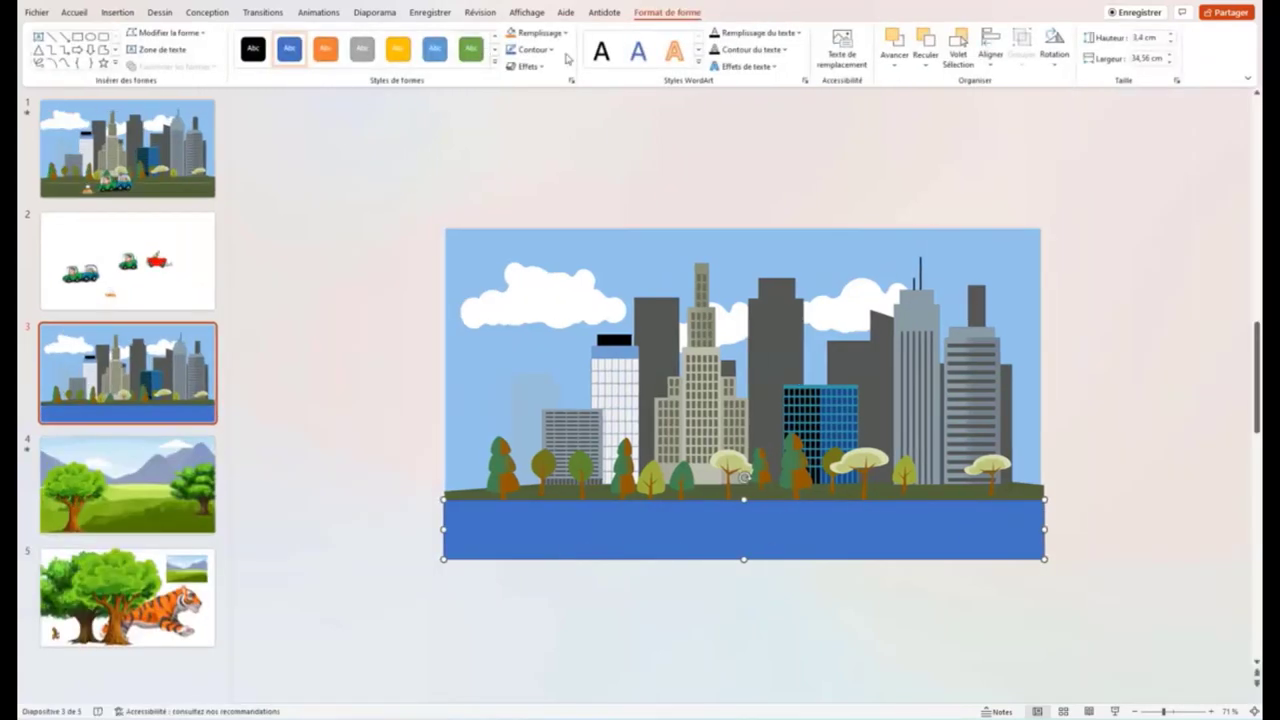
left_click(565, 37)
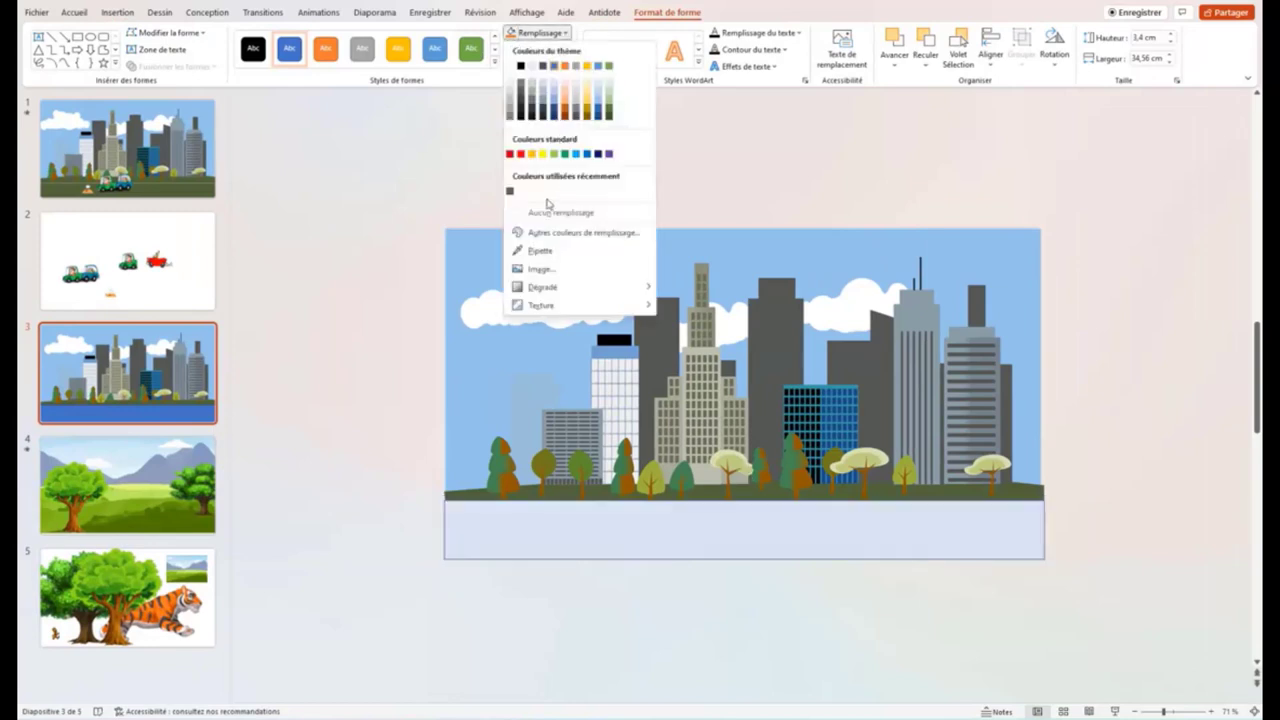
left_click(541, 252)
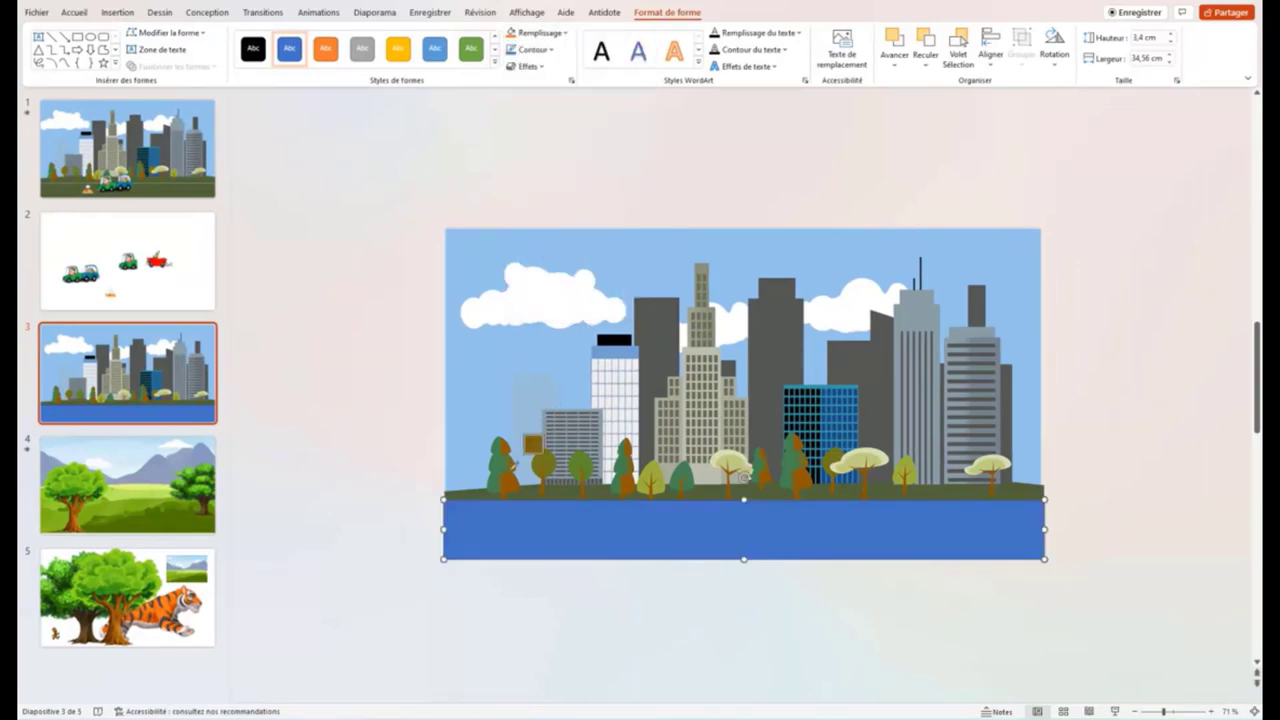
left_click(526, 491)
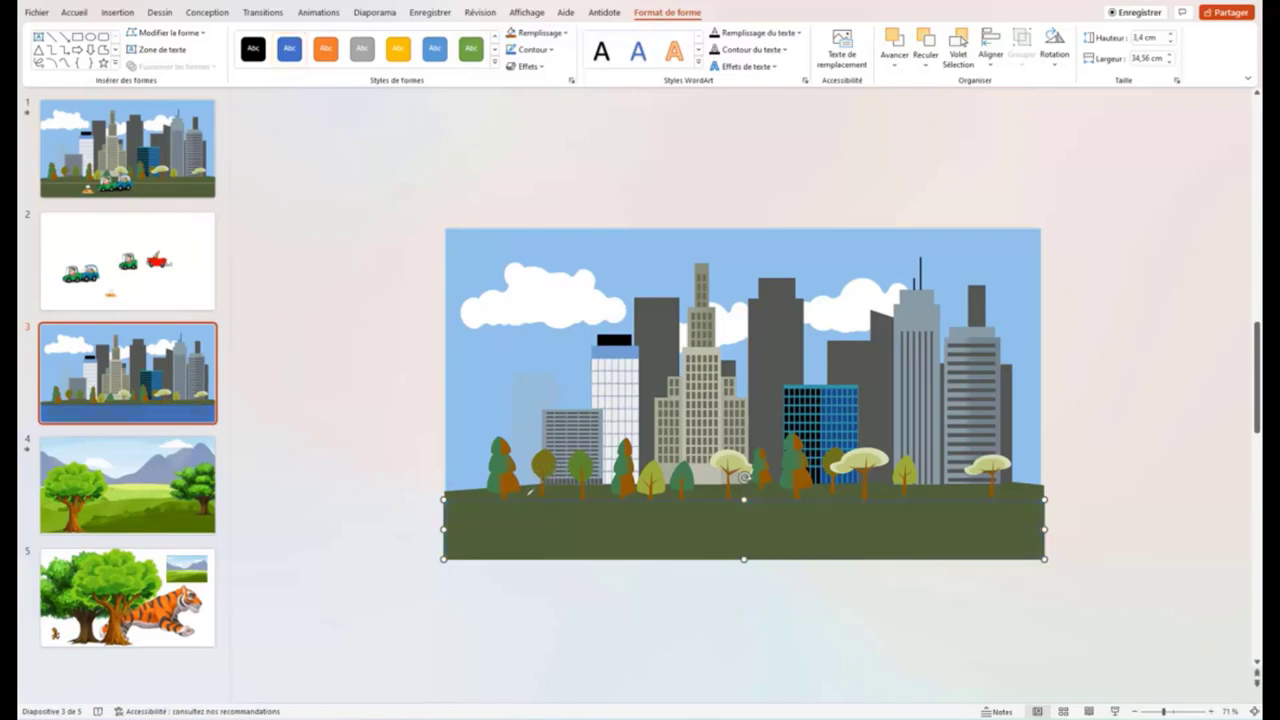
left_click(548, 49)
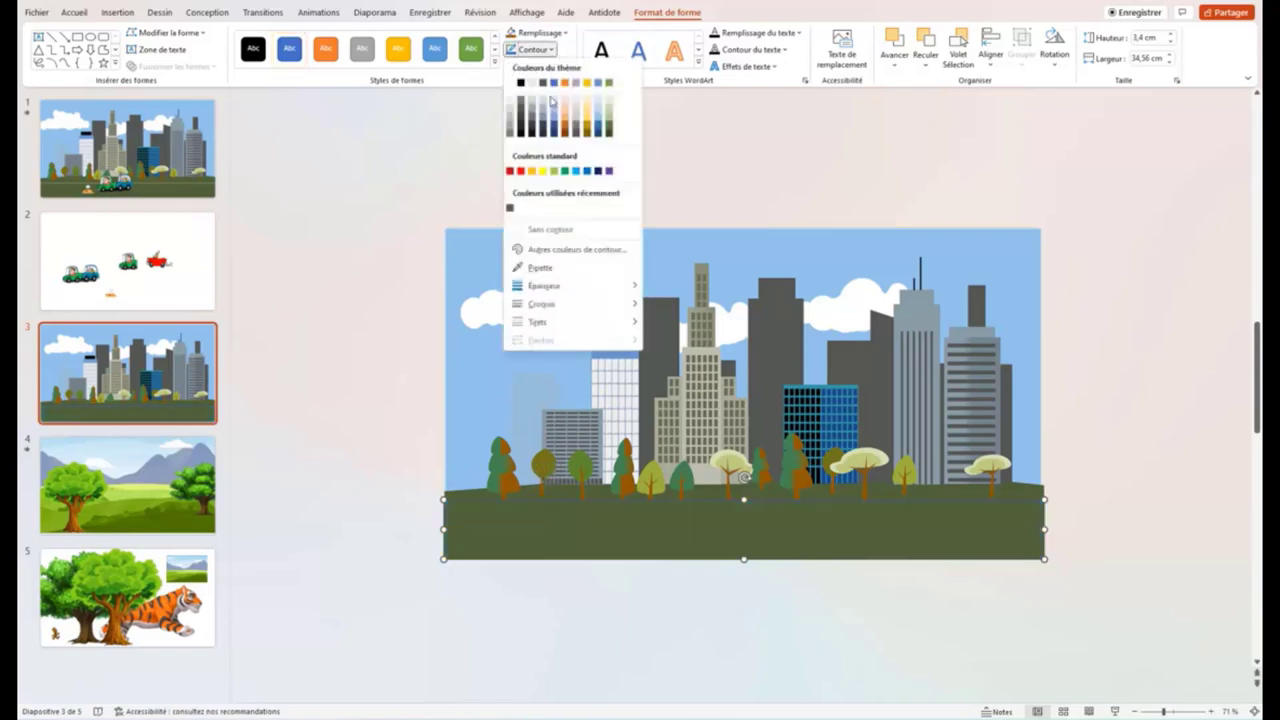
left_click(540, 236)
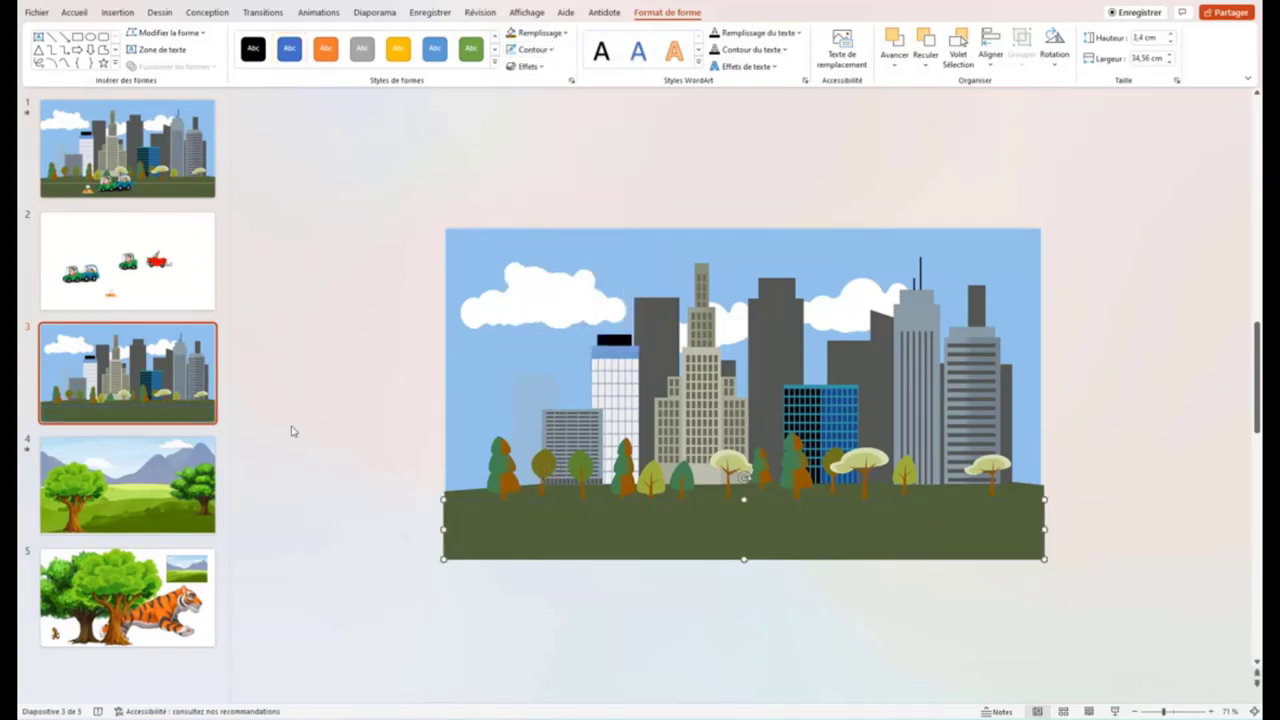
Send the green ground rectangle back one layer behind the city picture
left_click(537, 658)
left_click(608, 543)
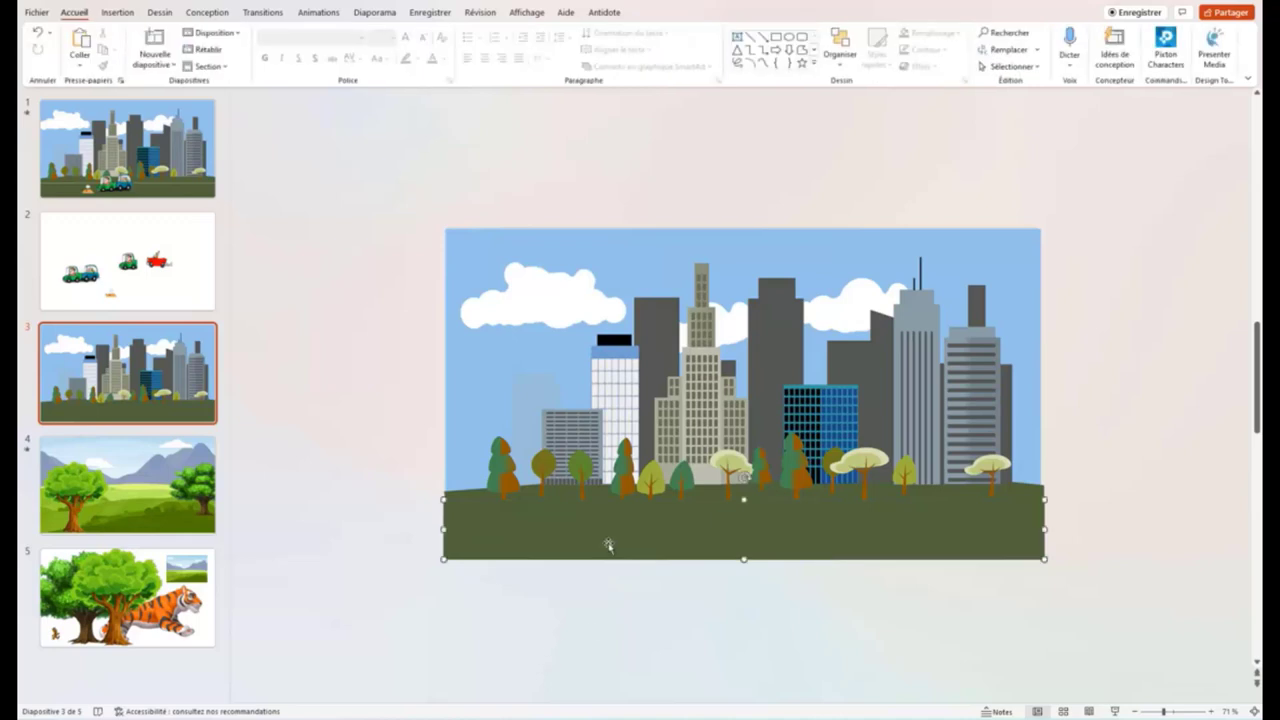
right_click(610, 547)
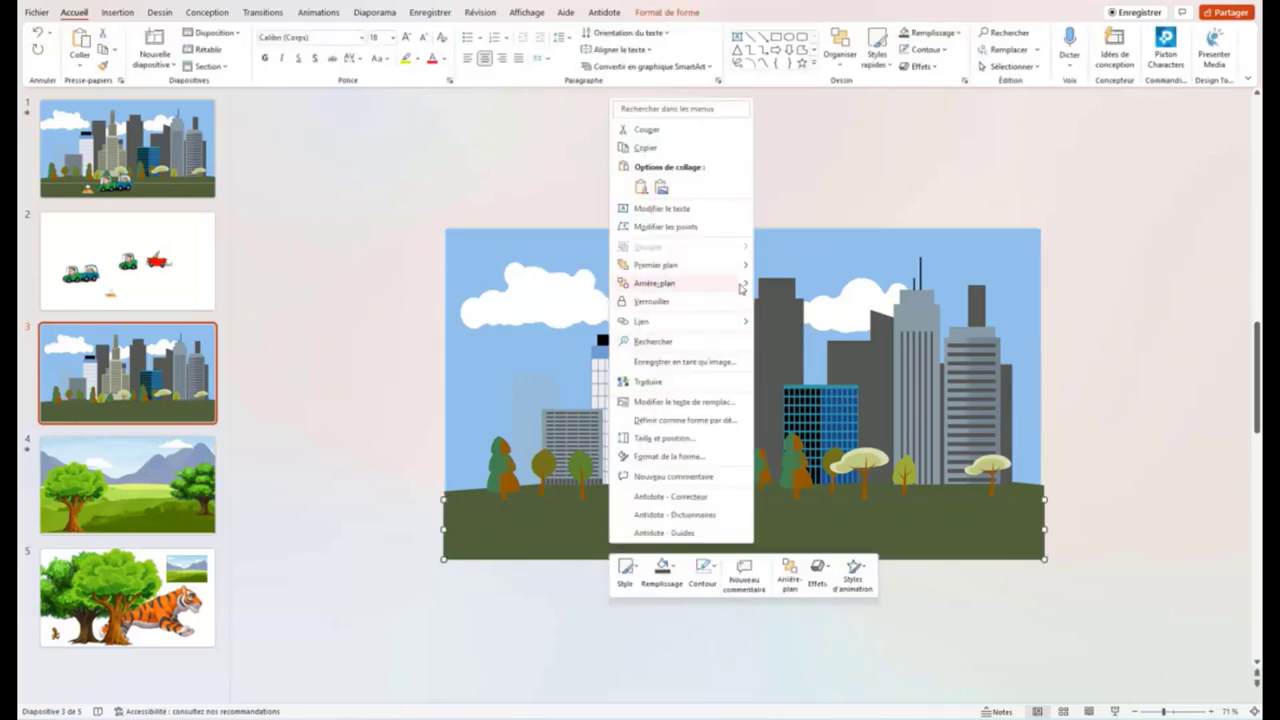
mouse_move(752, 287)
left_click(792, 303)
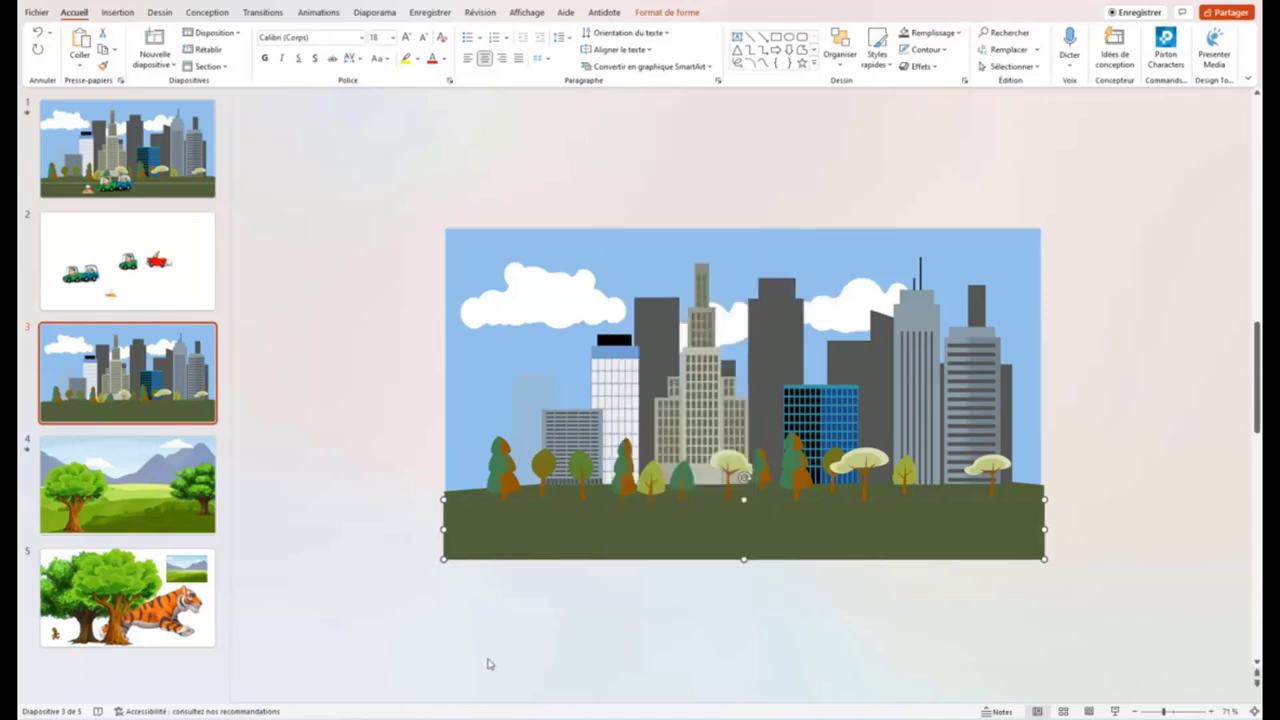
left_click(493, 644)
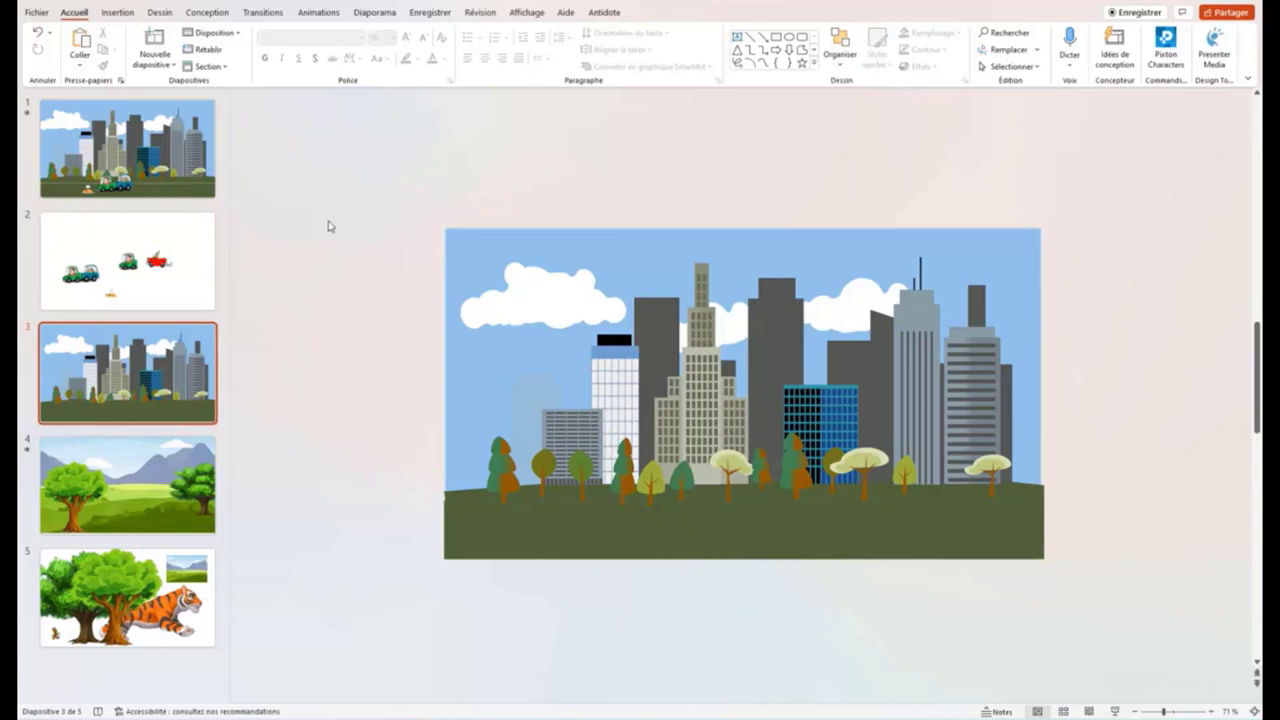
Group the city picture and green ground shape into one object
left_click_drag(358, 195, 1168, 610)
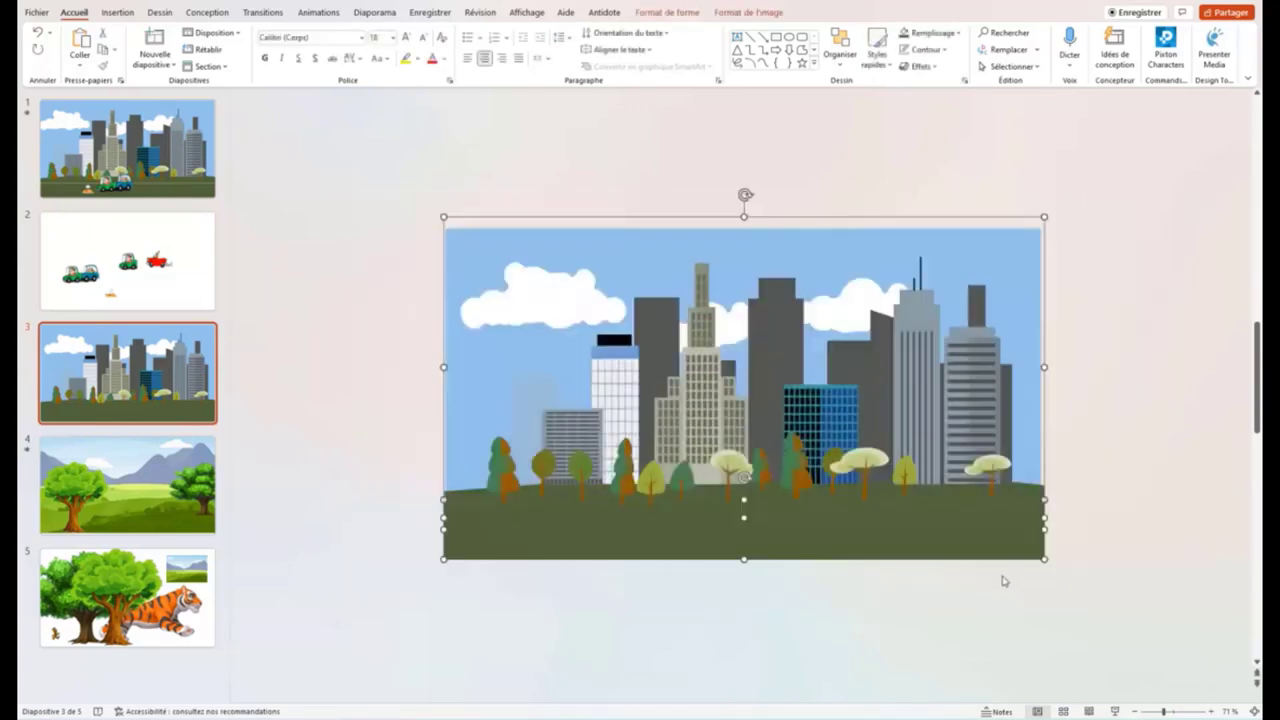
right_click(948, 545)
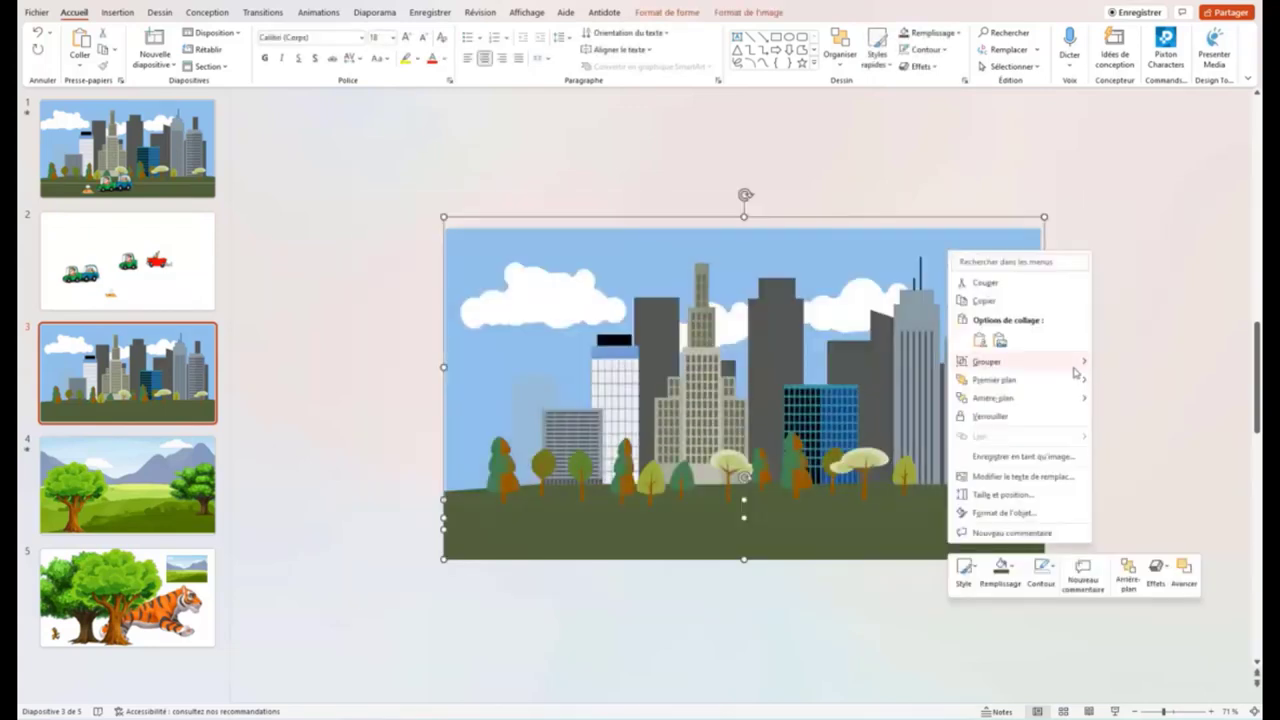
mouse_move(1080, 365)
left_click(1130, 363)
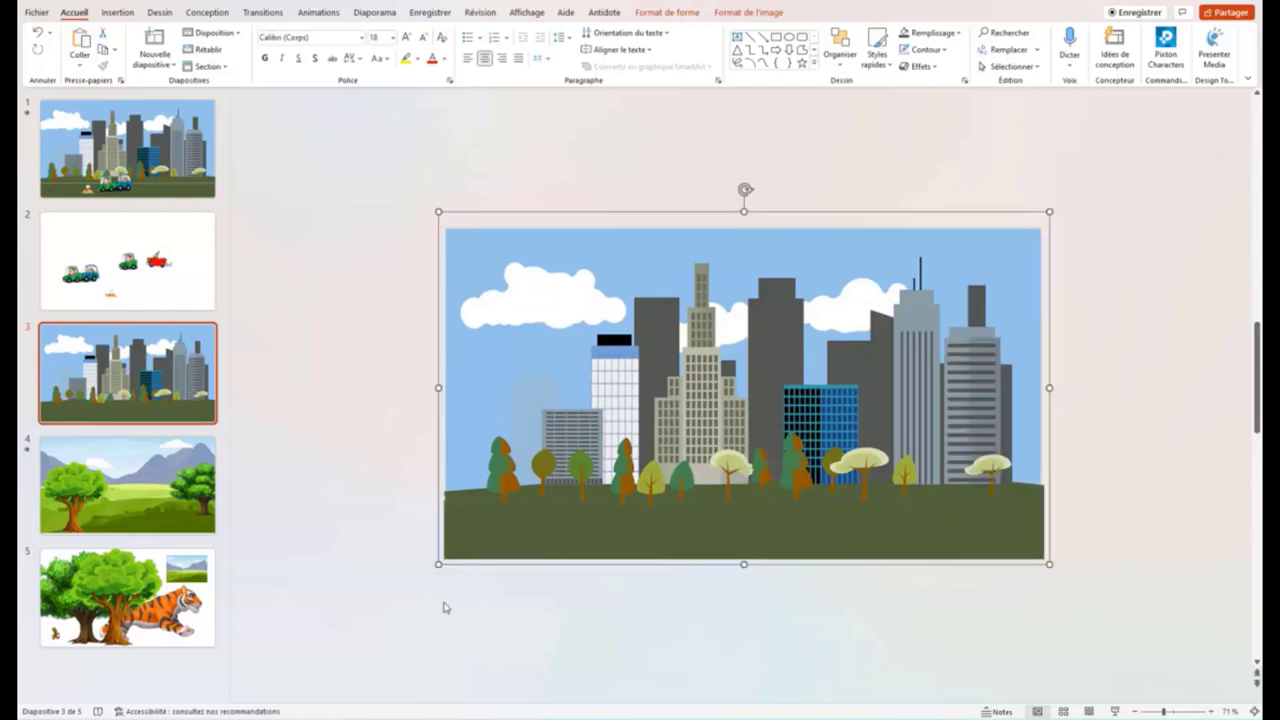
left_click(408, 608)
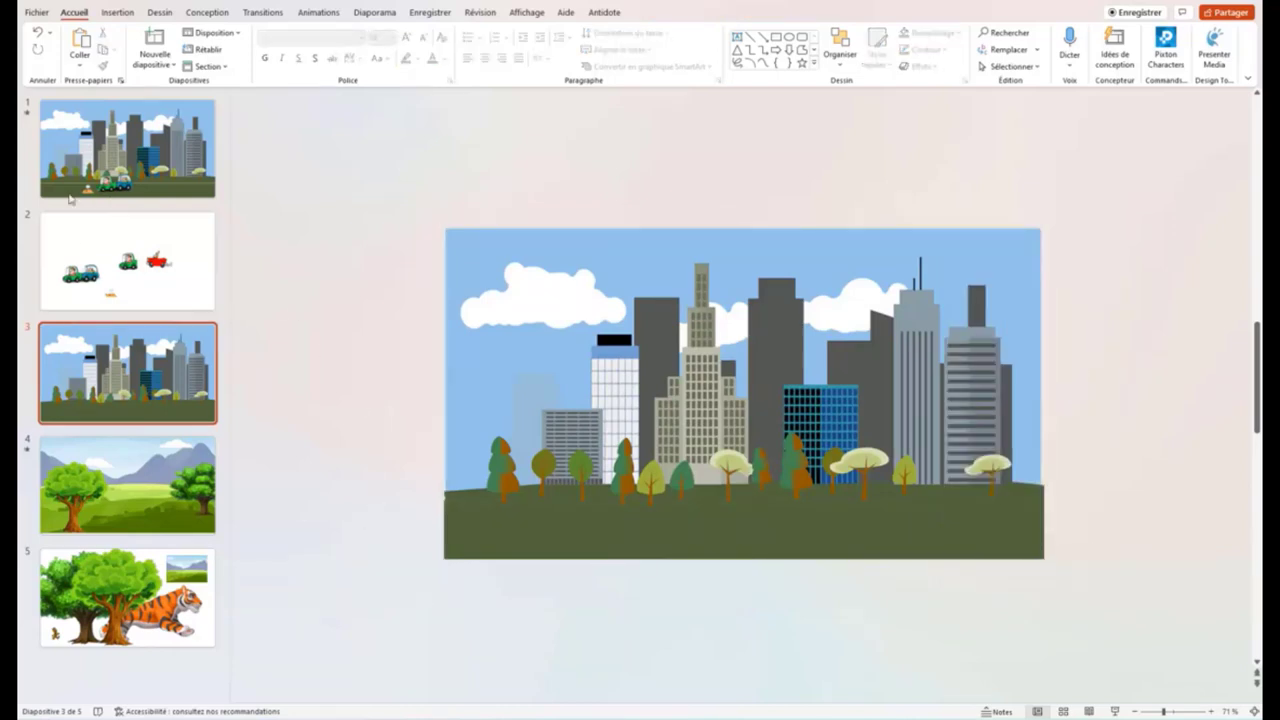
Copy the red car from slide 2 and place it on slide 3 just past the right edge
left_click(84, 250)
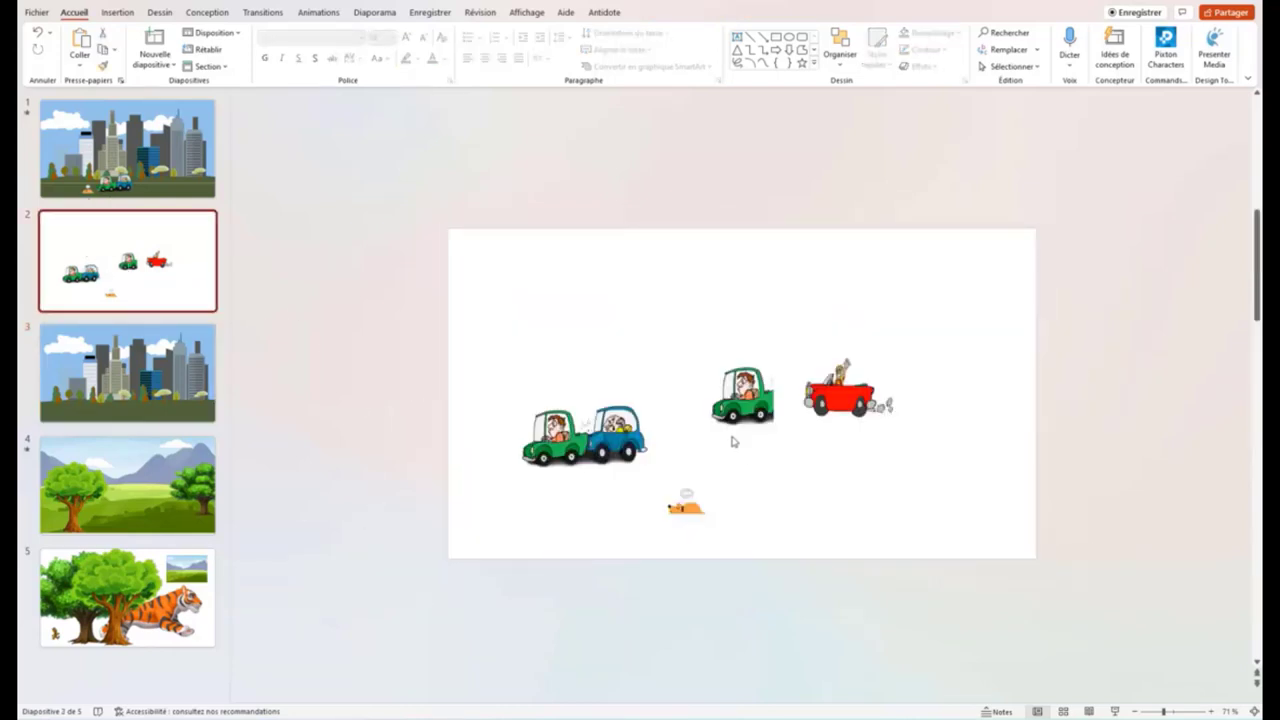
right_click(833, 400)
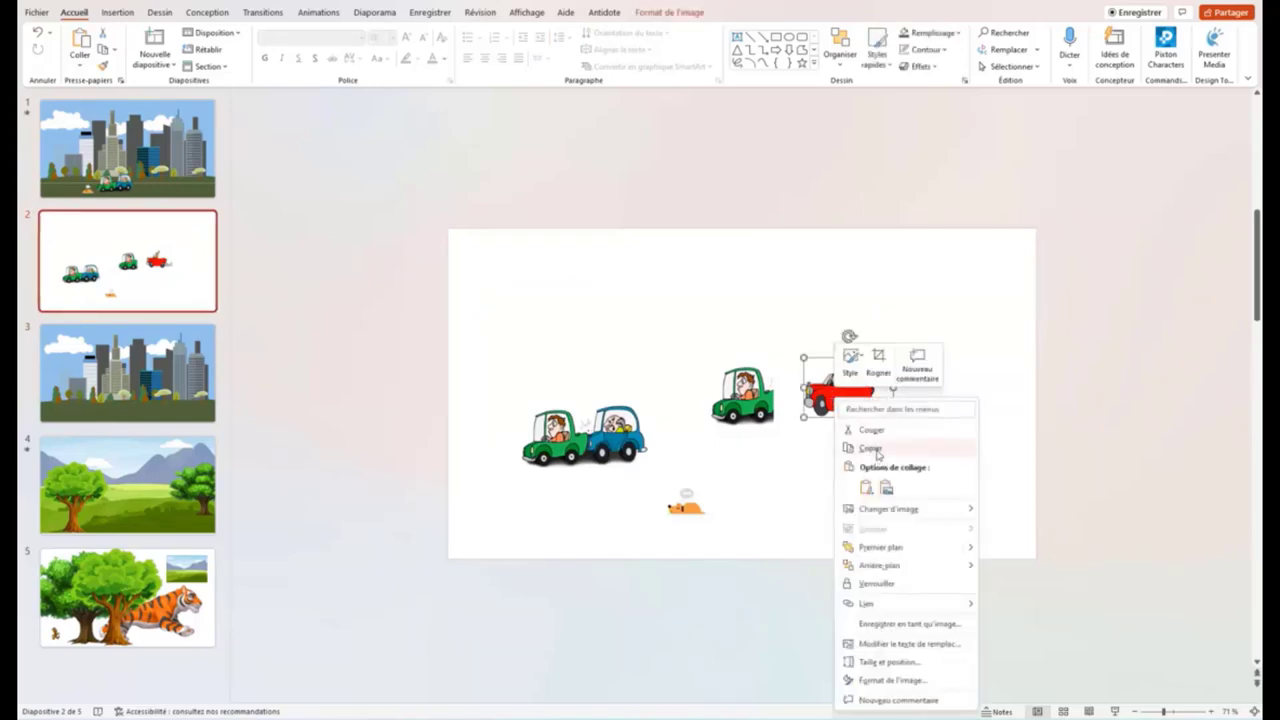
left_click(877, 450)
left_click(171, 379)
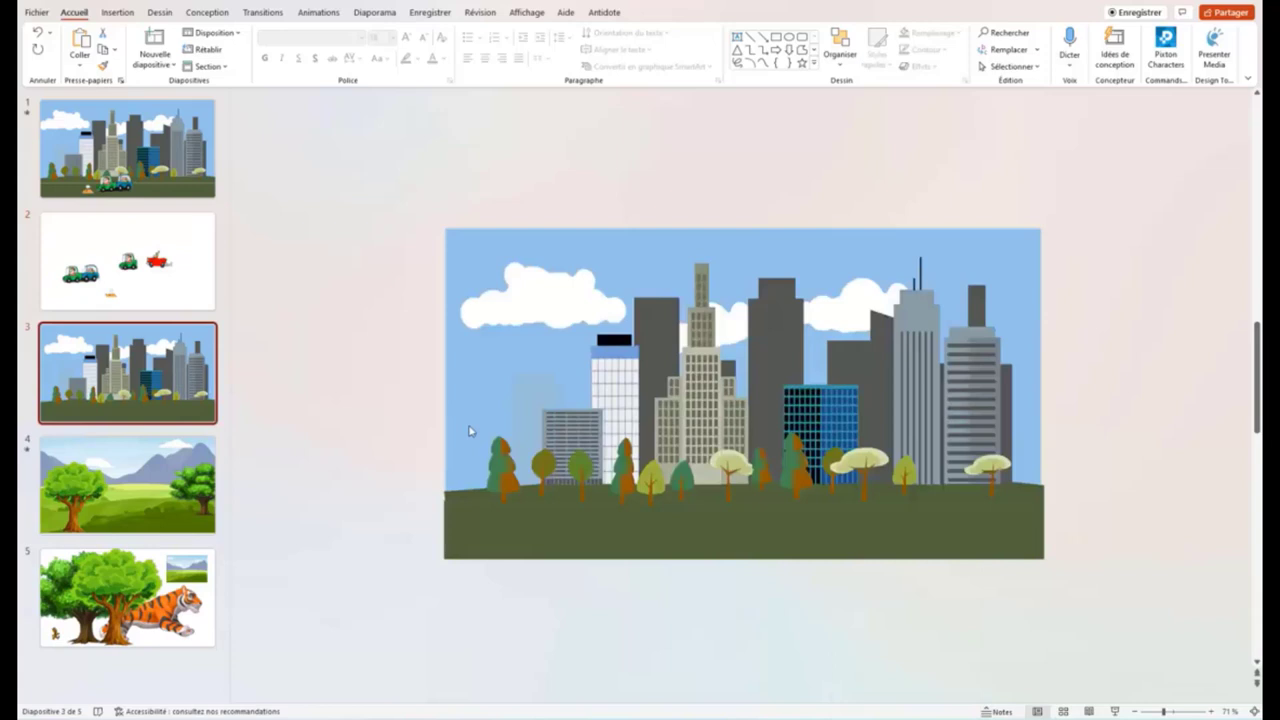
right_click(1113, 441)
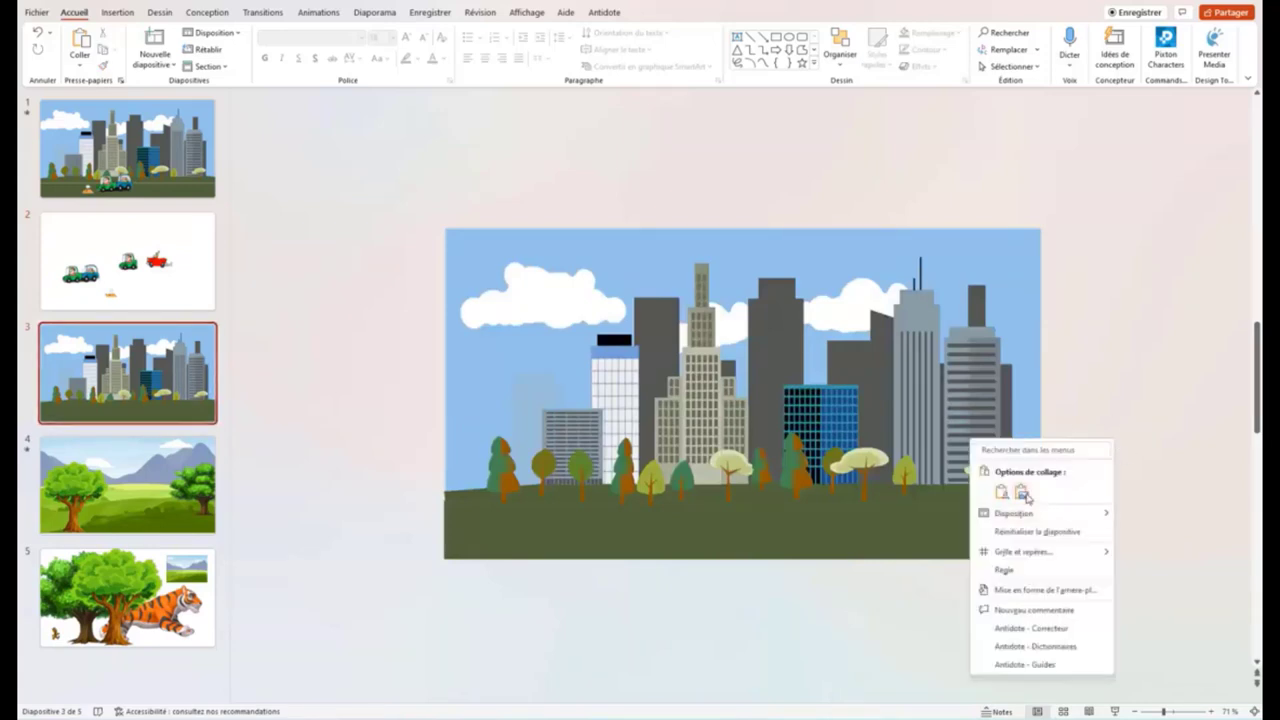
left_click(1022, 492)
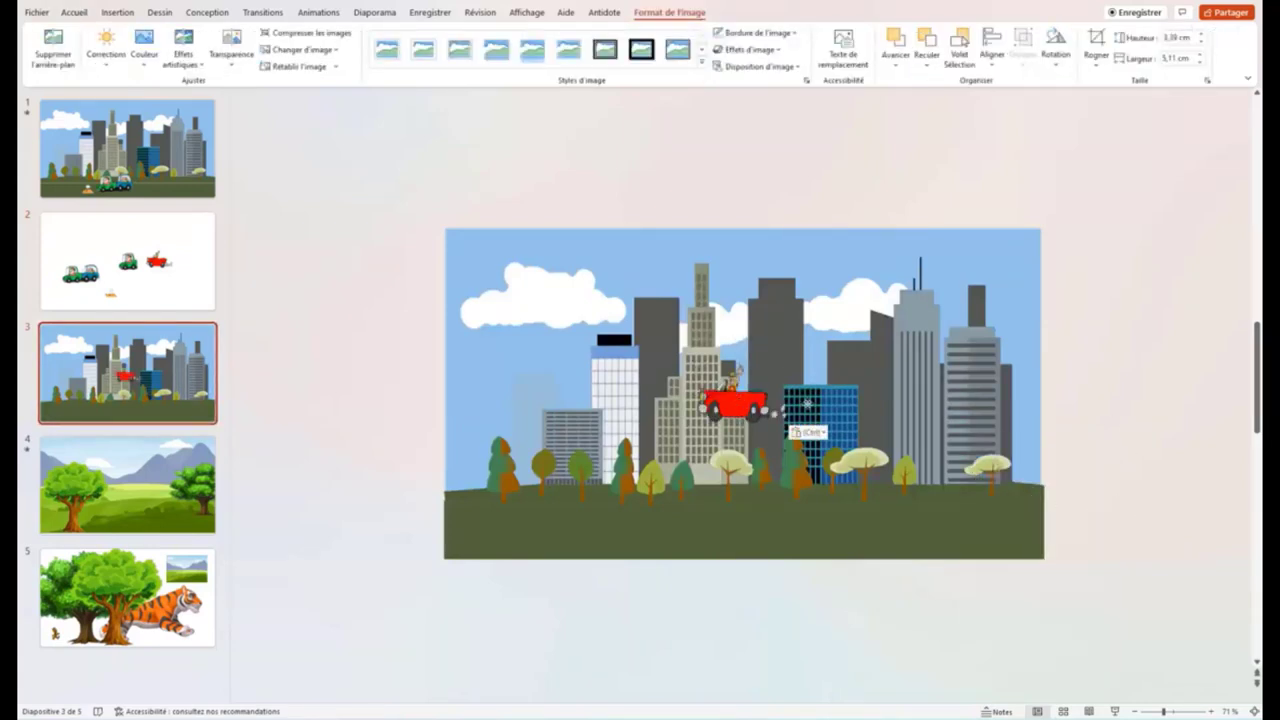
left_click_drag(735, 402, 1120, 515)
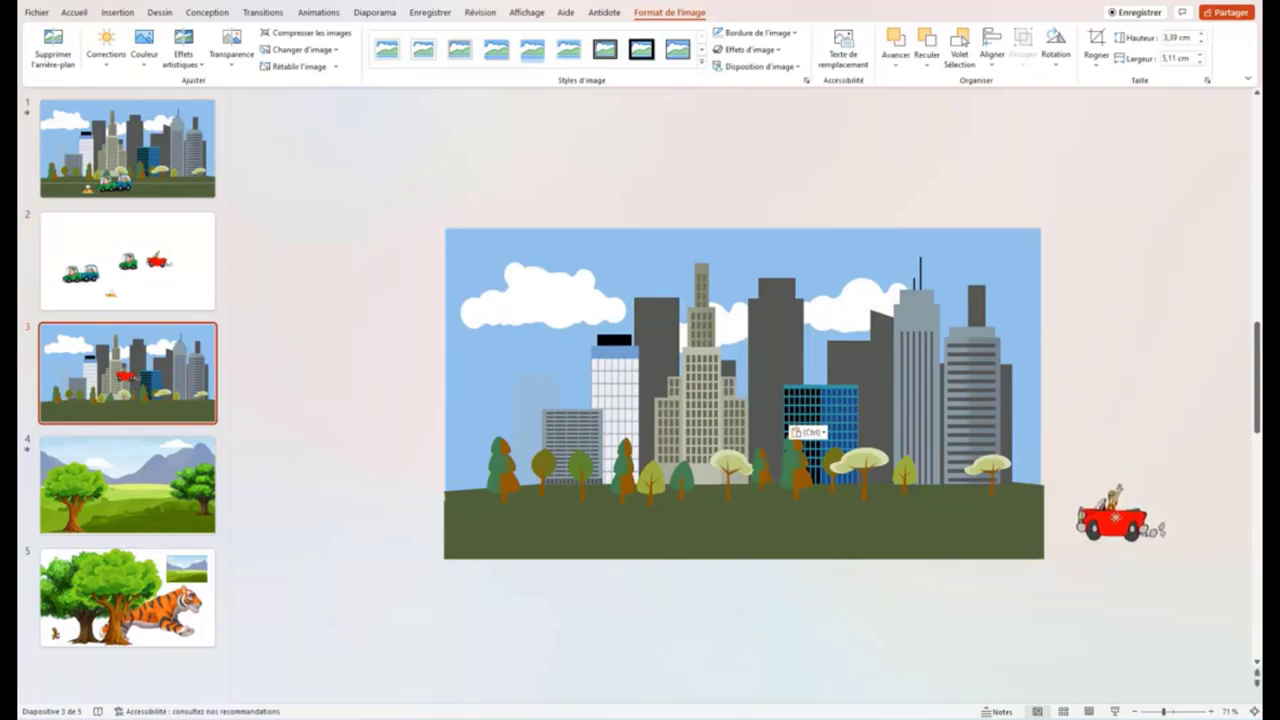
left_click(1112, 515)
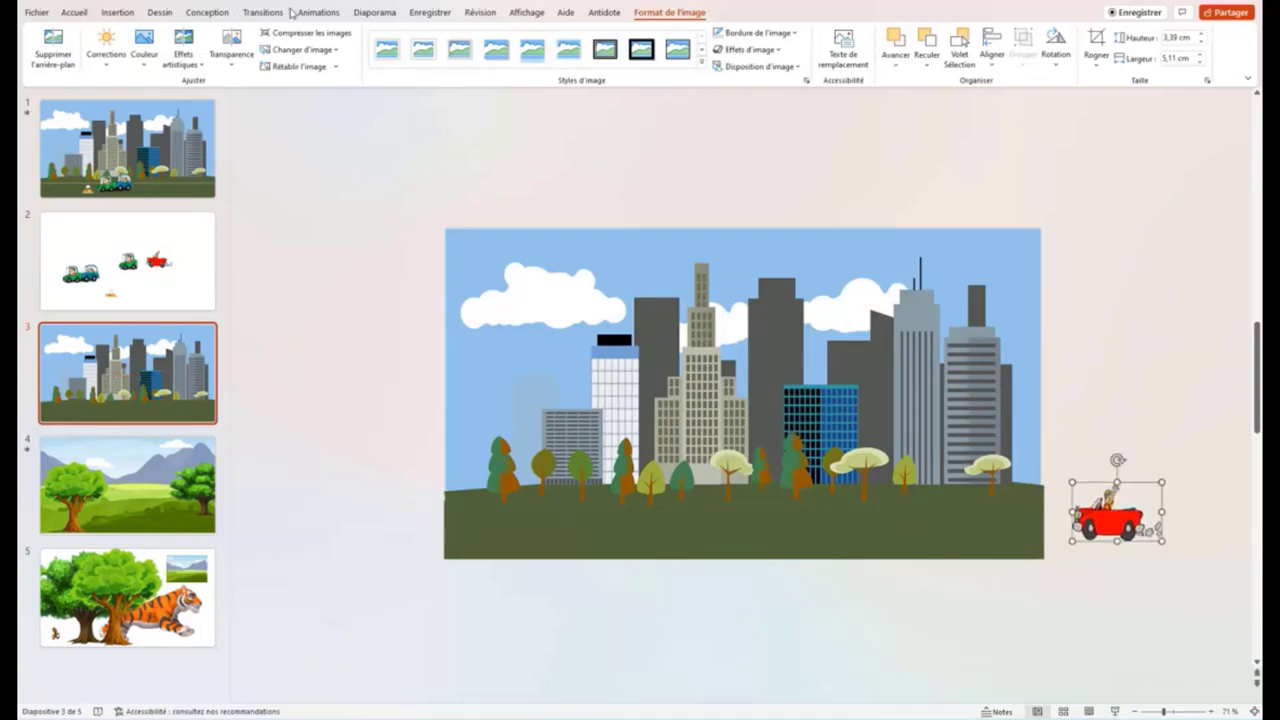
With the animation pane open, give the red car a leftward Lines motion path
left_click(320, 13)
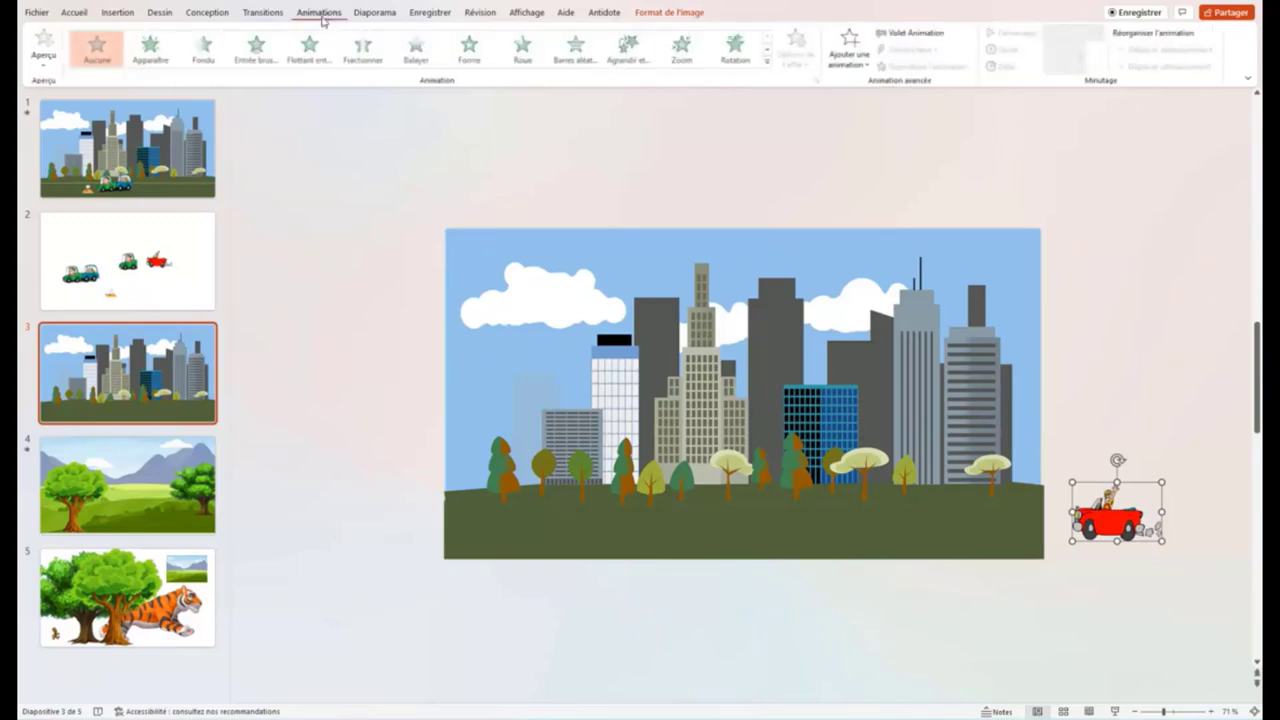
left_click(930, 35)
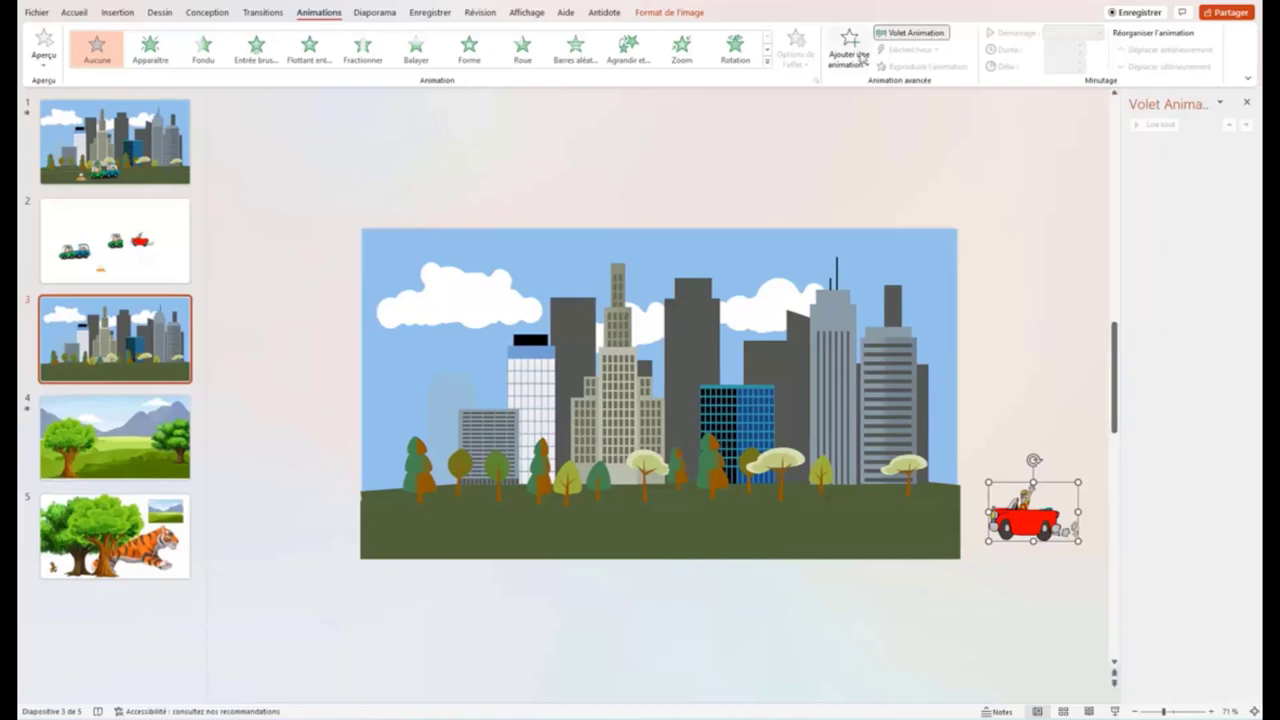
left_click(857, 50)
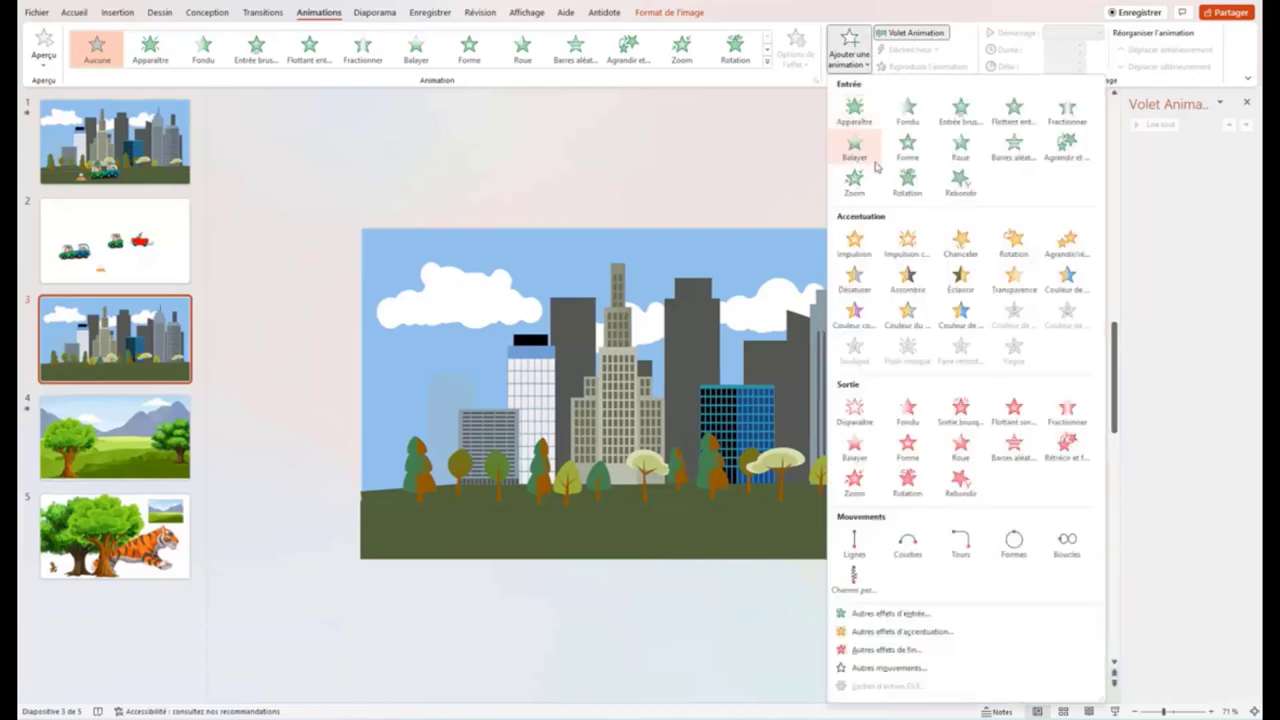
left_click(854, 548)
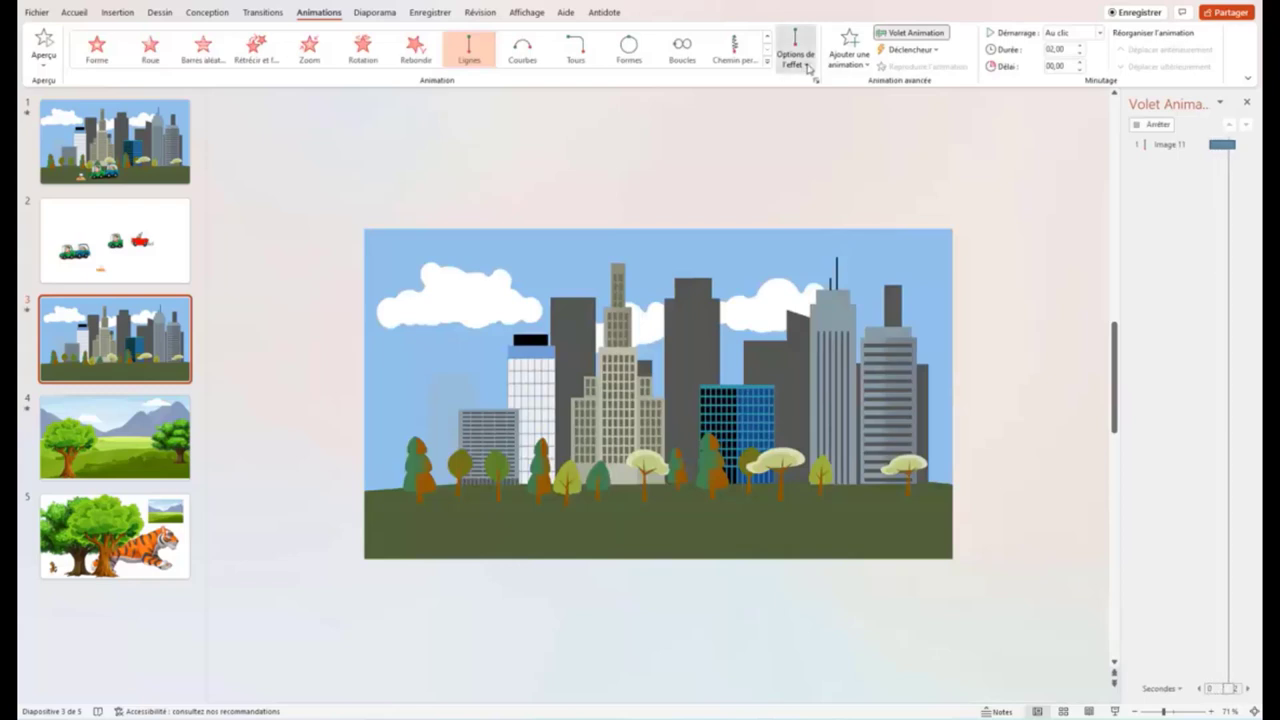
left_click(796, 52)
left_click(792, 146)
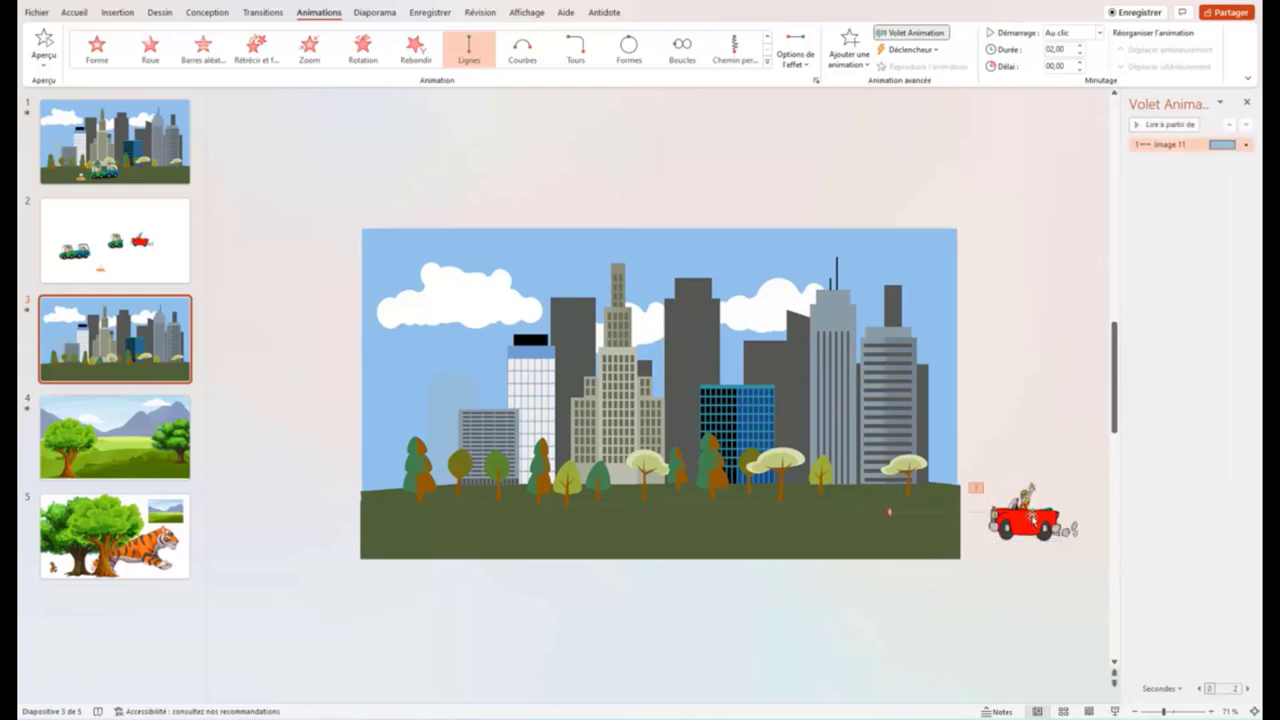
Stretch the red car's path end to beyond the slide's left edge
left_click(1033, 515)
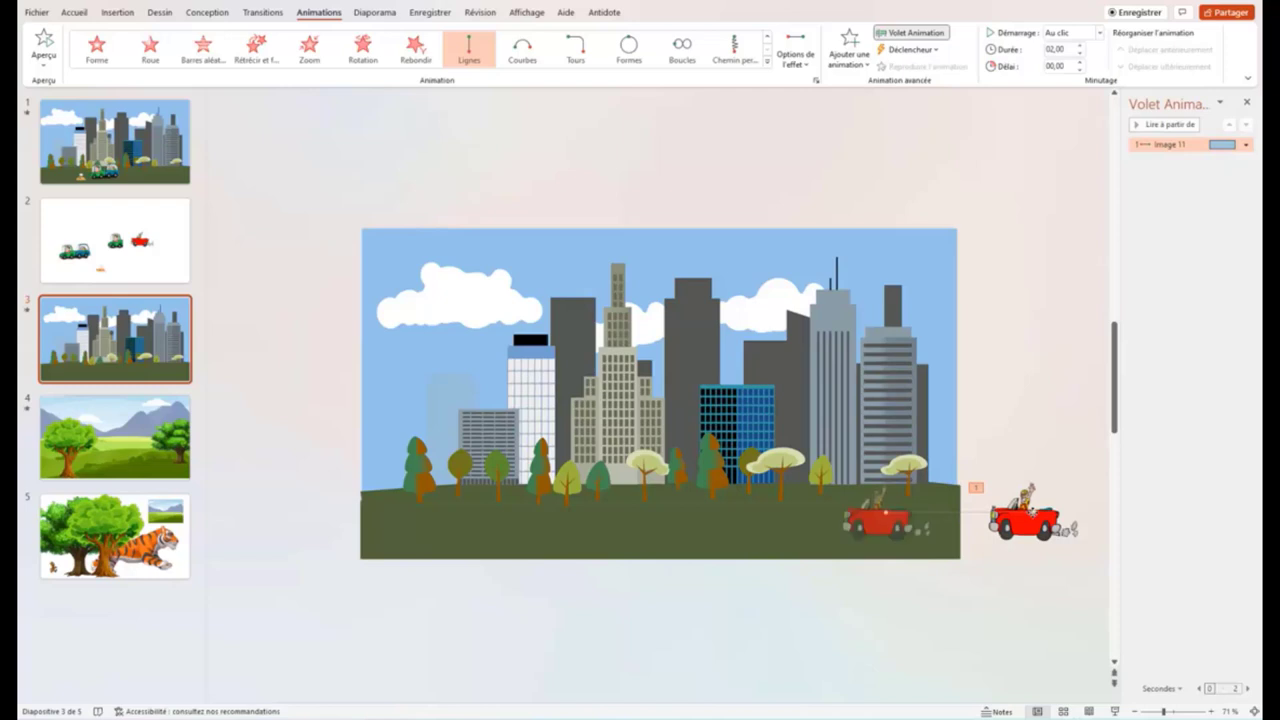
left_click(993, 599)
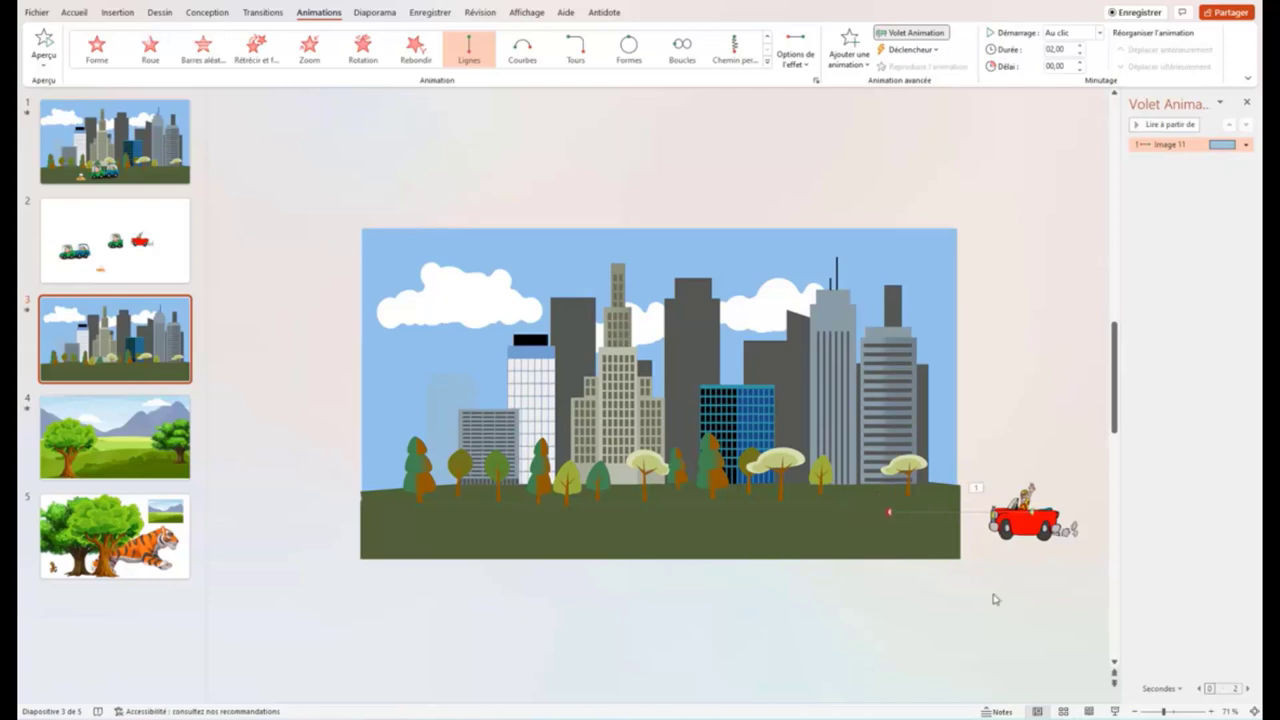
left_click(886, 514)
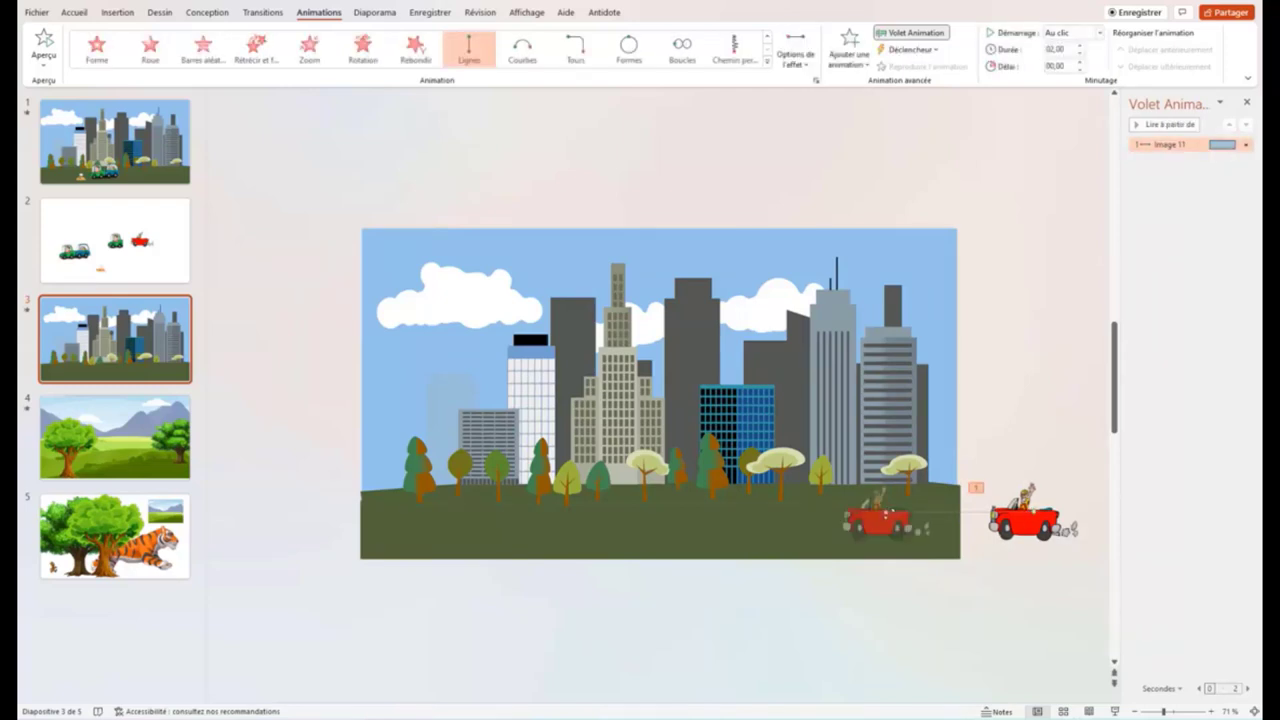
left_click_drag(886, 514, 299, 516)
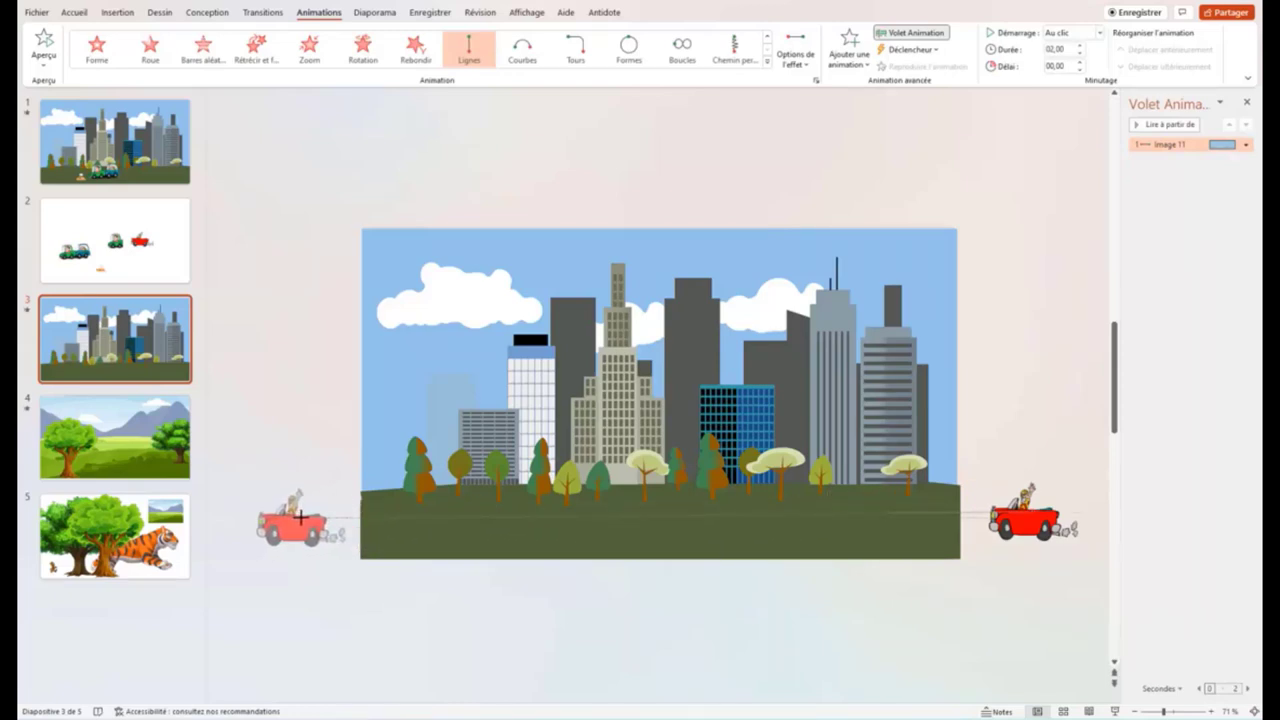
left_click_drag(300, 516, 302, 510)
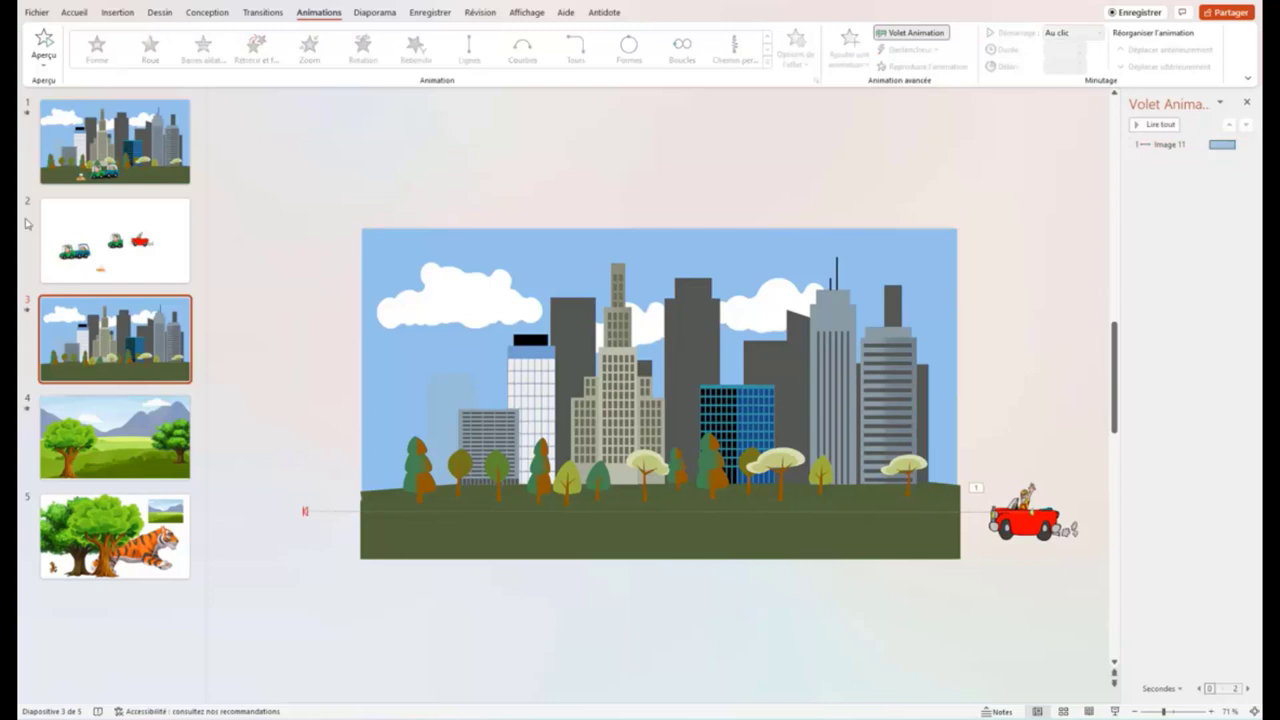
Lengthen the red car's animation to 2.25 seconds, preview it, and return to slide 2
left_click(28, 312)
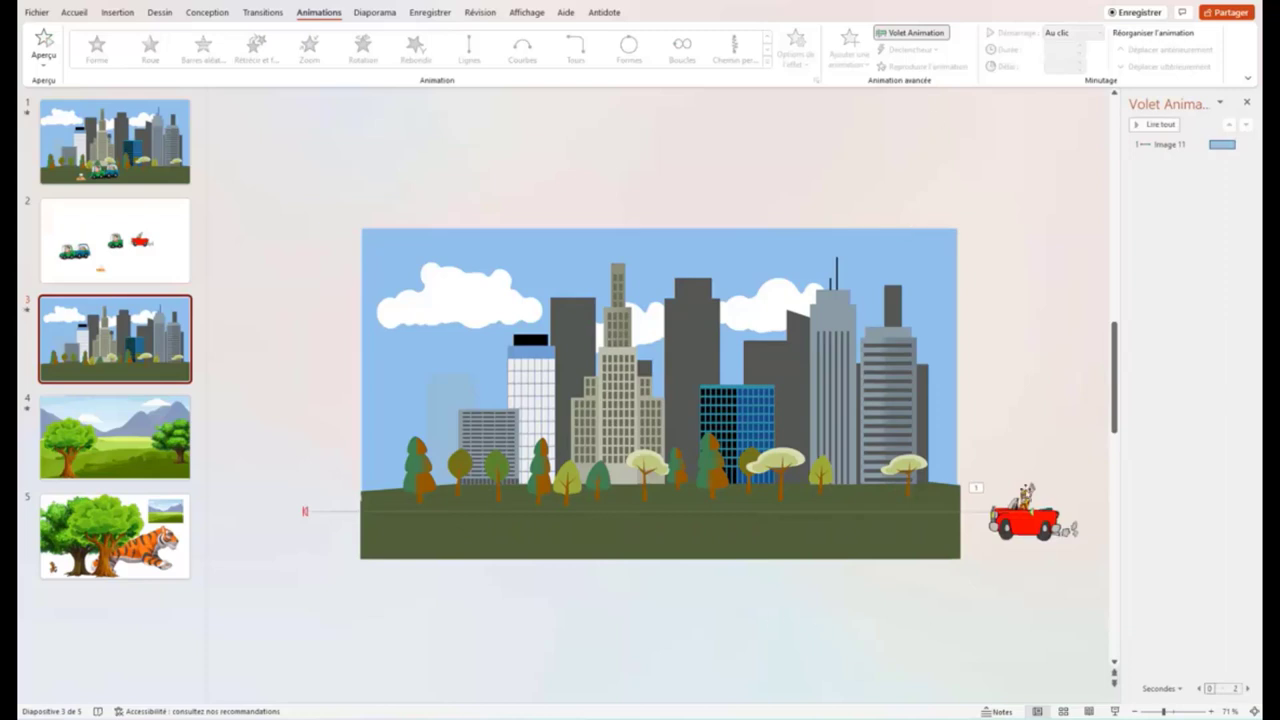
left_click(1012, 510)
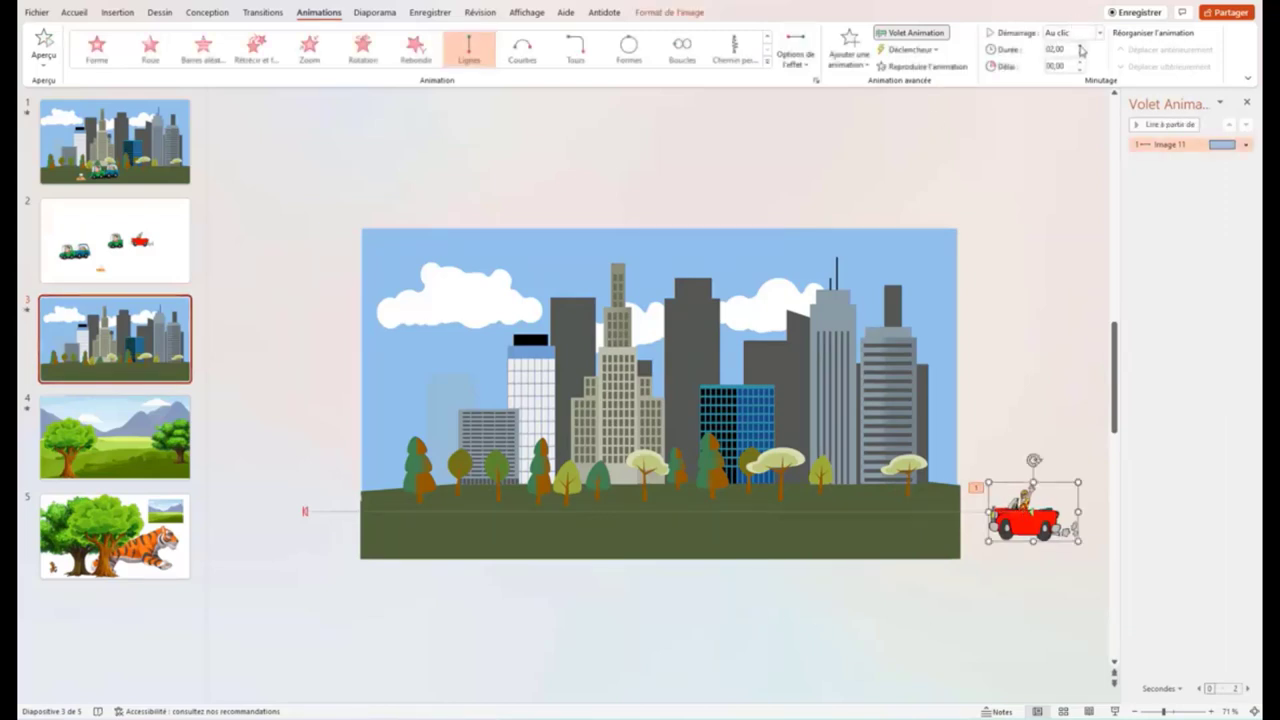
left_click(1080, 46)
left_click(1052, 161)
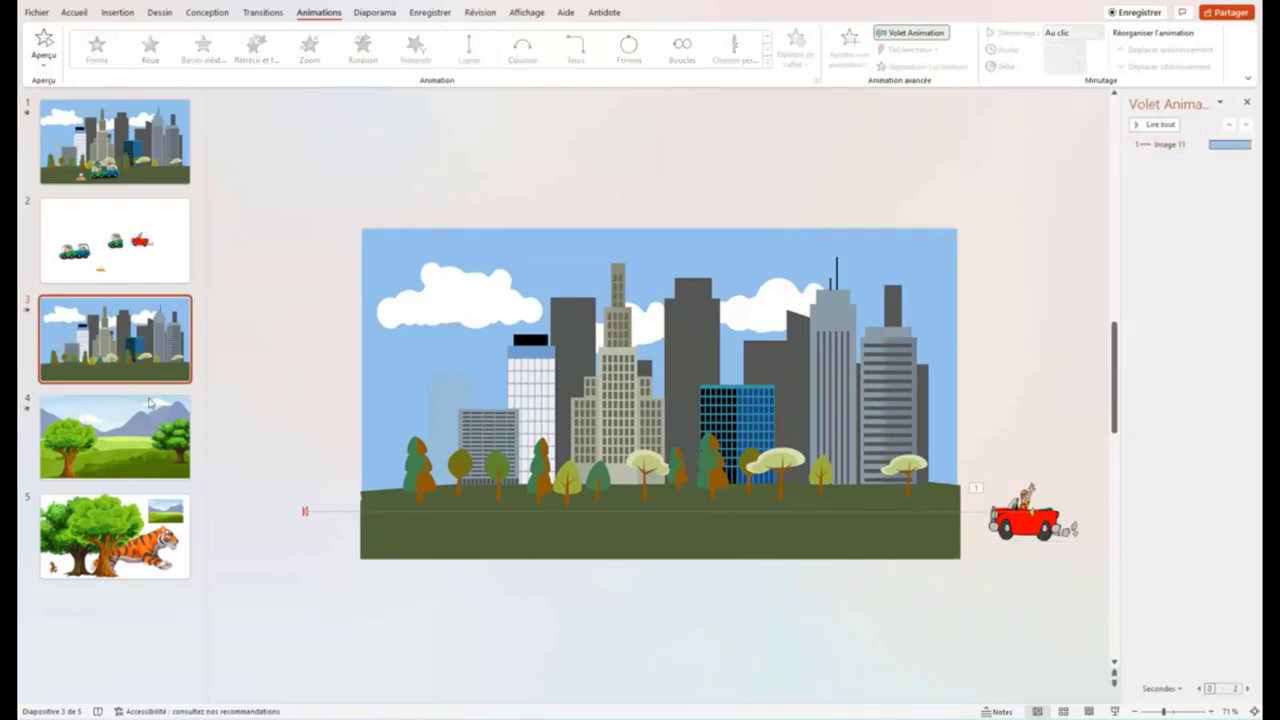
left_click(27, 313)
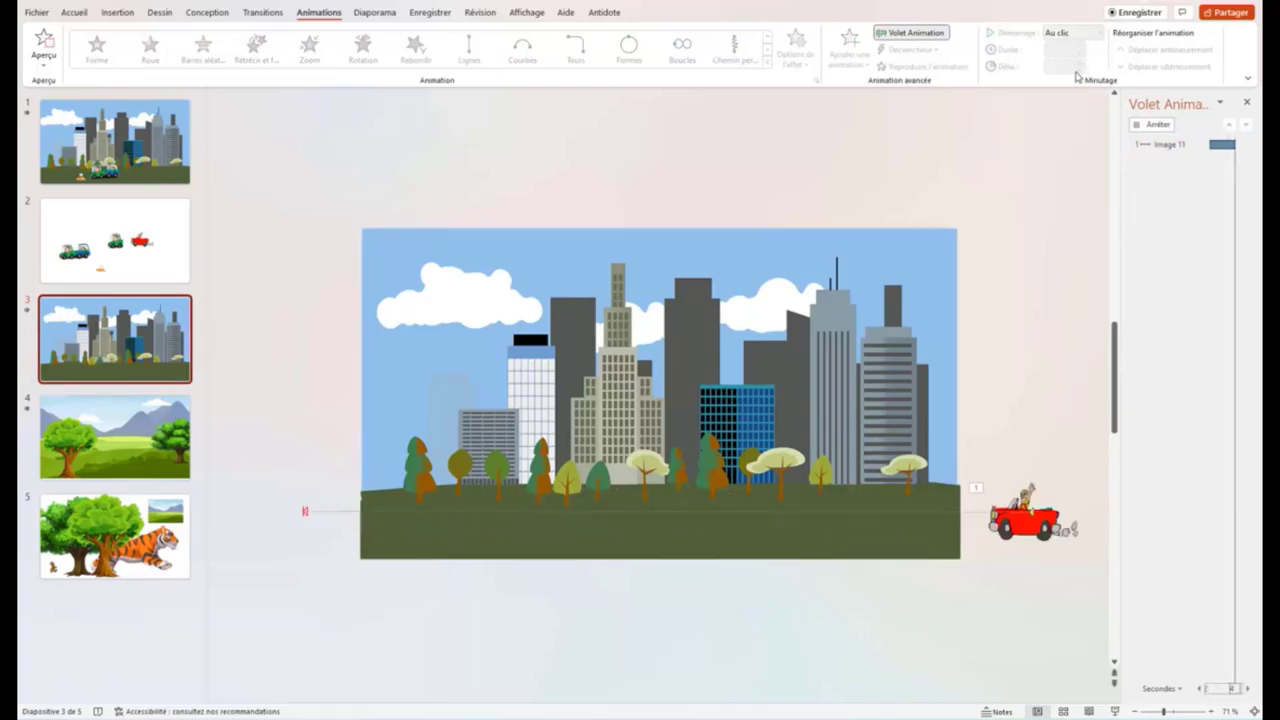
left_click(1045, 520)
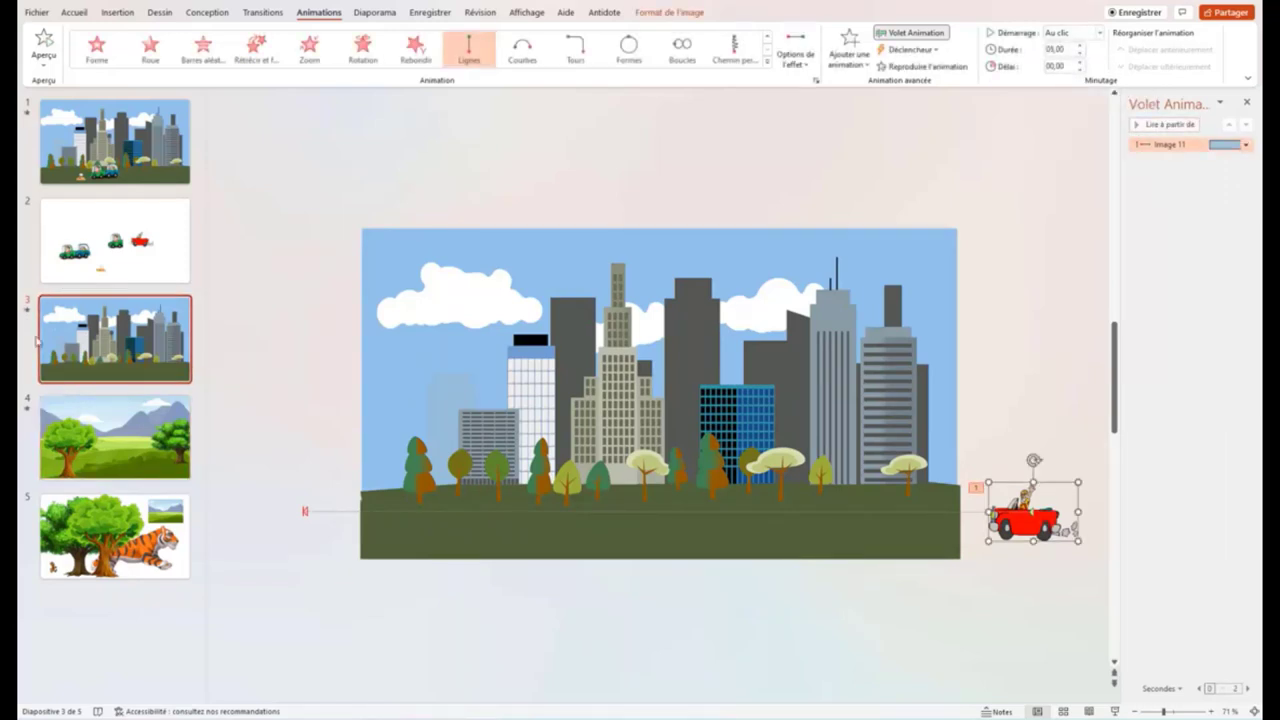
left_click(28, 312)
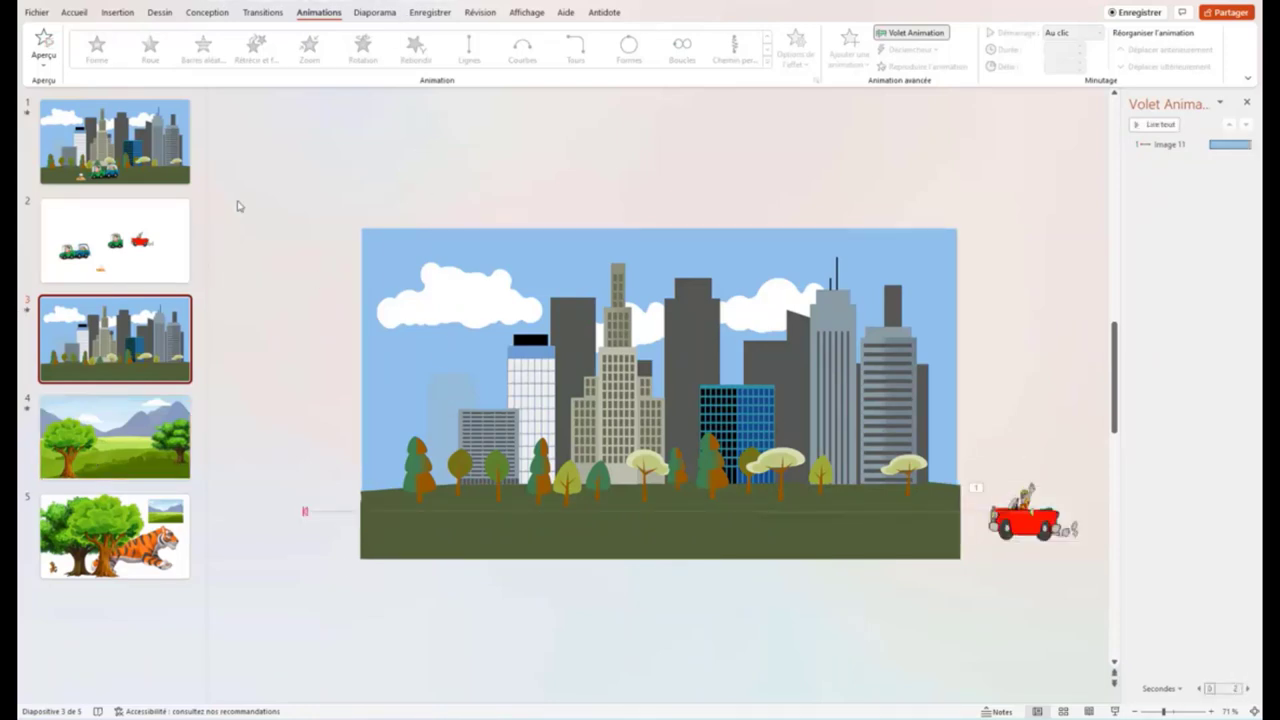
left_click(117, 254)
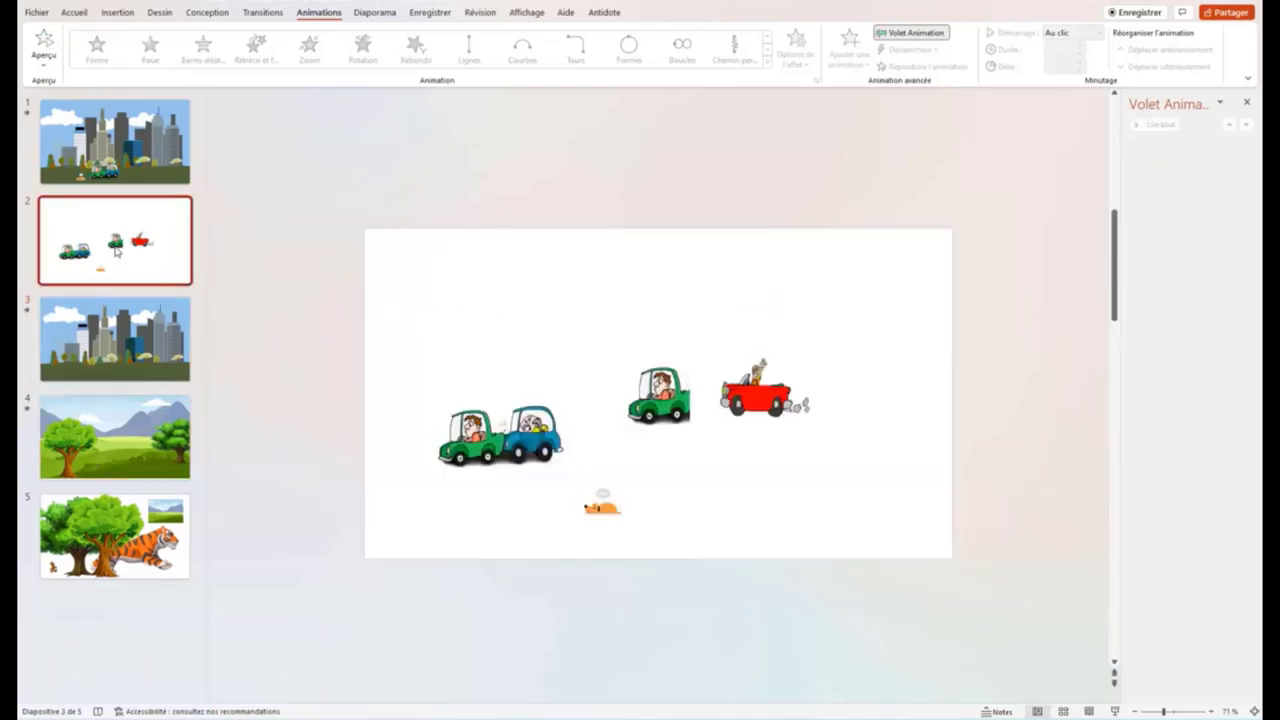
Copy the green car from slide 2 onto slide 3, just off the right edge over the red car
left_click(662, 392)
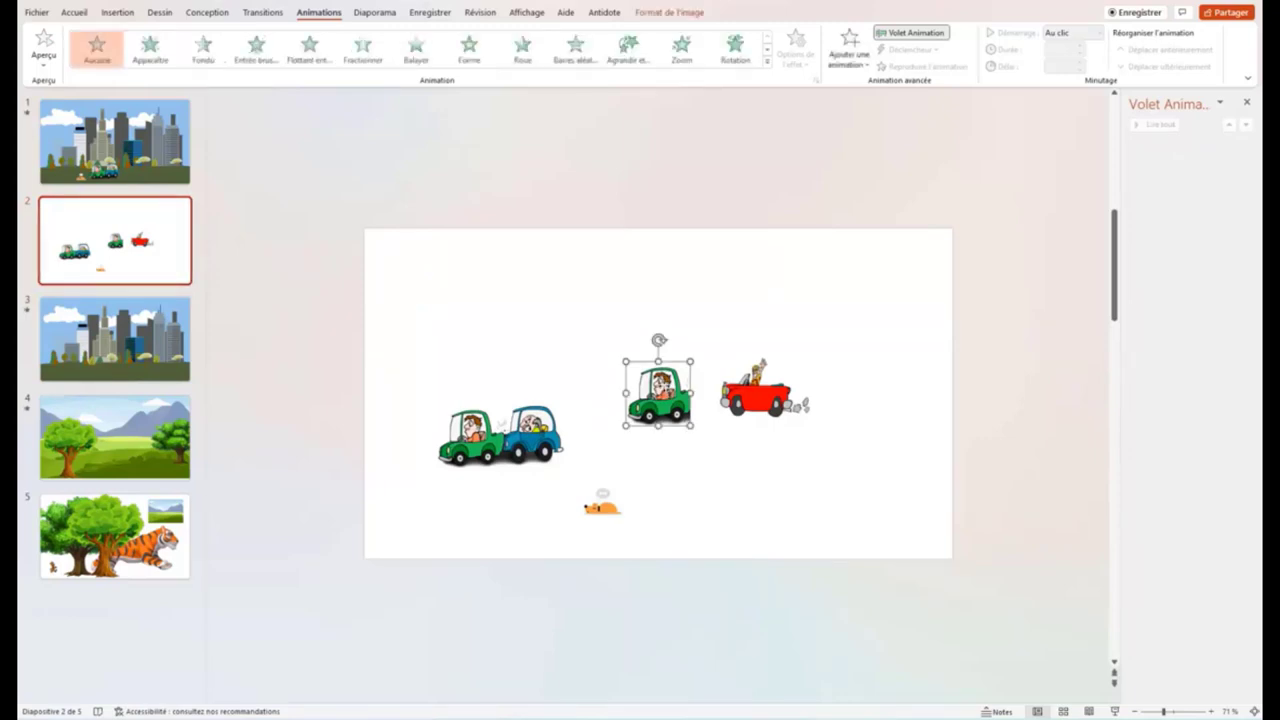
right_click(666, 390)
left_click(704, 439)
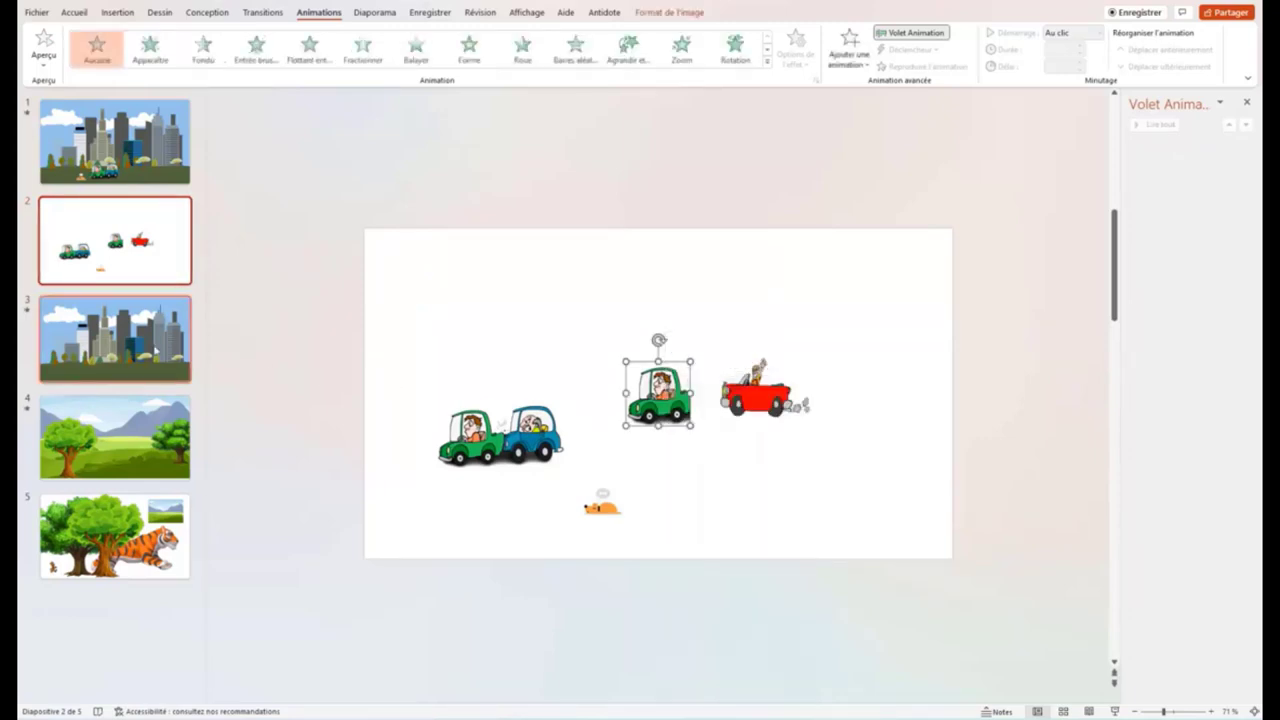
left_click(115, 340)
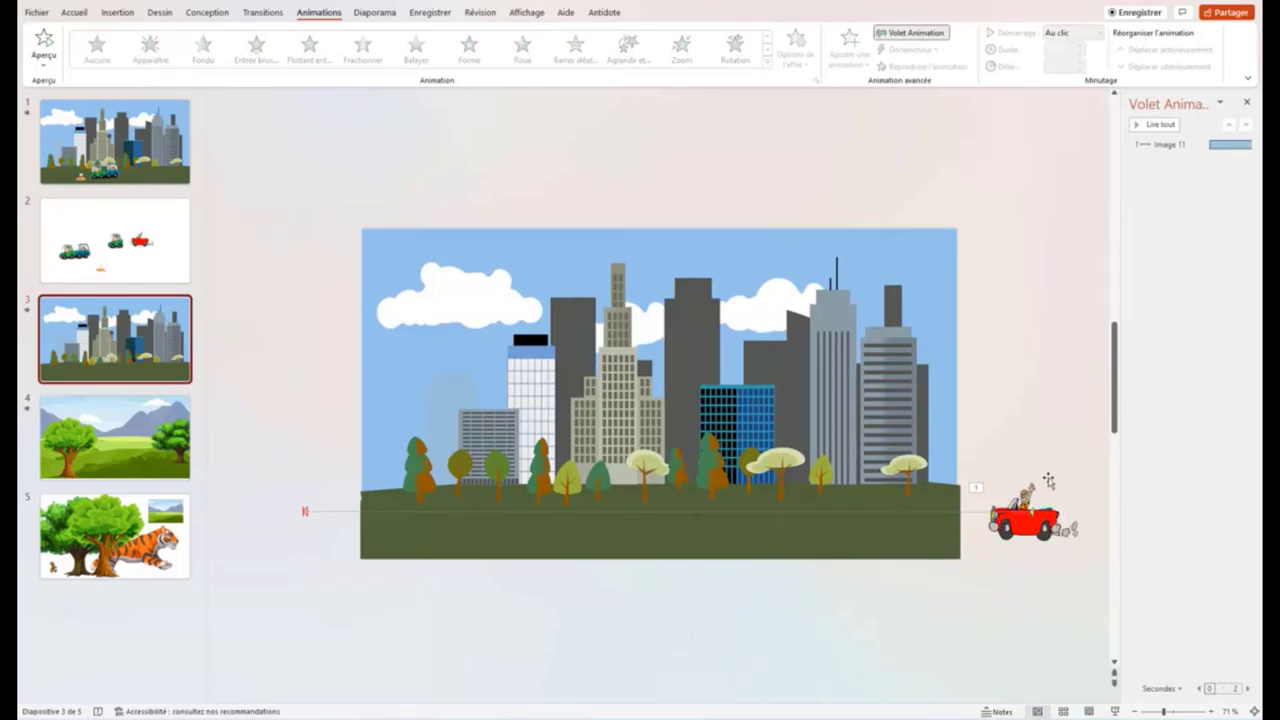
right_click(1019, 448)
left_click(1061, 498)
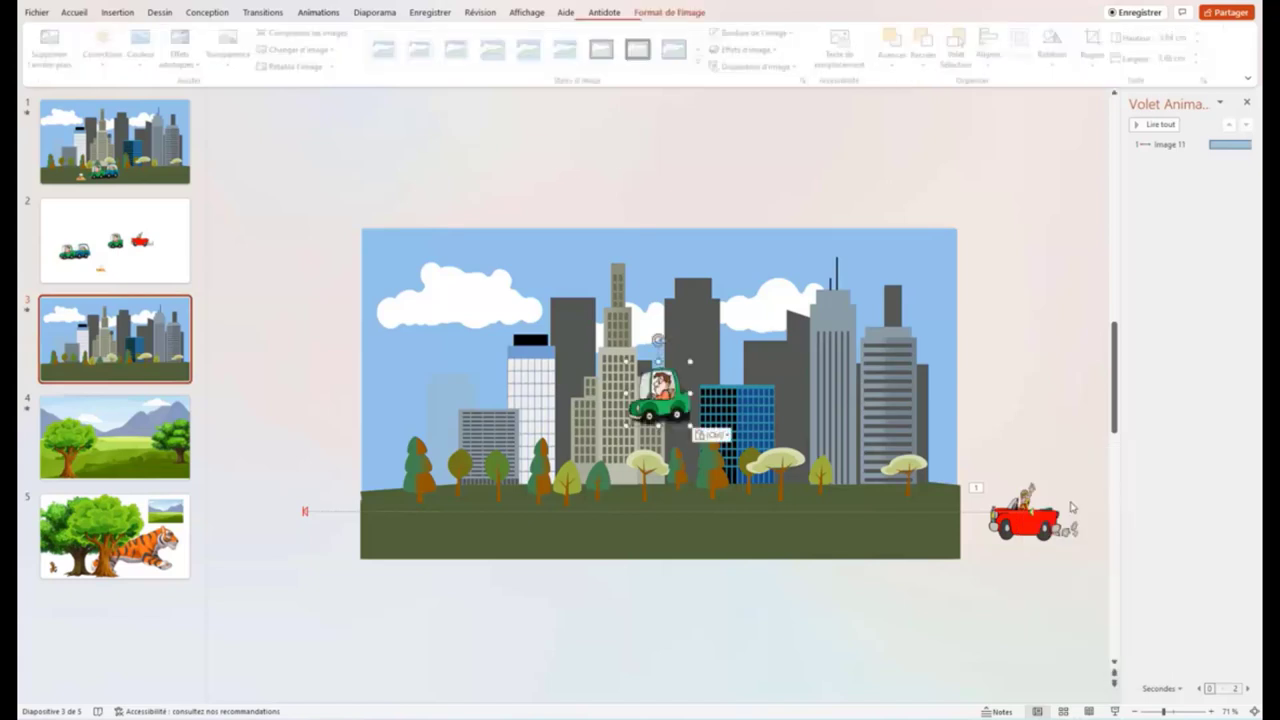
left_click_drag(662, 395, 1030, 512)
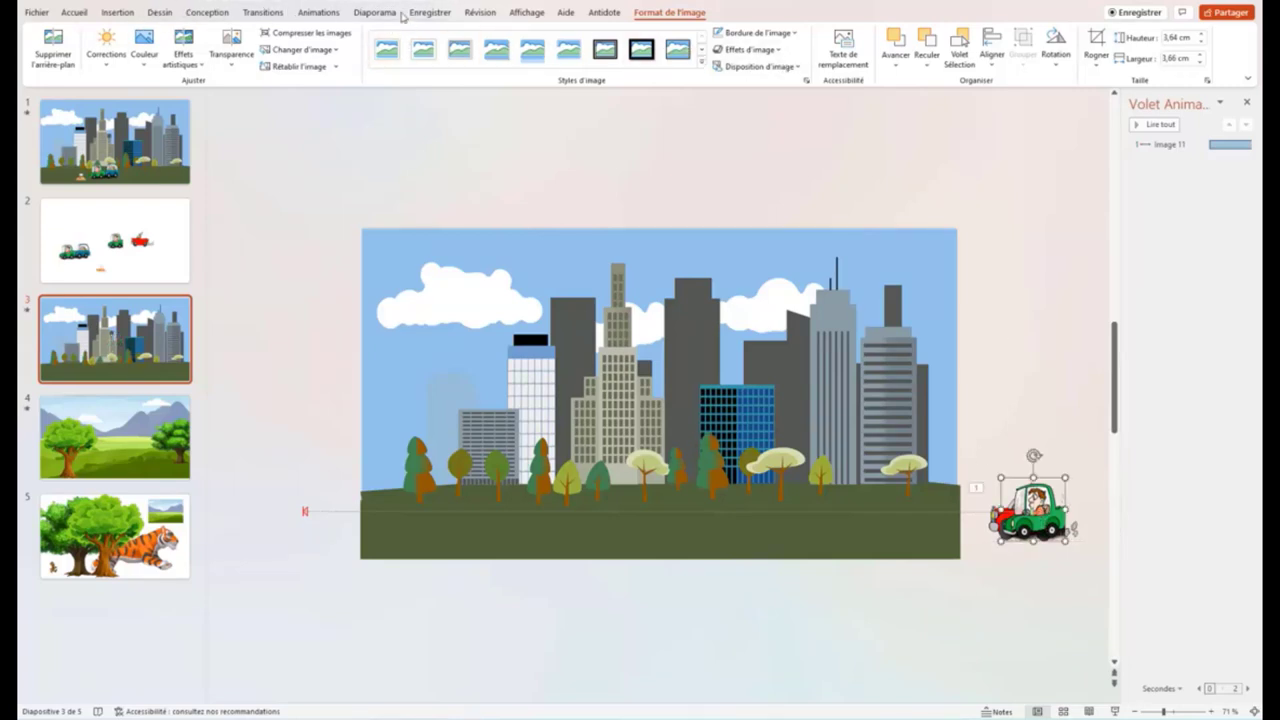
left_click(315, 14)
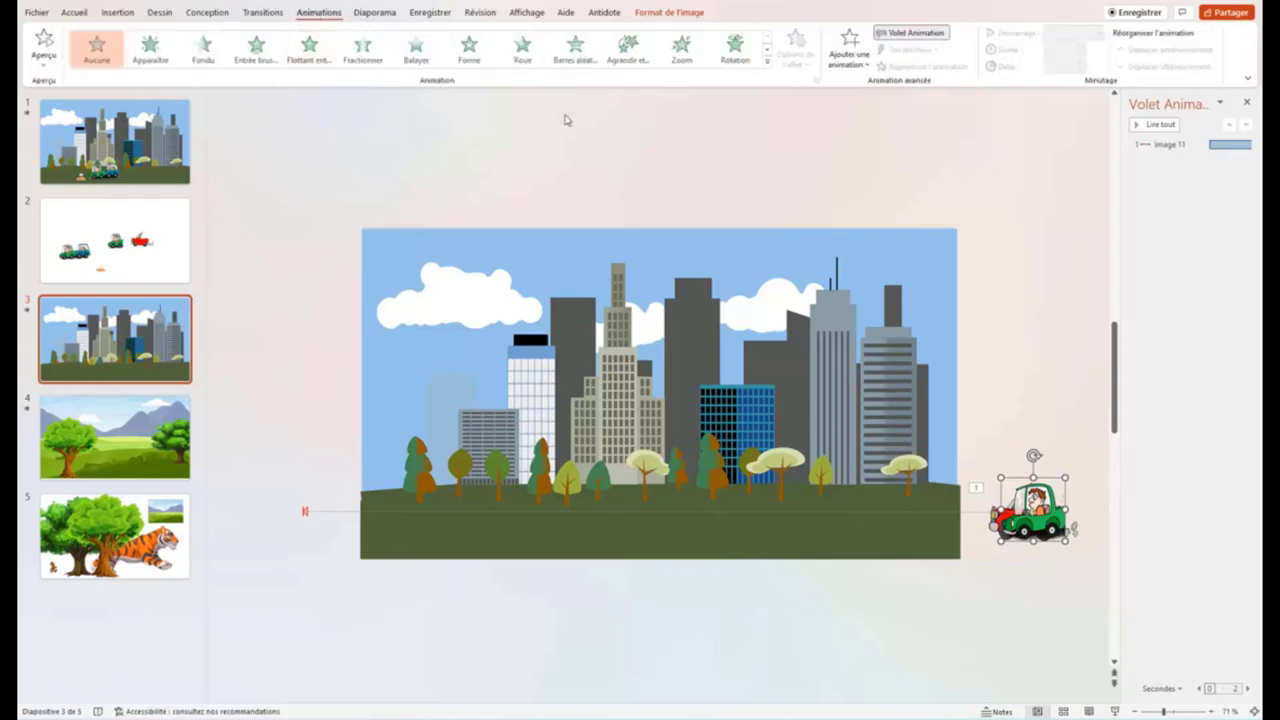
Give the green car a leftward Lines motion path
left_click(851, 64)
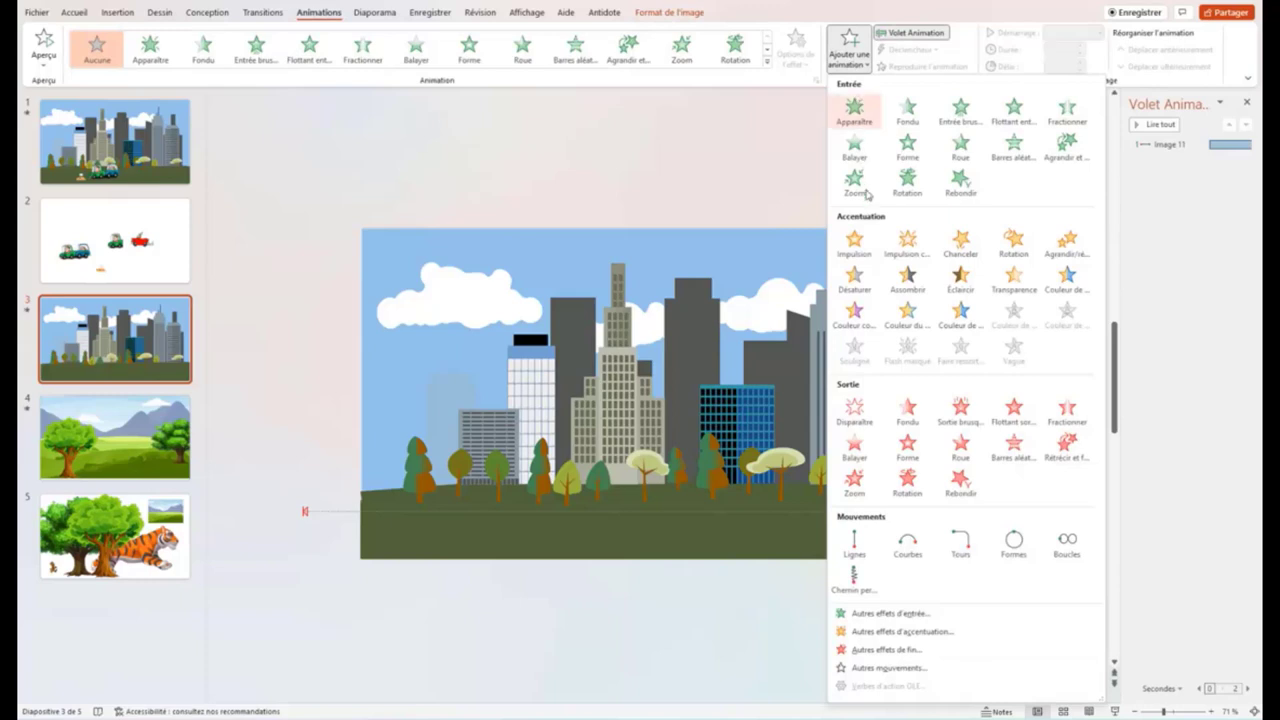
left_click(854, 553)
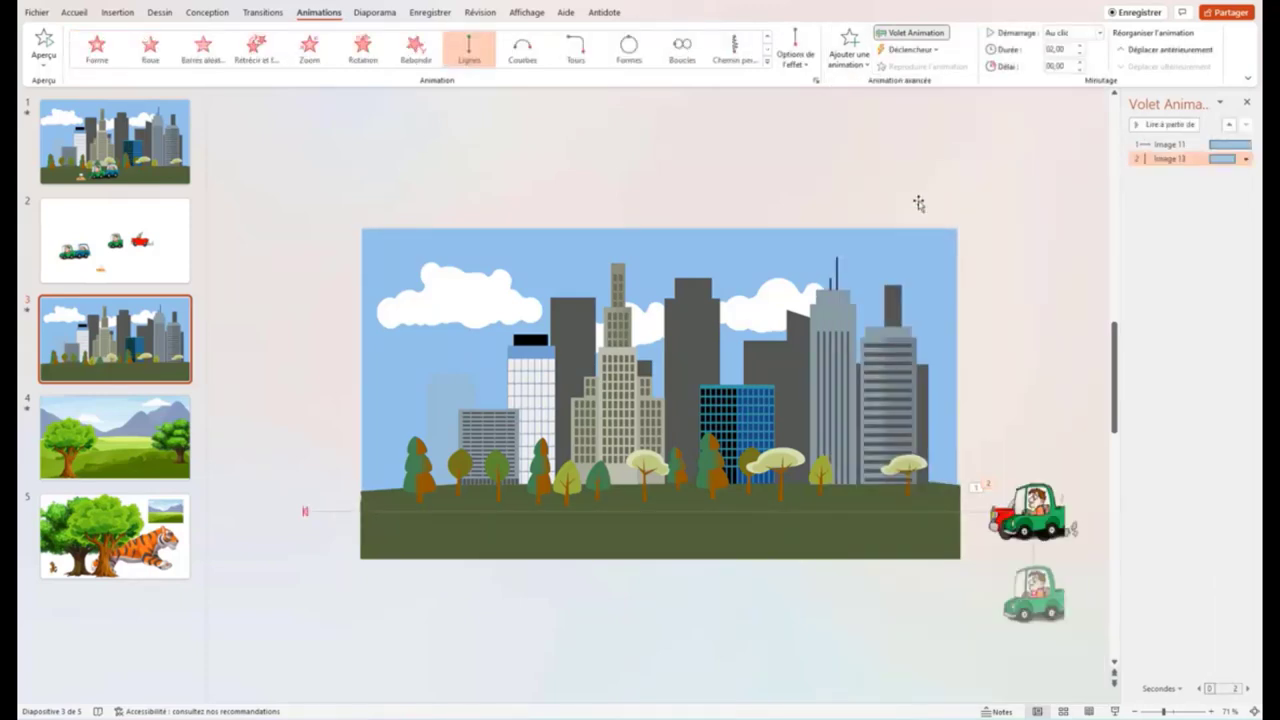
left_click(804, 60)
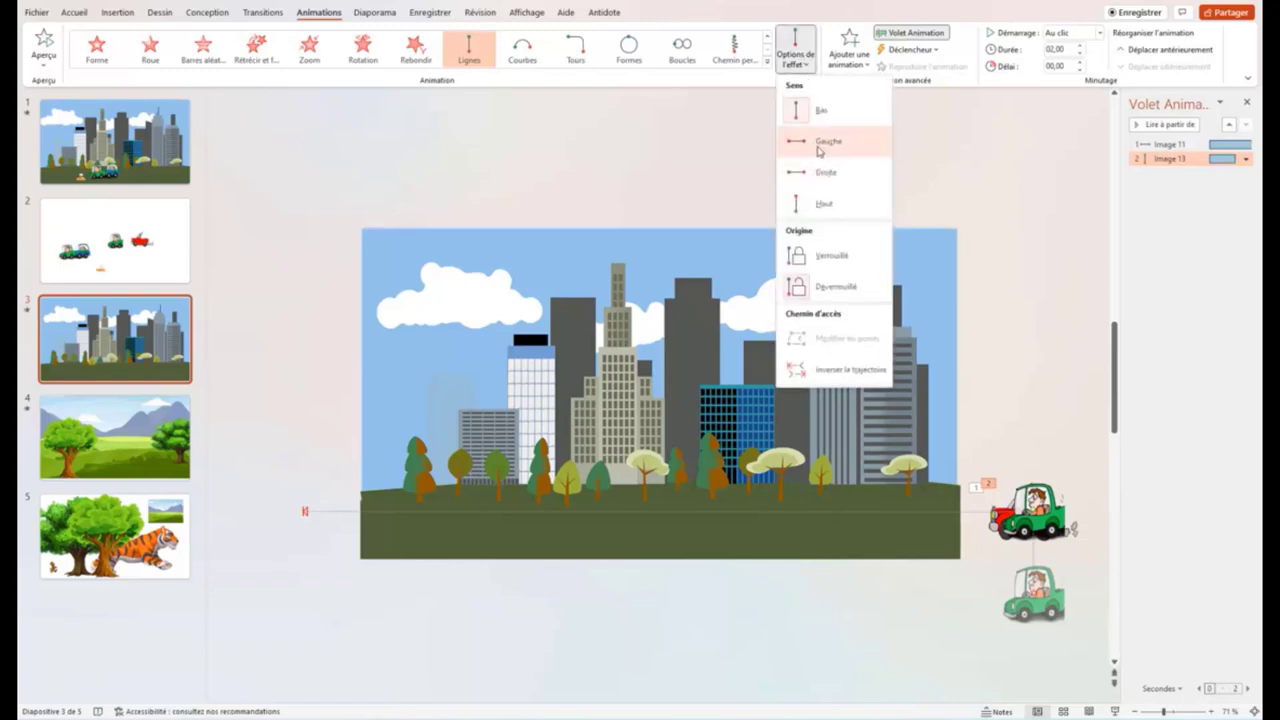
left_click(826, 142)
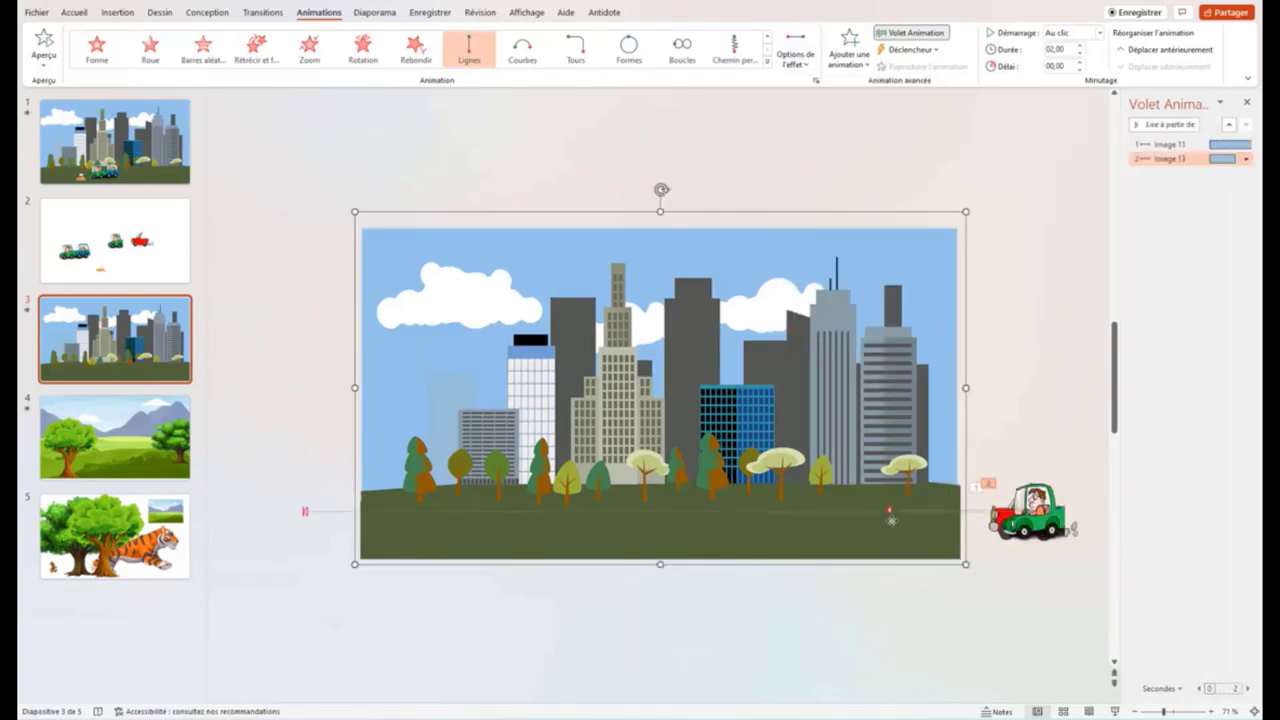
Shorten the green car's path so it ends near the middle of the ground
left_click(891, 513)
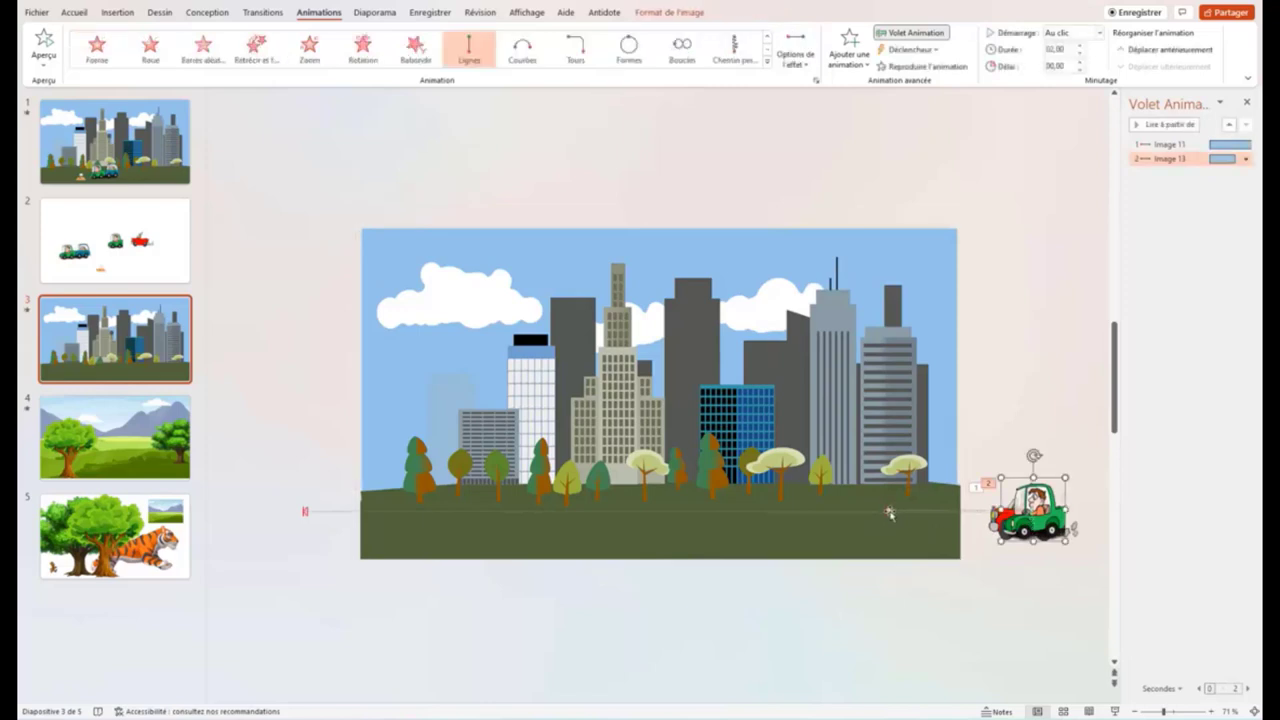
left_click(890, 513)
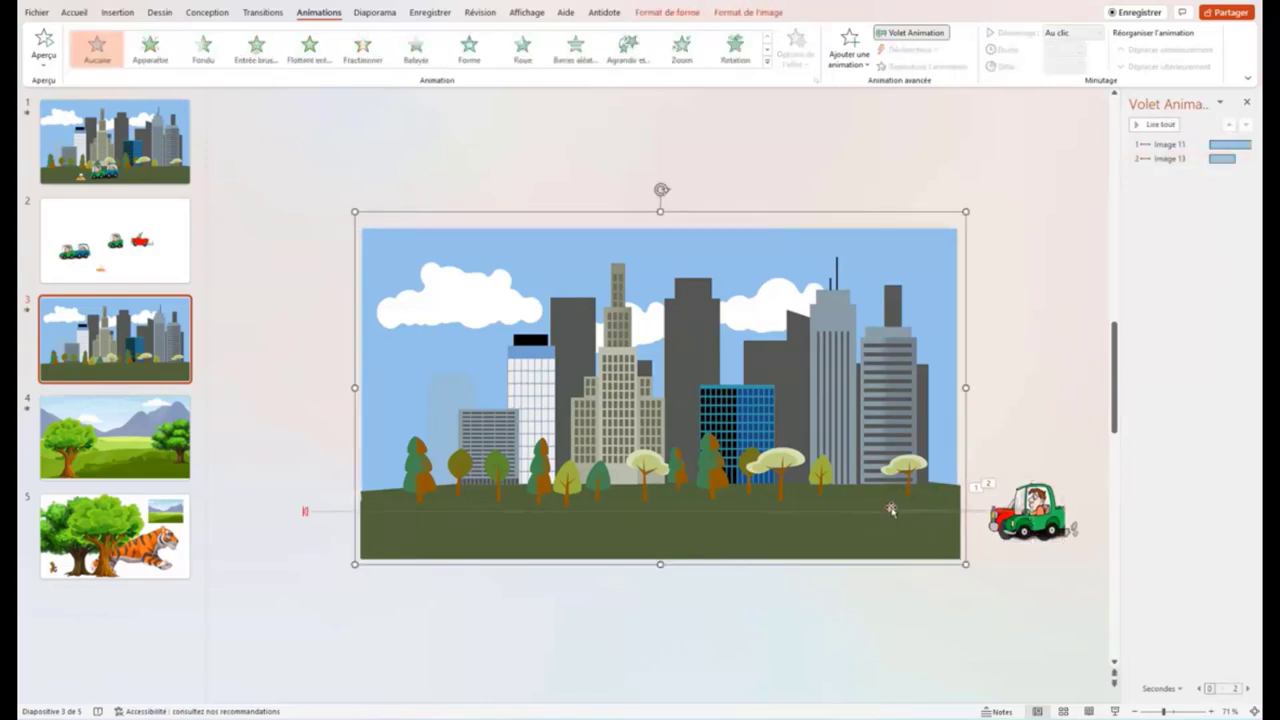
left_click(889, 512)
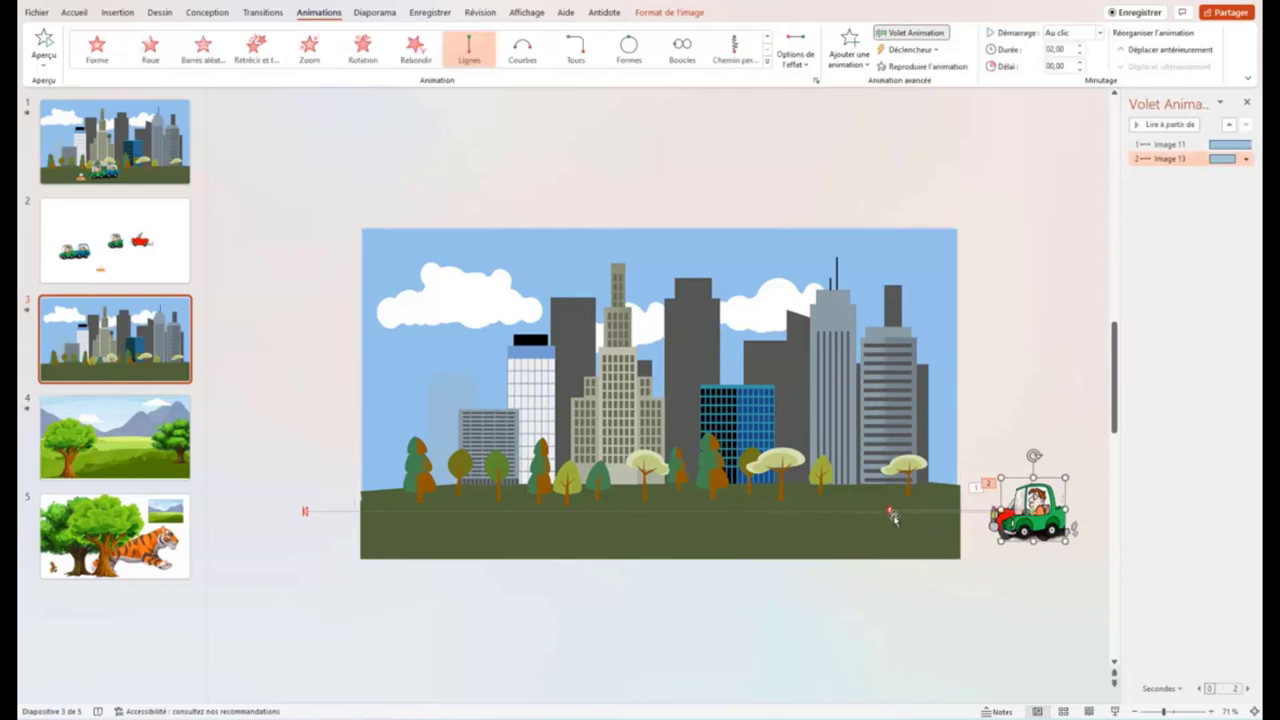
left_click(890, 514)
left_click(888, 511)
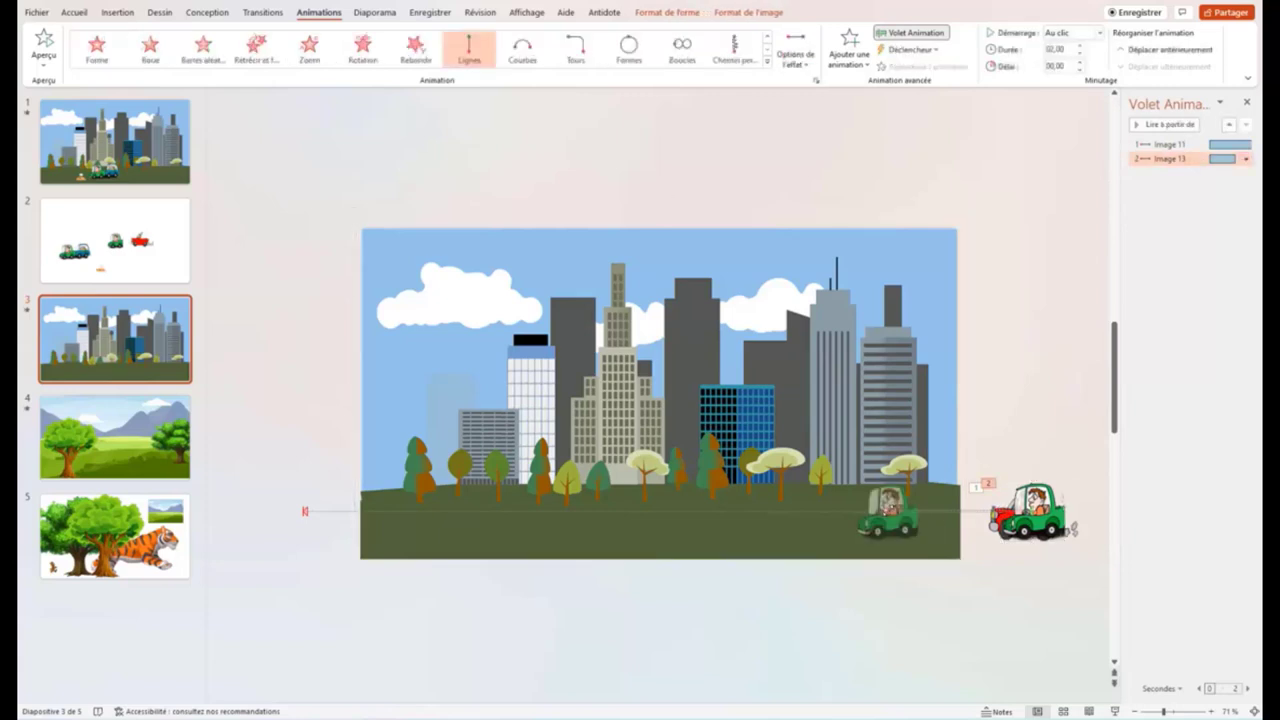
left_click_drag(880, 510, 605, 505)
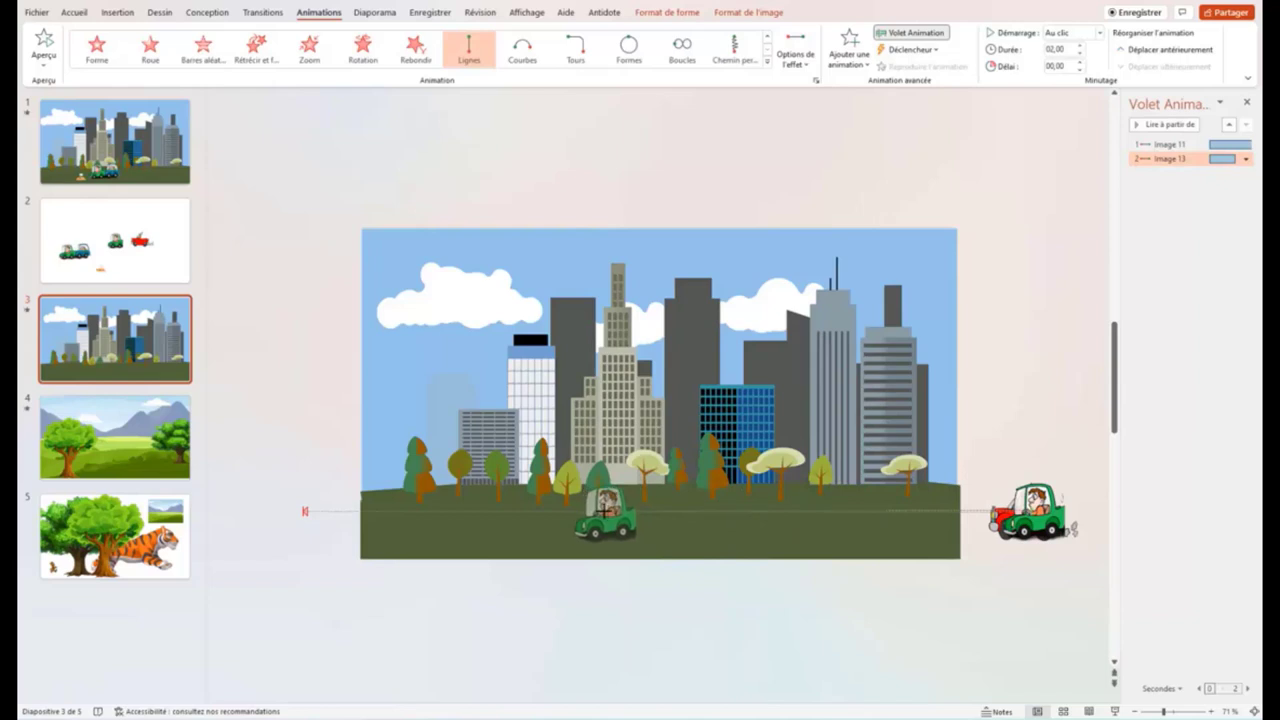
left_click(659, 611)
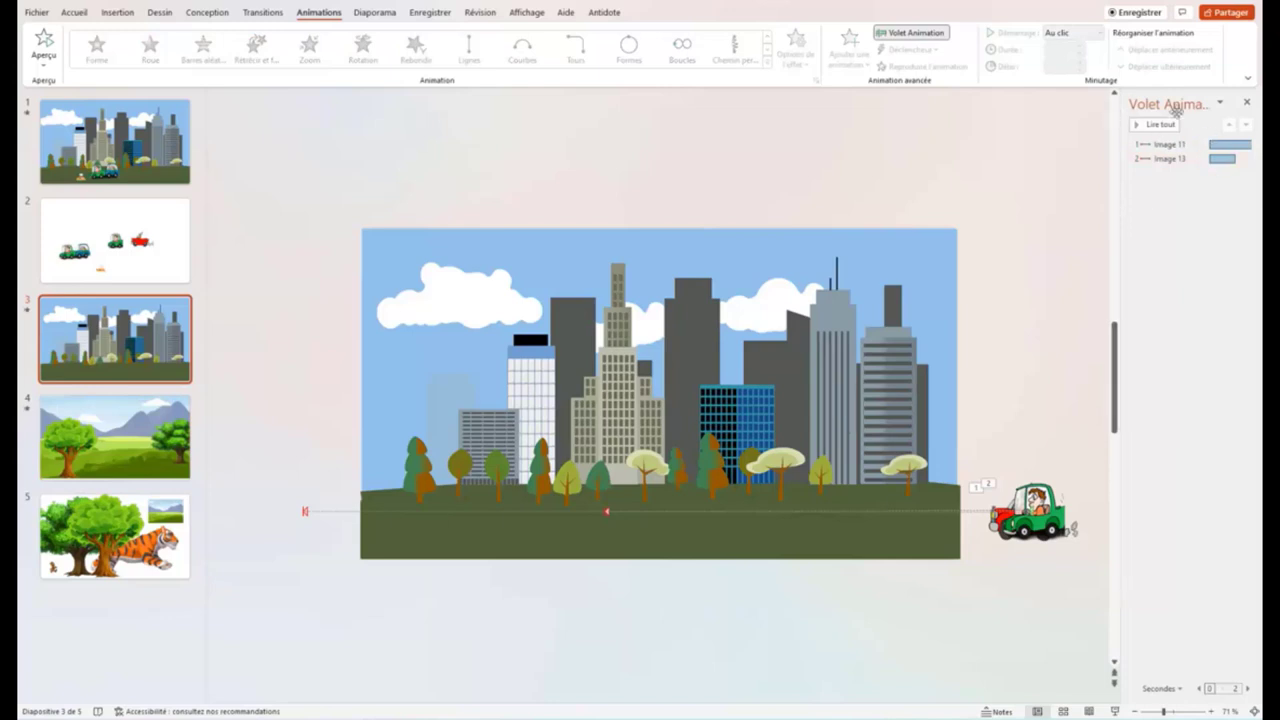
Set the green car to start after the previous and the red car with the previous, then preview
left_click(1205, 155)
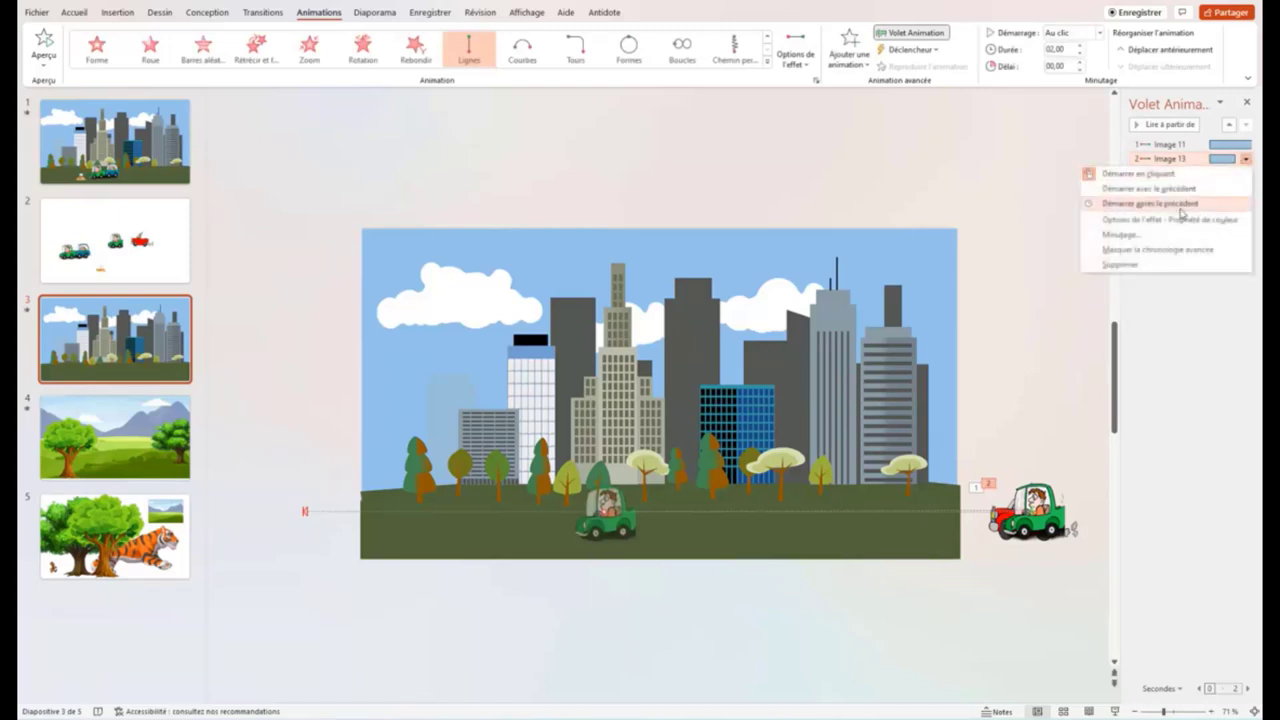
left_click(1150, 203)
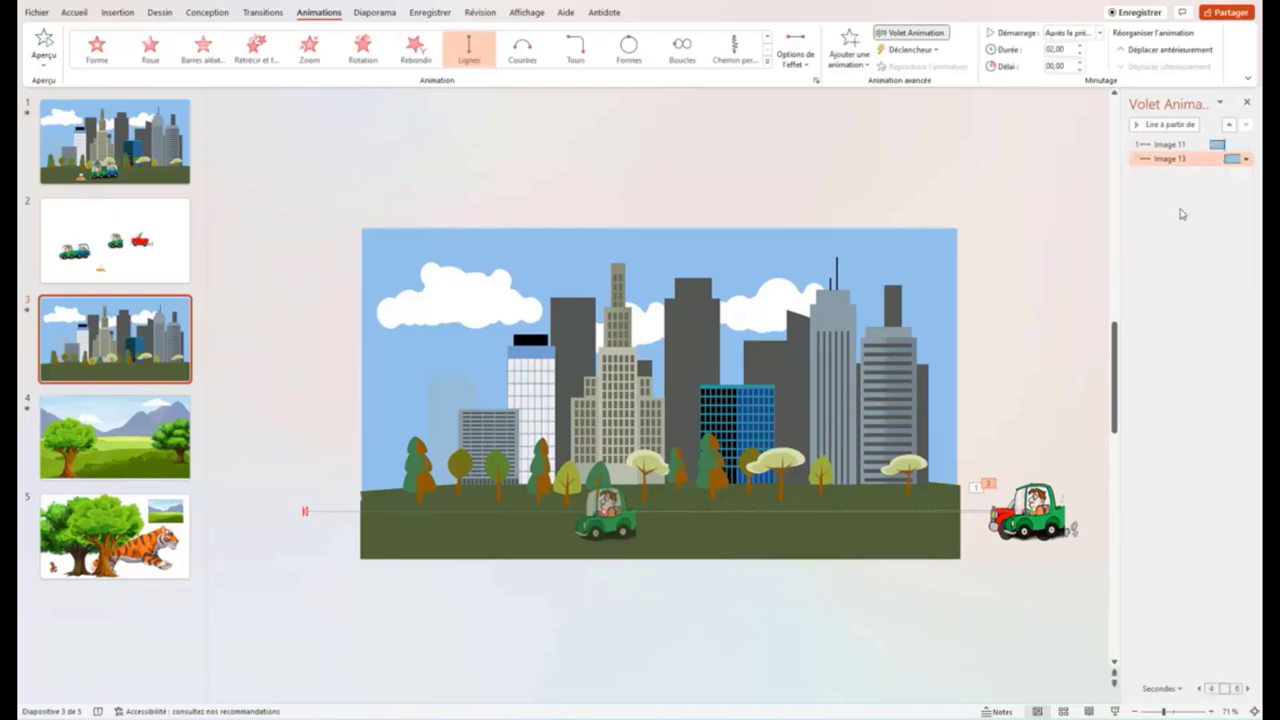
left_click(1233, 144)
left_click(1246, 146)
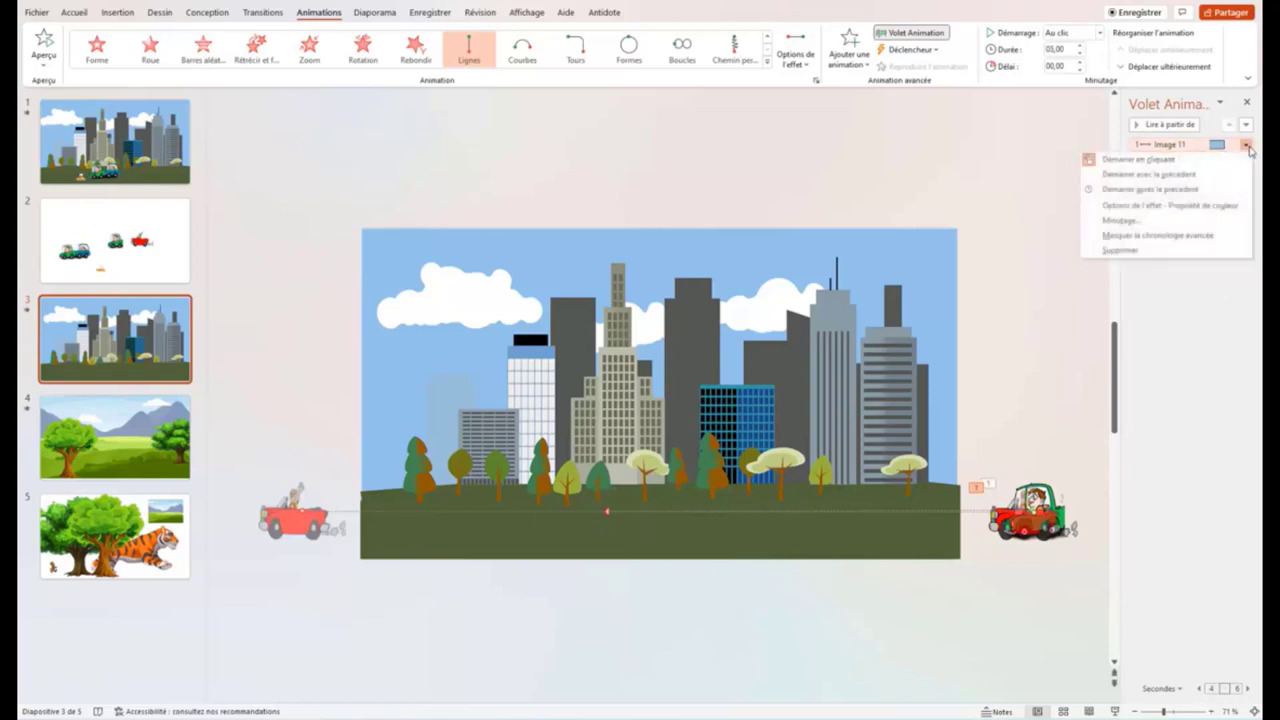
left_click(1164, 176)
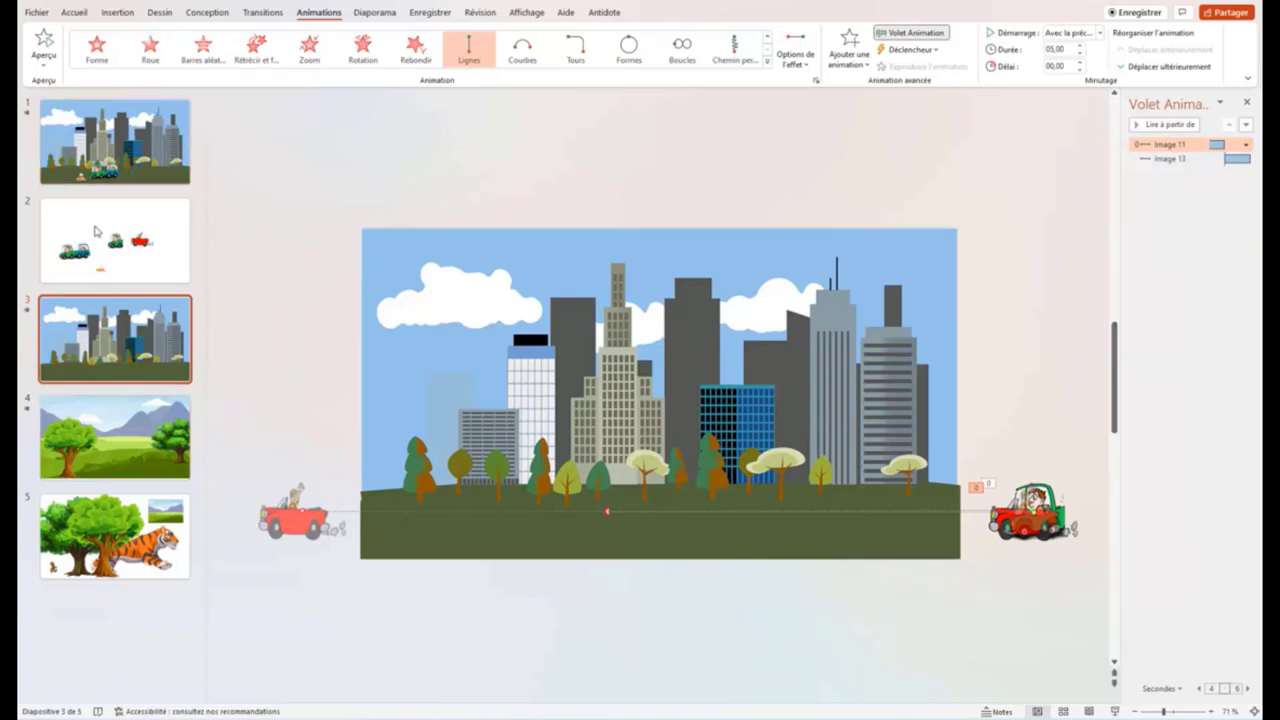
left_click(27, 313)
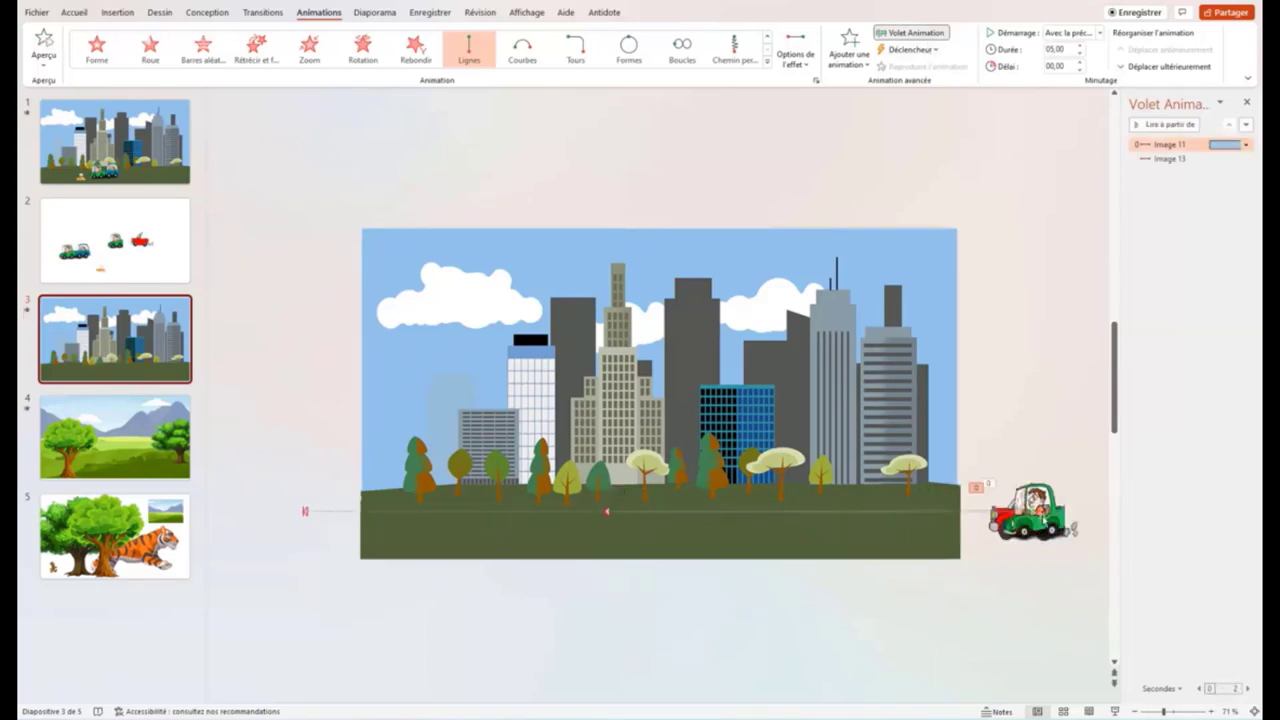
left_click(1170, 158)
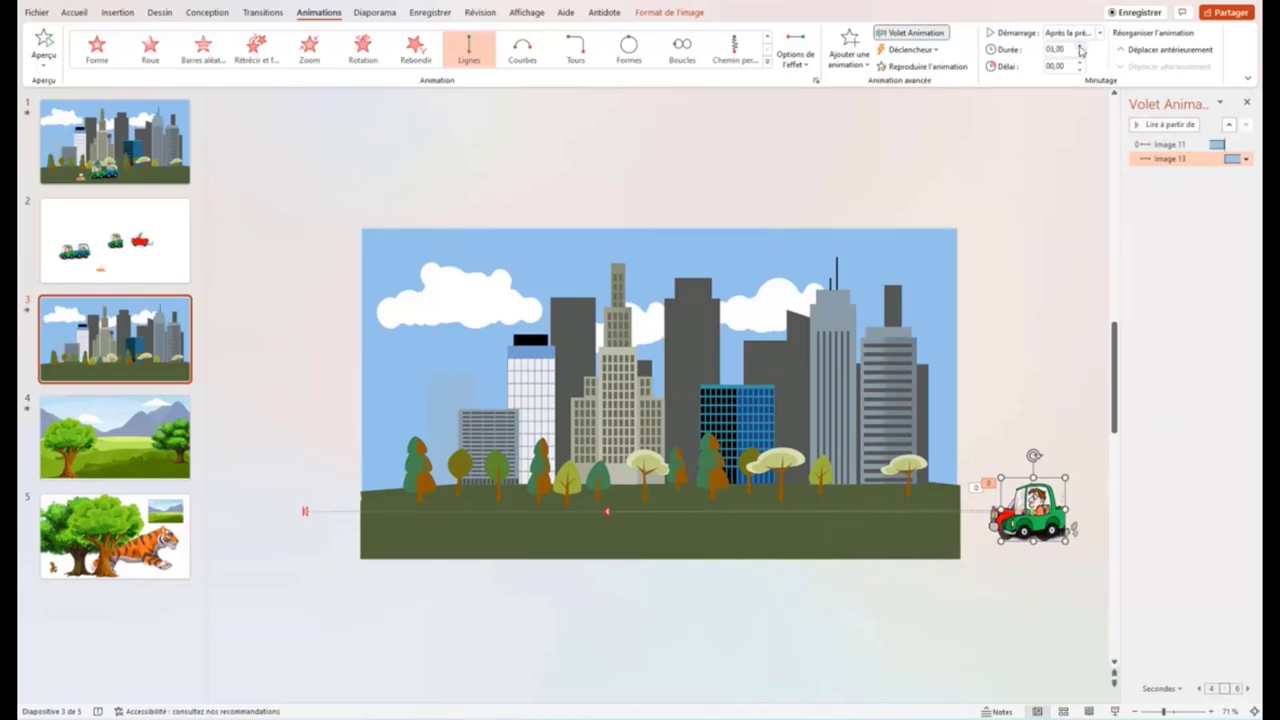
left_click(27, 314)
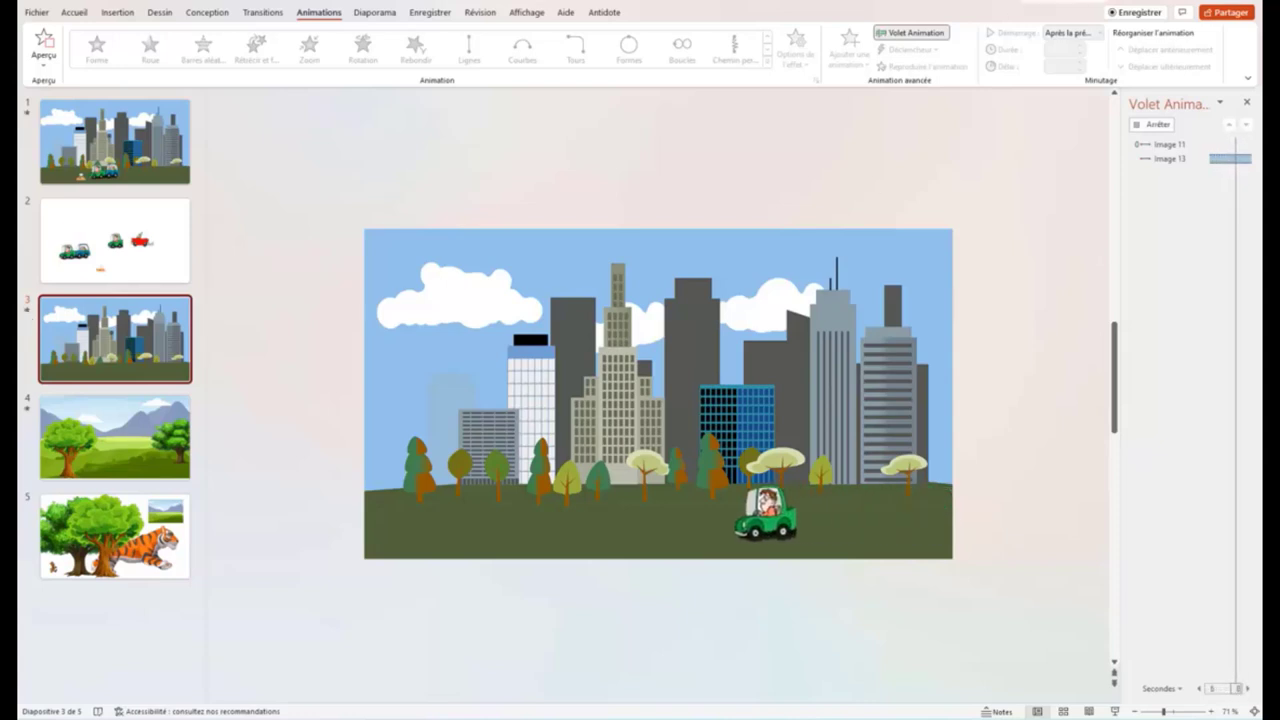
Set the green car's motion path smooth start and smooth end to 0 s
left_click(1193, 159)
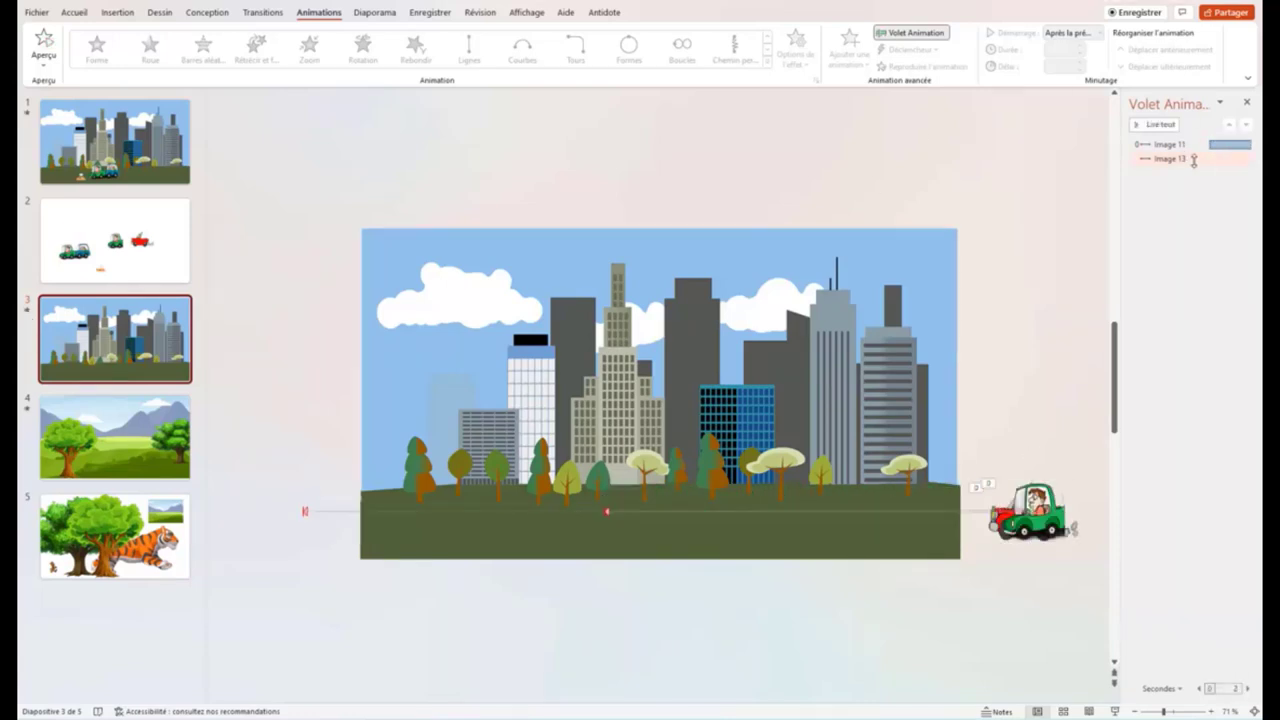
left_click(1210, 159)
left_click(1247, 163)
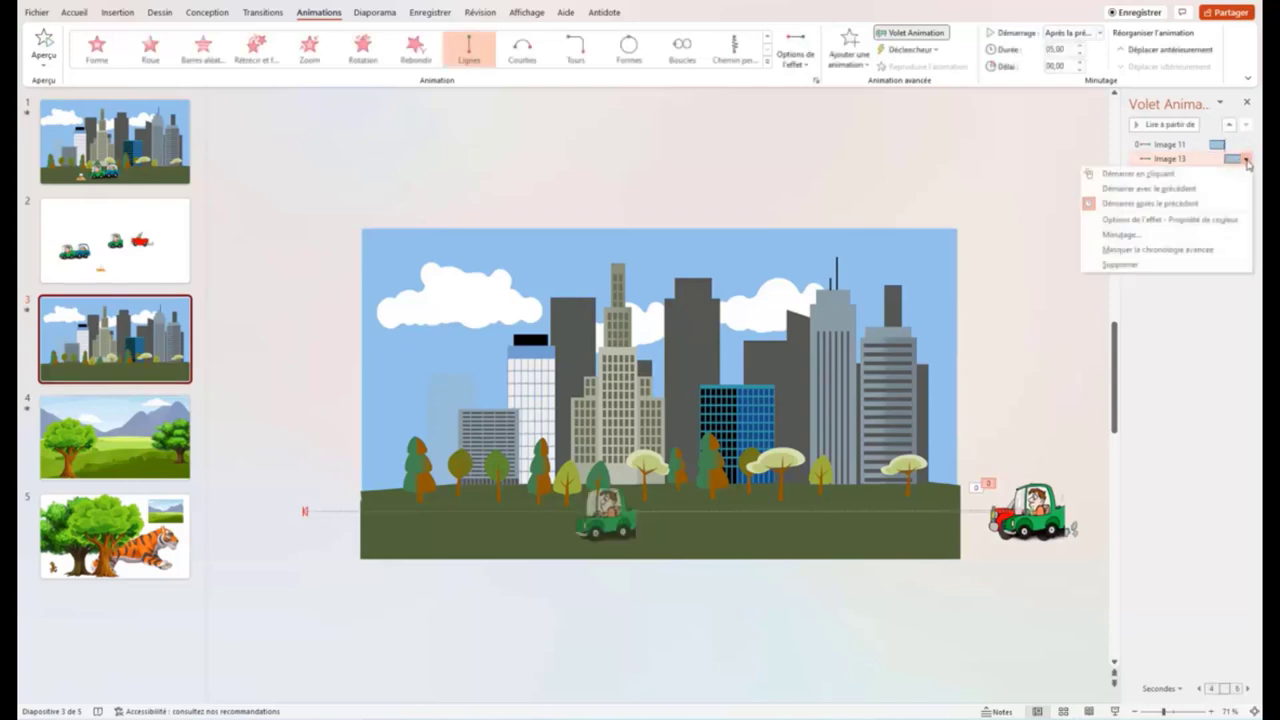
left_click(1147, 228)
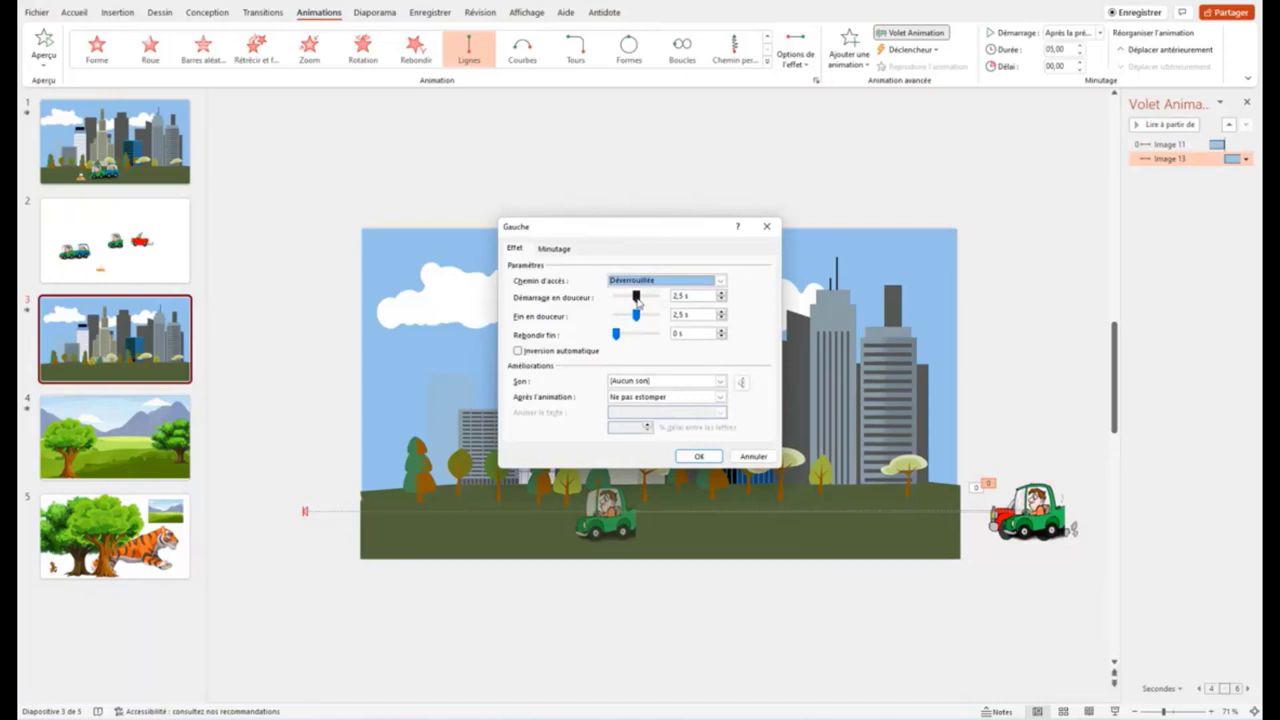
mouse_move(636, 297)
left_mouse_down()
mouse_move(605, 303)
mouse_move(602, 325)
left_mouse_up()
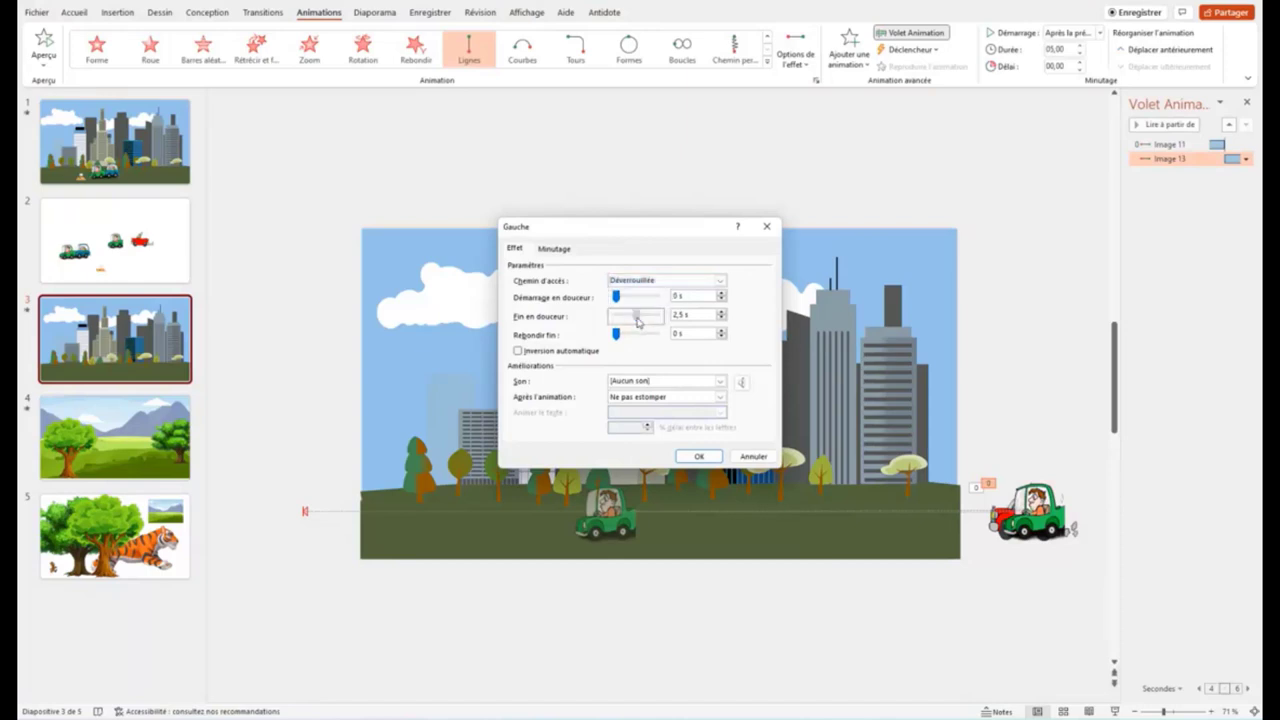
left_click(691, 457)
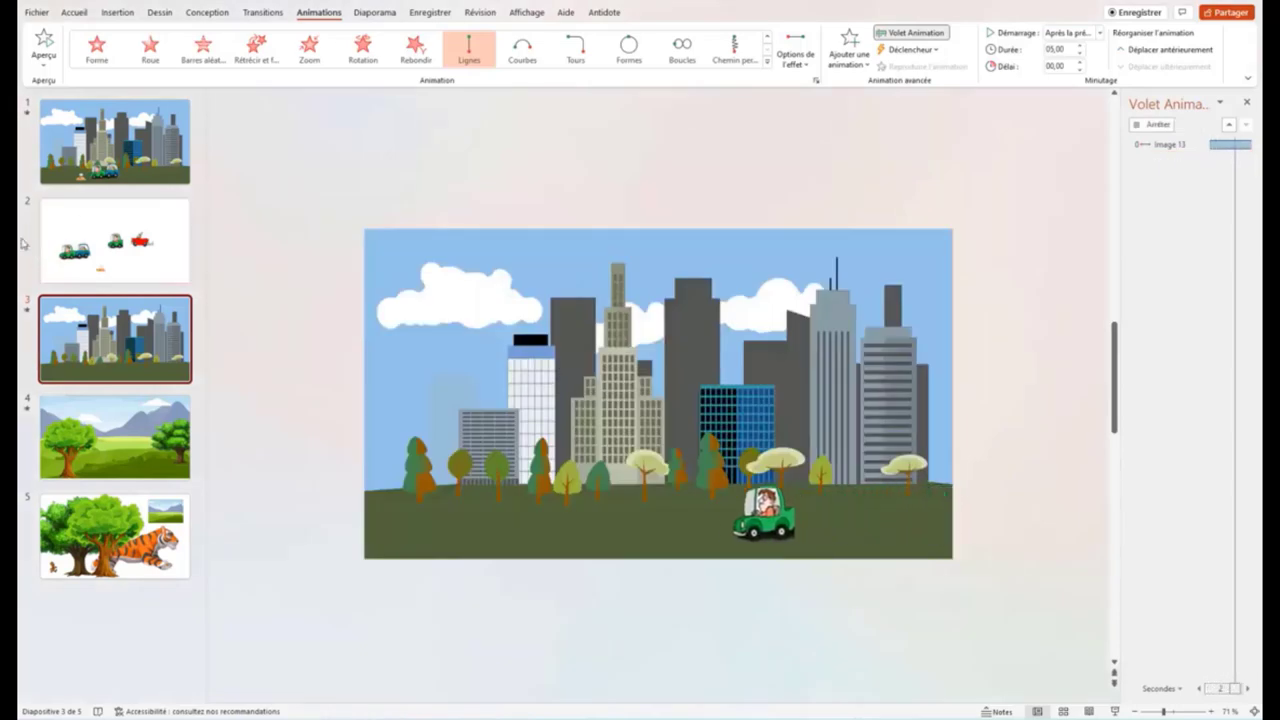
Replay the slide, then give the red car's motion path 0 s smooth start and end
left_click(28, 312)
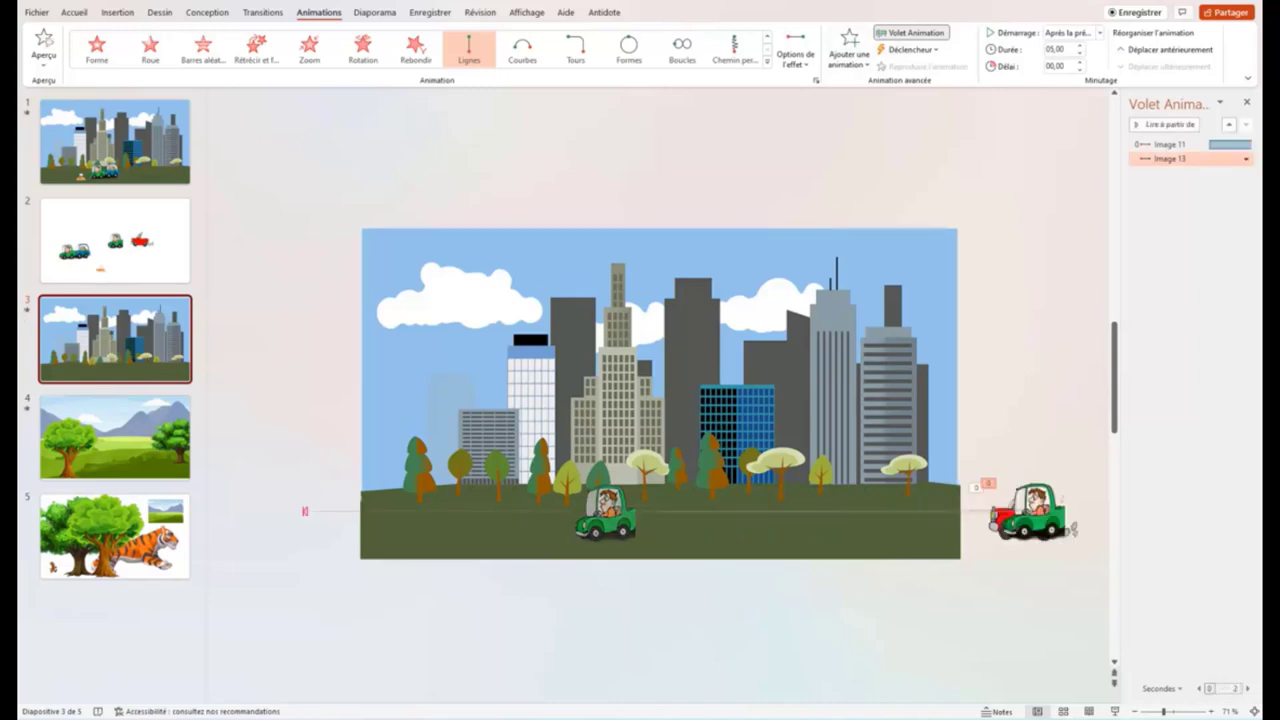
left_click(1200, 145)
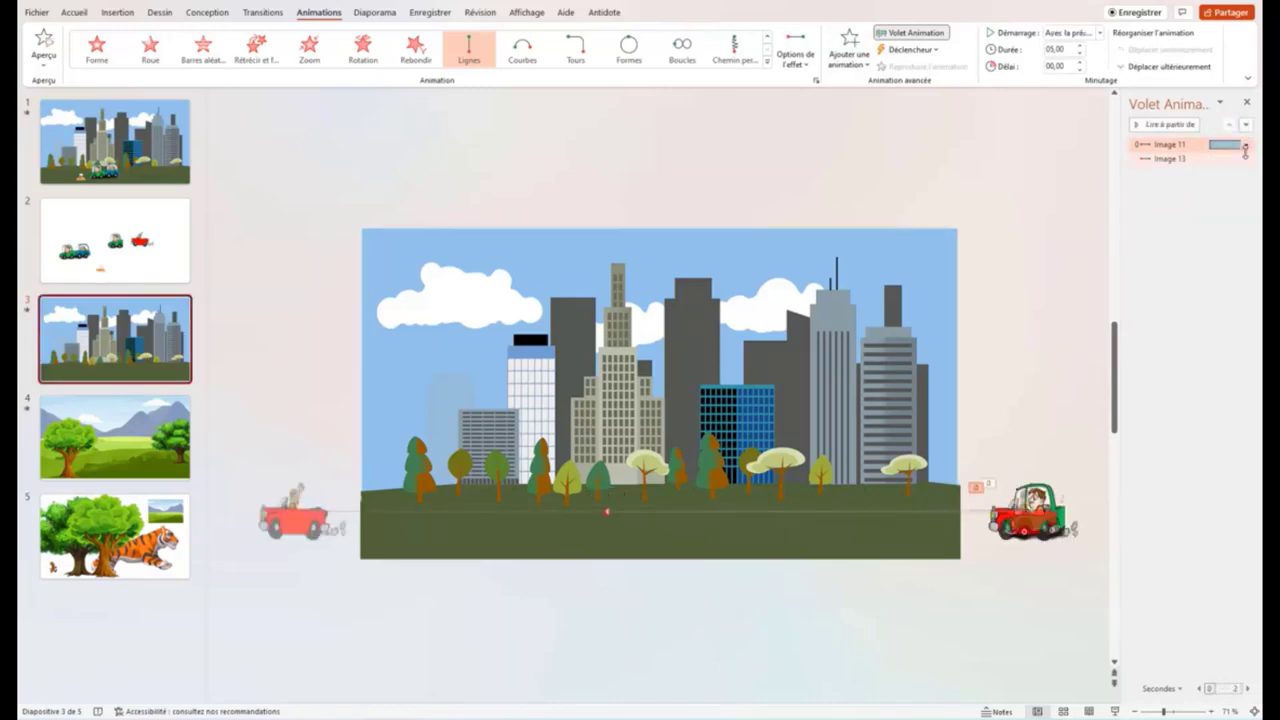
left_click(1246, 145)
left_click(1160, 205)
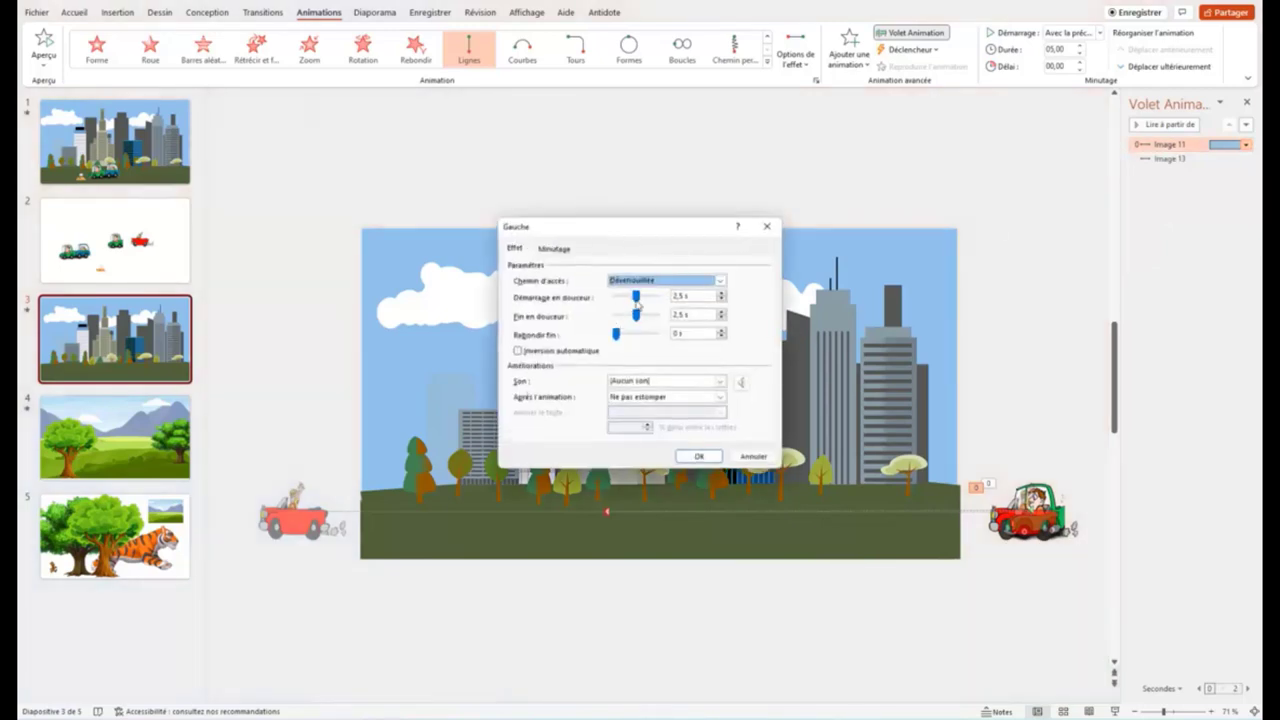
mouse_move(637, 298)
left_mouse_down()
mouse_move(615, 298)
mouse_move(617, 317)
left_mouse_up()
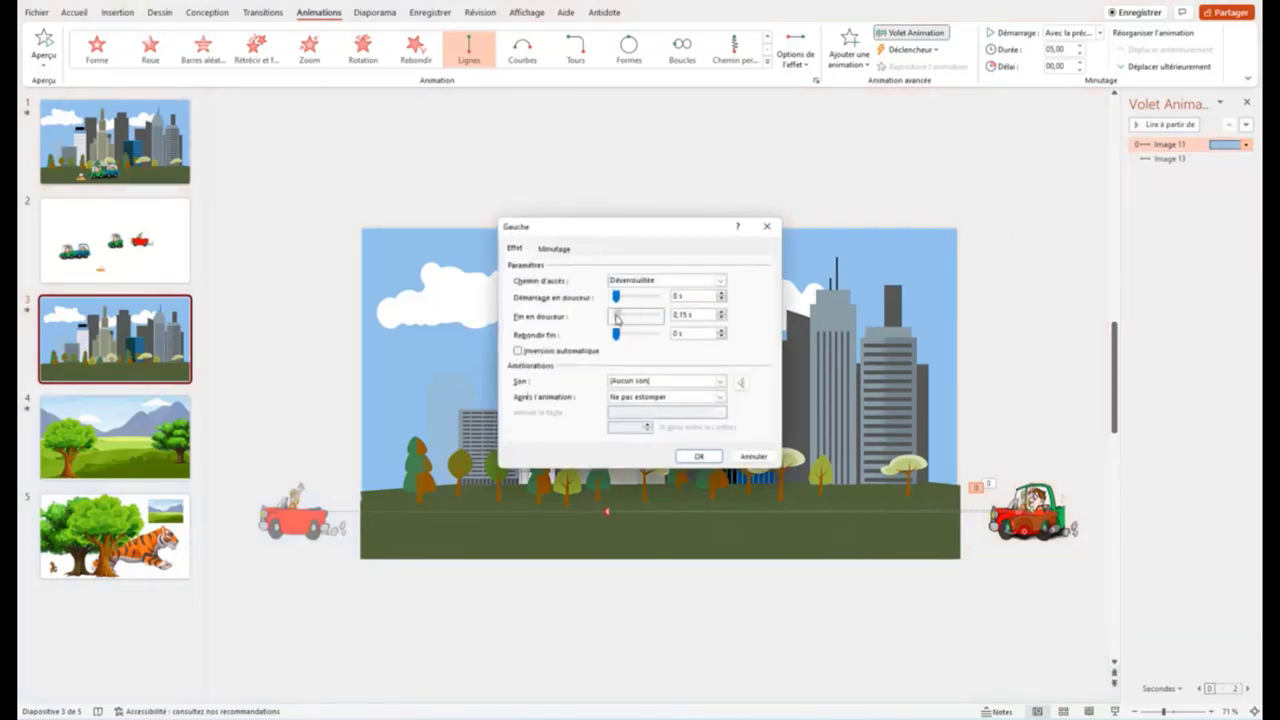
left_click(722, 294)
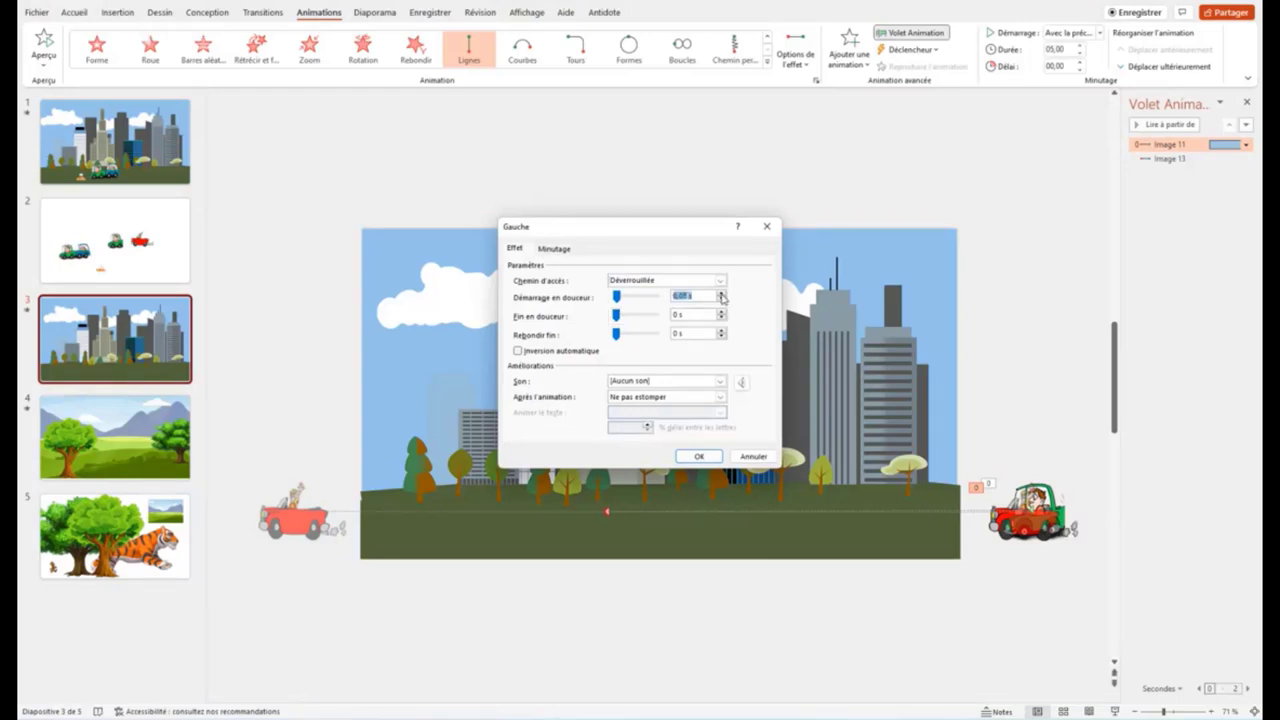
left_click(699, 456)
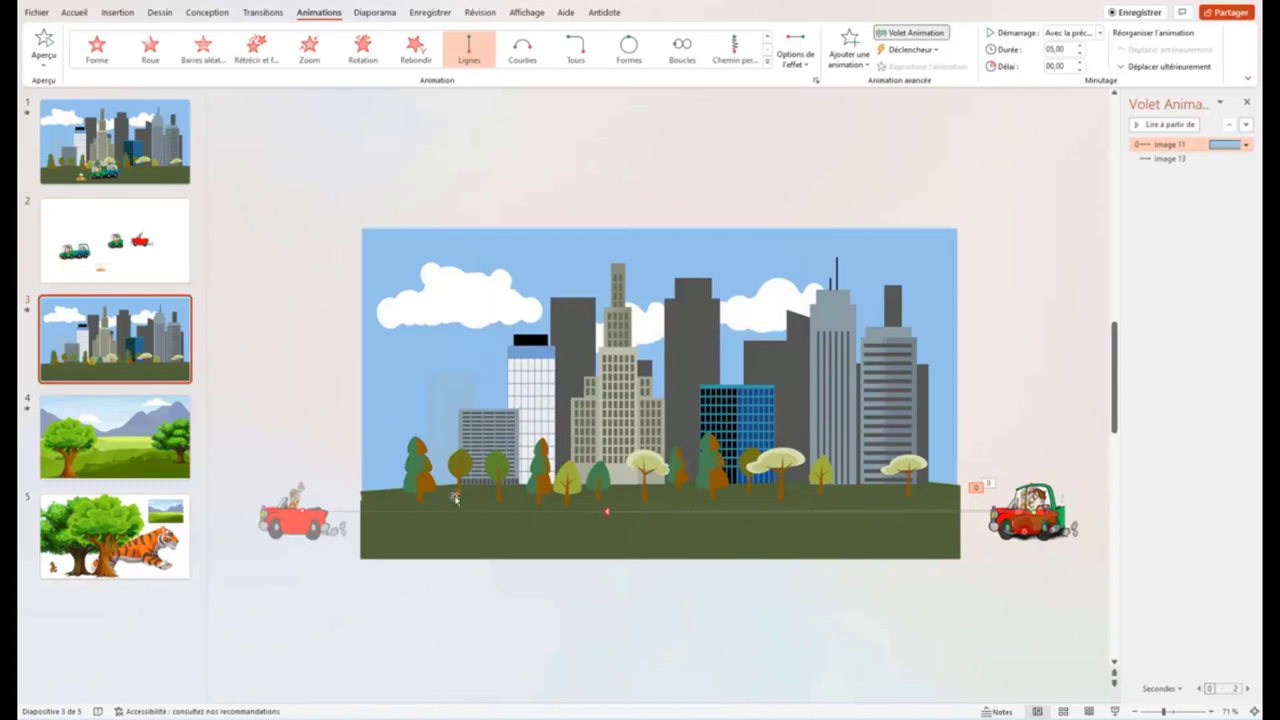
left_click(1030, 515)
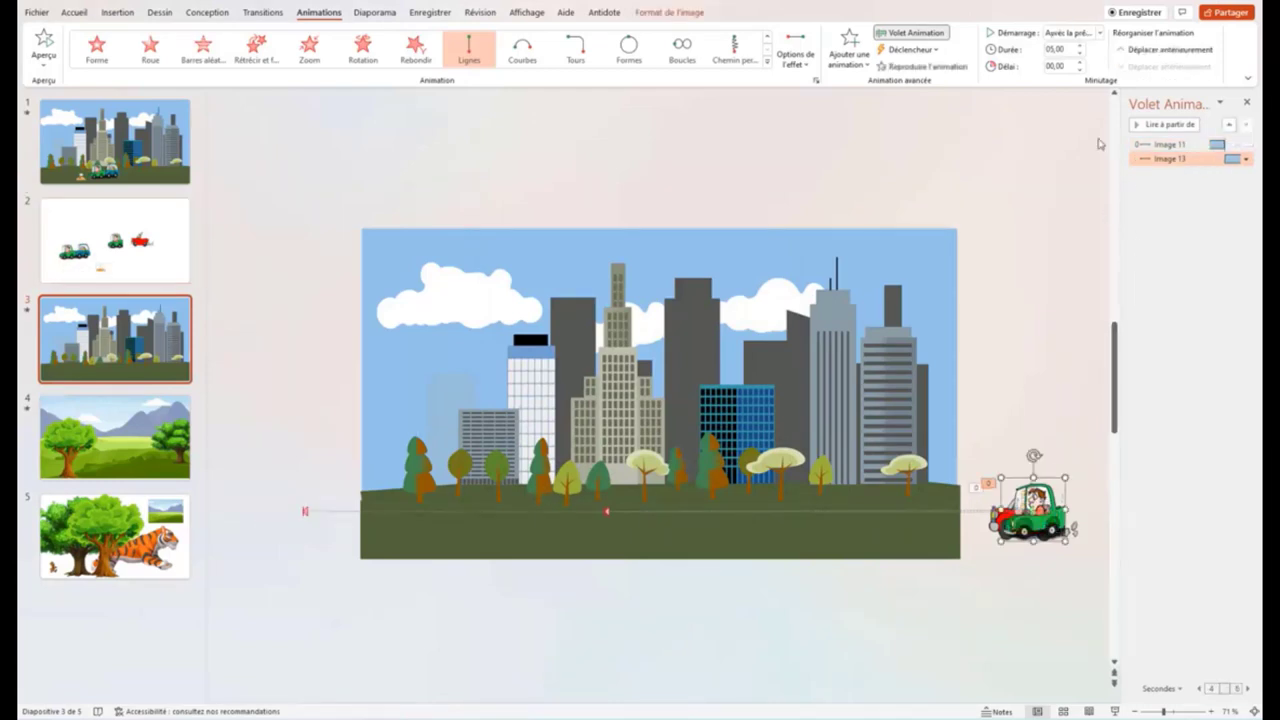
Give the green car a Disparaître exit effect starting after the previous, with a 0.5 s delay
left_click(849, 66)
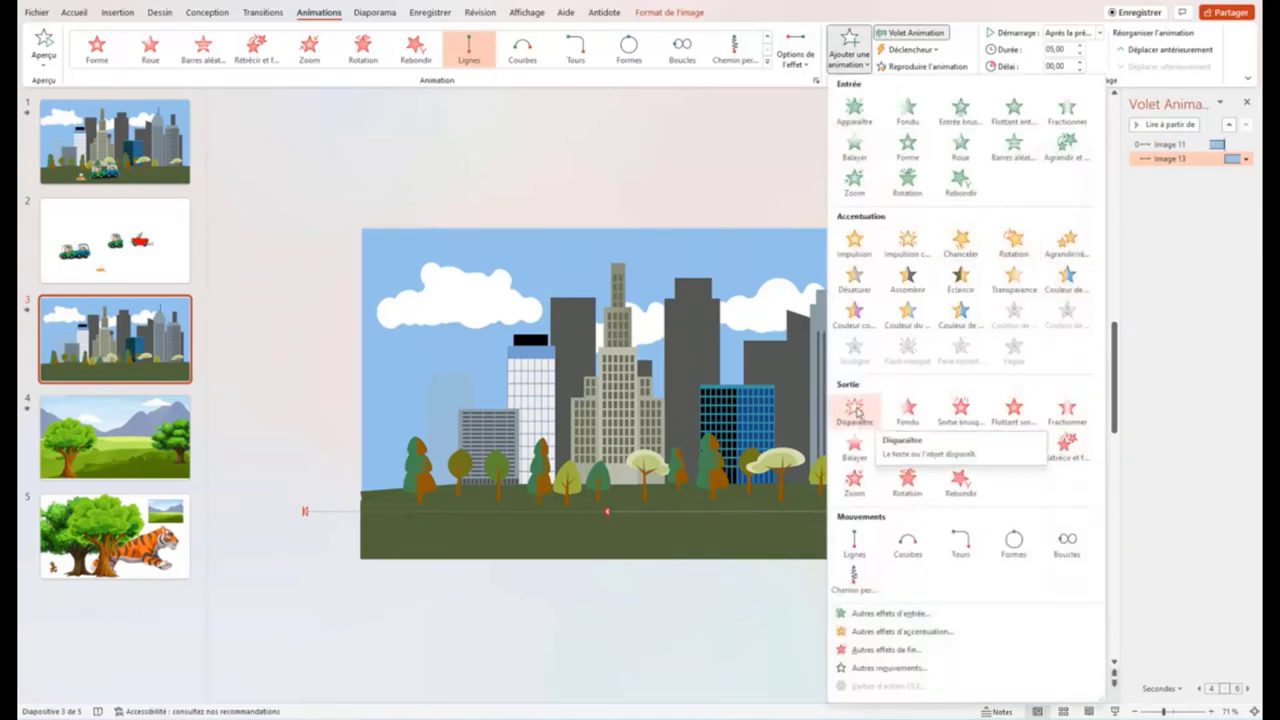
left_click(855, 412)
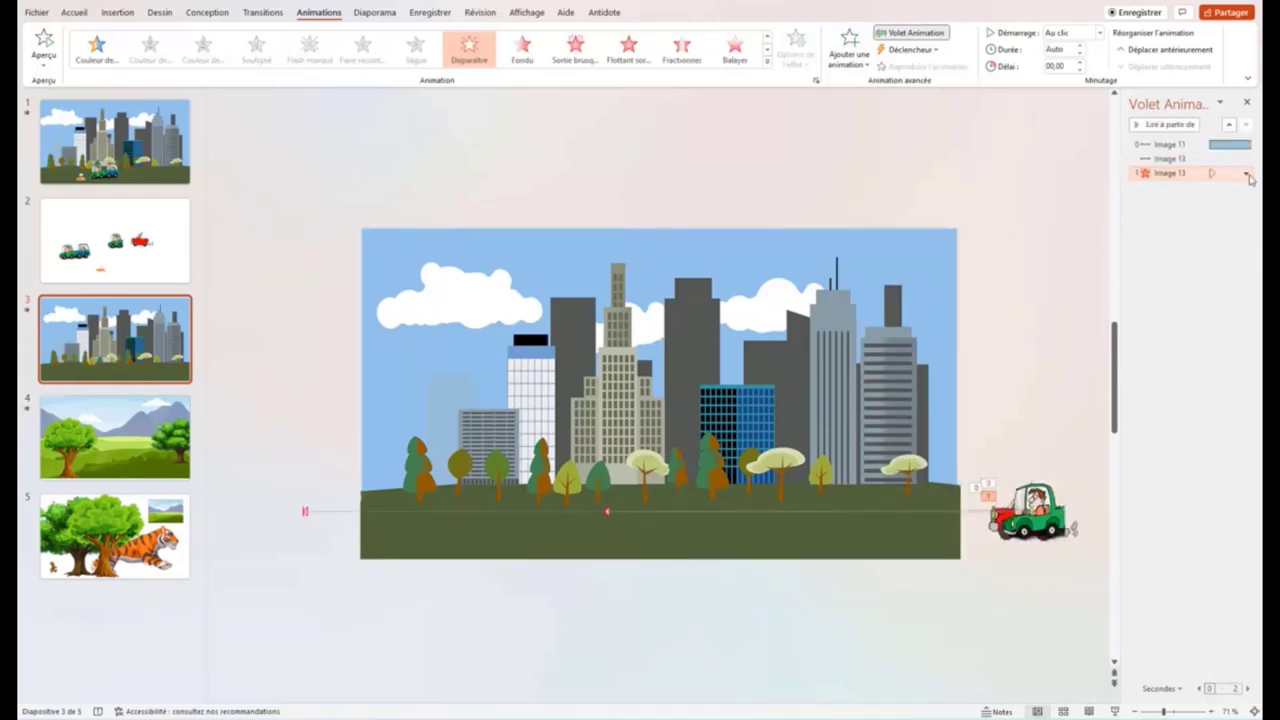
left_click(1247, 175)
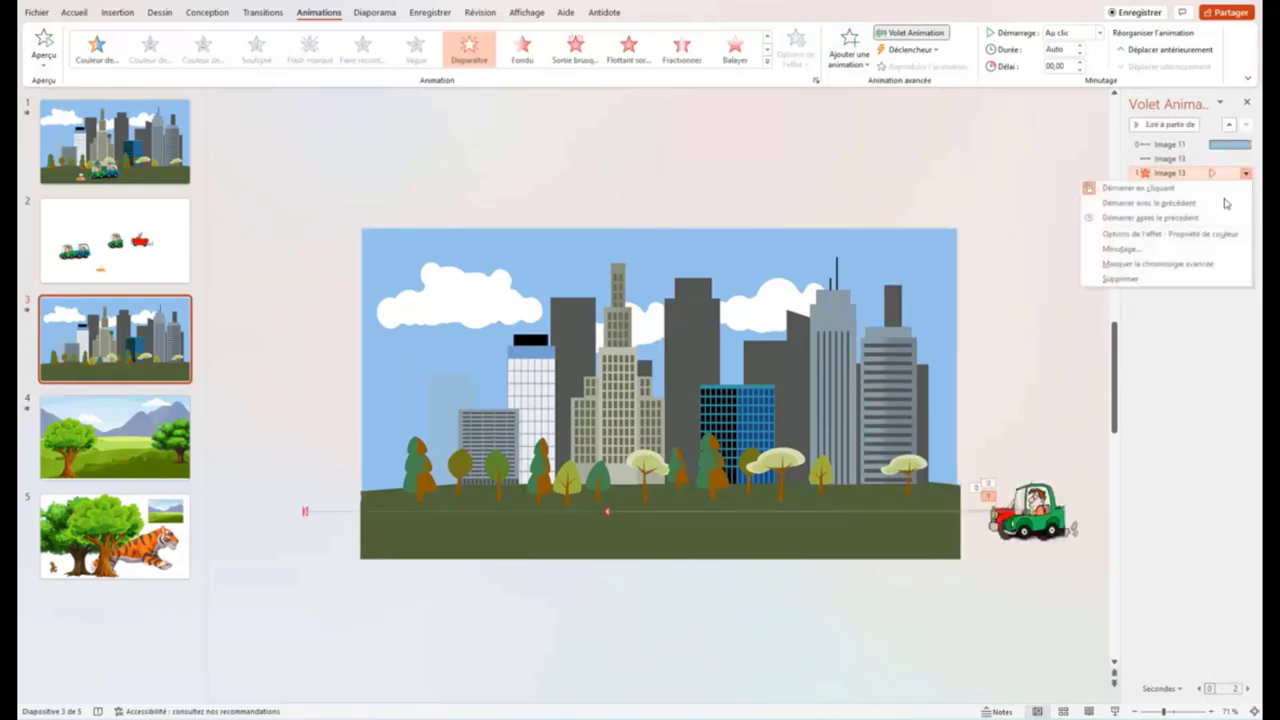
left_click(1150, 218)
left_click(1246, 174)
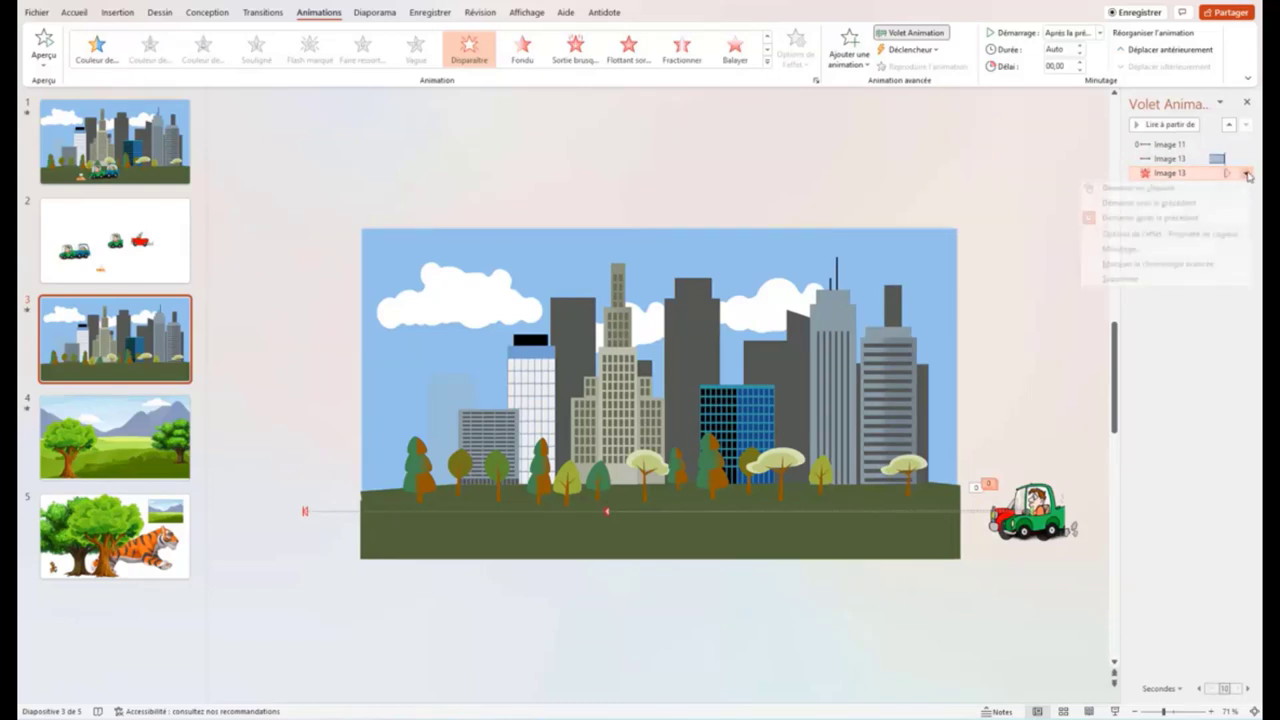
left_click(1183, 235)
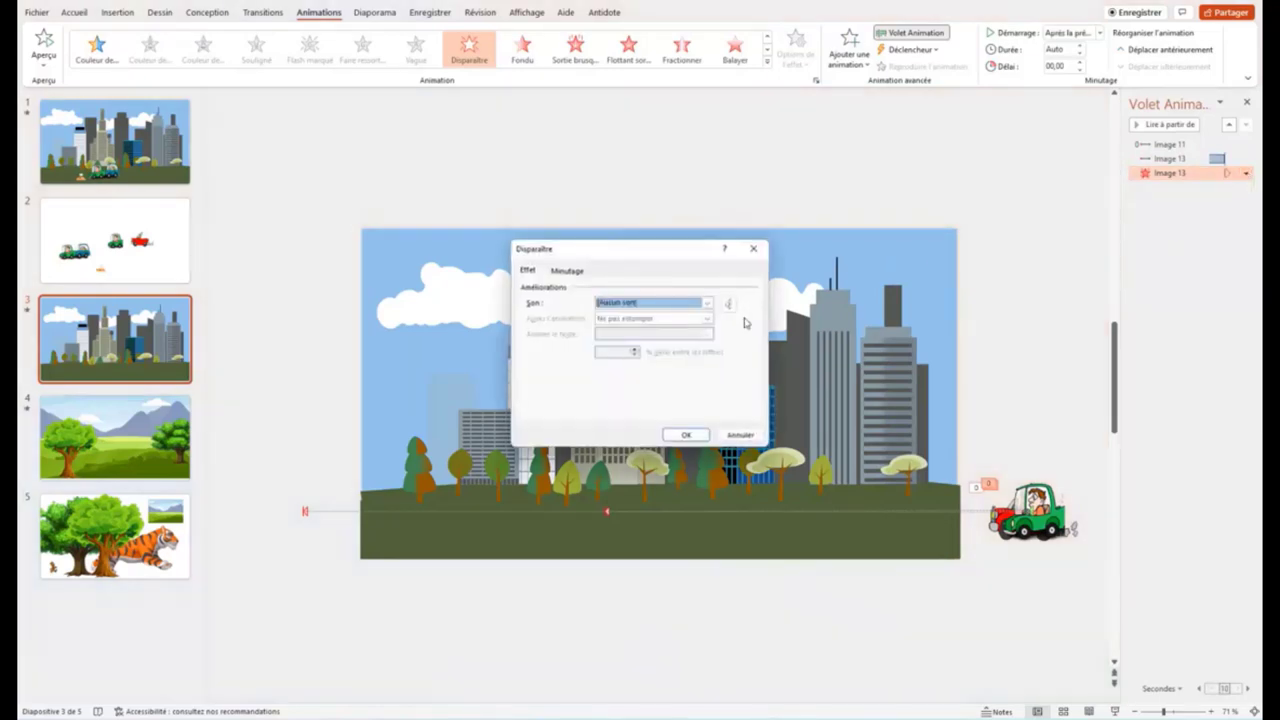
left_click(565, 271)
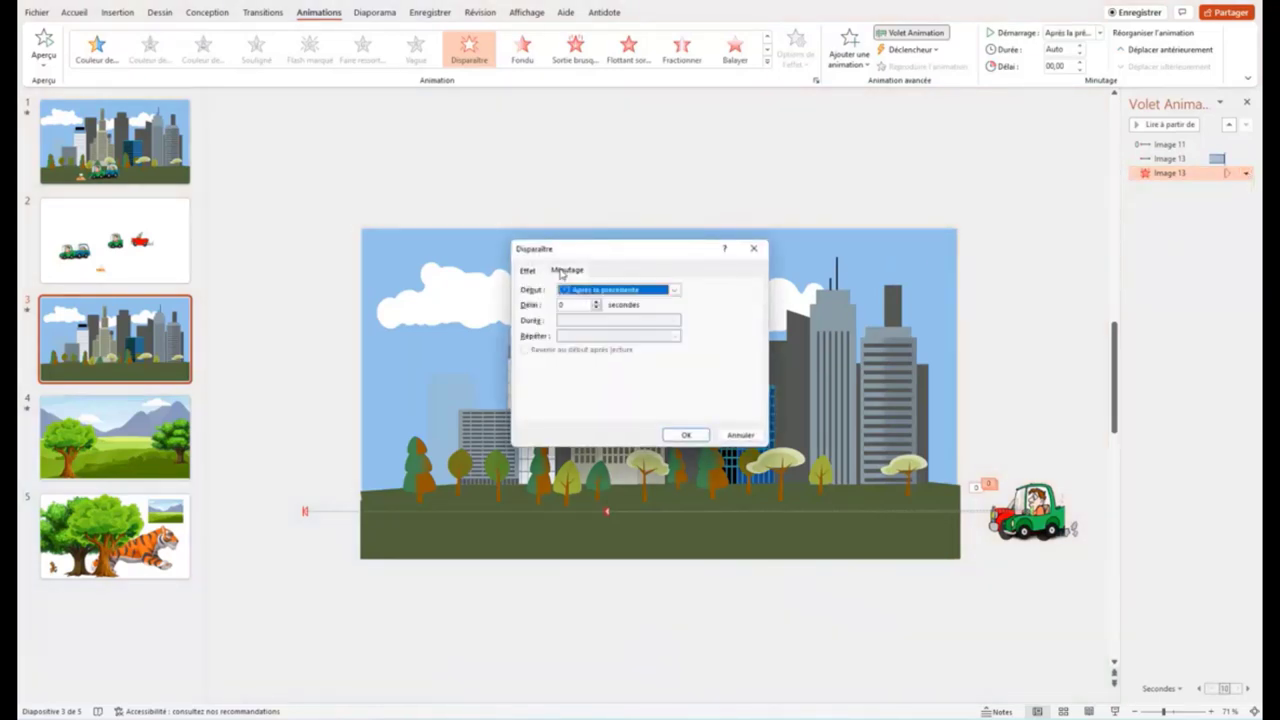
left_click(596, 302)
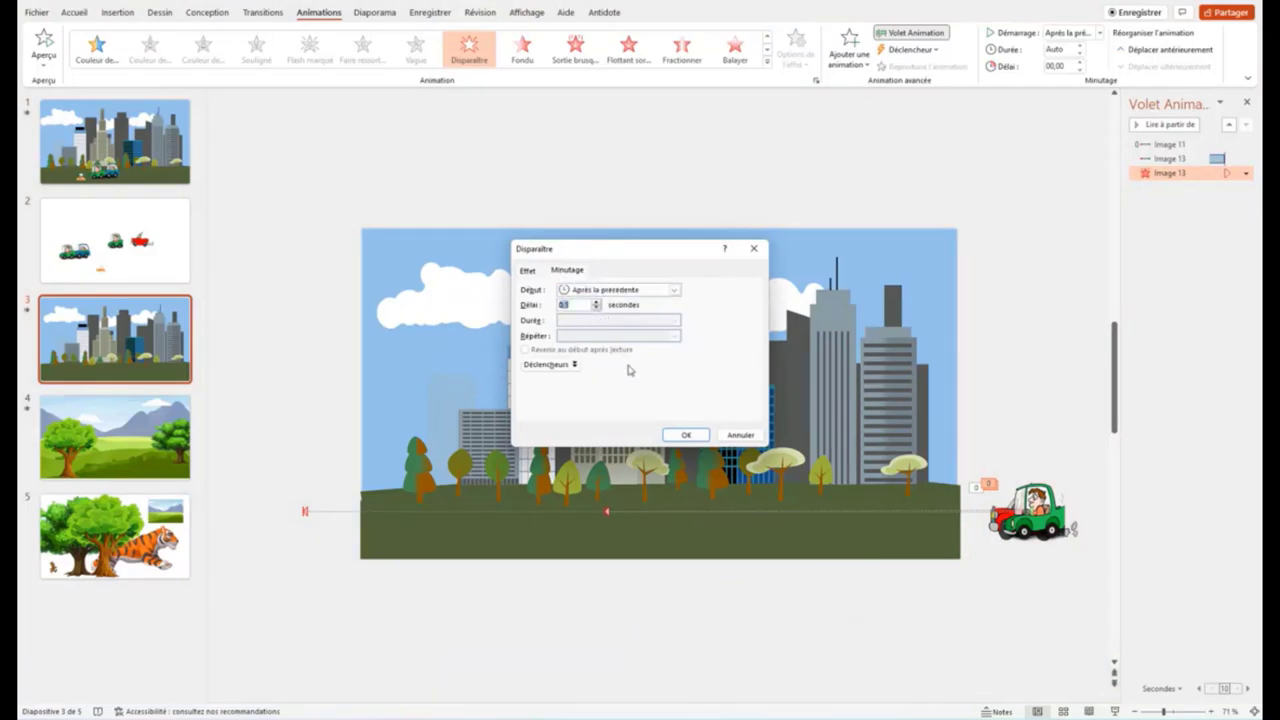
left_click(686, 435)
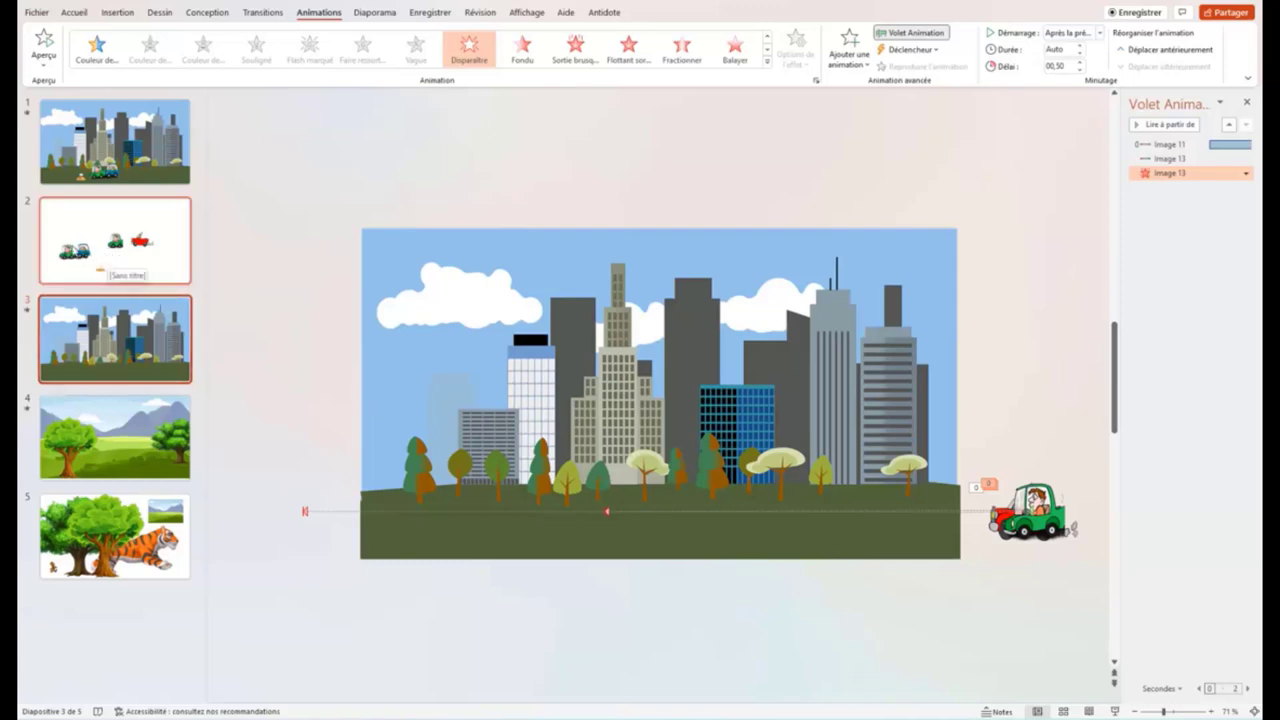
Copy the green-and-blue car pair from slide 2
left_click(115, 262)
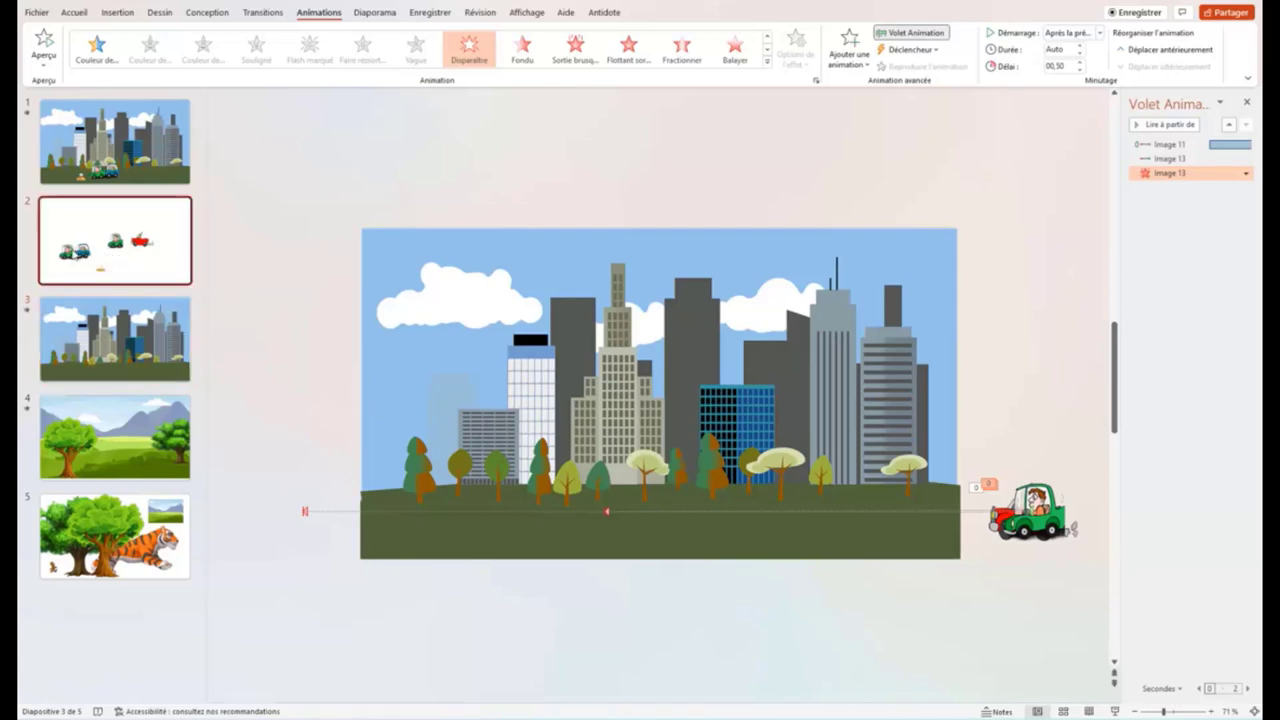
left_click(489, 453)
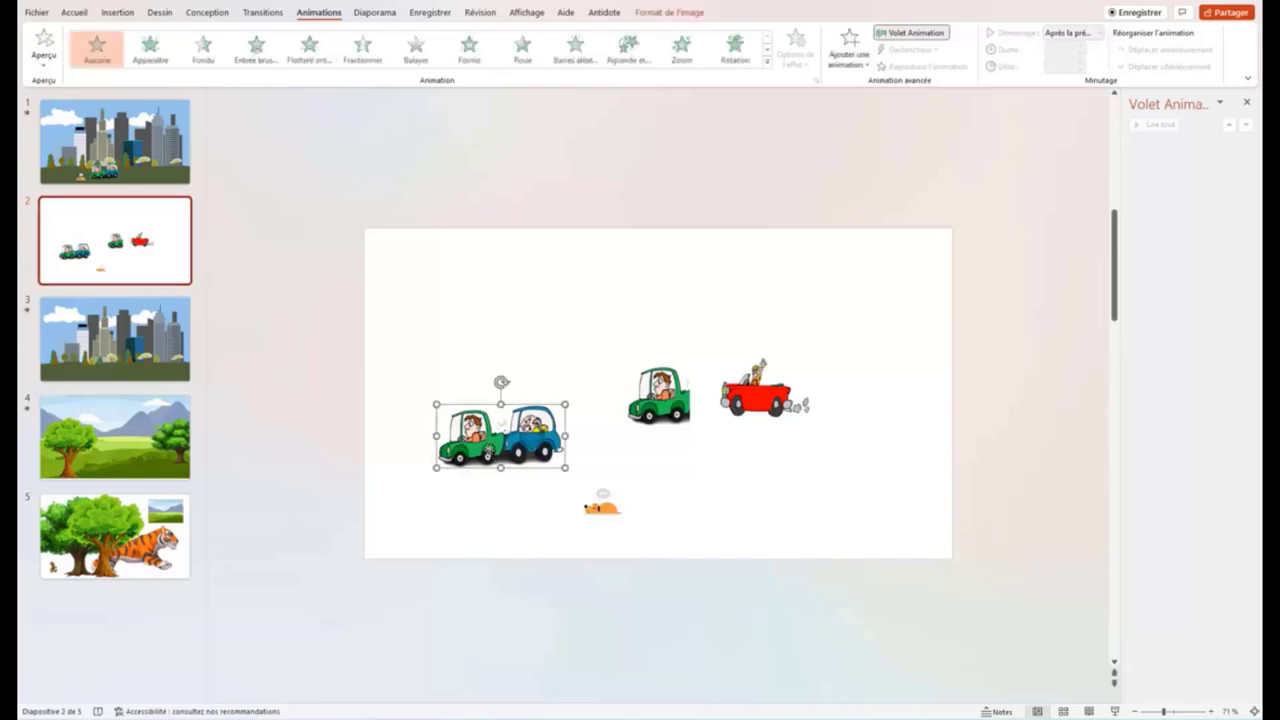
right_click(489, 453)
left_click(529, 190)
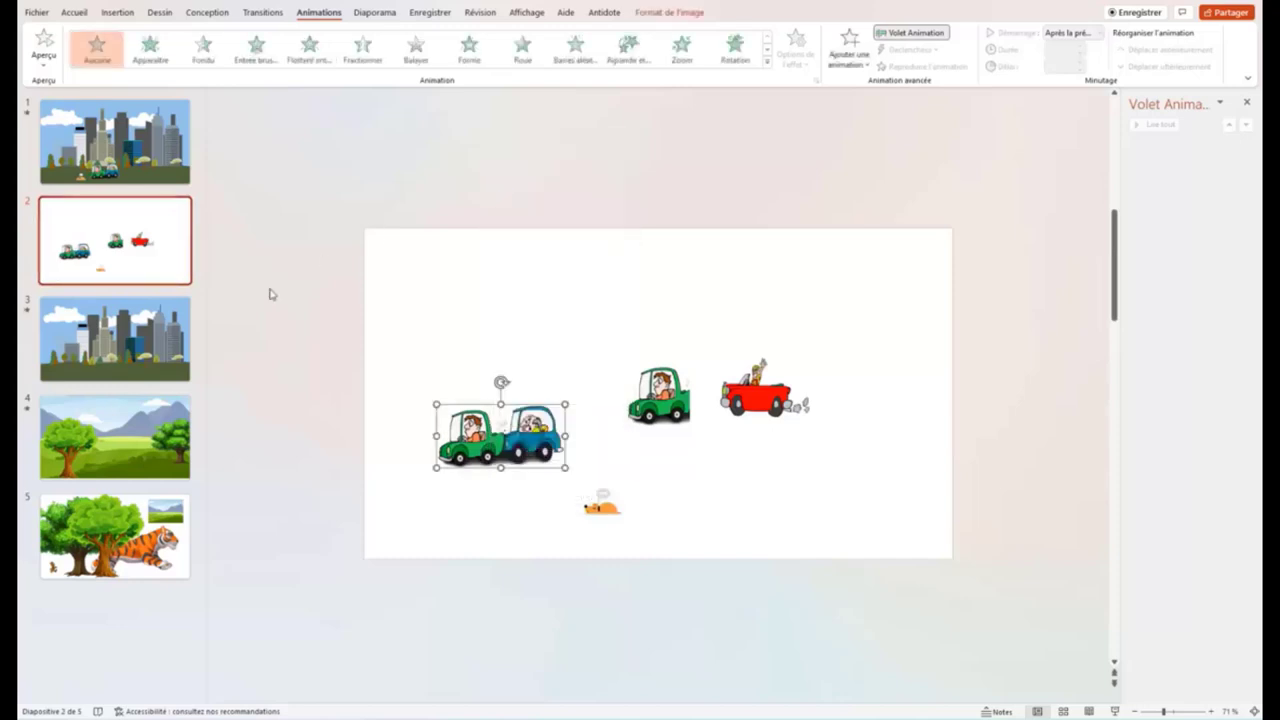
Paste the car pair onto slide 3 and move it down onto the ground strip
left_click(115, 340)
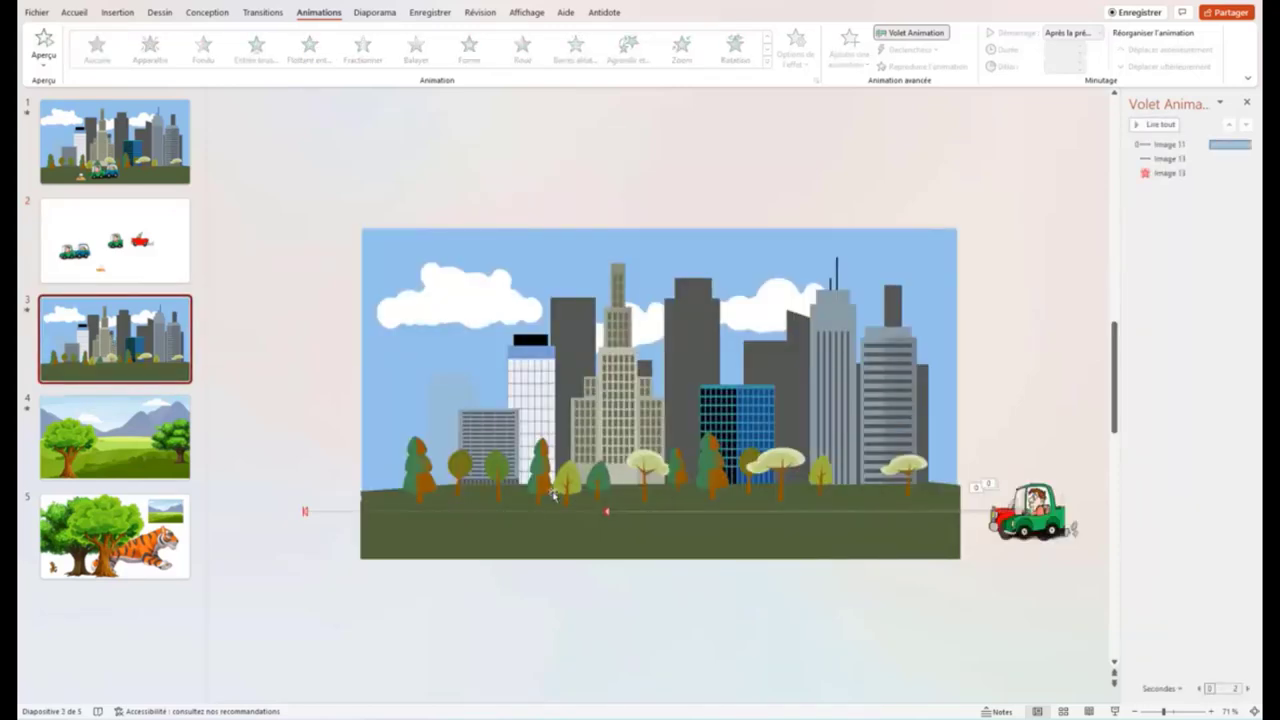
left_click(551, 509)
right_click(551, 509)
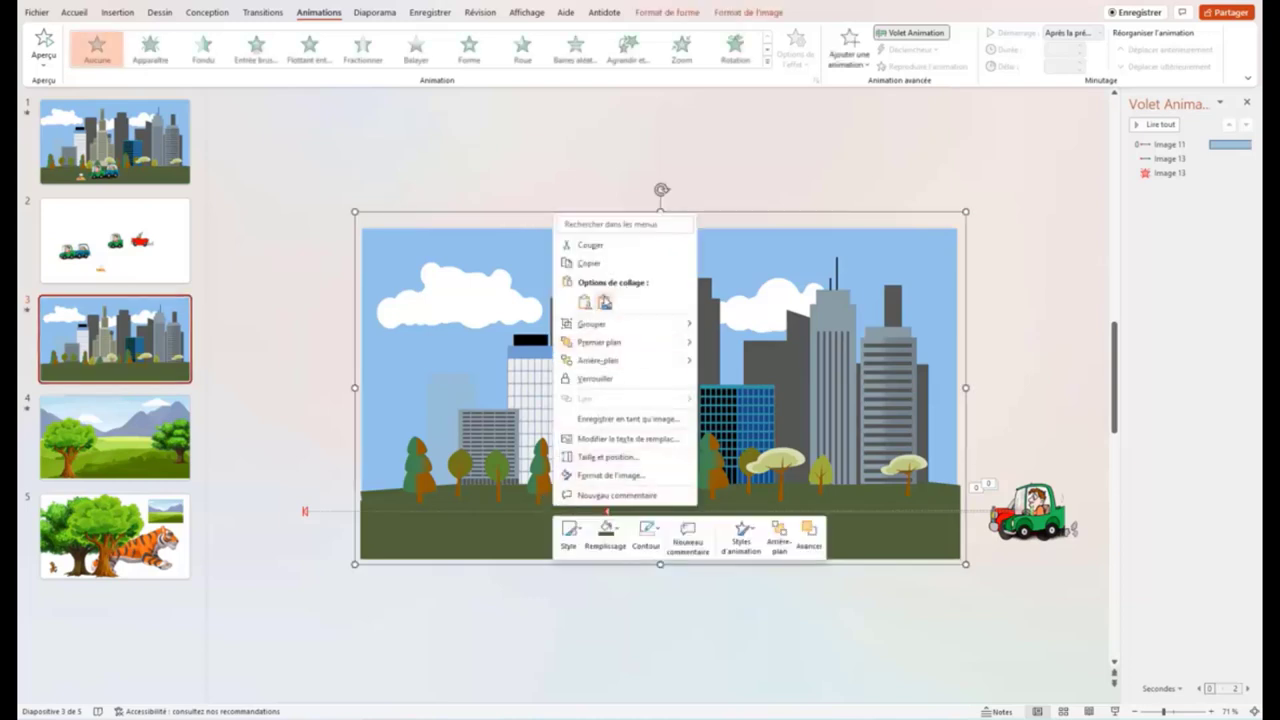
left_click(605, 302)
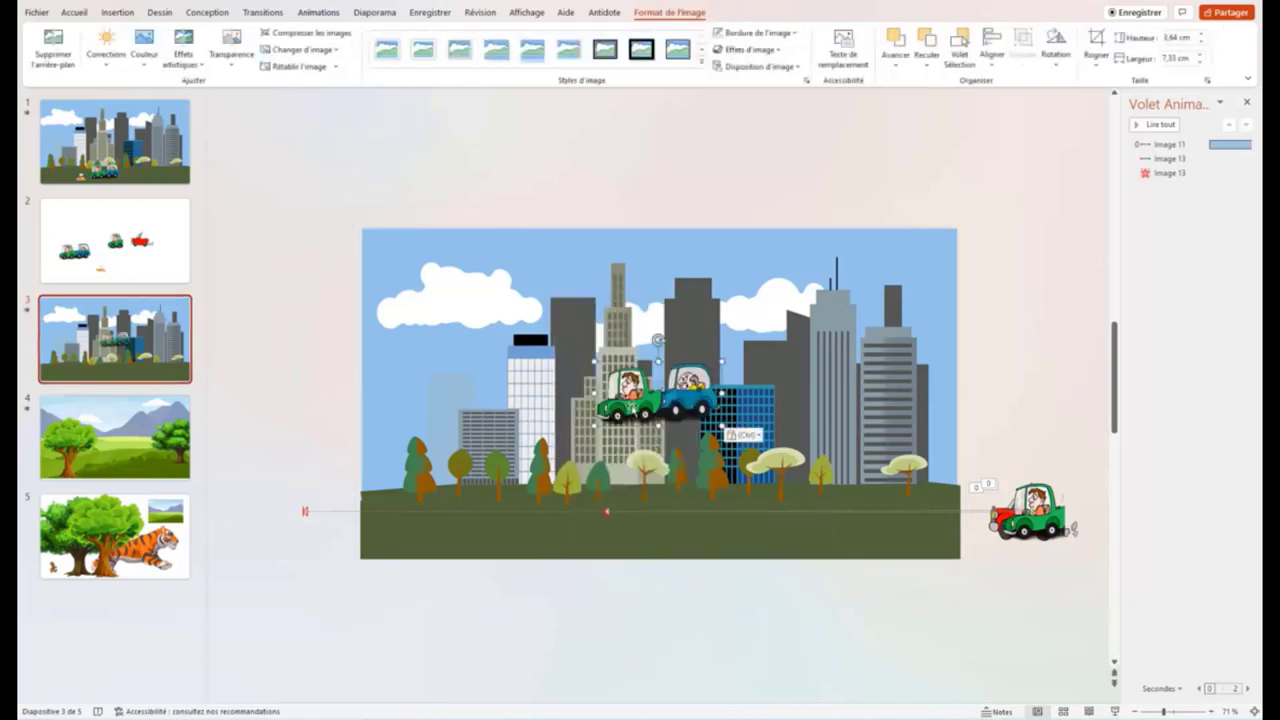
left_click_drag(632, 405, 612, 515)
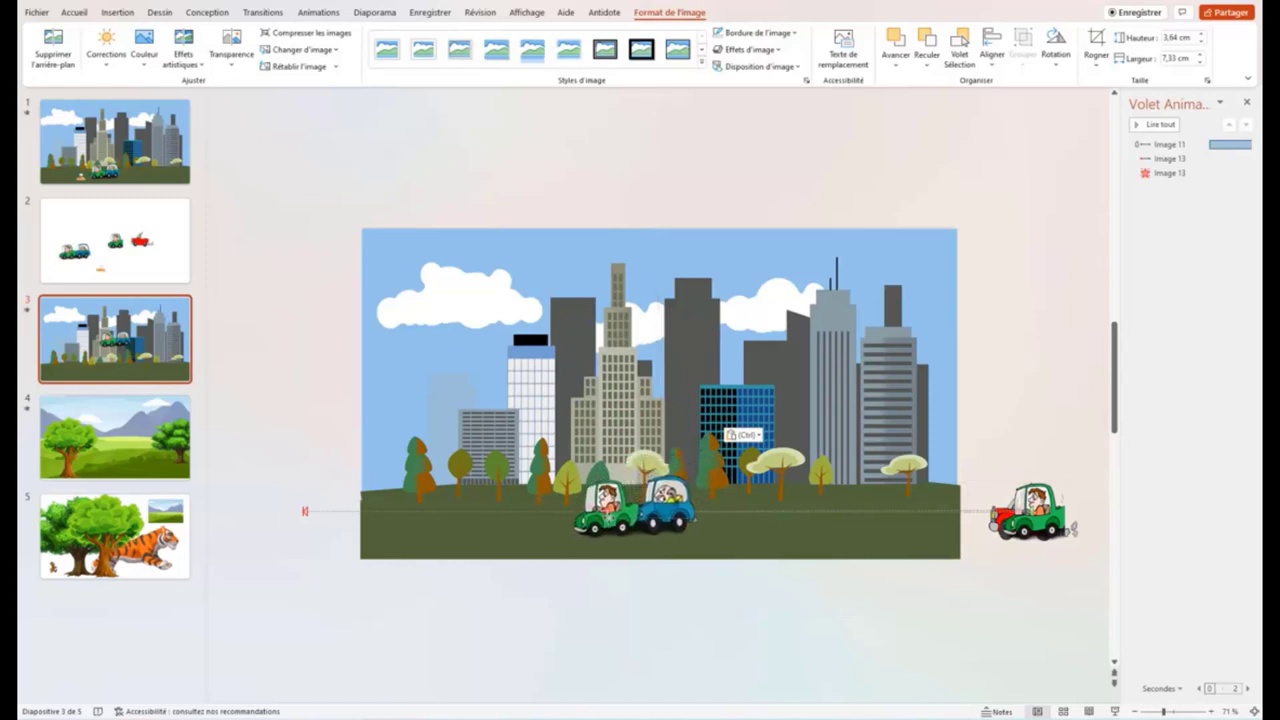
left_click_drag(612, 515, 612, 517)
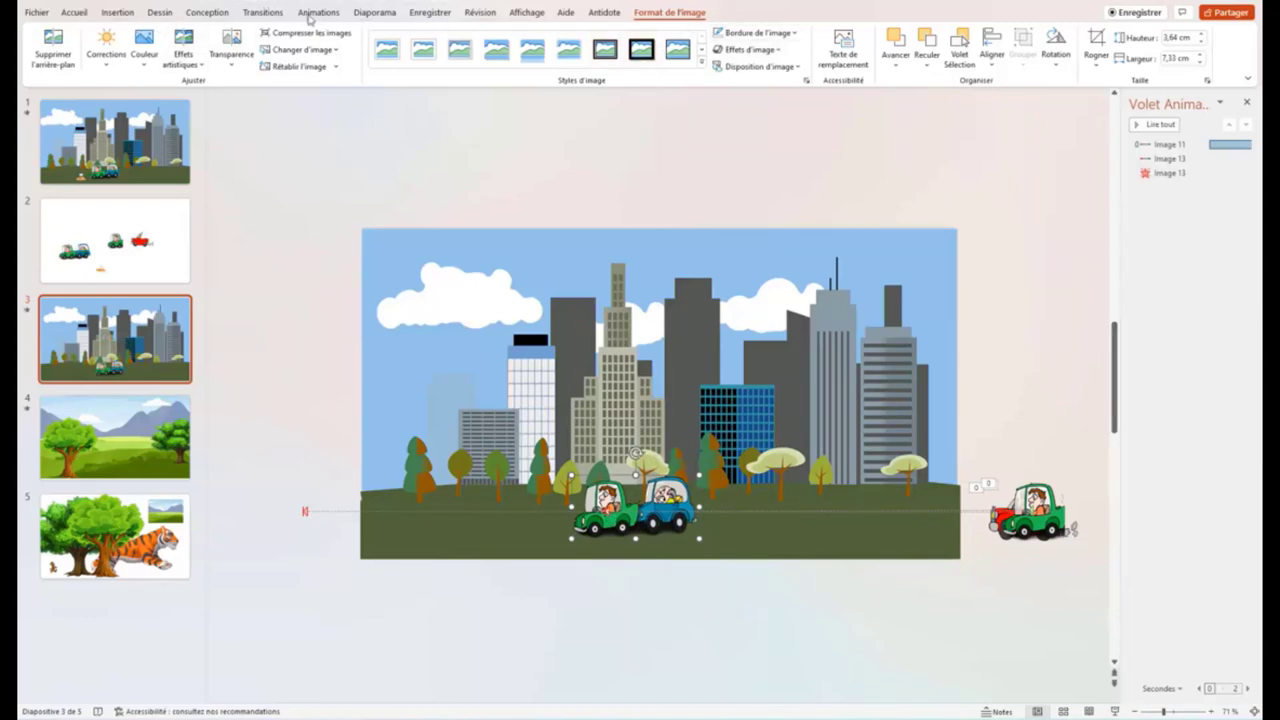
left_click(312, 13)
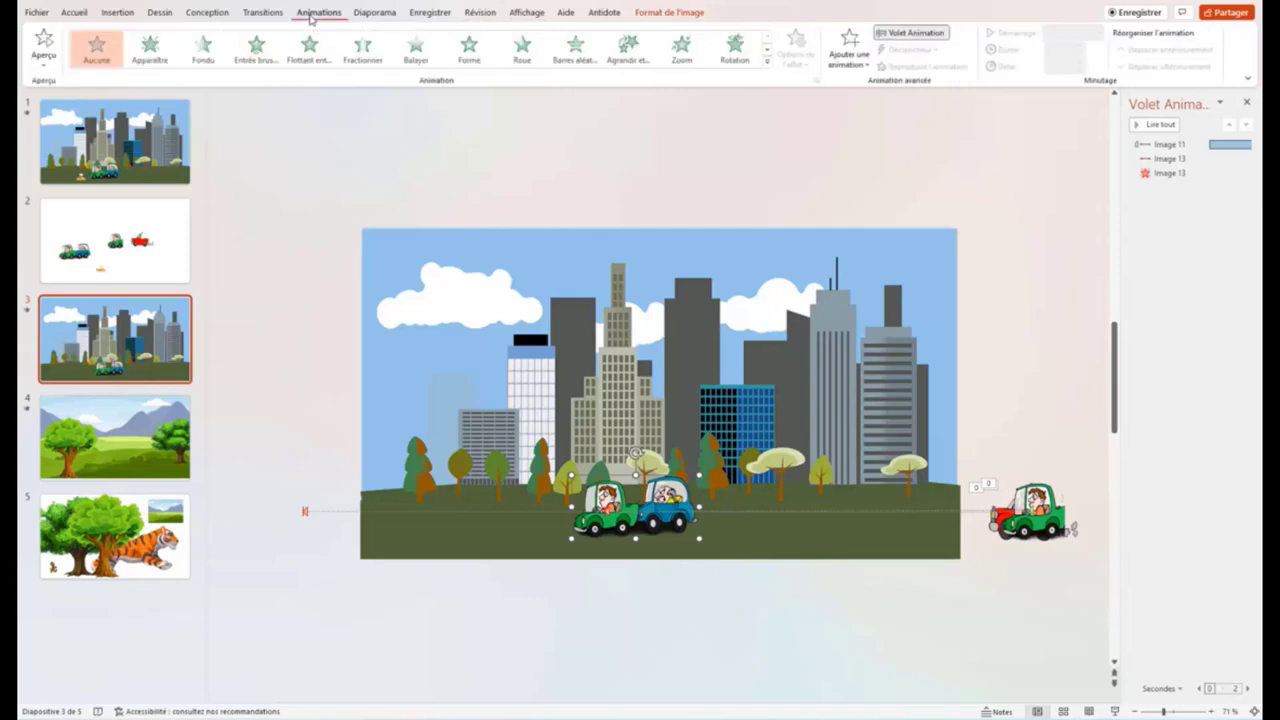
Give the car pair an Apparaître entrance with the previous, 0.5 s delay, and preview the slide
left_click(150, 47)
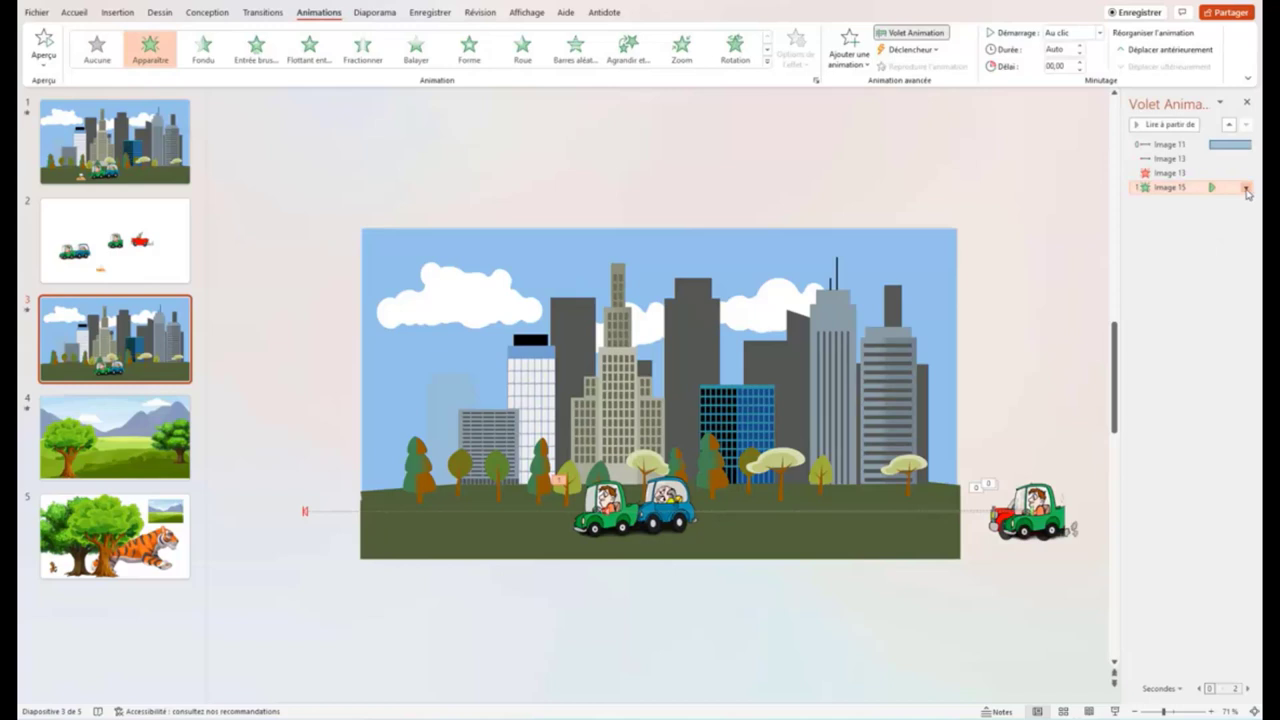
left_click(1245, 188)
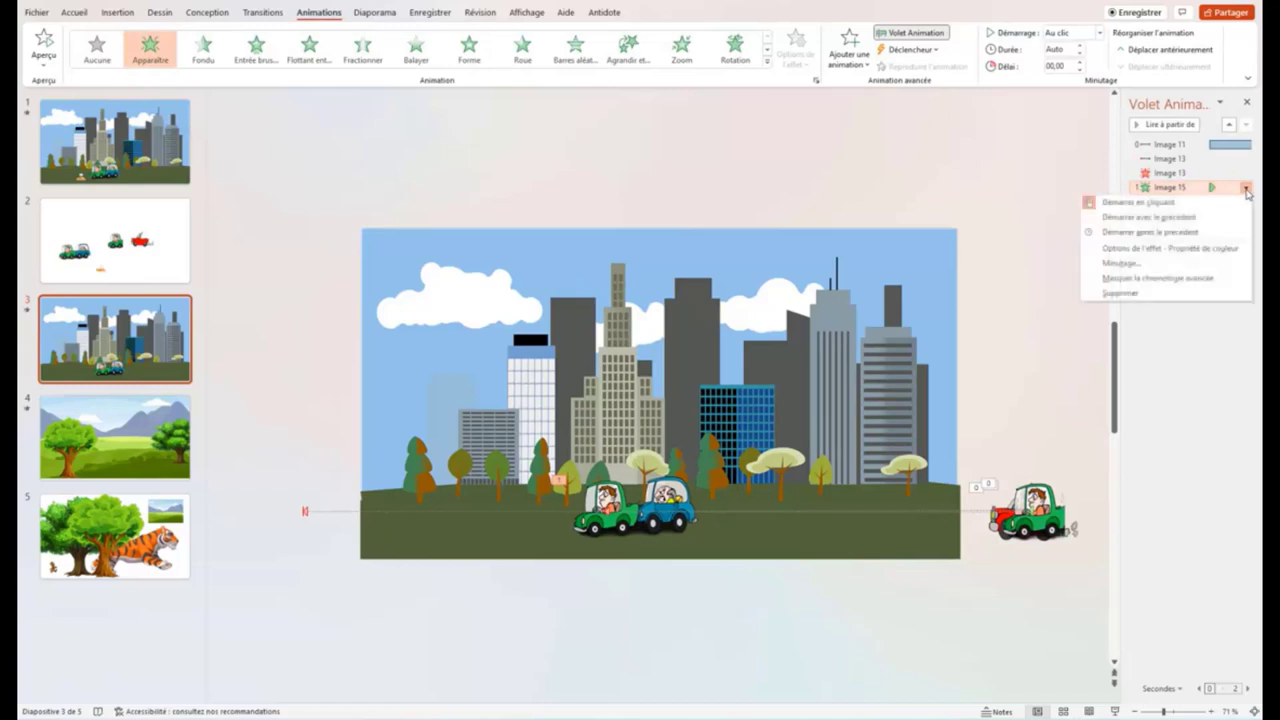
left_click(1172, 217)
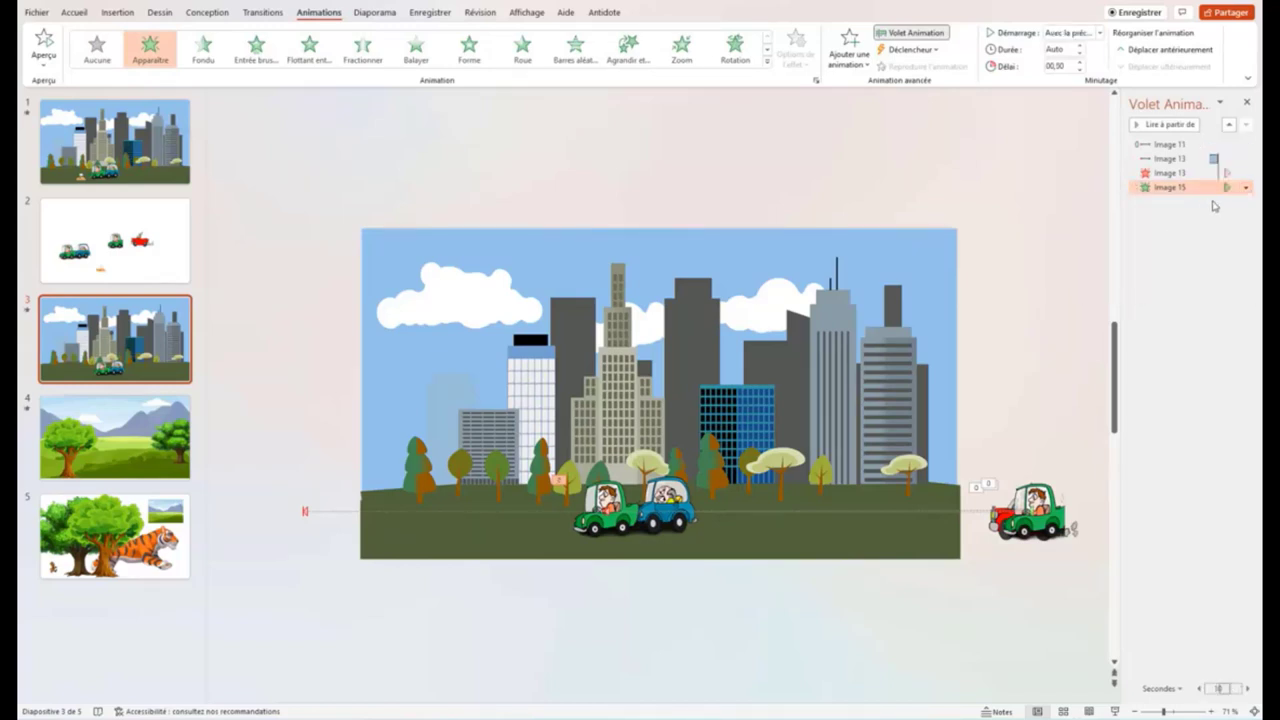
left_click(1245, 188)
left_click(1164, 254)
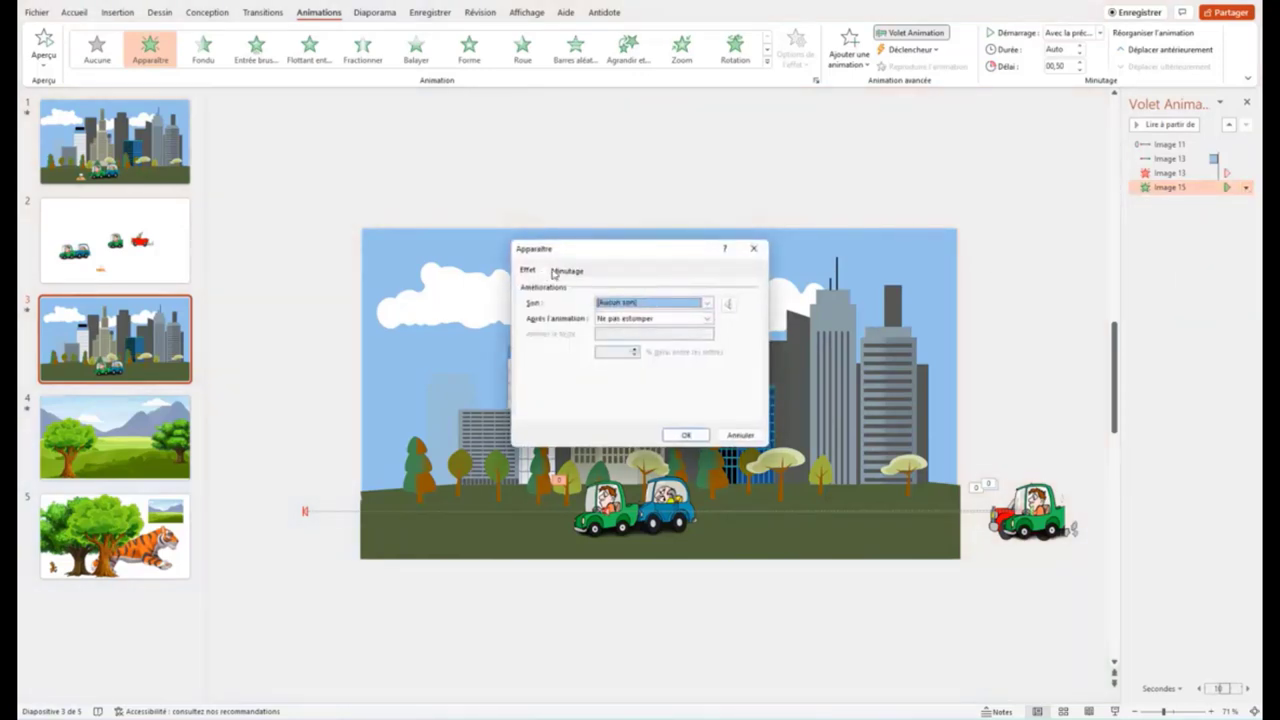
left_click(557, 272)
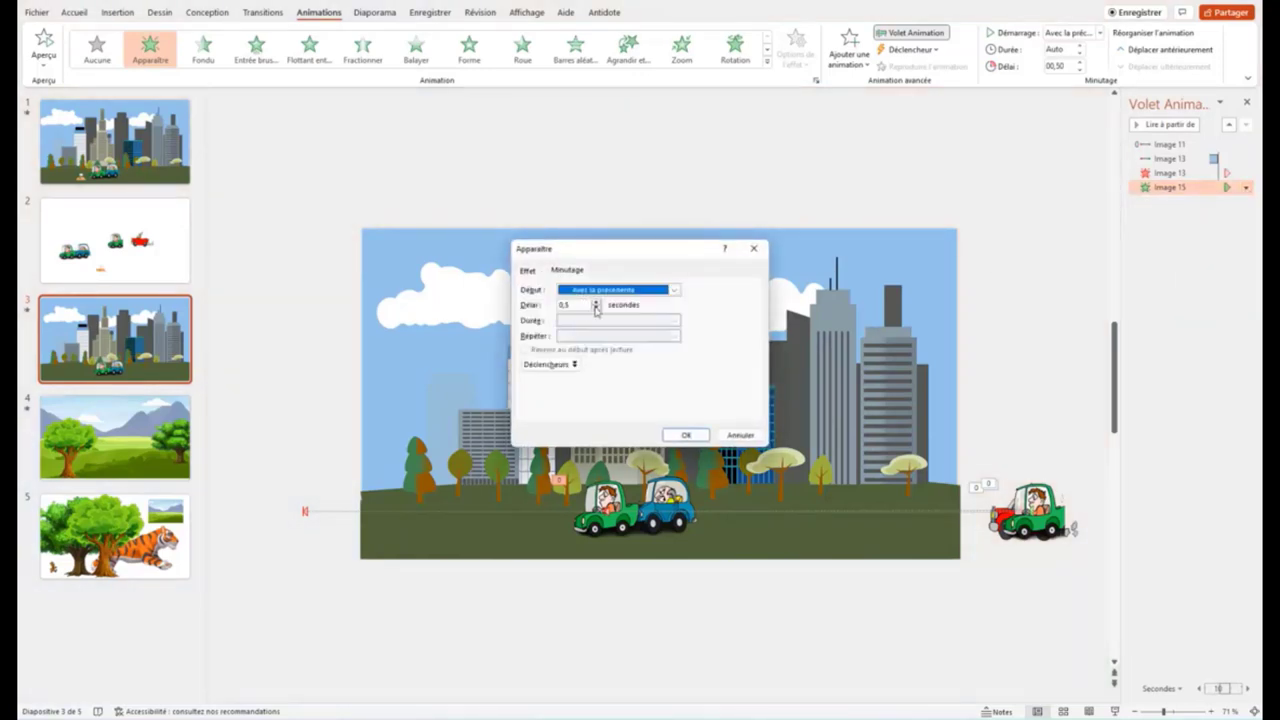
left_click(685, 438)
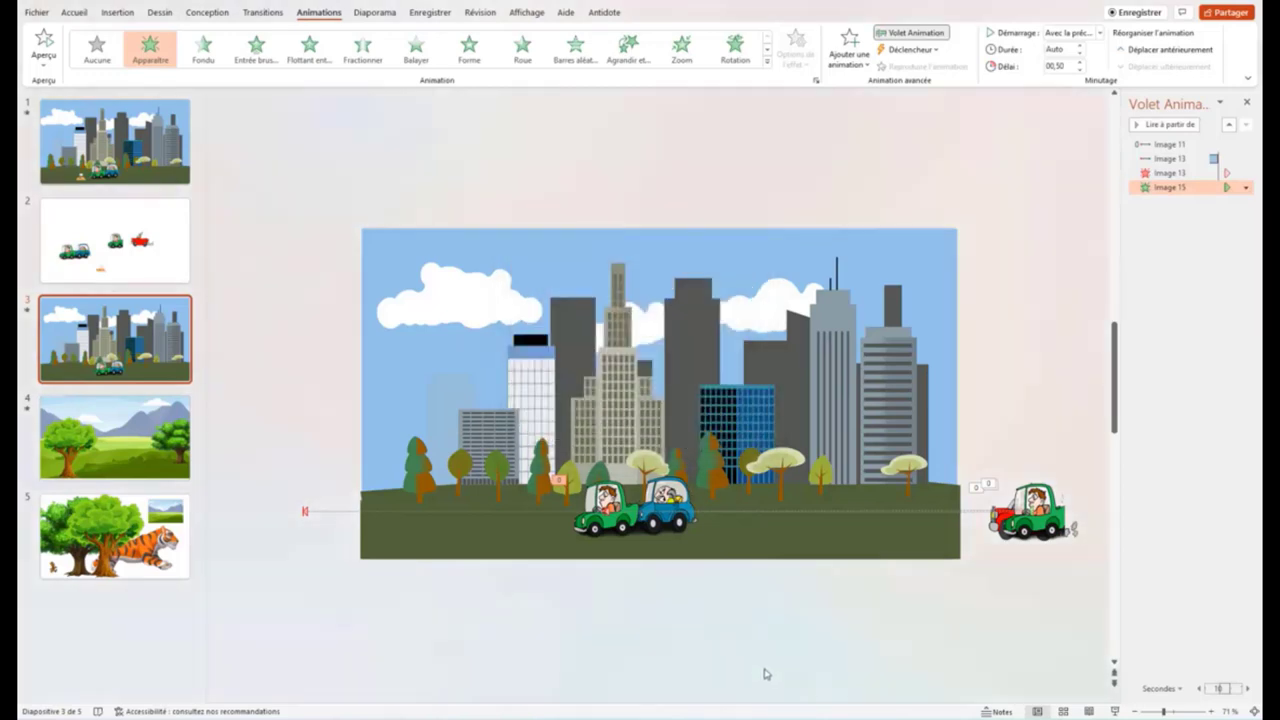
left_click(27, 314)
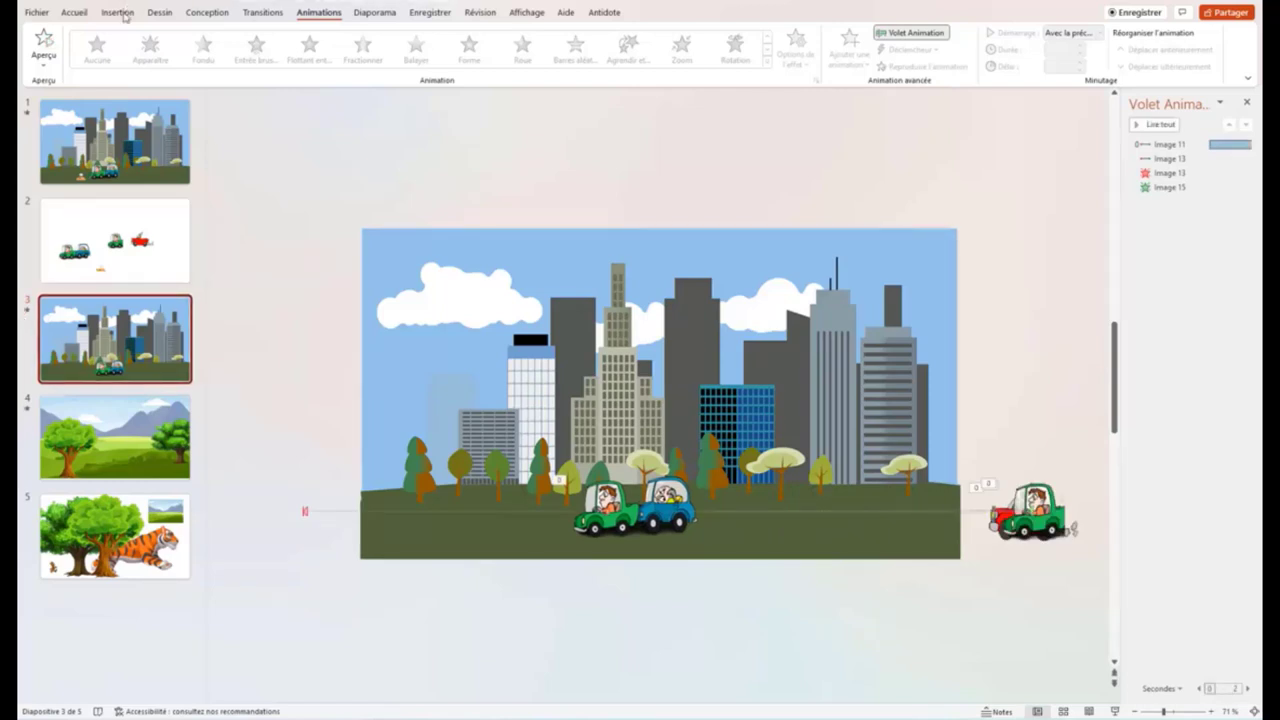
Copy the small orange dog from slide 2 and place it on slide 3's grass beside the cars
left_click(146, 214)
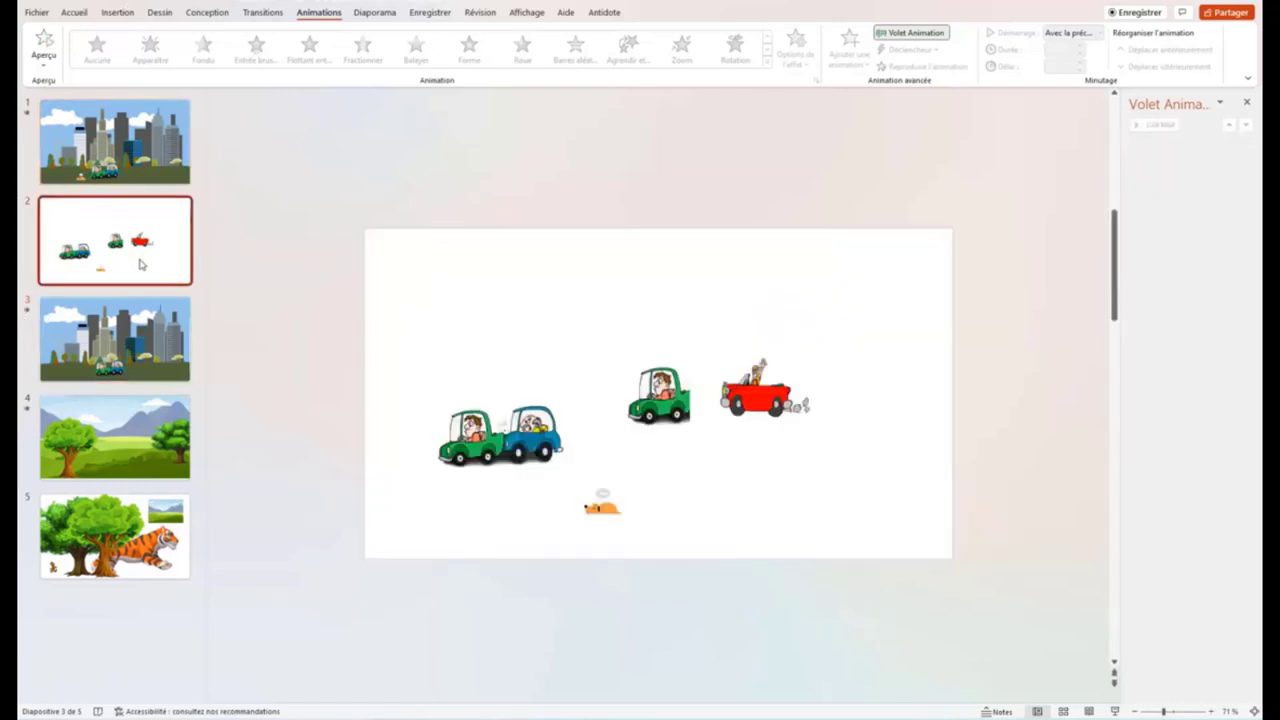
right_click(600, 508)
left_click(644, 241)
left_click(115, 340)
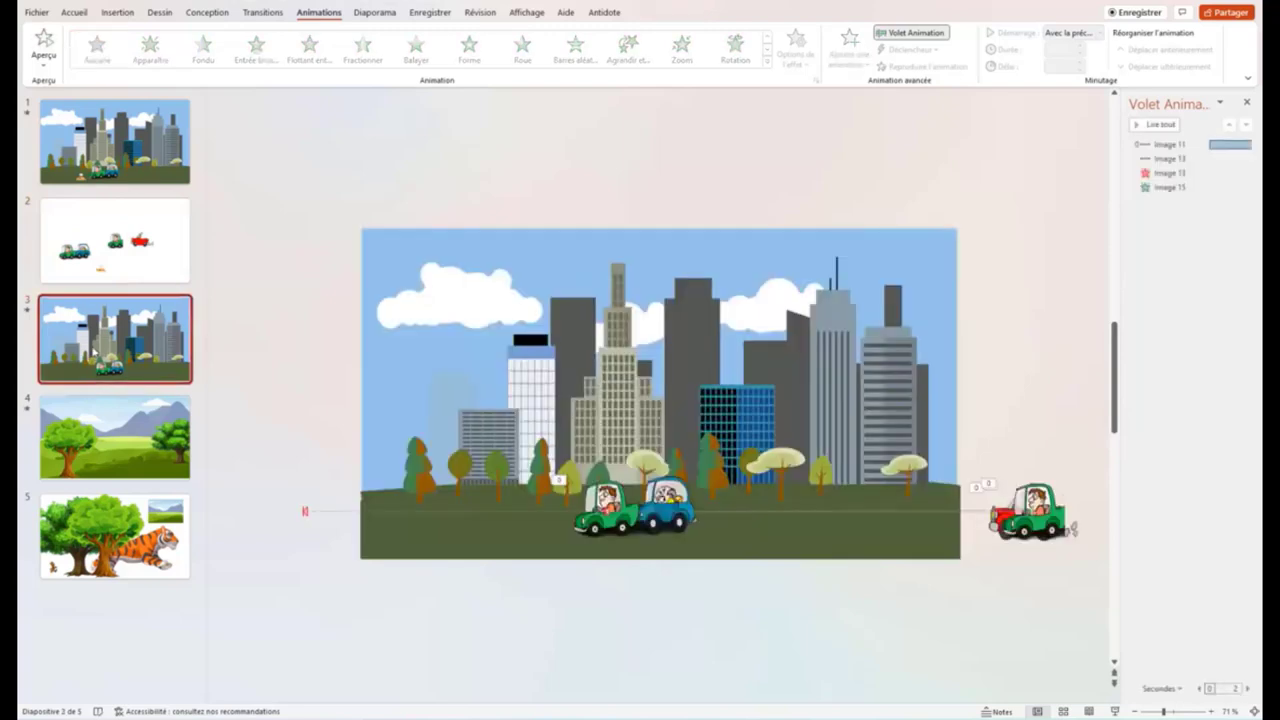
right_click(537, 521)
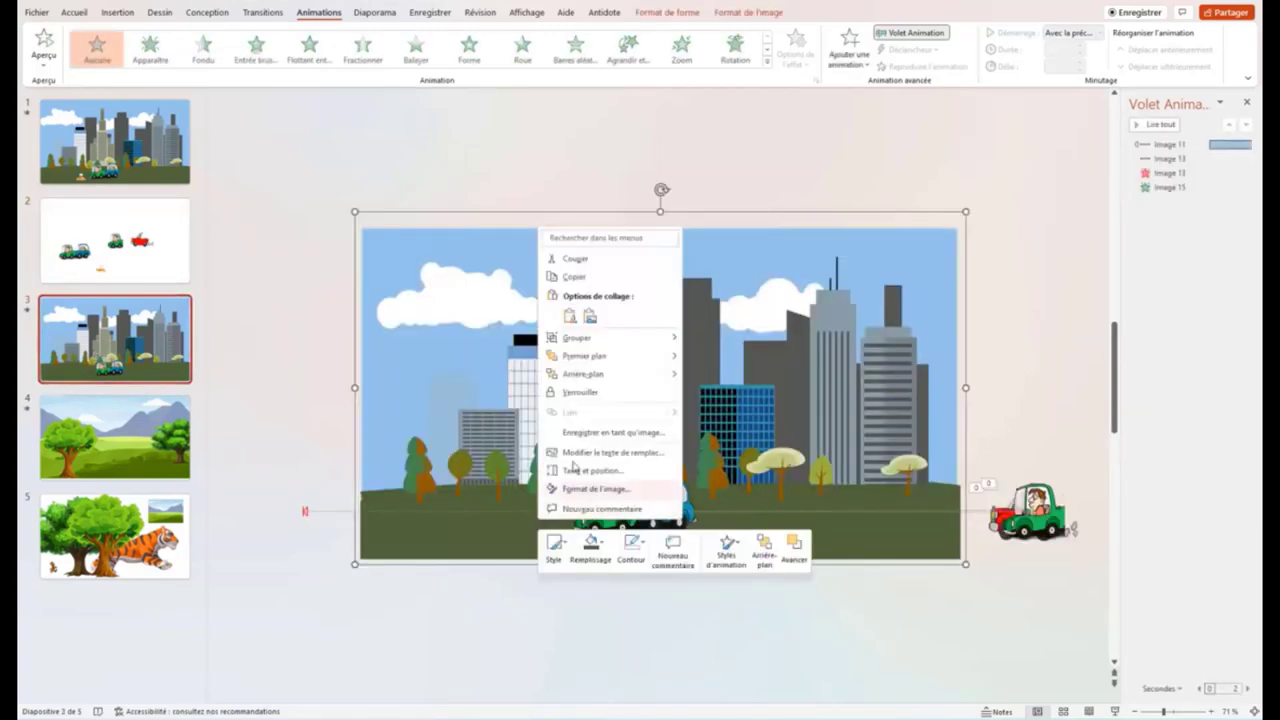
left_click(588, 318)
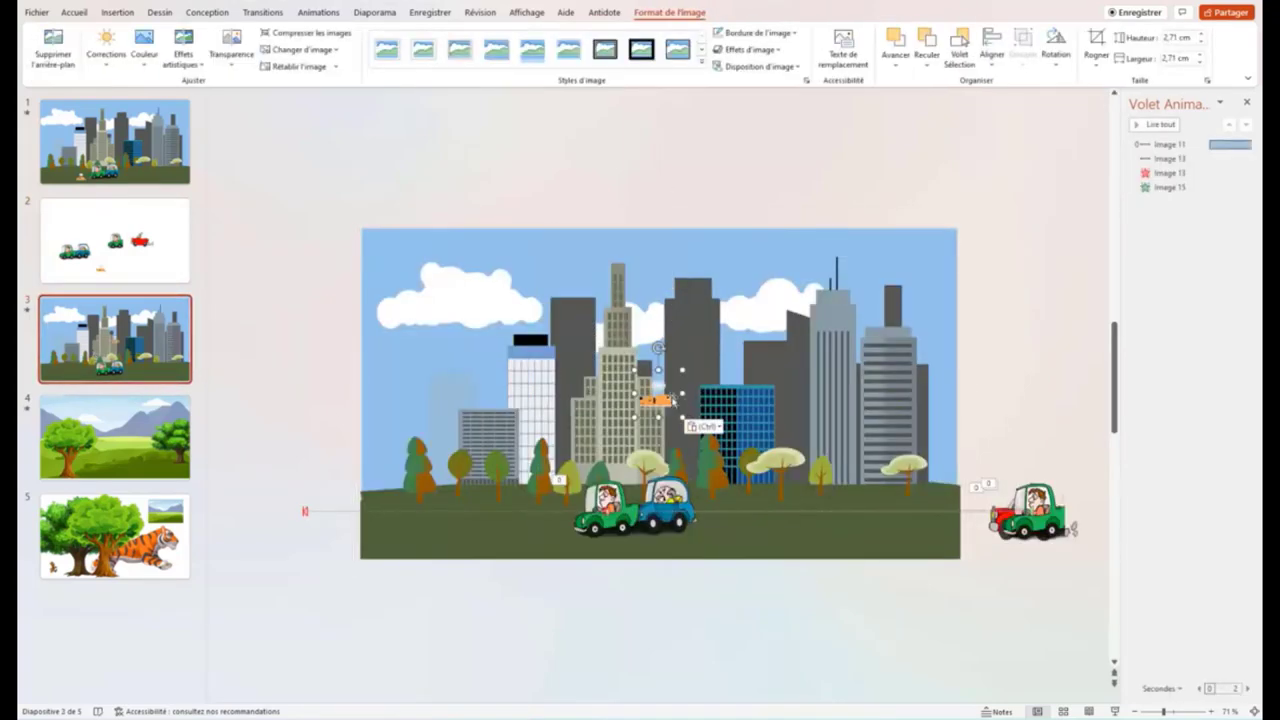
left_click_drag(672, 399, 548, 521)
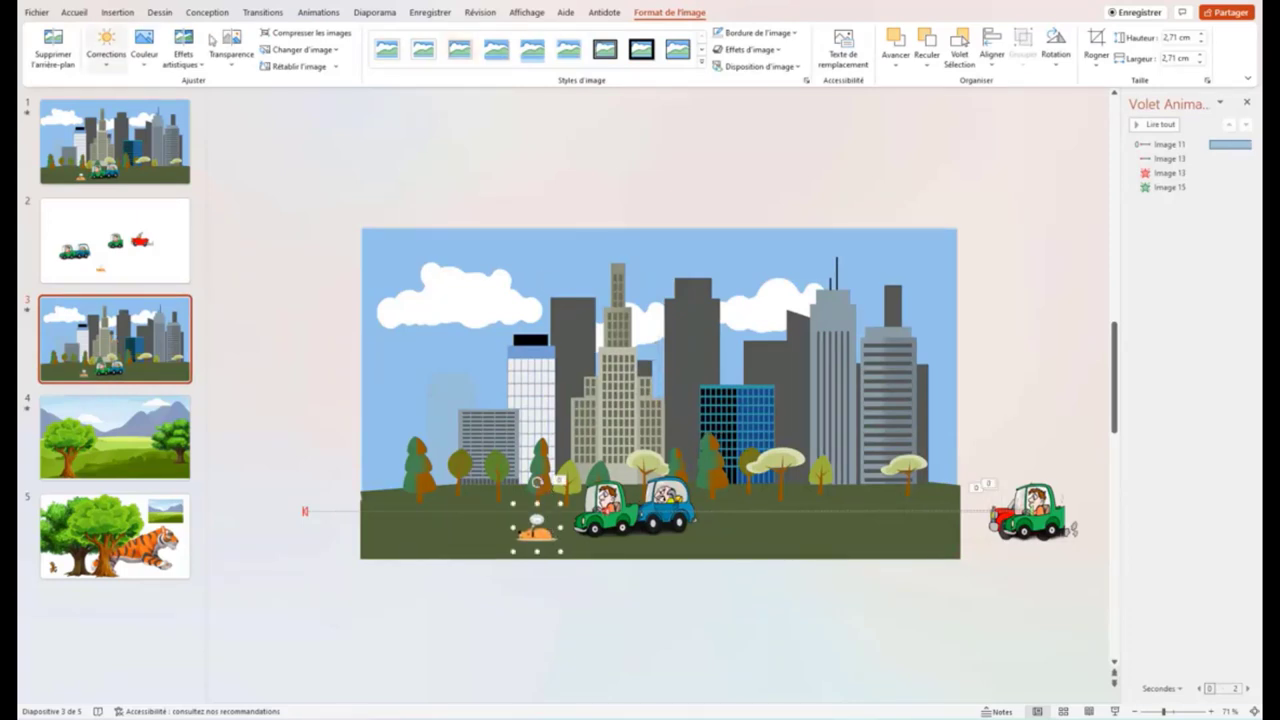
Give the dog an Apparaître entrance that starts with the previous animation
left_click(320, 14)
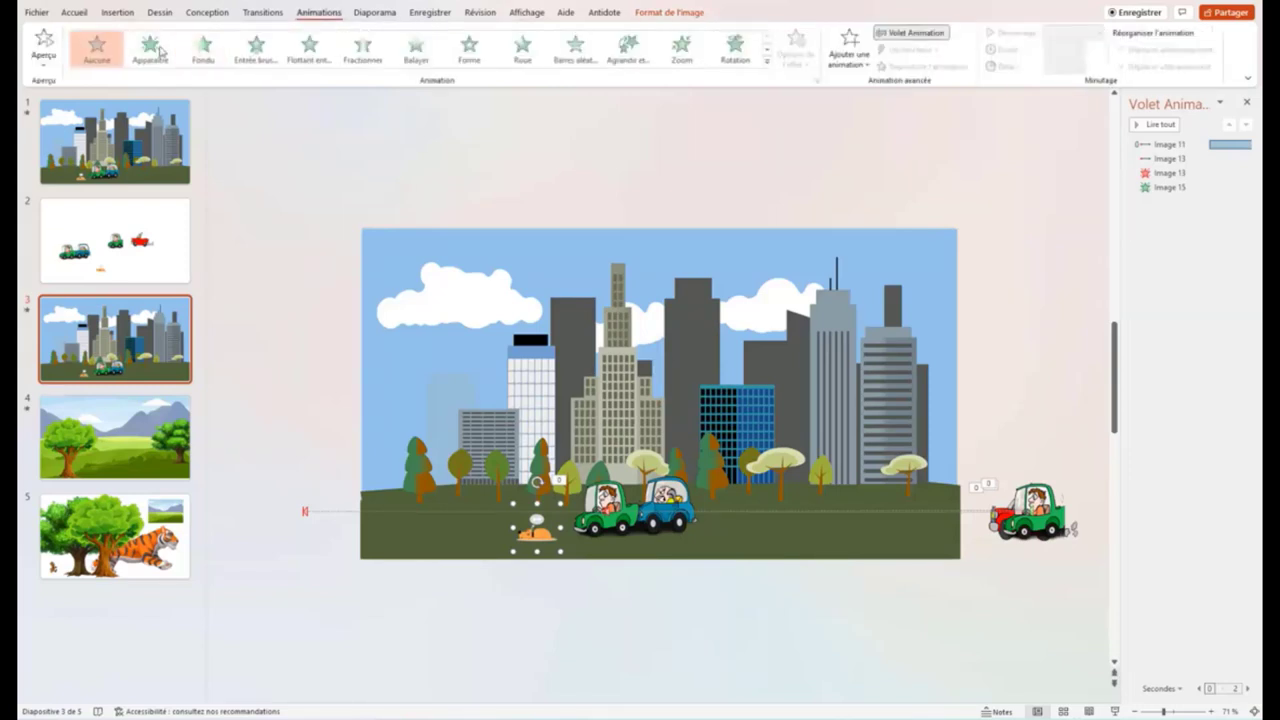
left_click(150, 48)
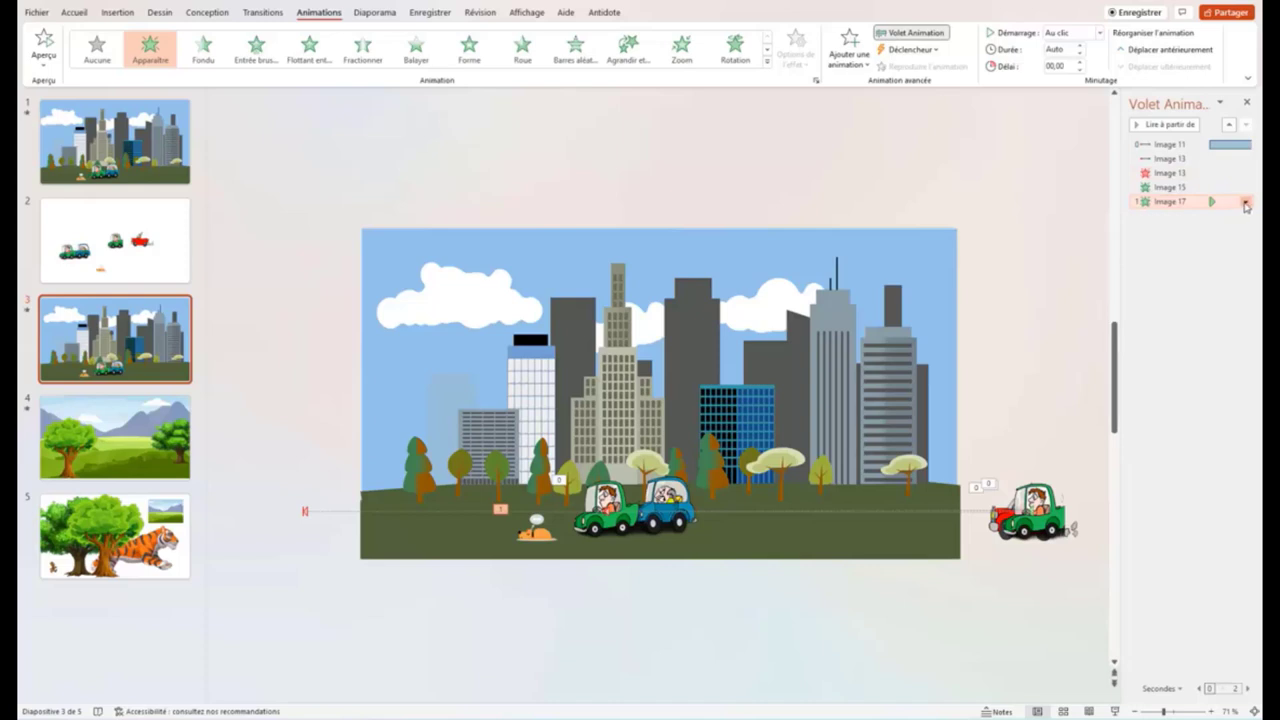
left_click(1244, 203)
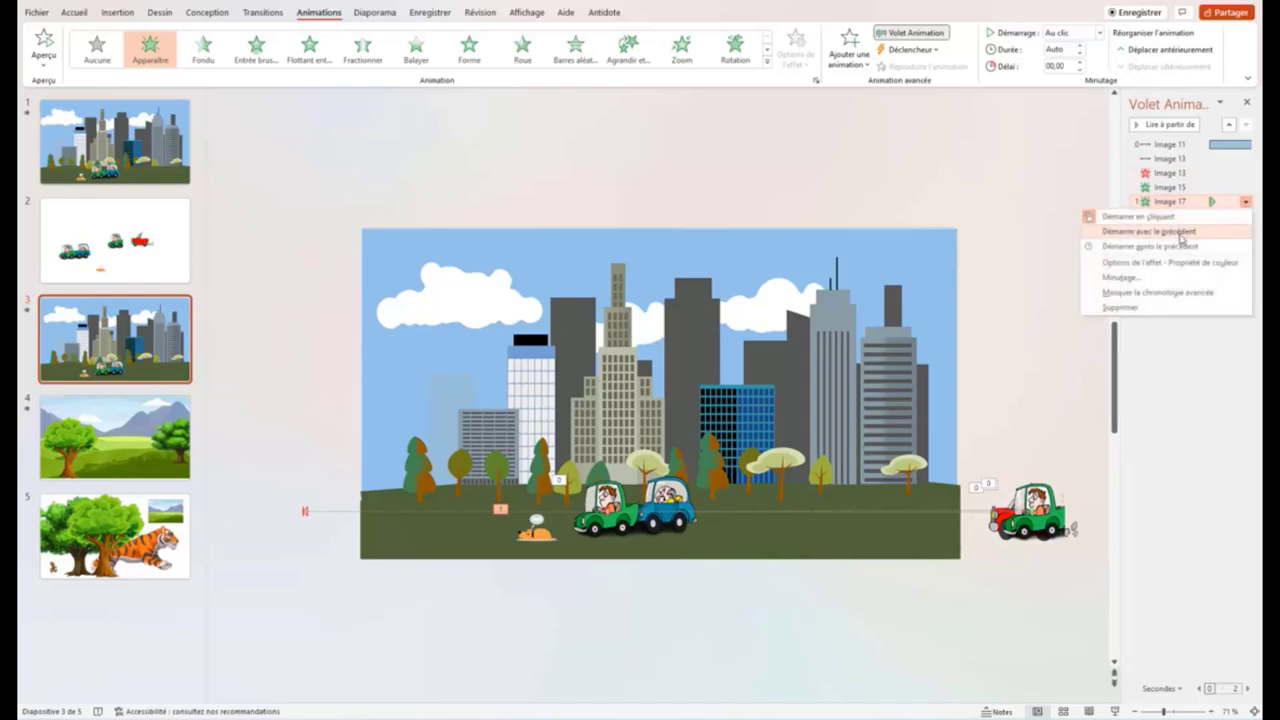
left_click(1148, 231)
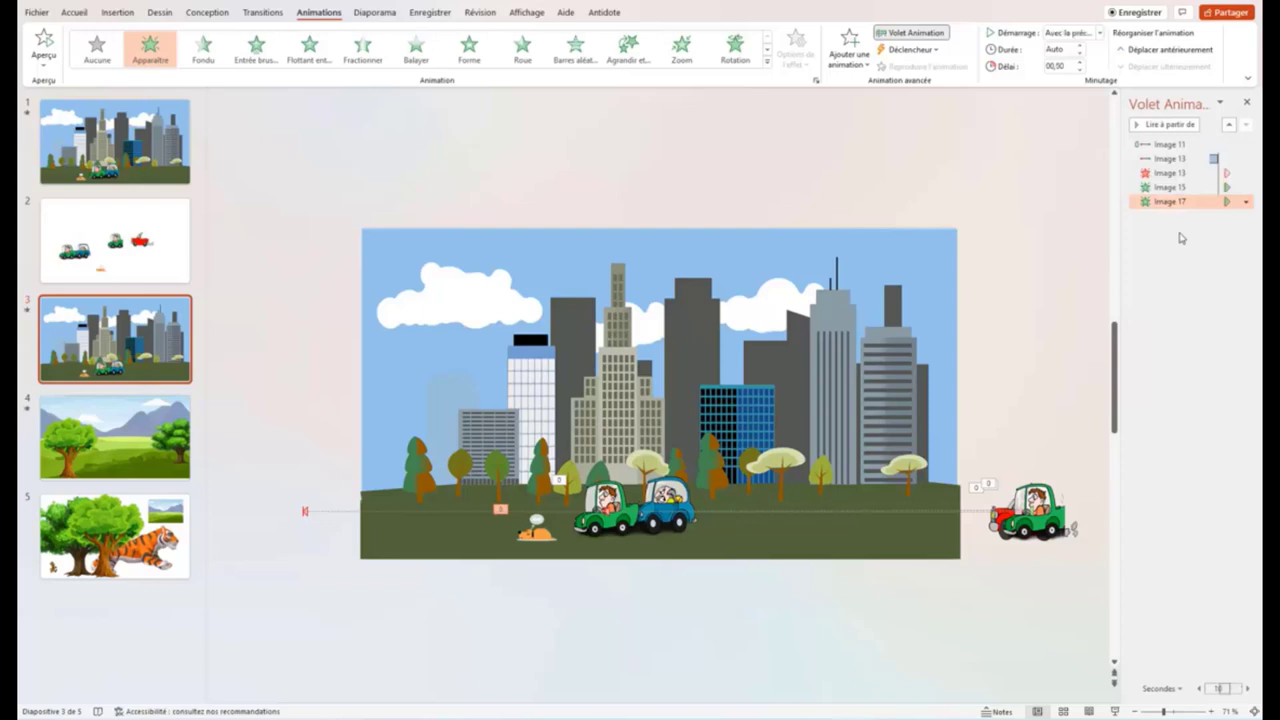
Set the dog's entrance delay to 0 and preview the slide's animations
left_click(1246, 204)
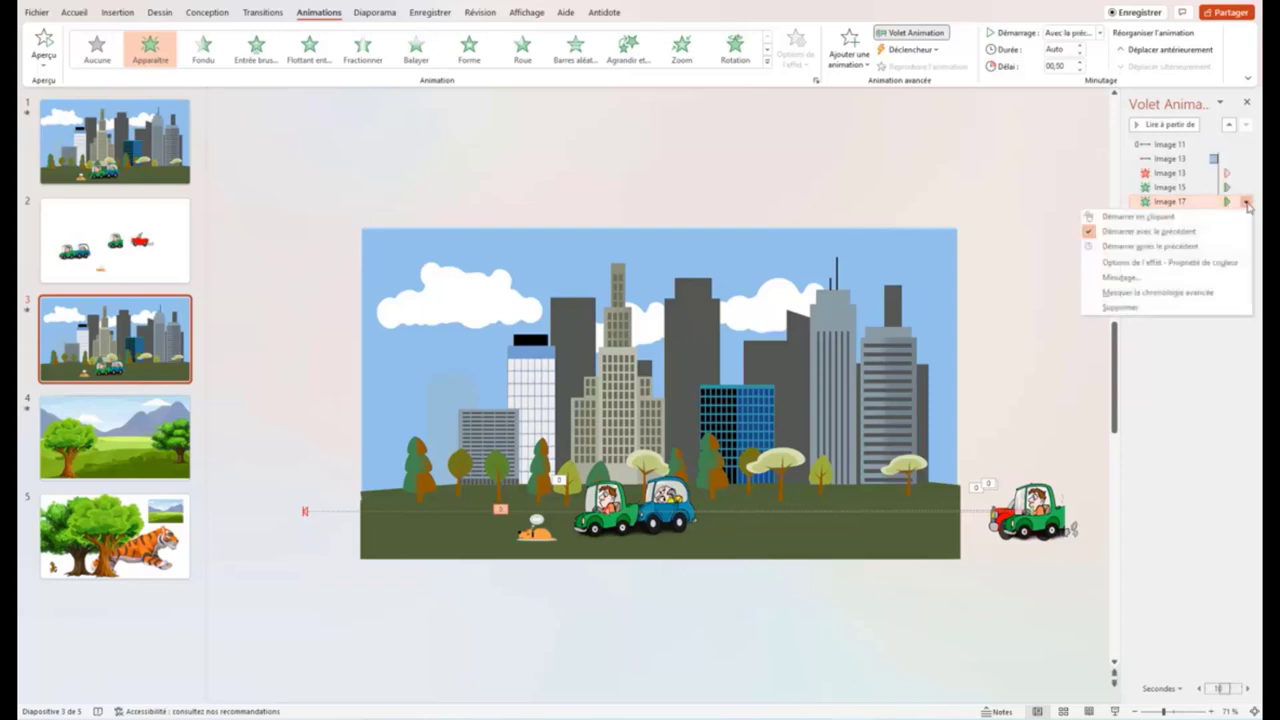
left_click(1168, 262)
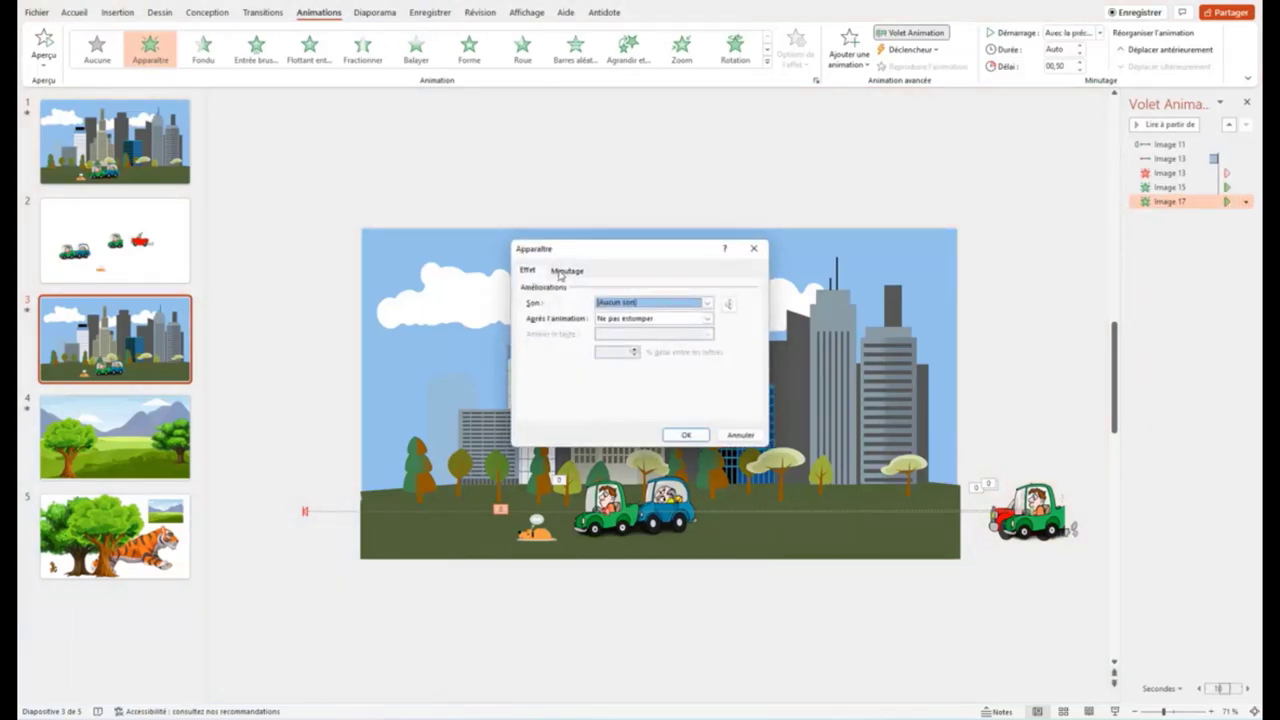
left_click(564, 271)
left_click(596, 308)
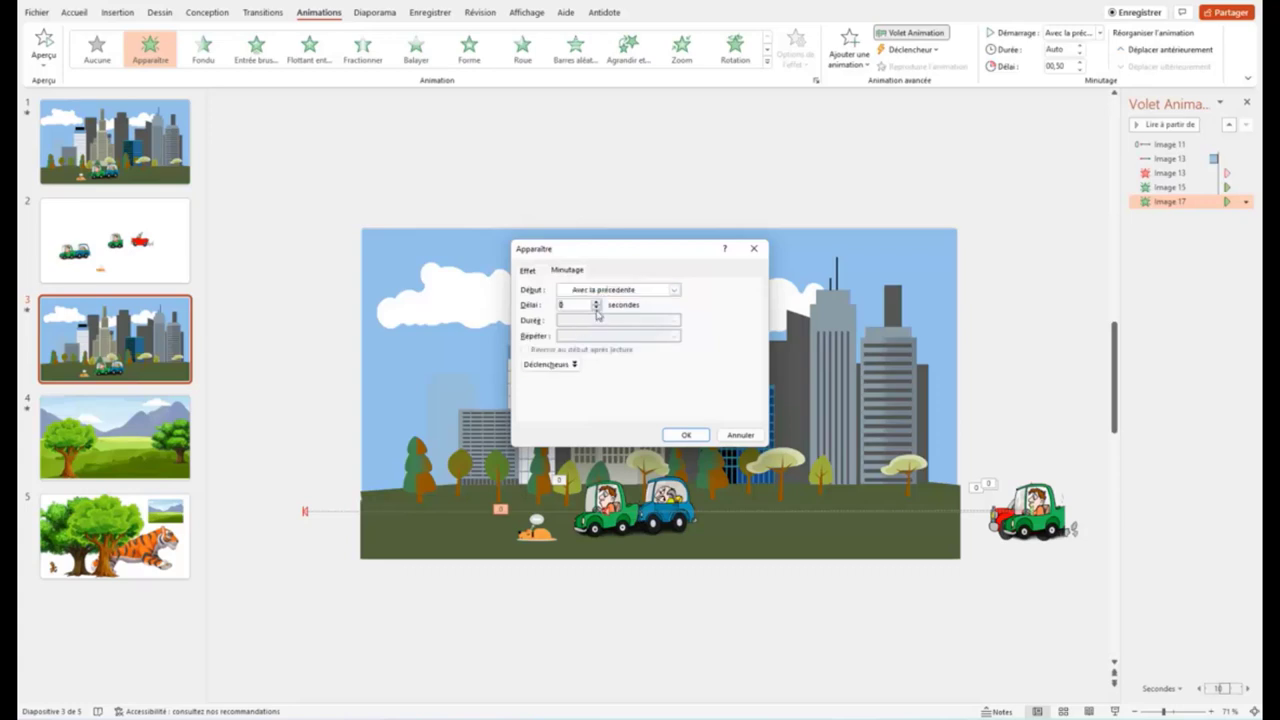
left_click(684, 436)
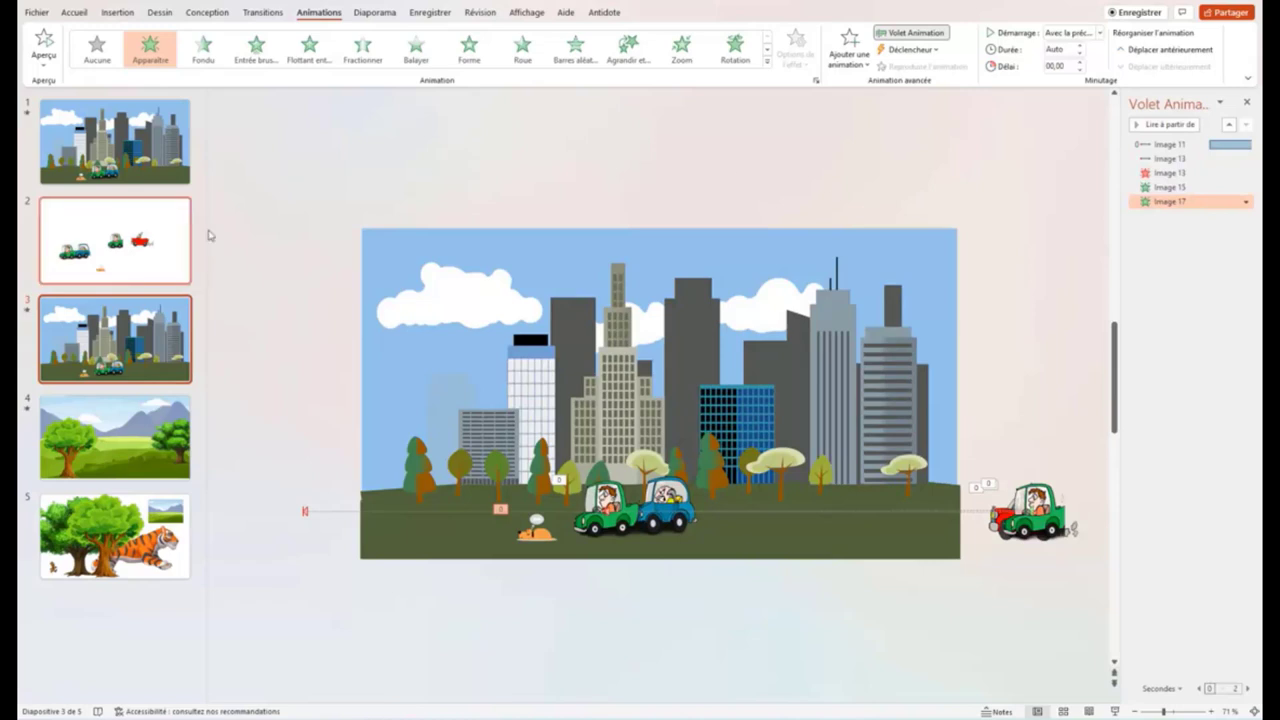
left_click(29, 311)
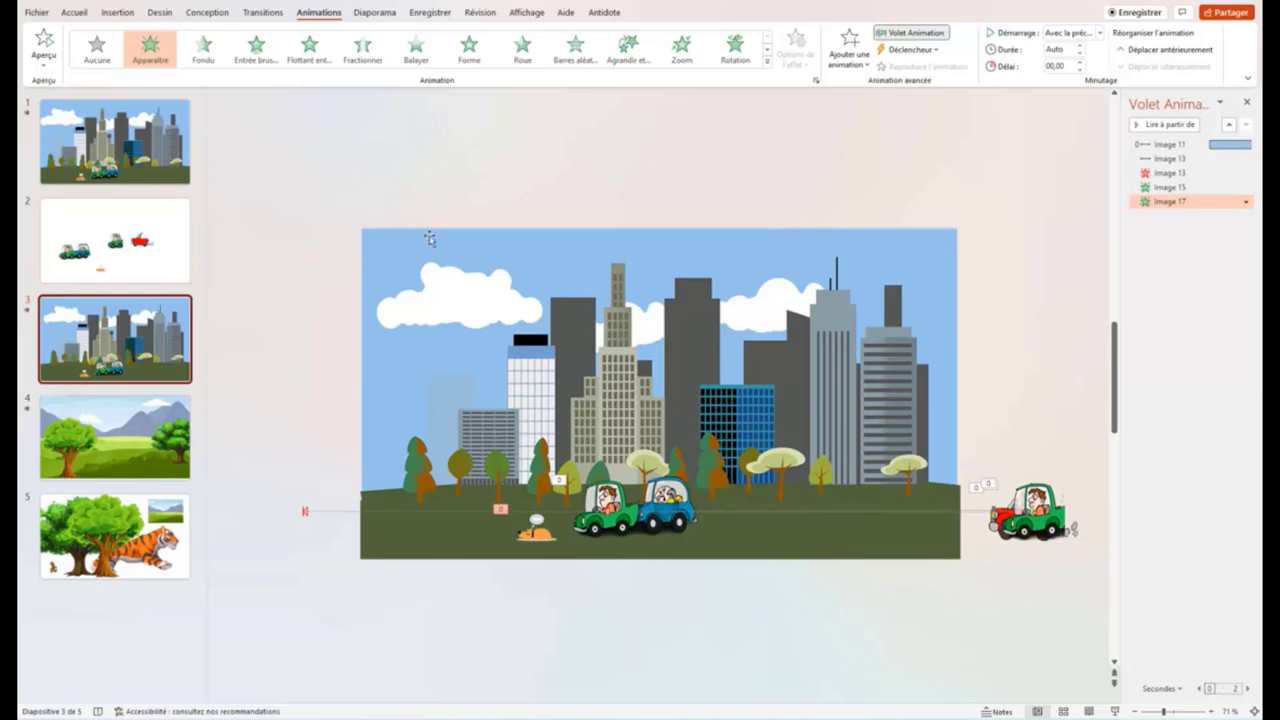
left_click(424, 608)
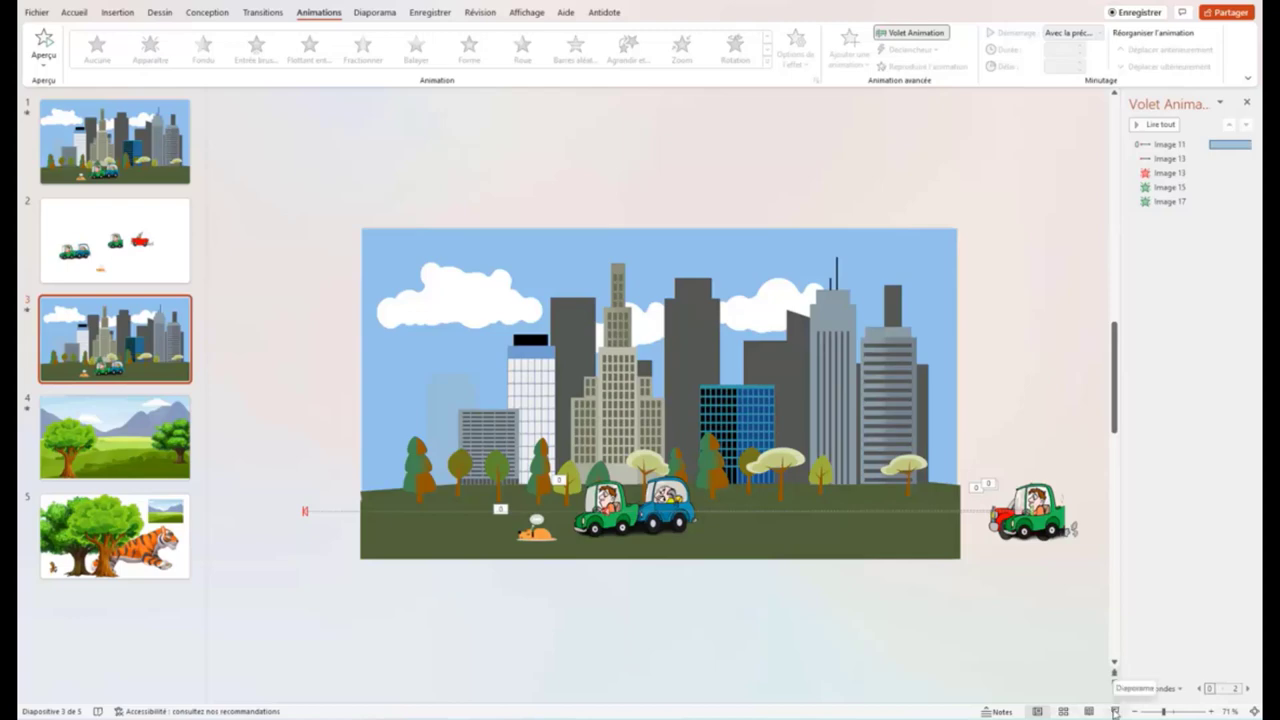
left_click(1115, 711)
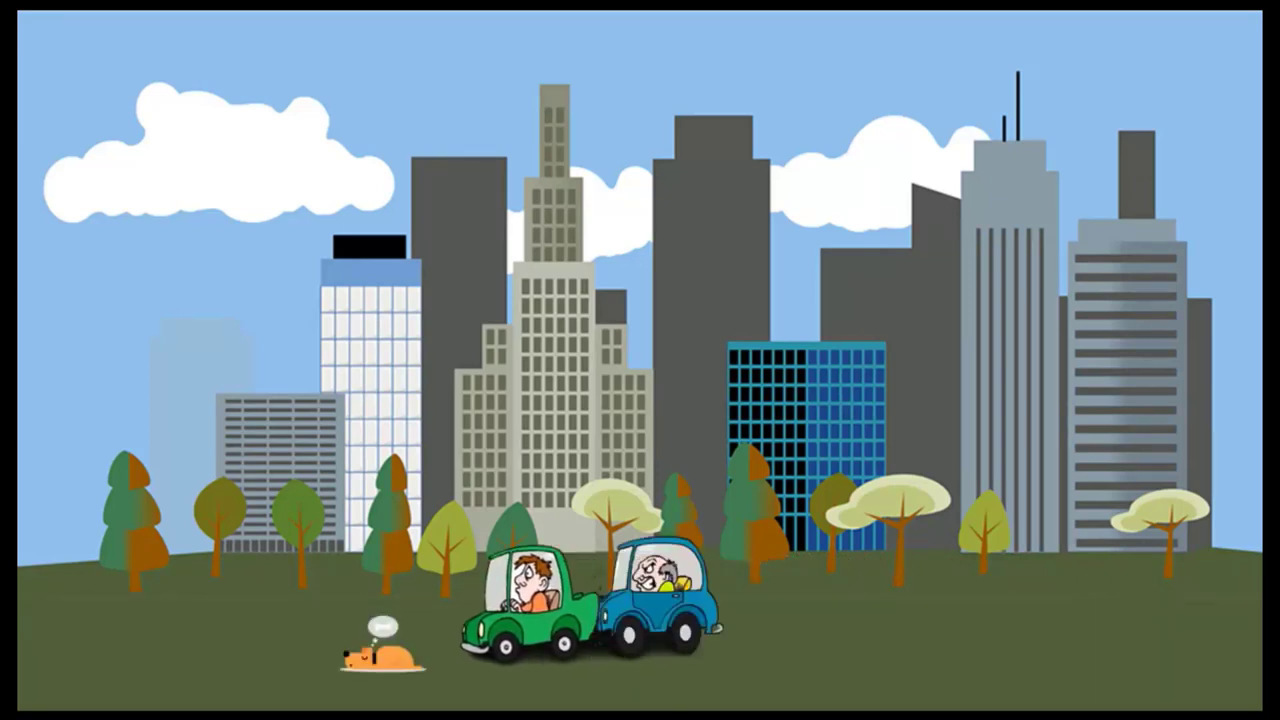
key("Escape")
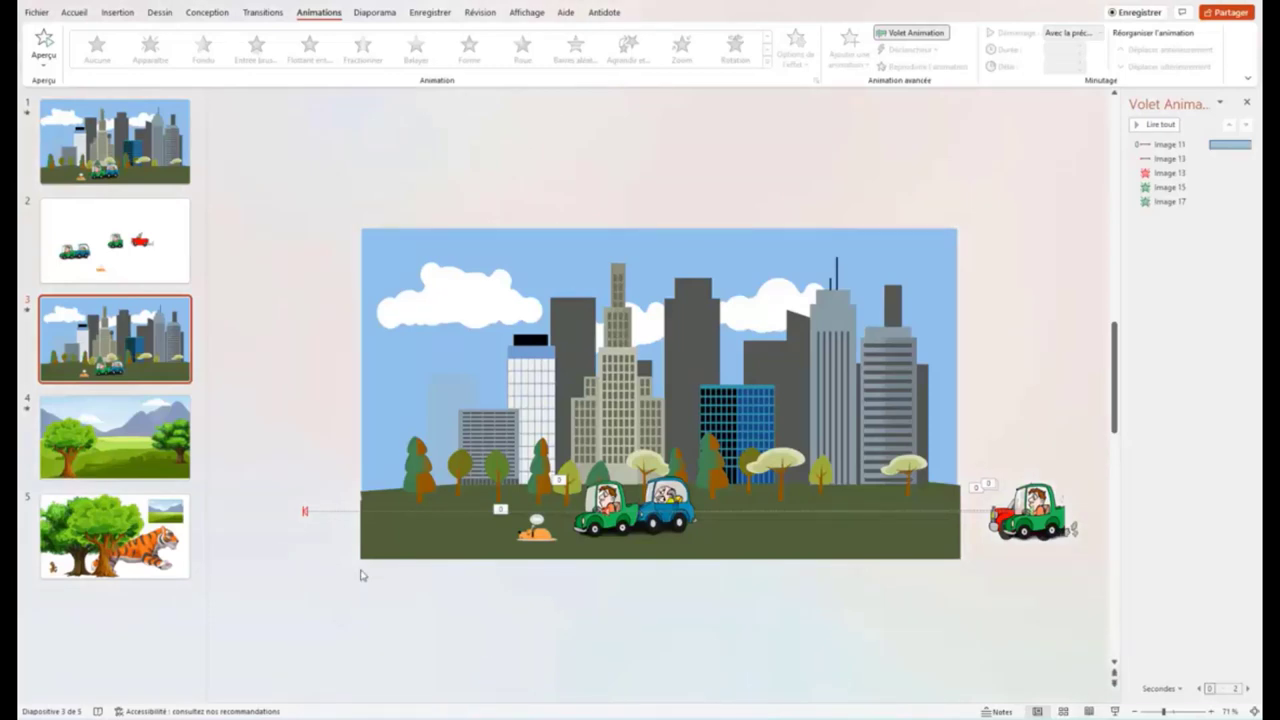
Open slide 4's meadow scene, play it as a slideshow, then return to editing and inspect the tiger
left_click(120, 440)
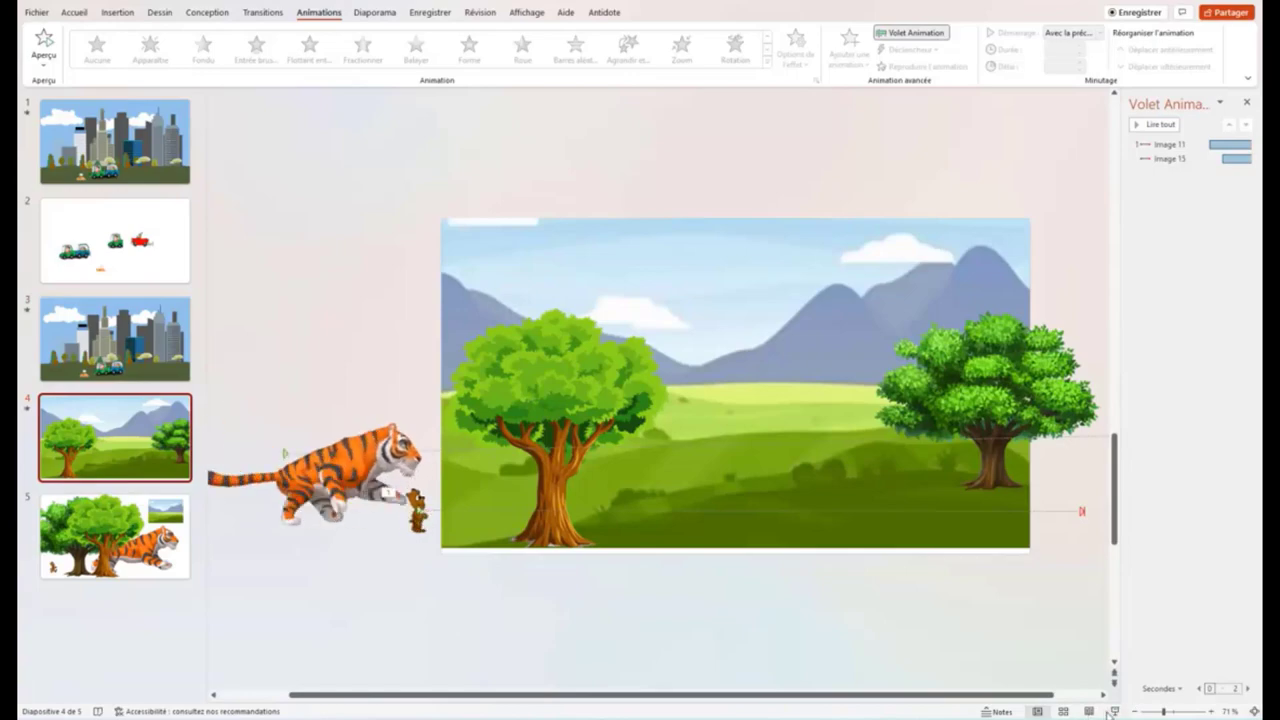
left_click(1115, 711)
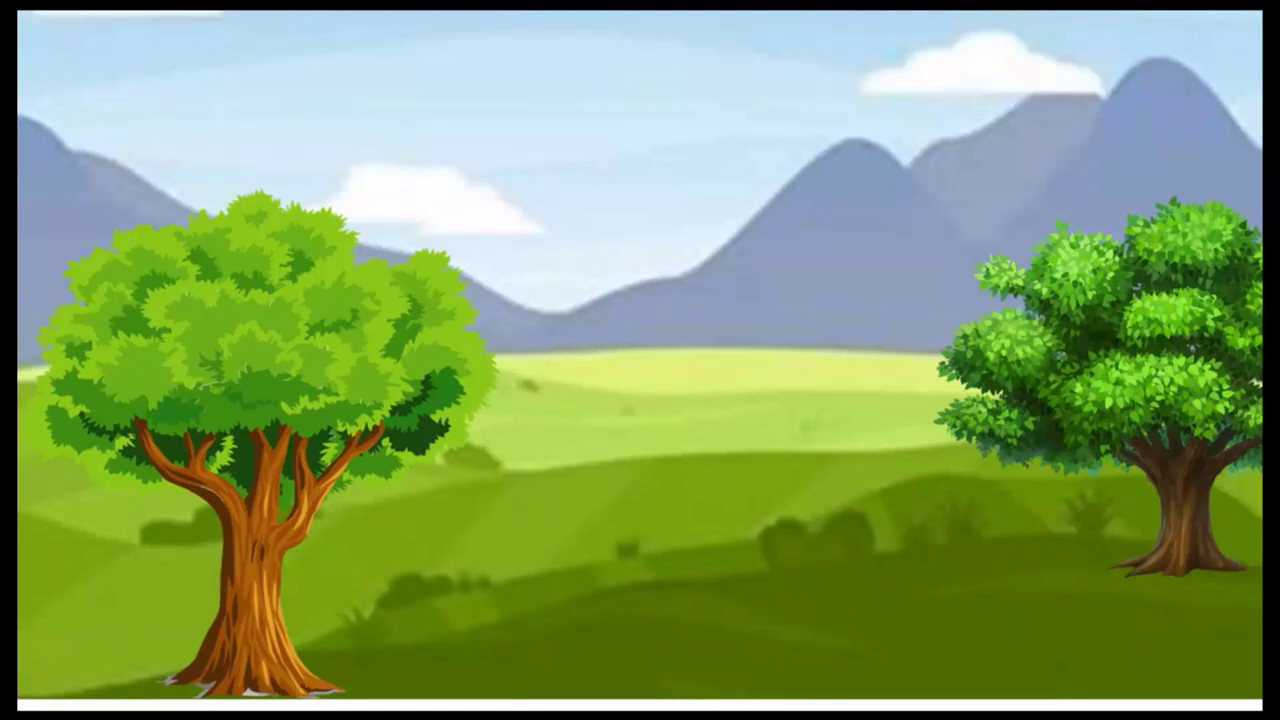
key("Escape")
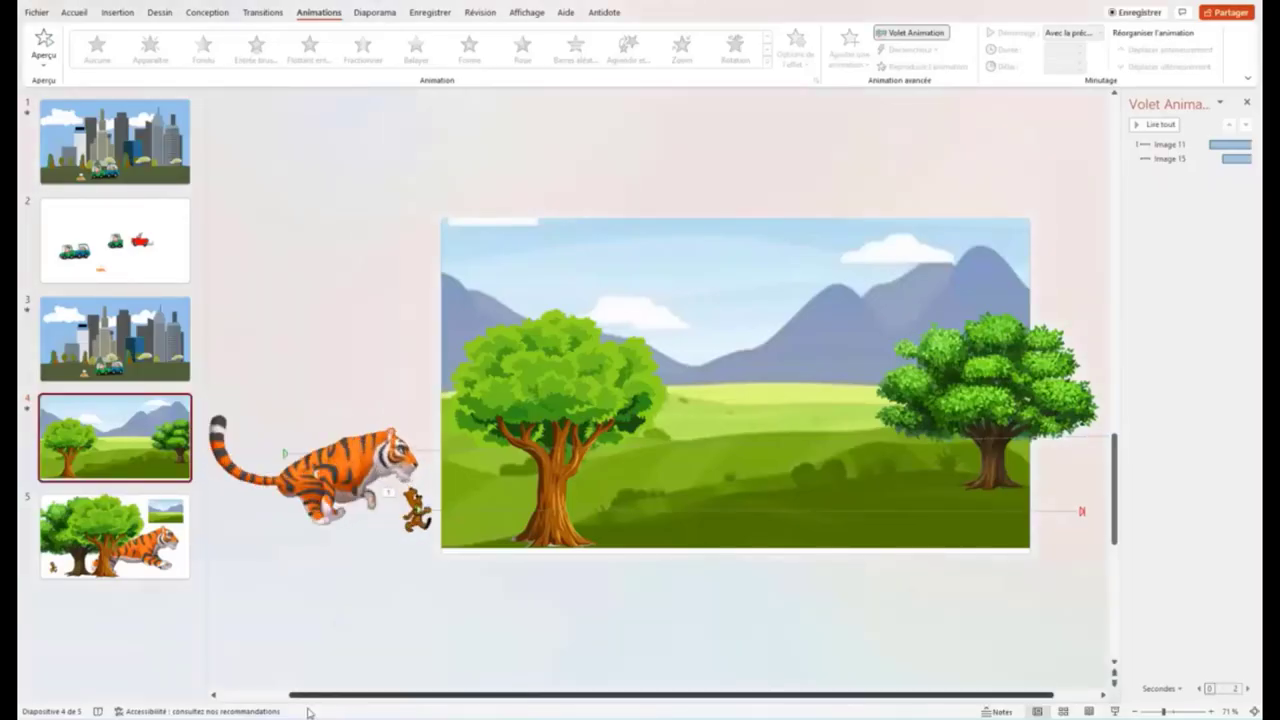
left_click(315, 490)
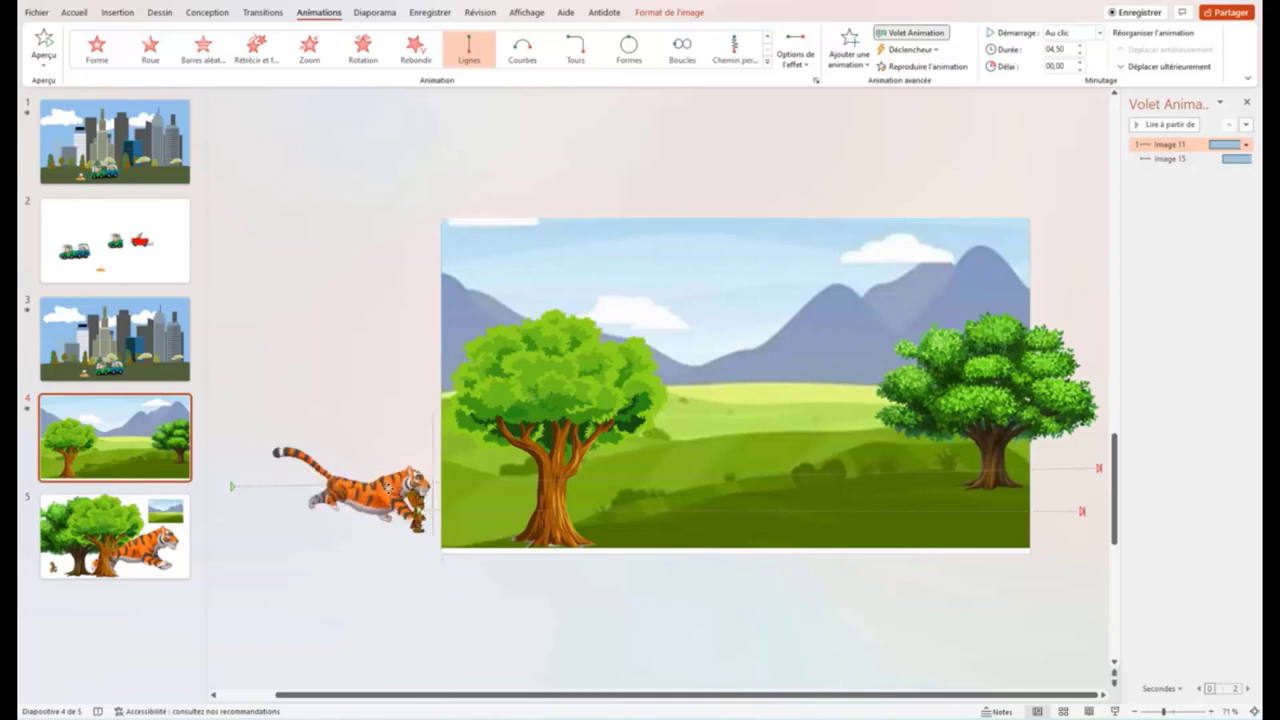
left_click(356, 570)
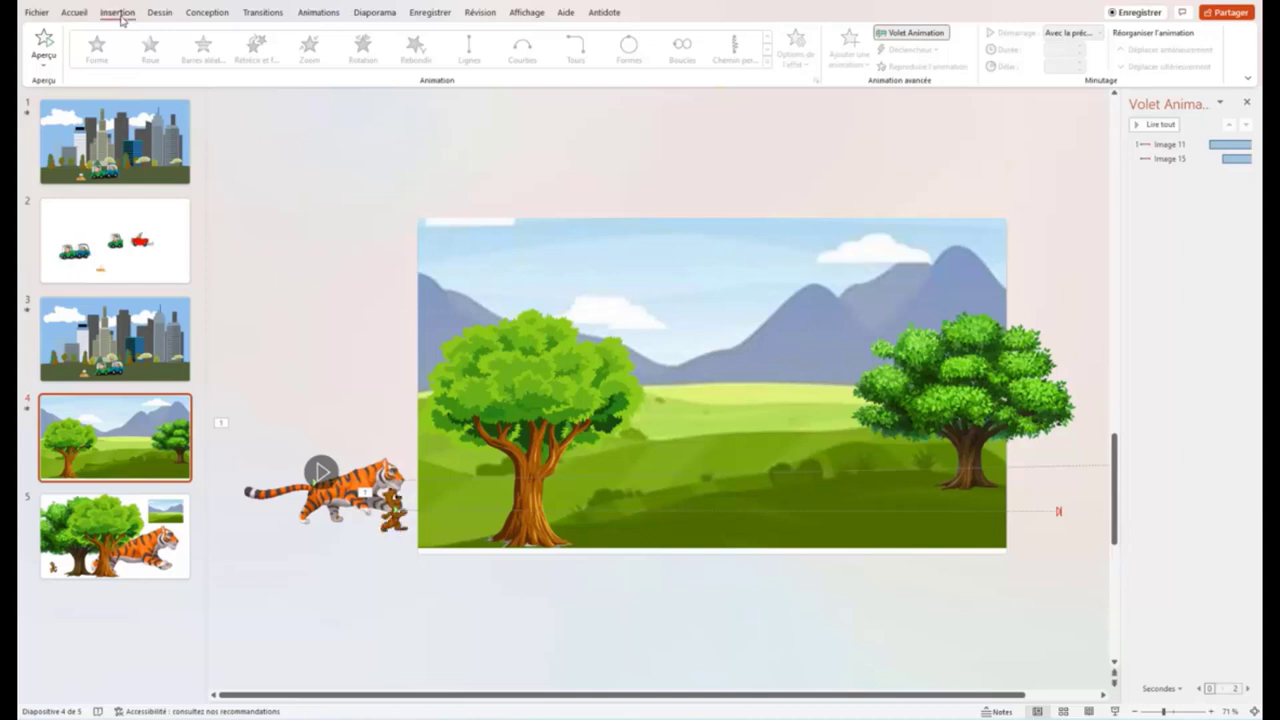
Insert a new Vide slide after slide 4, then select slide 4's landscape background
left_click(118, 14)
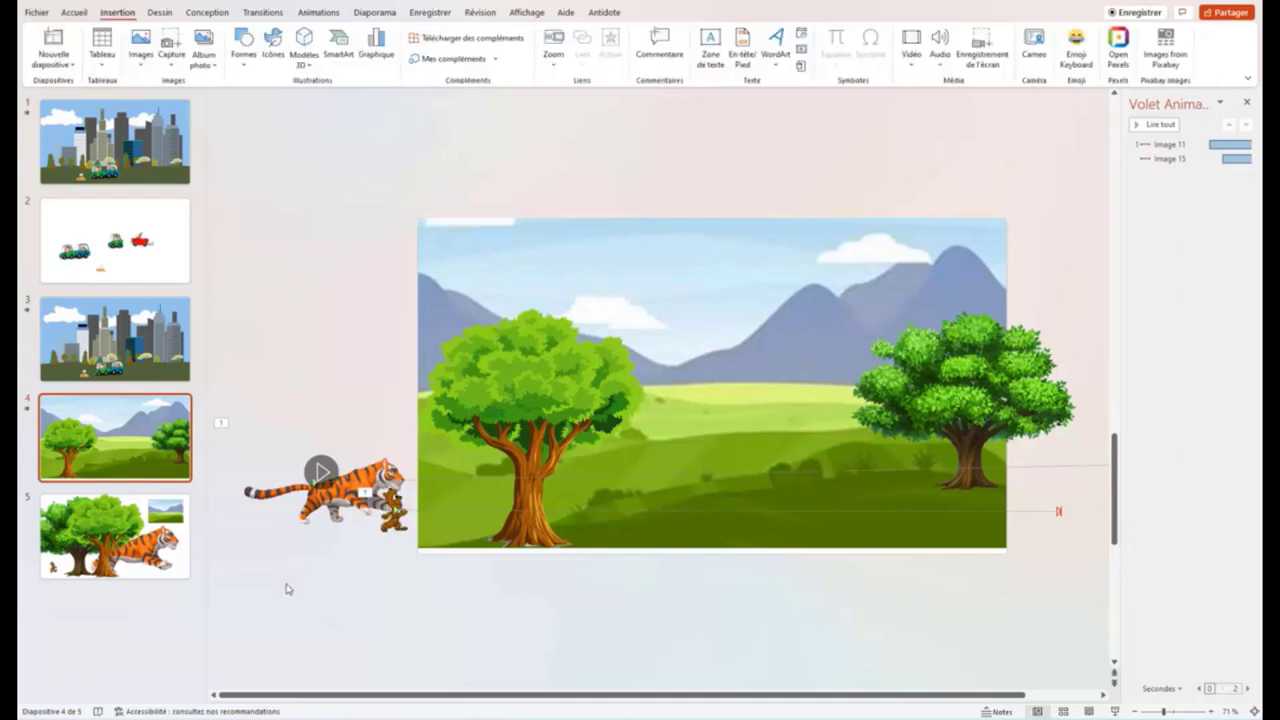
left_click(75, 65)
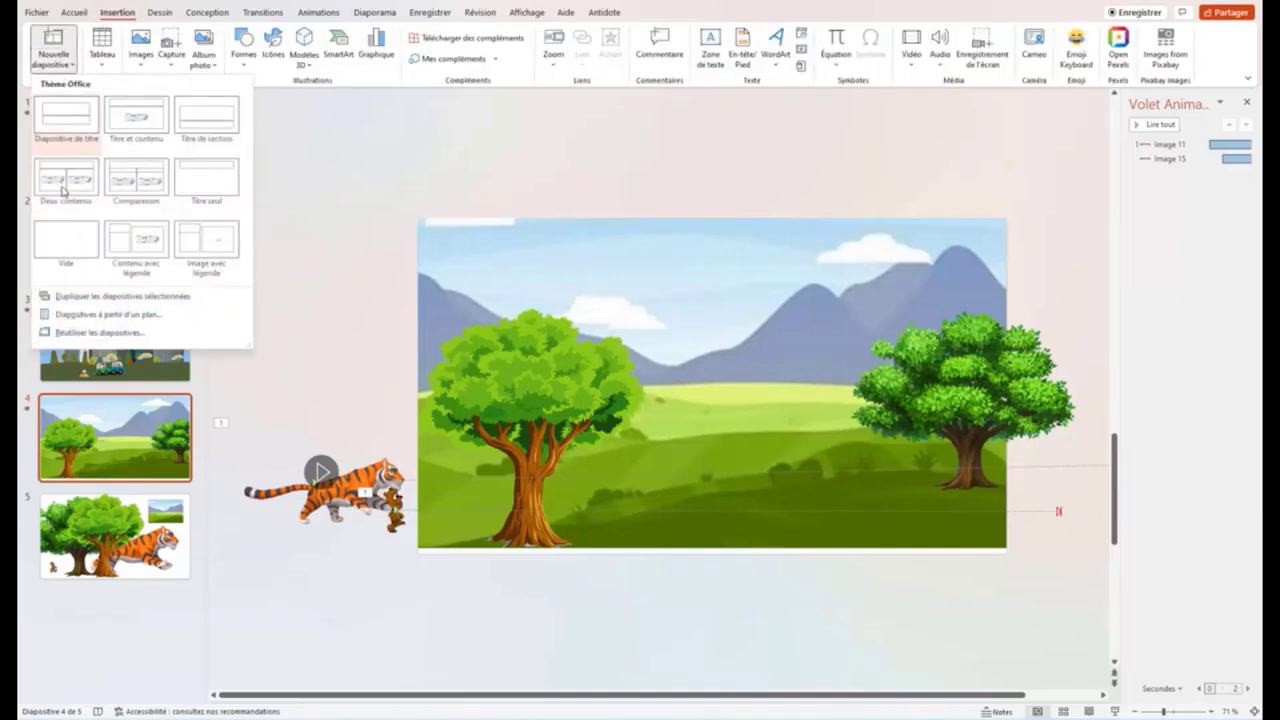
left_click(62, 240)
left_click(115, 437)
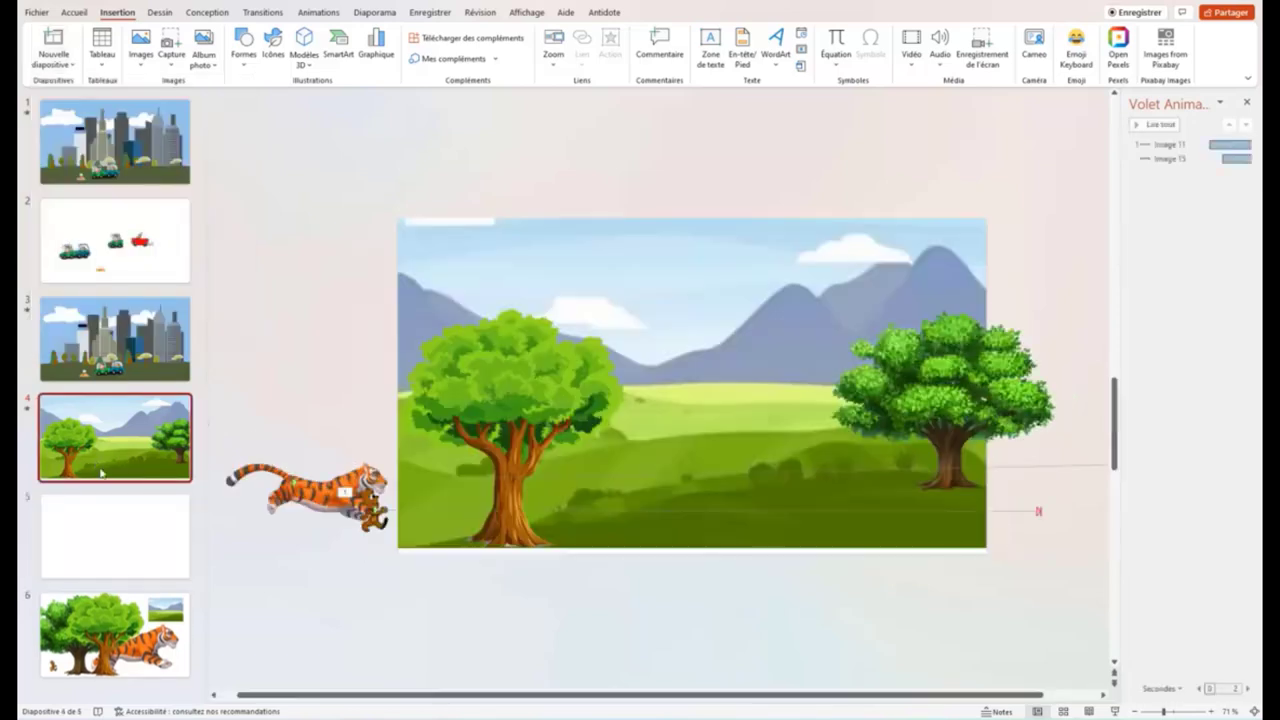
left_click(457, 331)
left_click(578, 262)
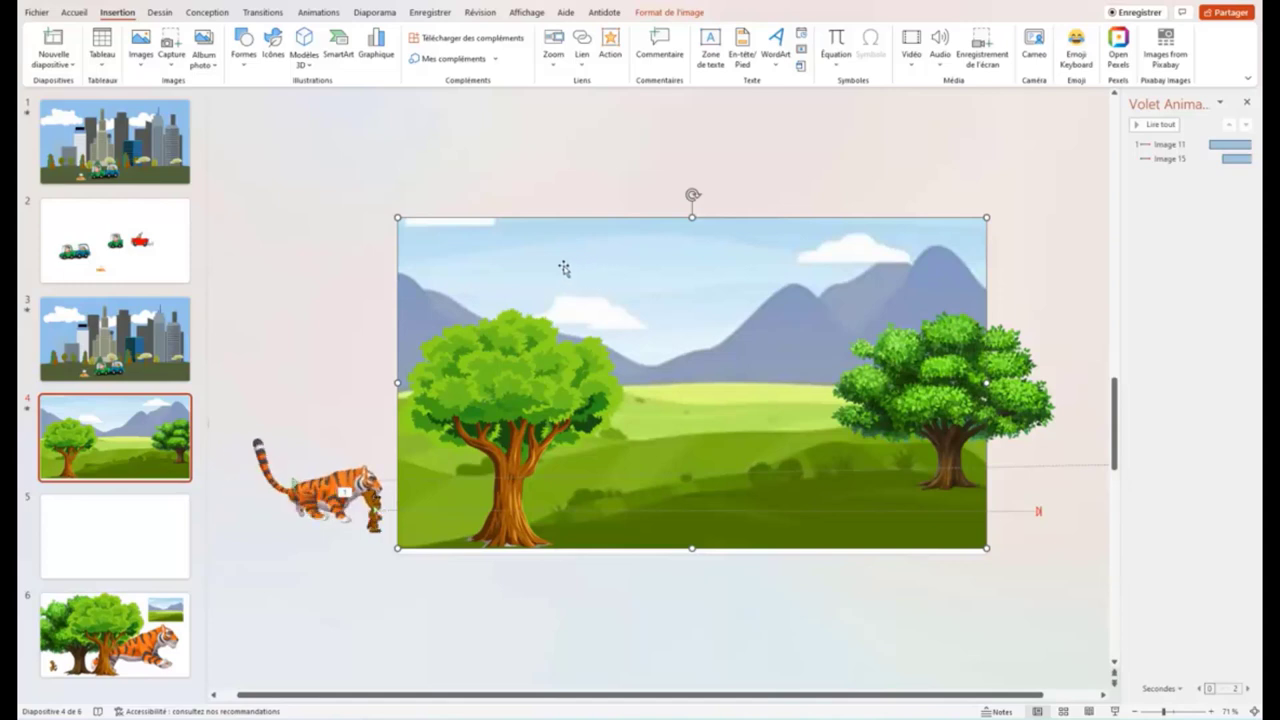
Copy the mountain meadow landscape onto slide 5 and apply the first Idées de conception design
right_click(516, 243)
left_click(552, 294)
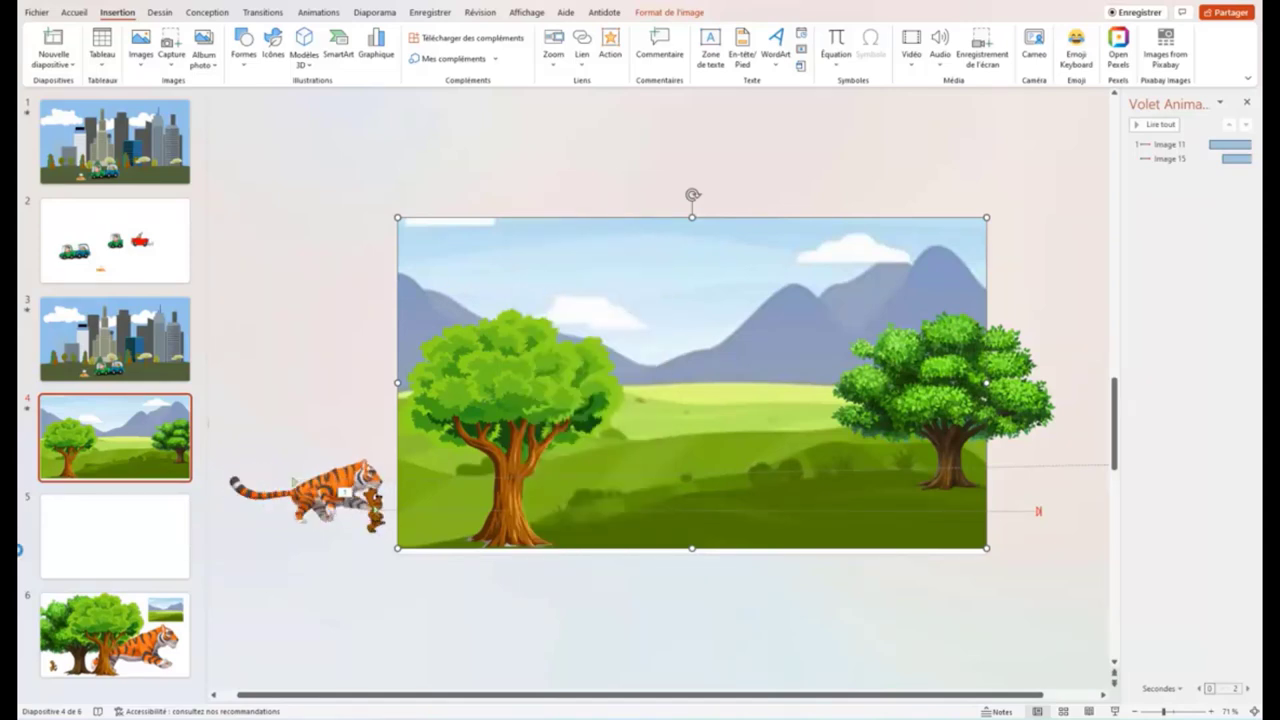
left_click(116, 538)
right_click(516, 315)
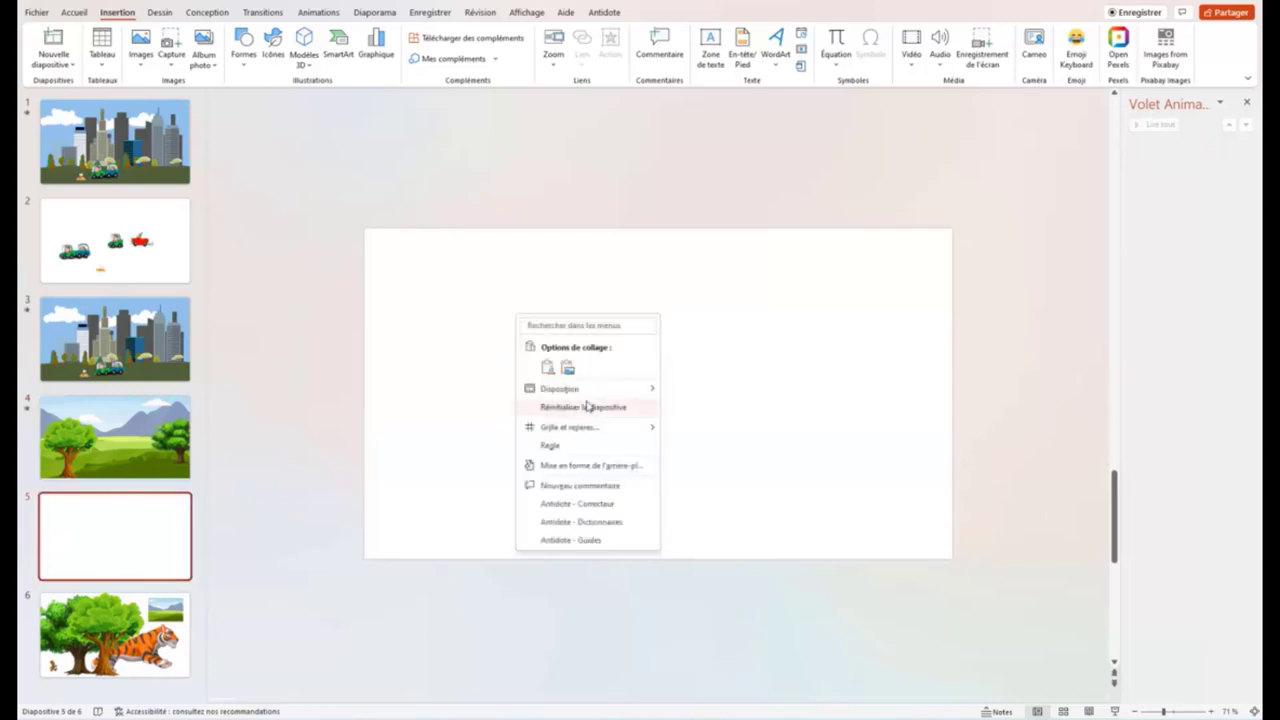
left_click(567, 370)
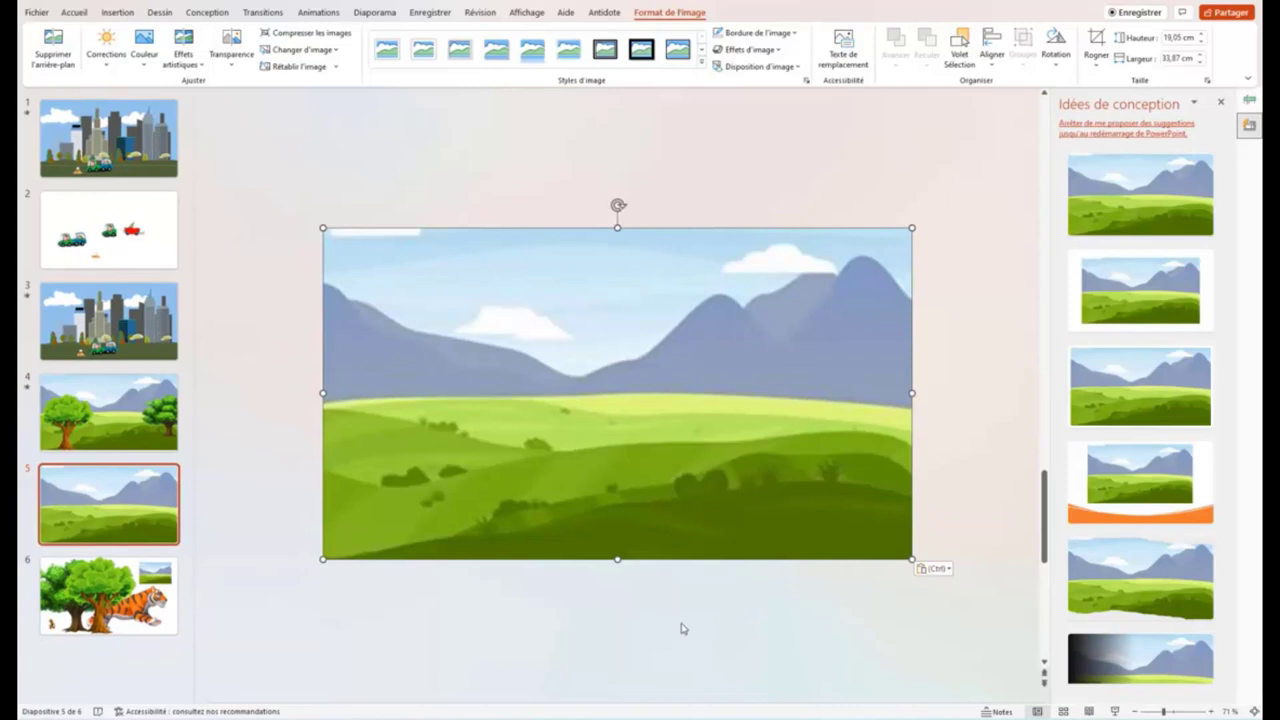
left_click(1114, 214)
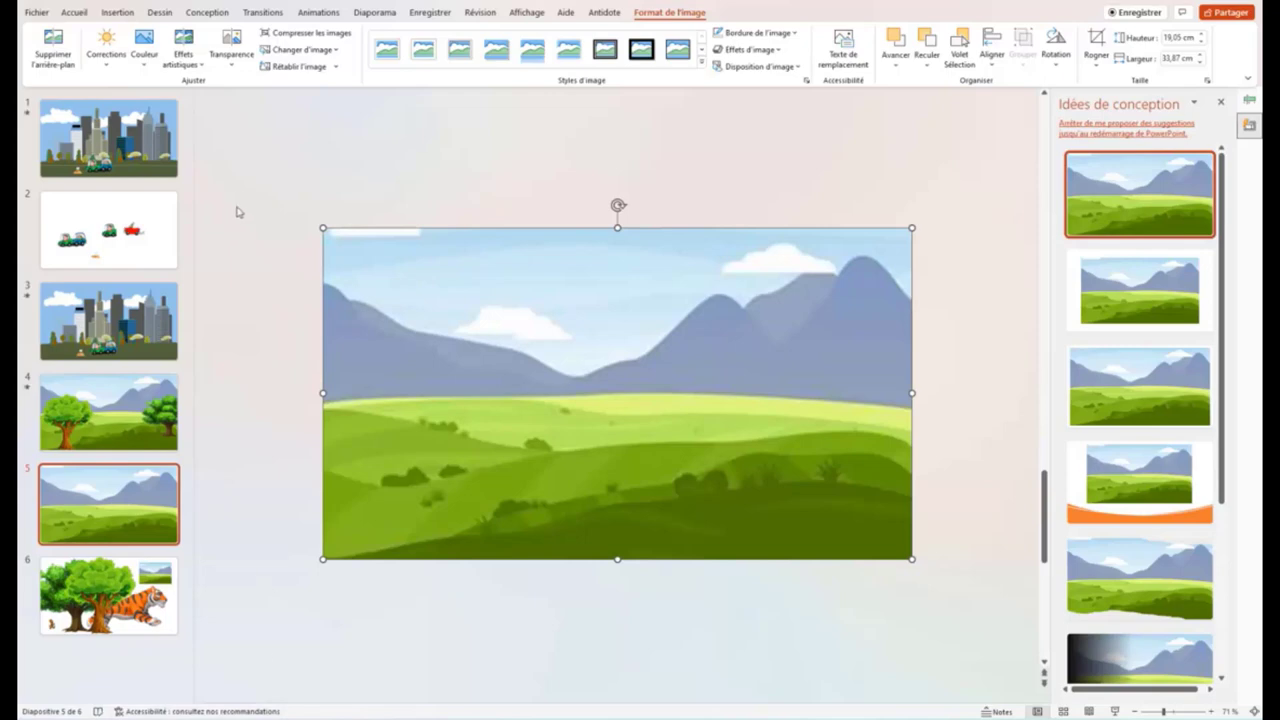
left_click(108, 596)
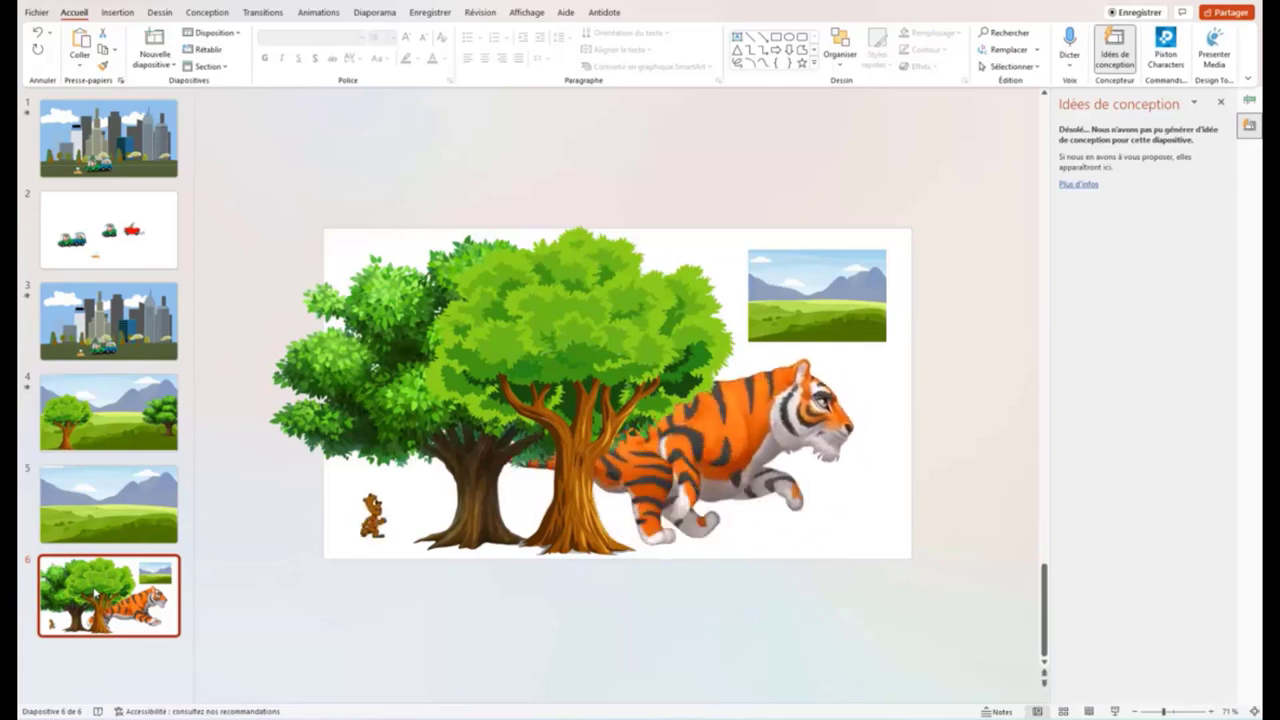
Copy the front tree from slide 6 onto slide 5, shrink it and place it on the left
left_click(613, 376)
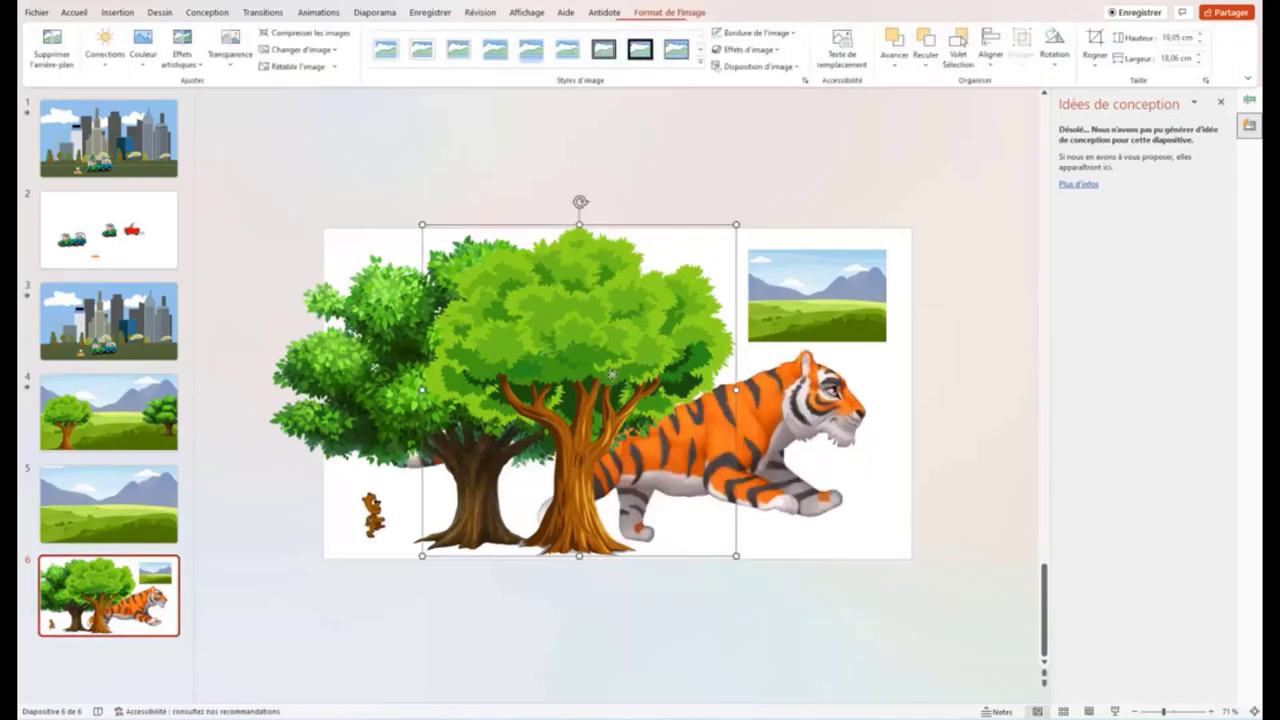
right_click(614, 378)
left_click(651, 425)
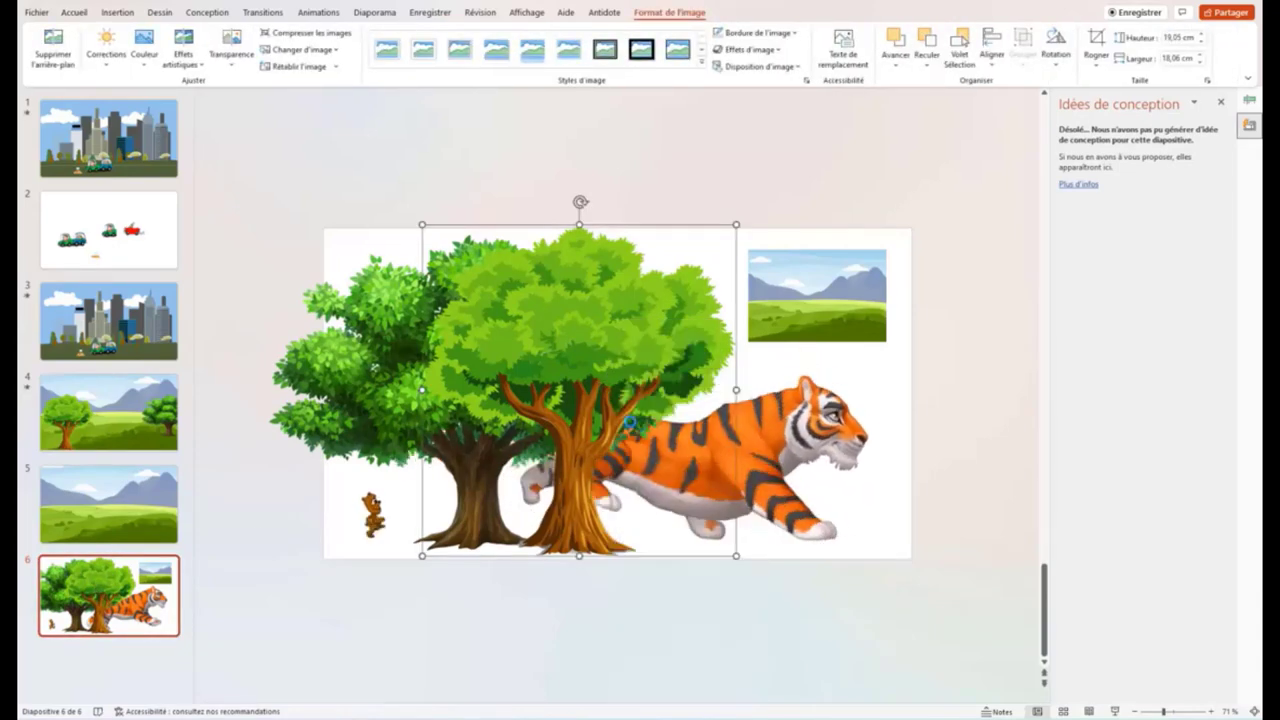
left_click(143, 520)
right_click(440, 461)
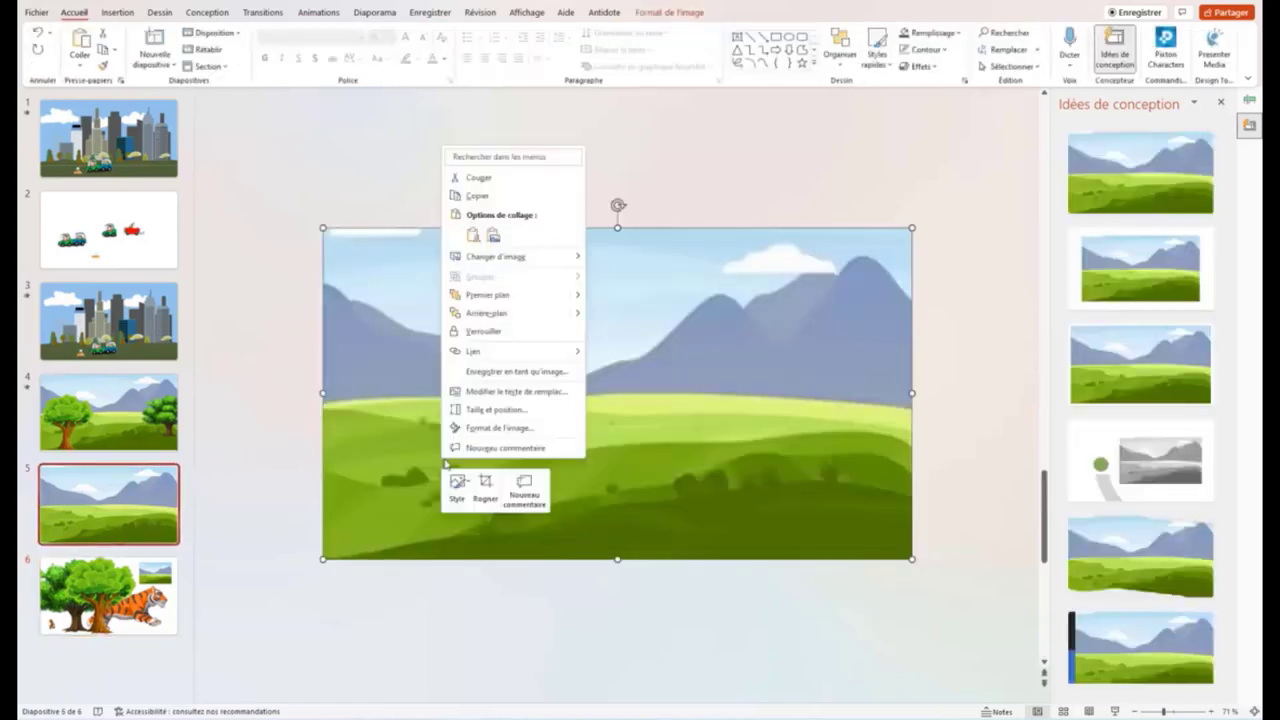
left_click(493, 233)
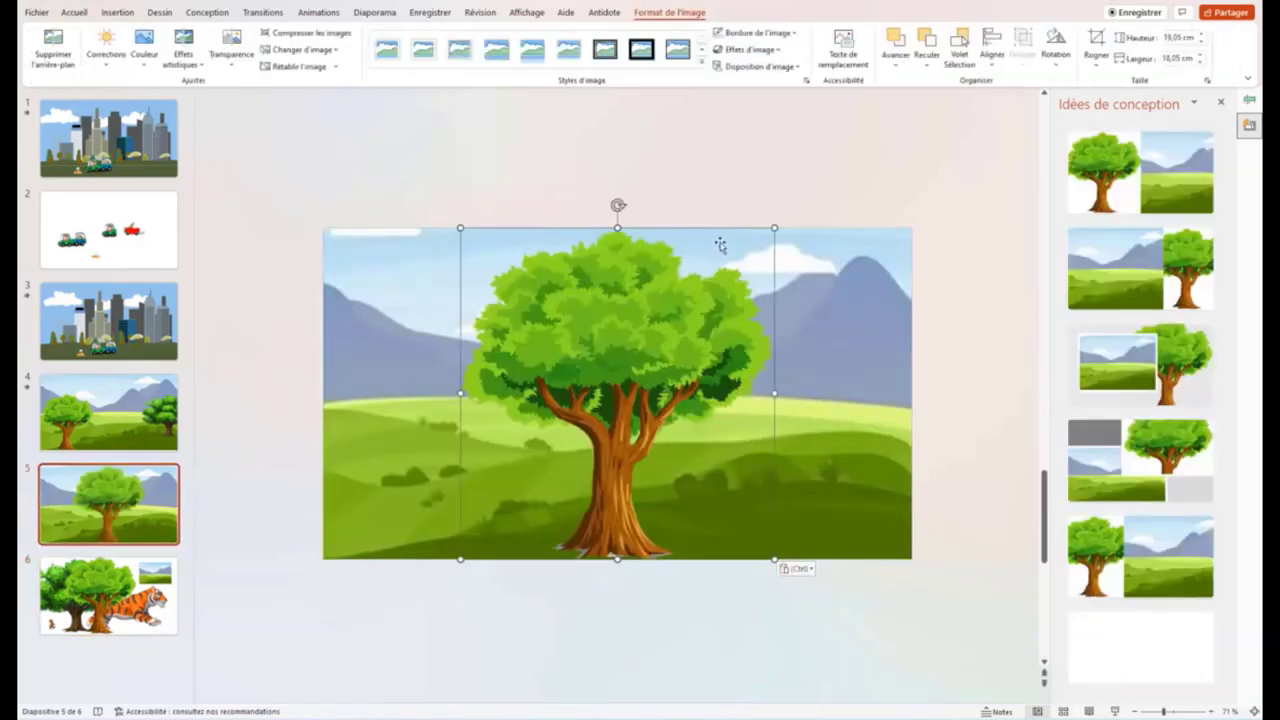
mouse_move(775, 228)
left_mouse_down()
mouse_move(603, 393)
mouse_move(629, 360)
left_mouse_up()
left_click_drag(555, 445, 411, 384)
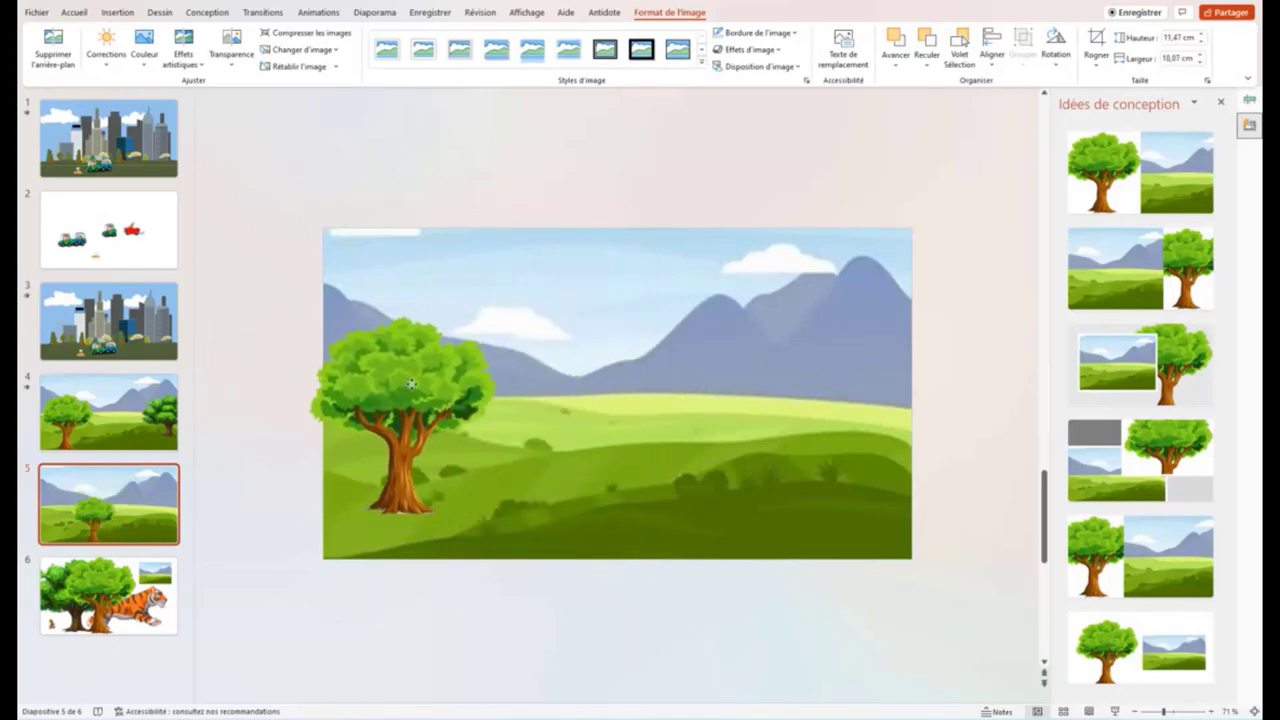
left_click_drag(411, 383, 437, 422)
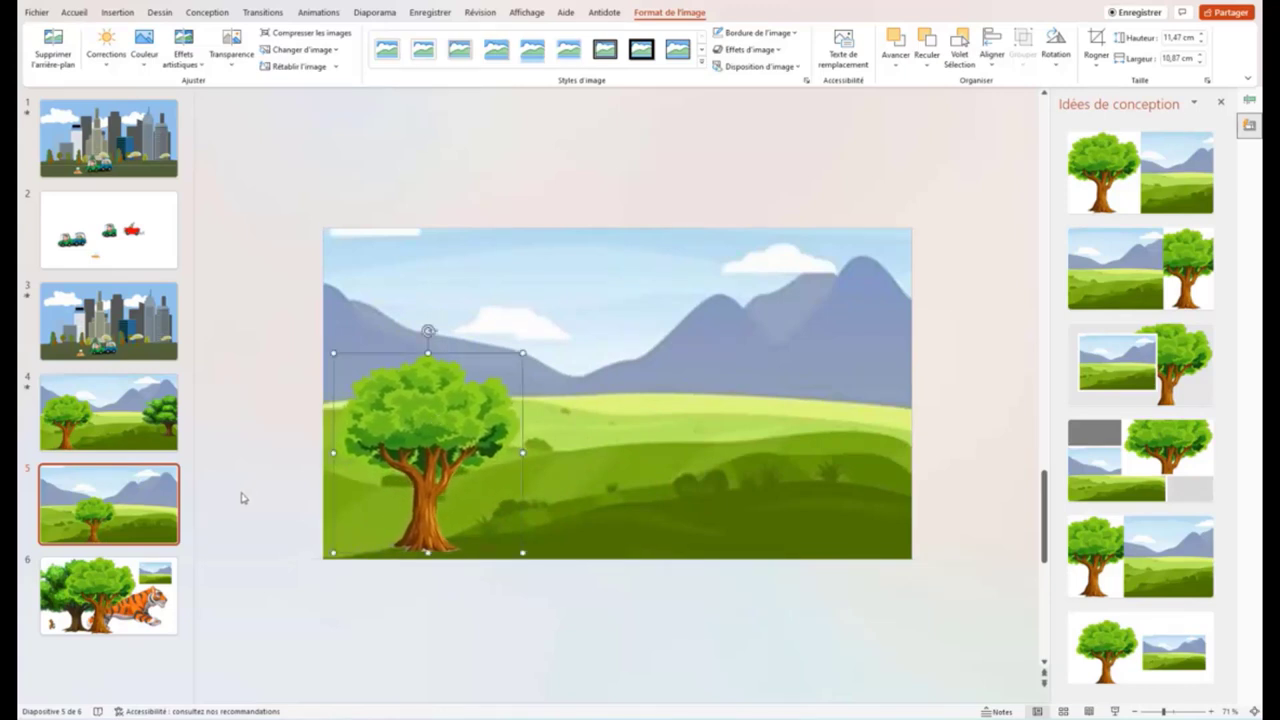
Copy the large tree onto slide 5, resize it to 11.77 × 14.53 cm at the right edge
left_click(90, 625)
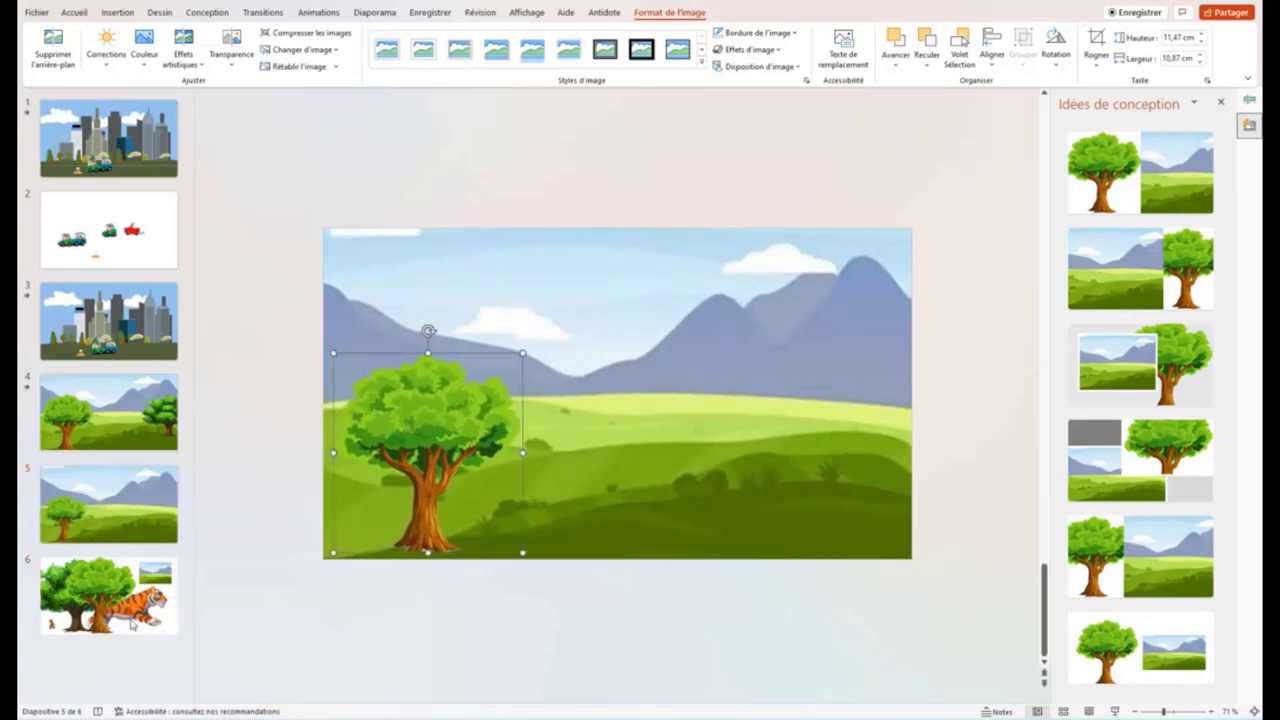
left_click(388, 296)
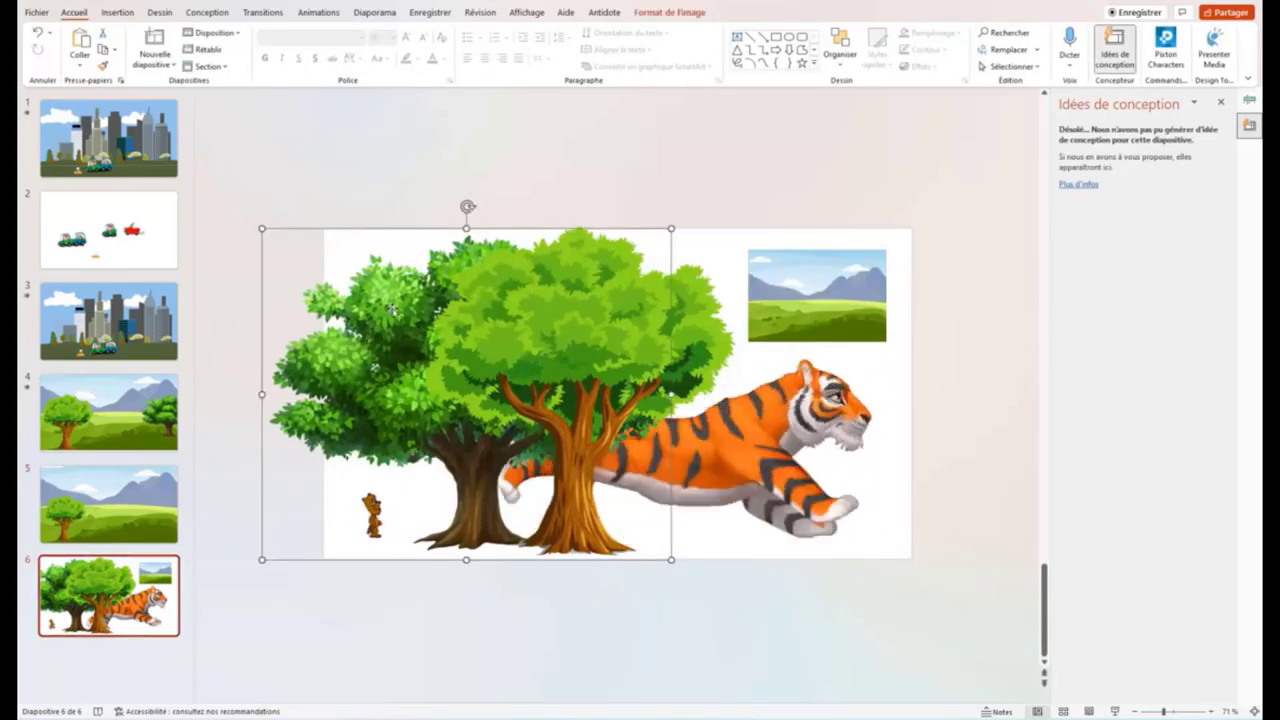
right_click(394, 309)
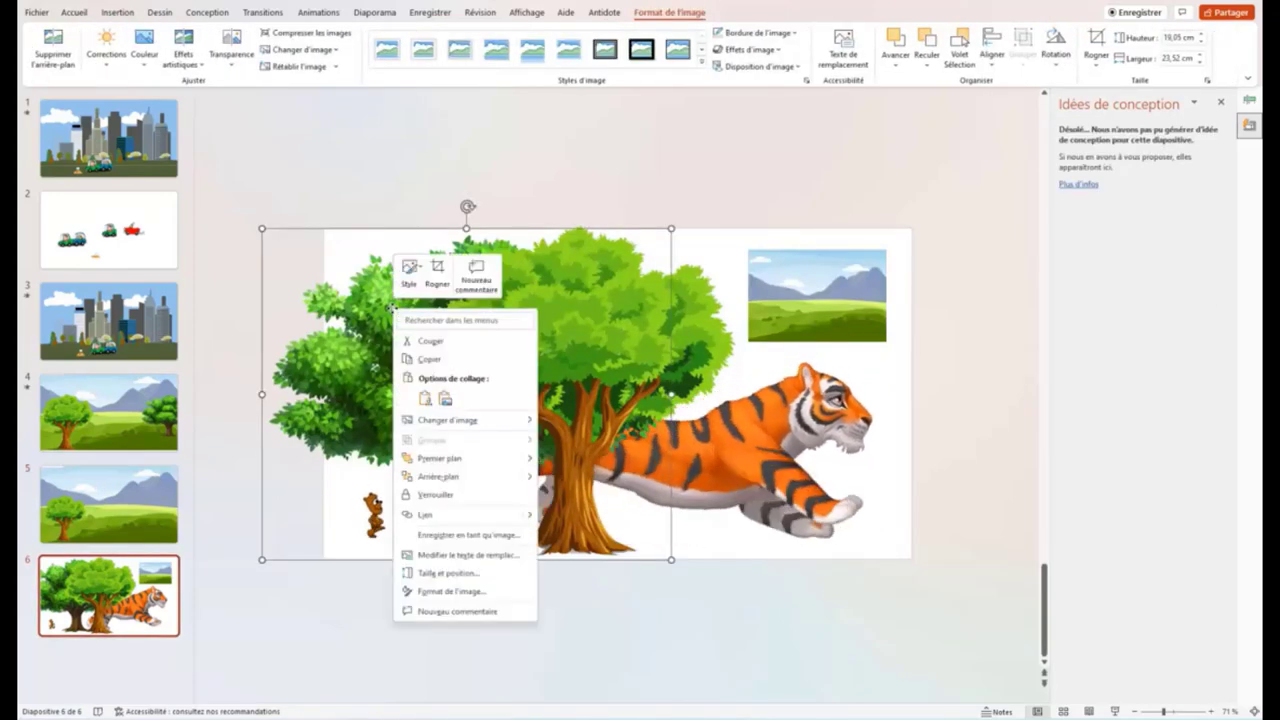
left_click(428, 358)
left_click(120, 500)
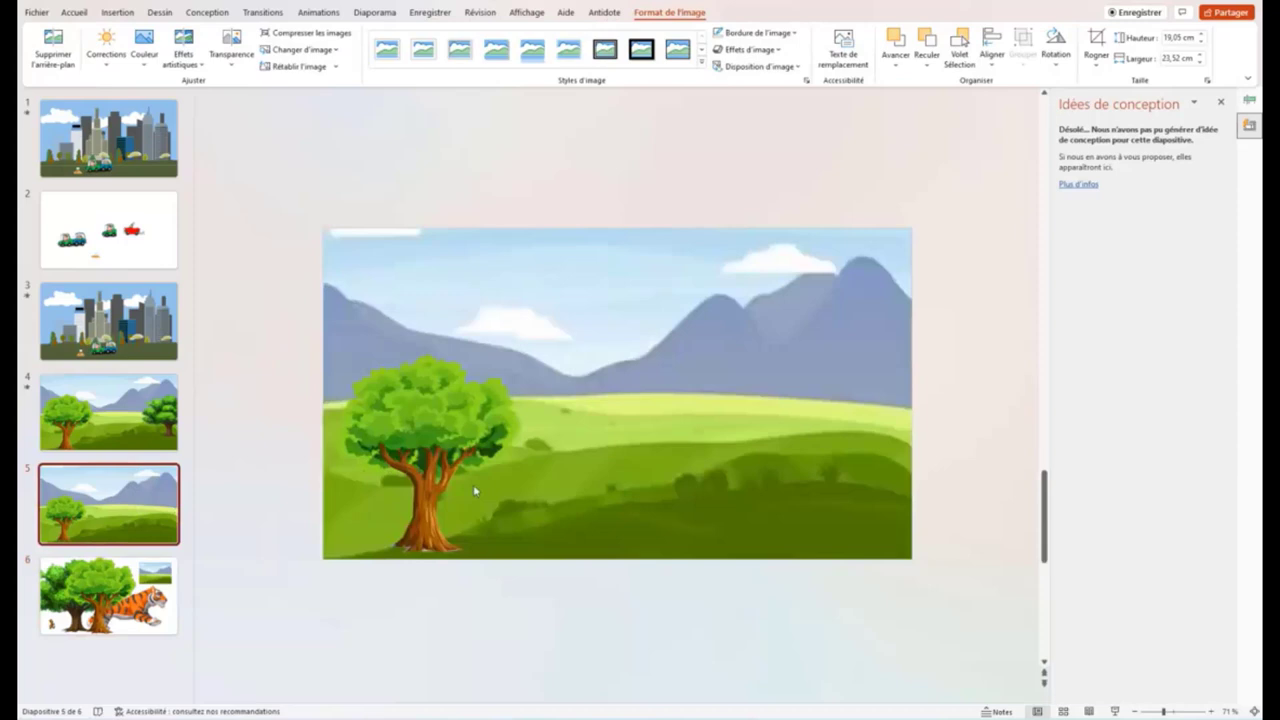
right_click(814, 420)
left_click(866, 195)
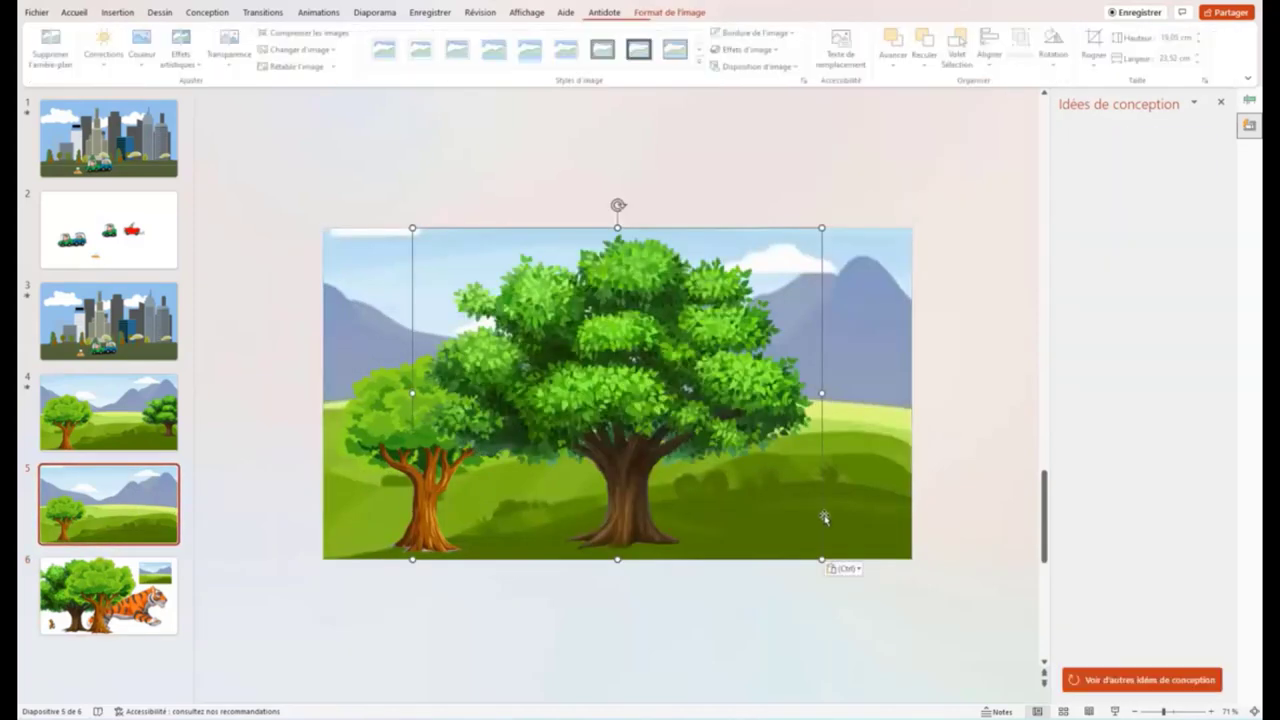
mouse_move(695, 405)
left_mouse_down()
mouse_move(910, 415)
mouse_move(928, 310)
left_mouse_up()
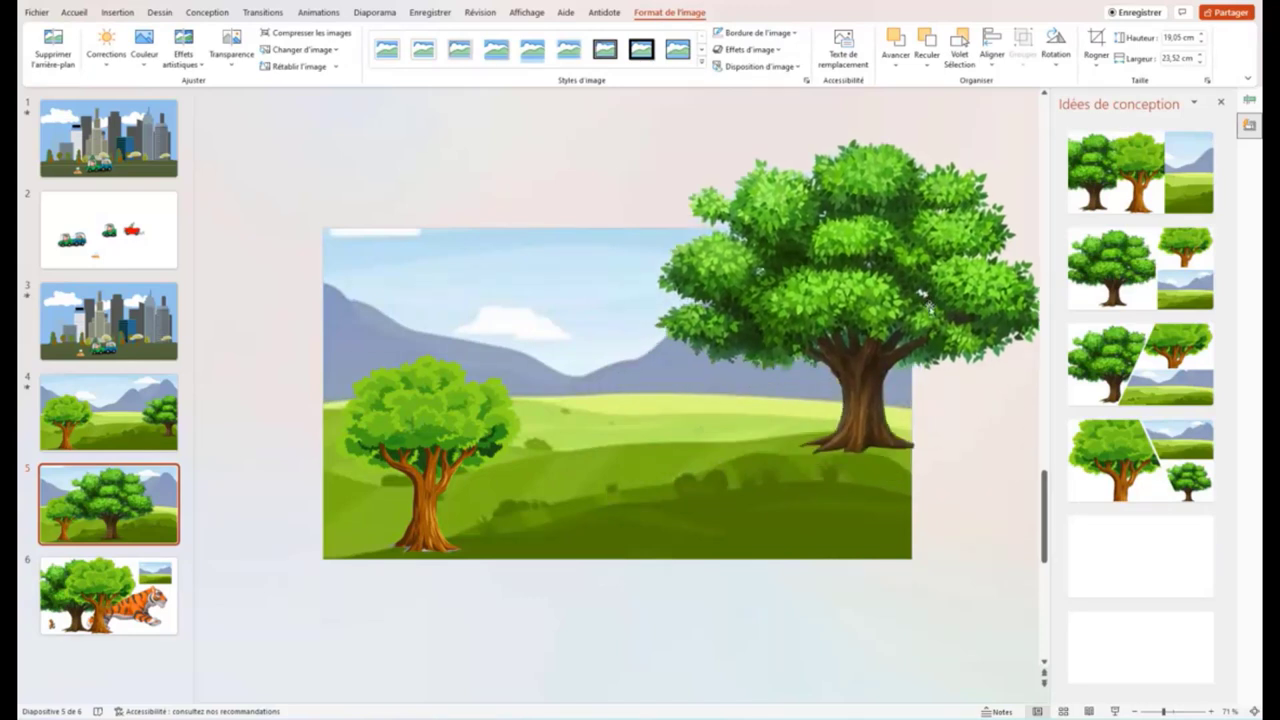
left_click_drag(1029, 132, 870, 260)
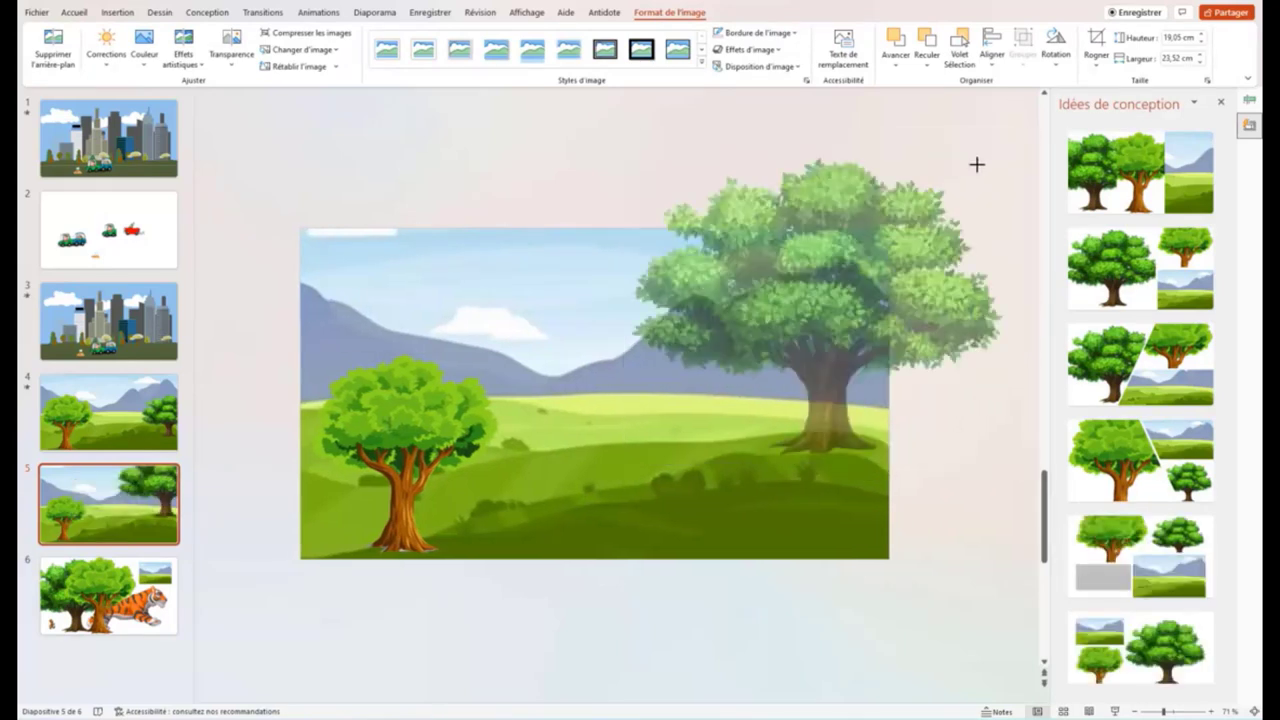
left_click_drag(790, 339, 885, 328)
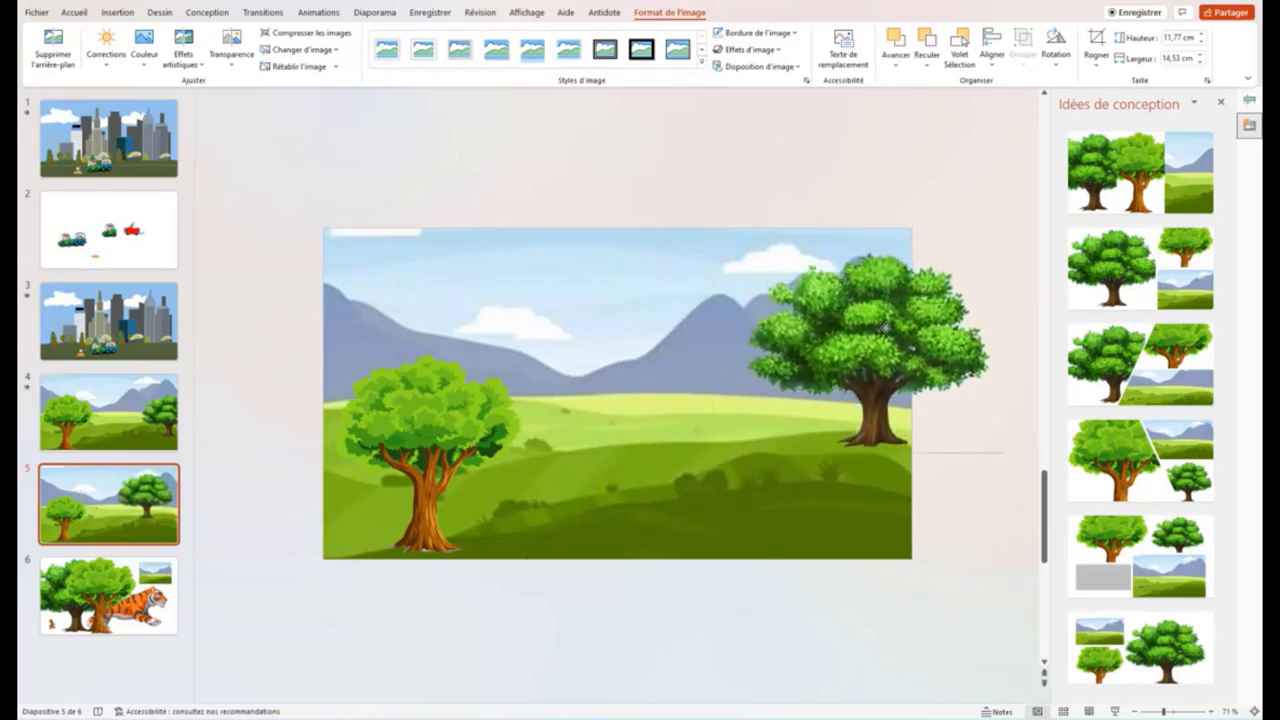
left_click_drag(885, 328, 885, 328)
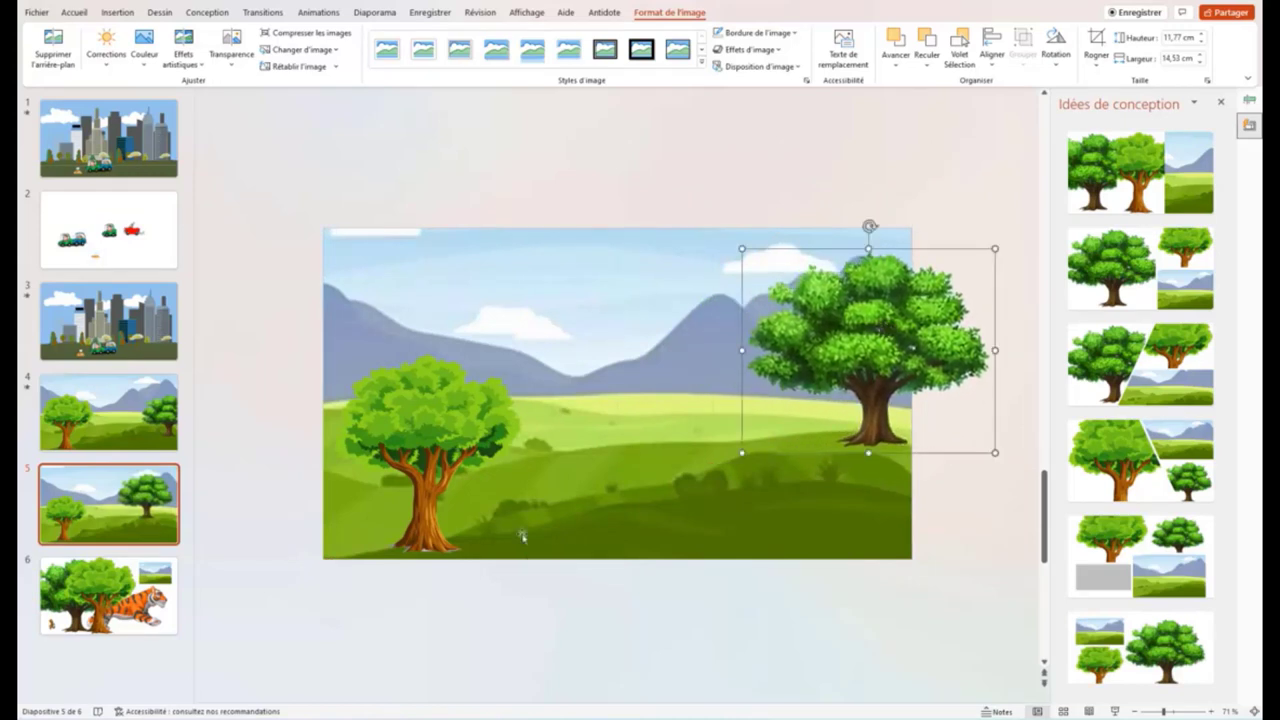
left_click(324, 657)
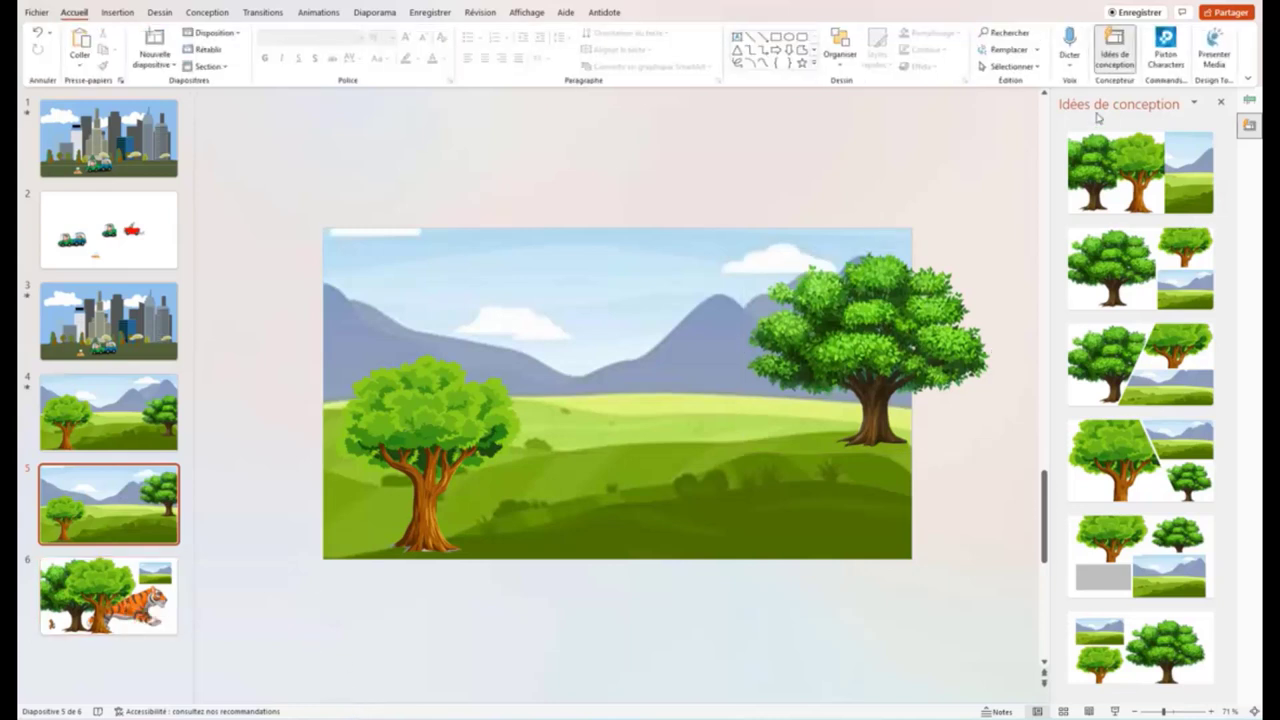
left_click(1222, 104)
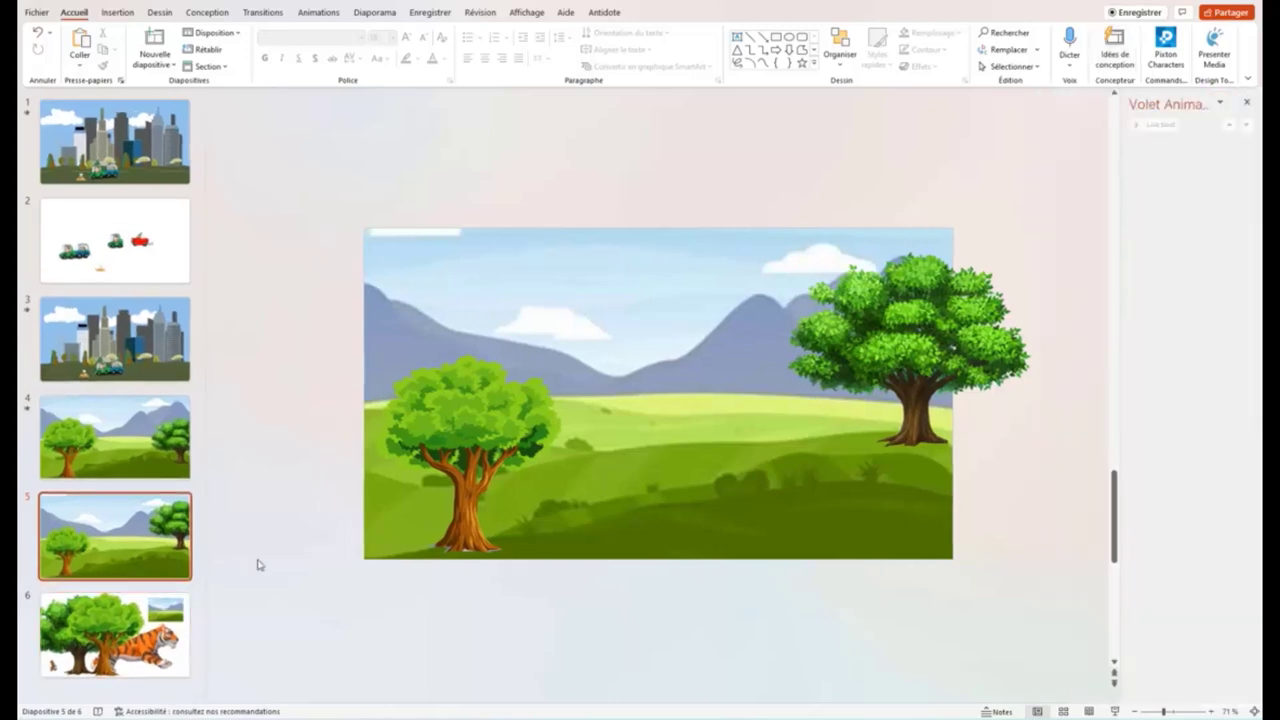
Copy the tiger from slide 6 onto slide 5 and shrink it to 6.25 × 13.17 cm
key("Page_Down")
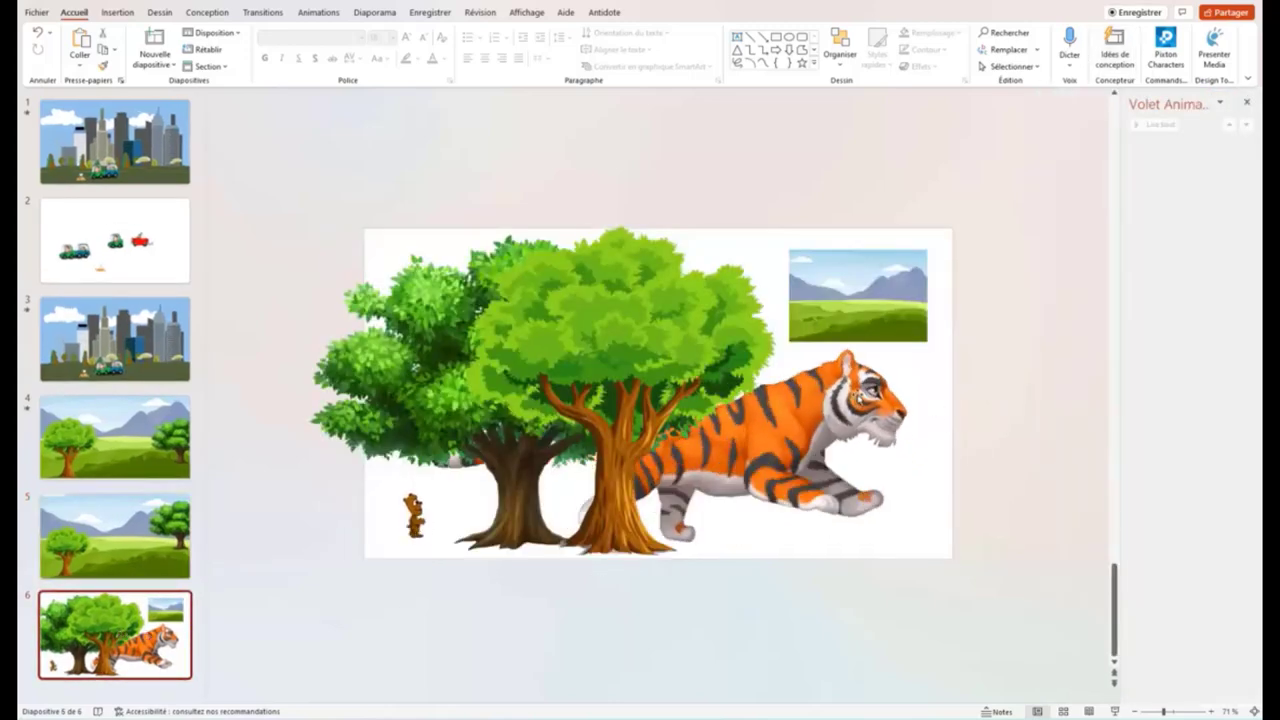
left_click(820, 440)
right_click(820, 440)
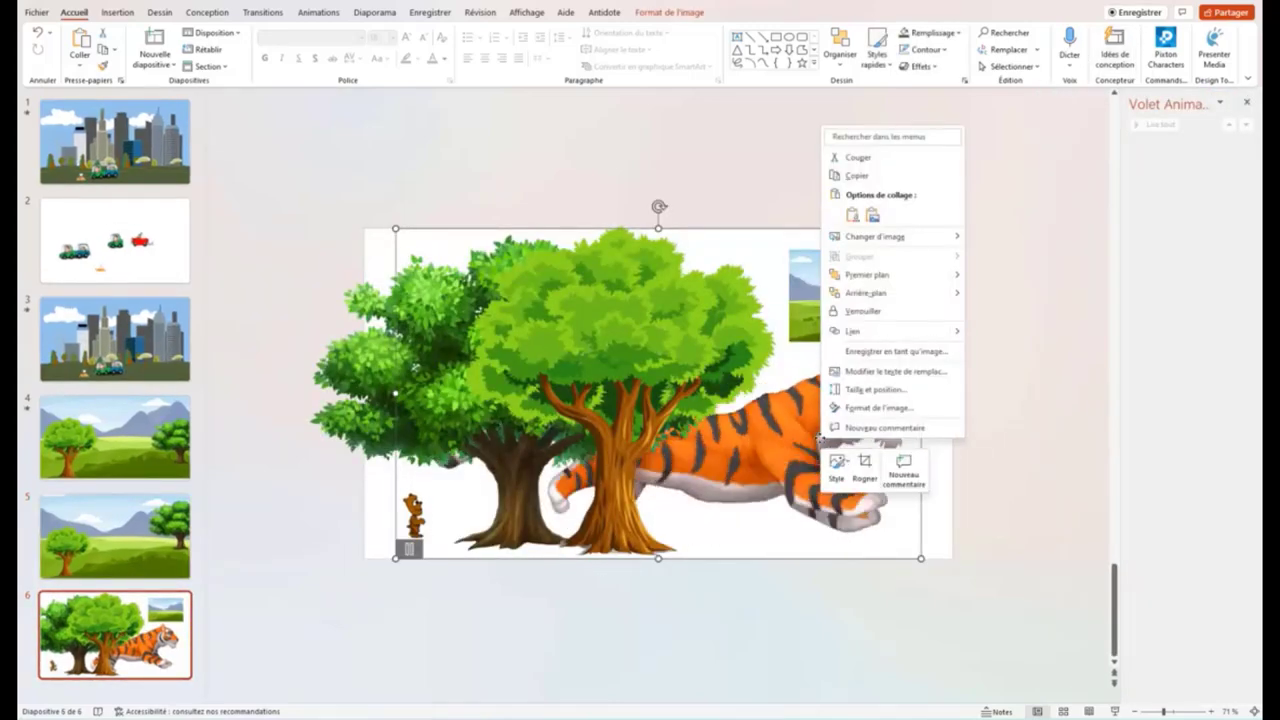
left_click(857, 174)
left_click(104, 545)
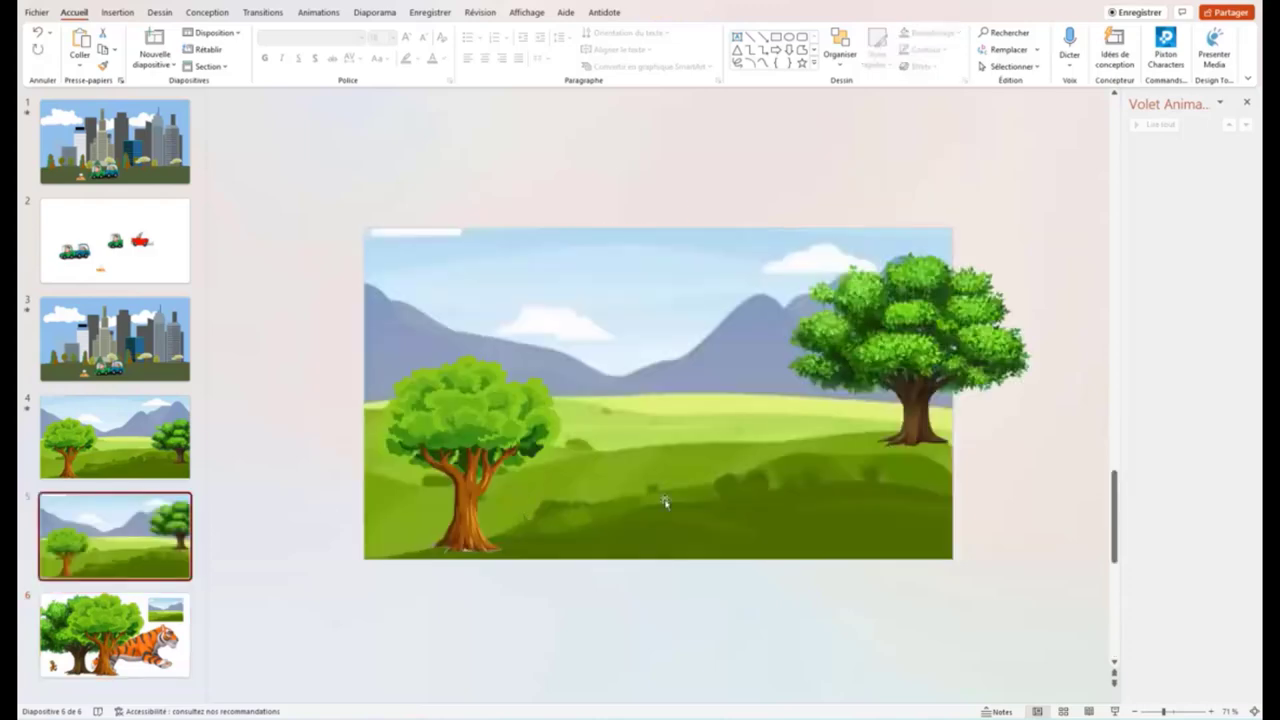
left_click(666, 456)
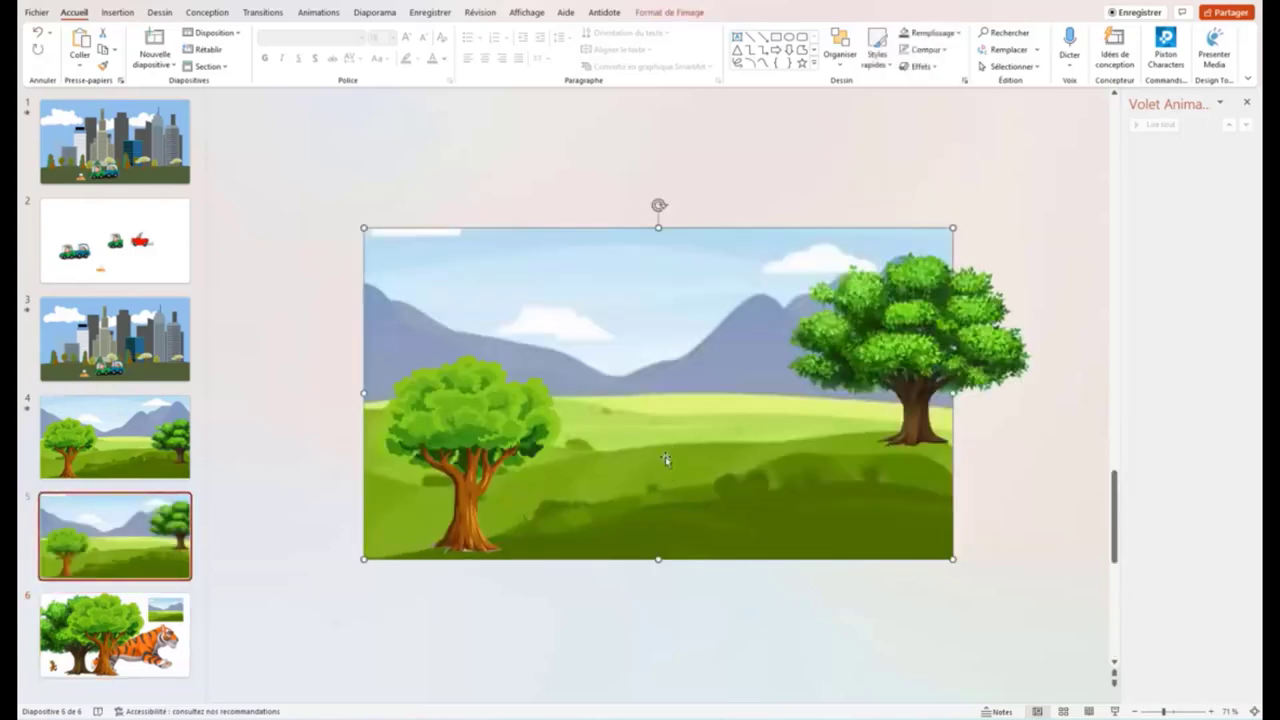
key("ctrl+v")
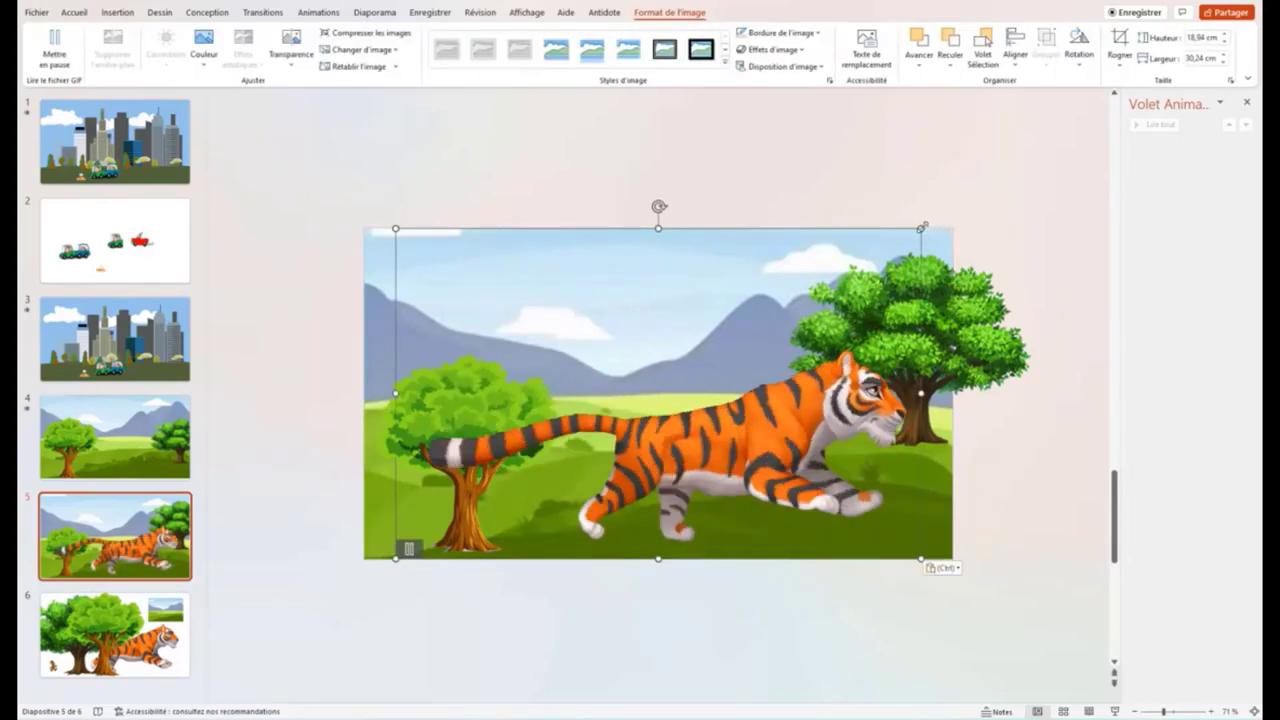
mouse_move(921, 229)
left_mouse_down()
mouse_move(620, 453)
mouse_move(252, 483)
mouse_move(336, 530)
left_mouse_up()
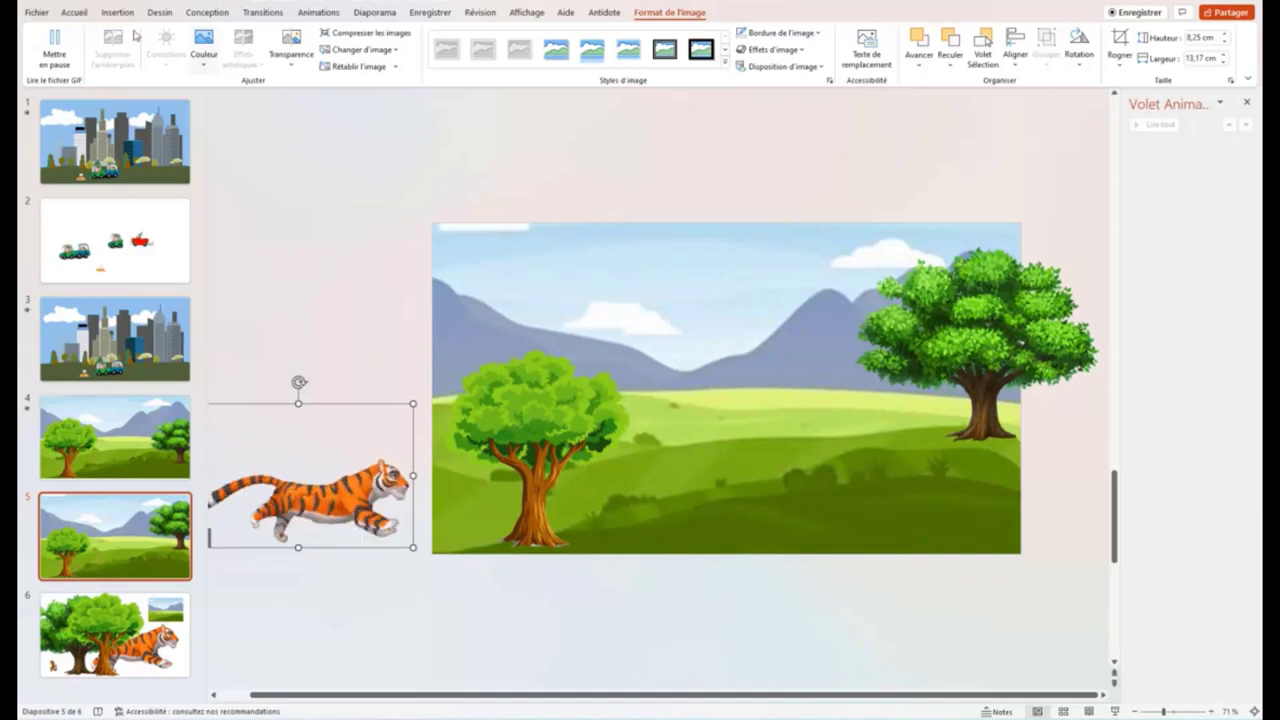
Give the tiger a straight-line (Lignes) motion path running to the right
left_click(335, 12)
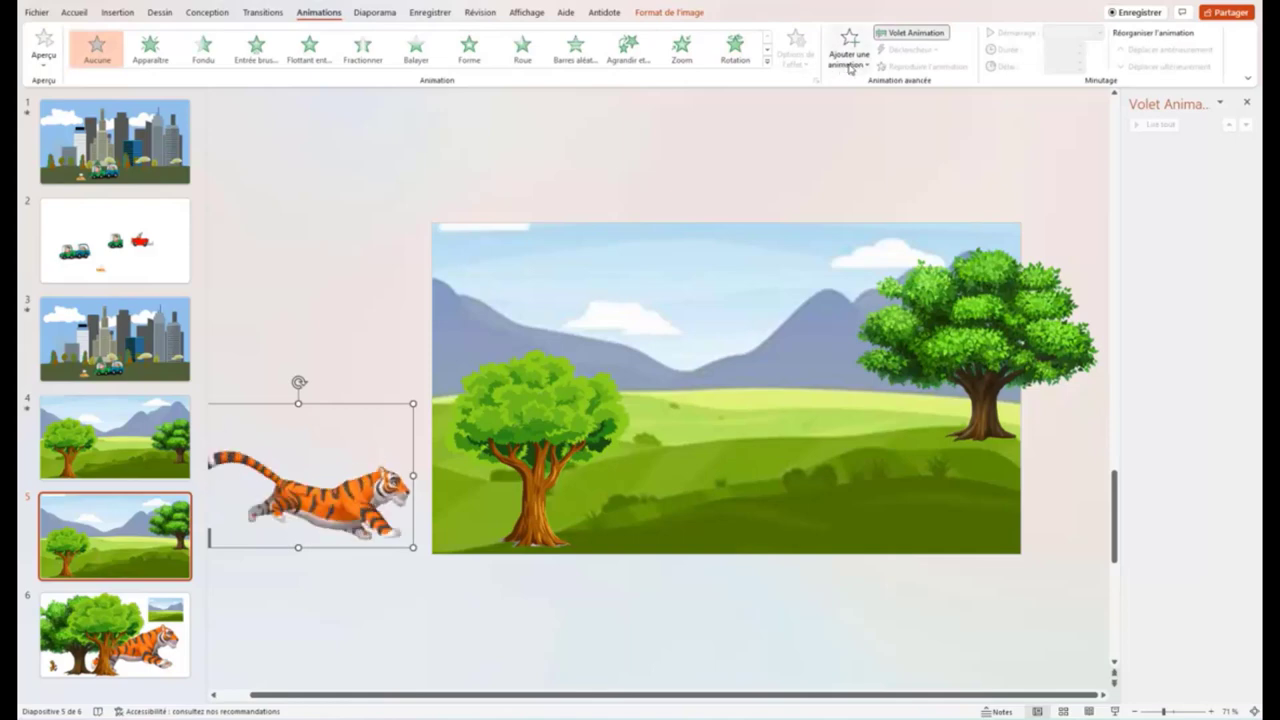
left_click(767, 61)
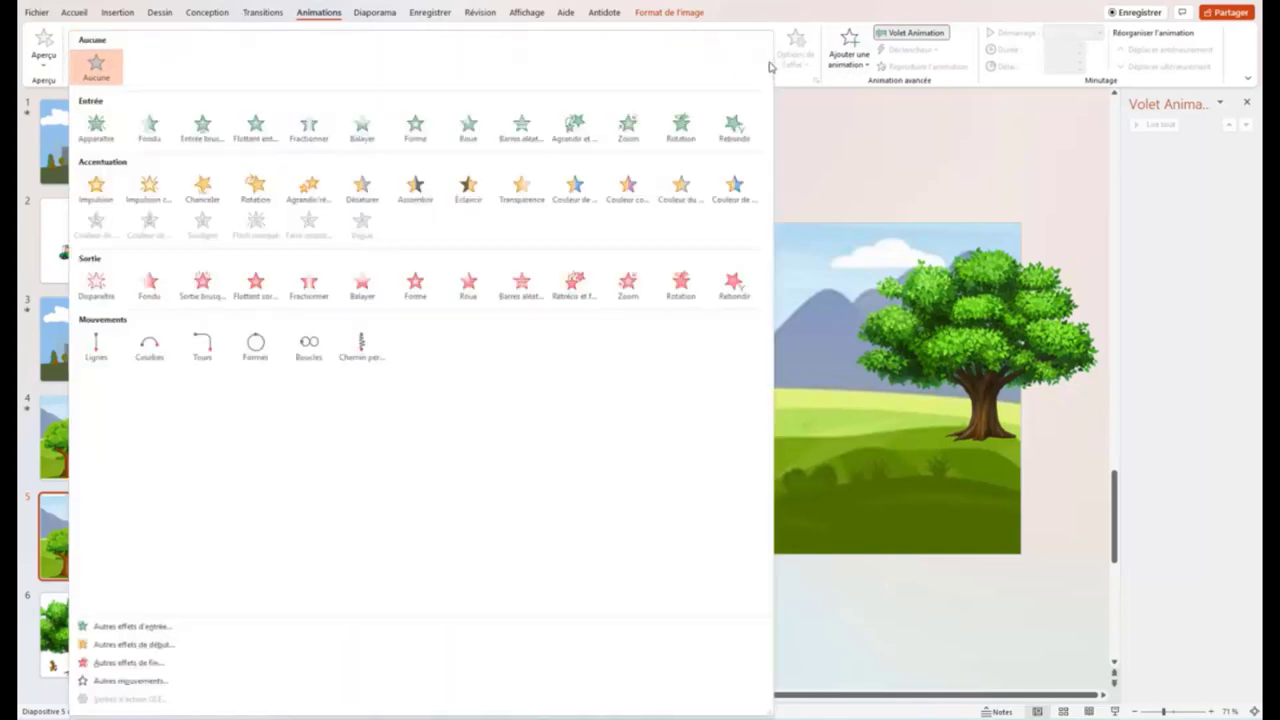
left_click(96, 343)
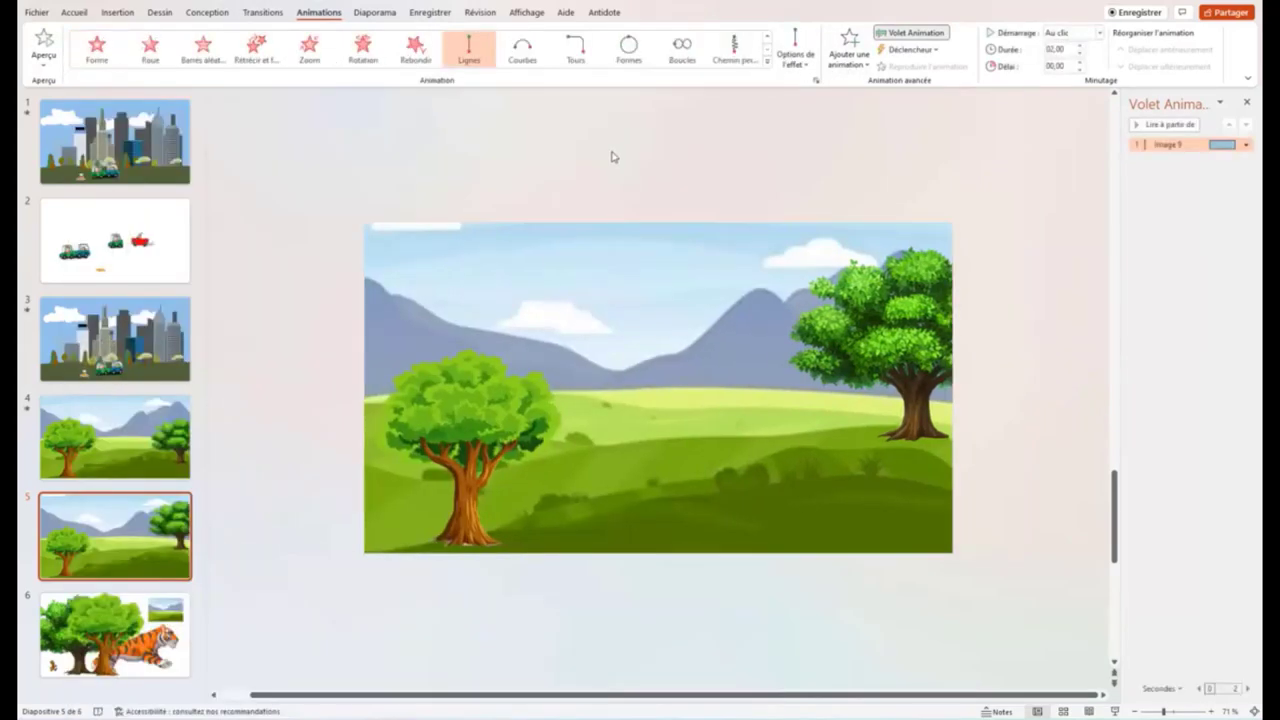
left_click(807, 66)
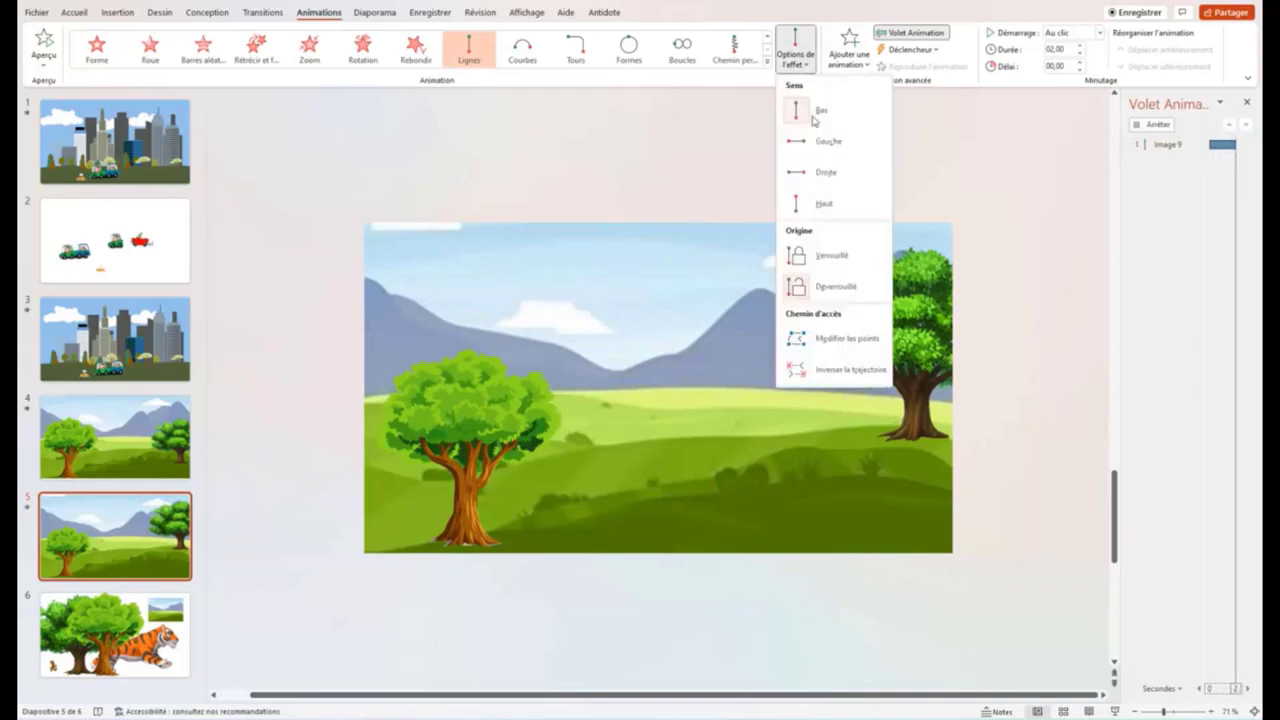
left_click(826, 175)
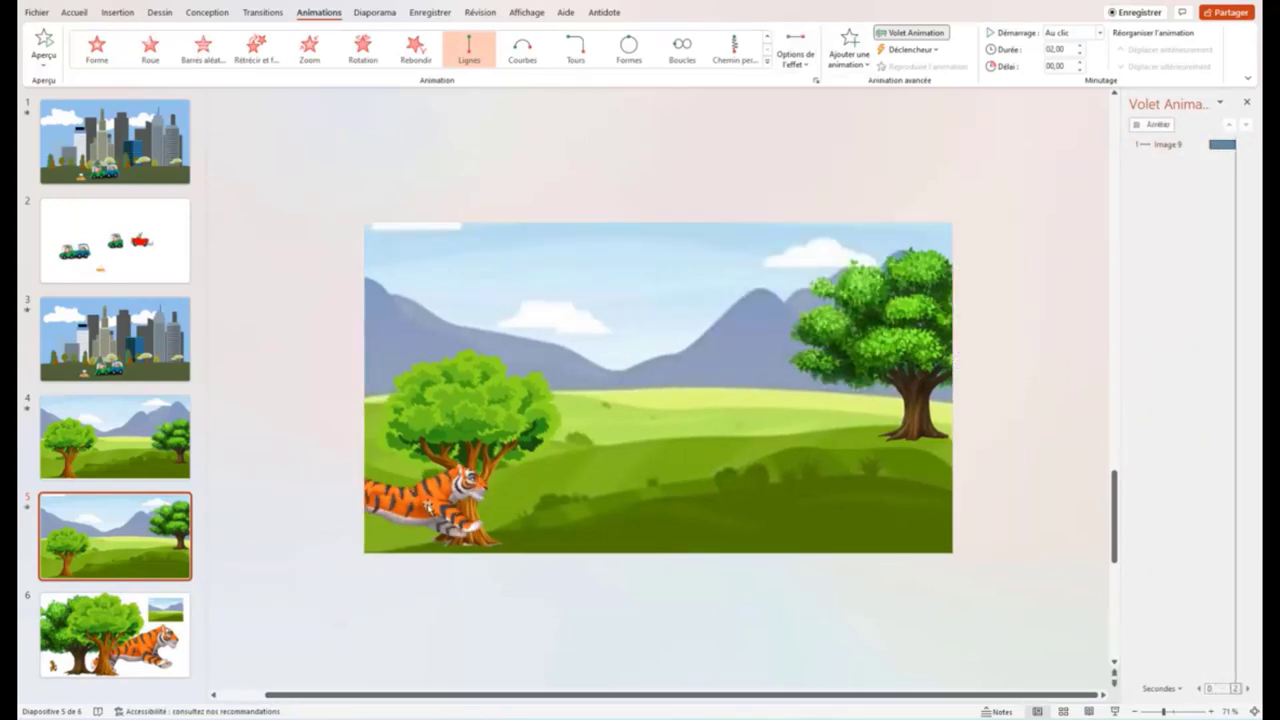
left_click(430, 508)
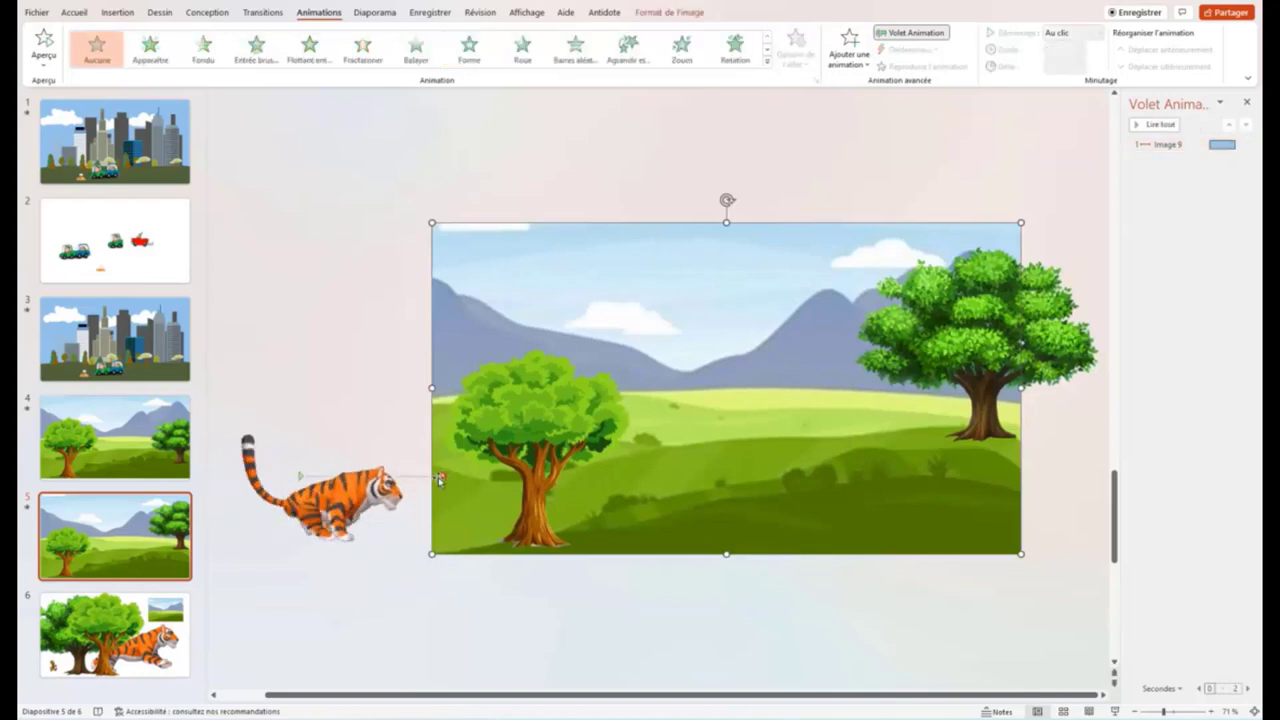
Drag the left tree left so it overlaps the slide's left edge
left_click(446, 477)
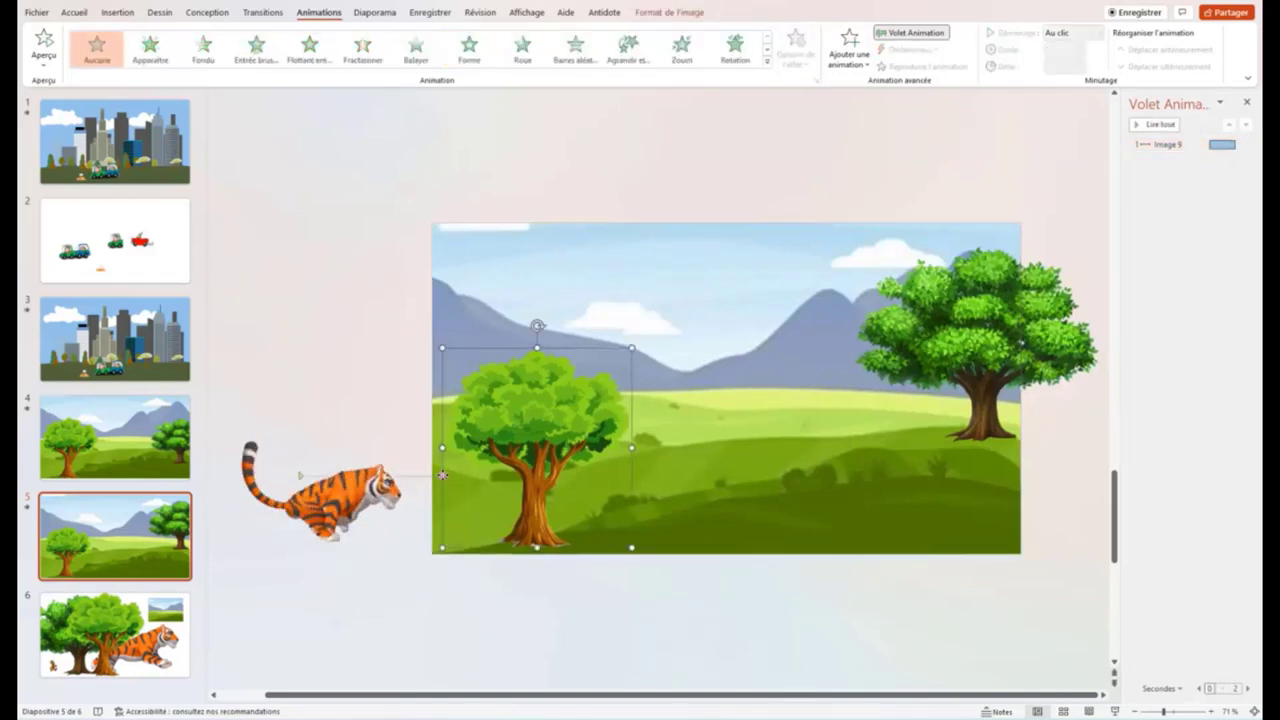
left_click_drag(443, 475, 415, 475)
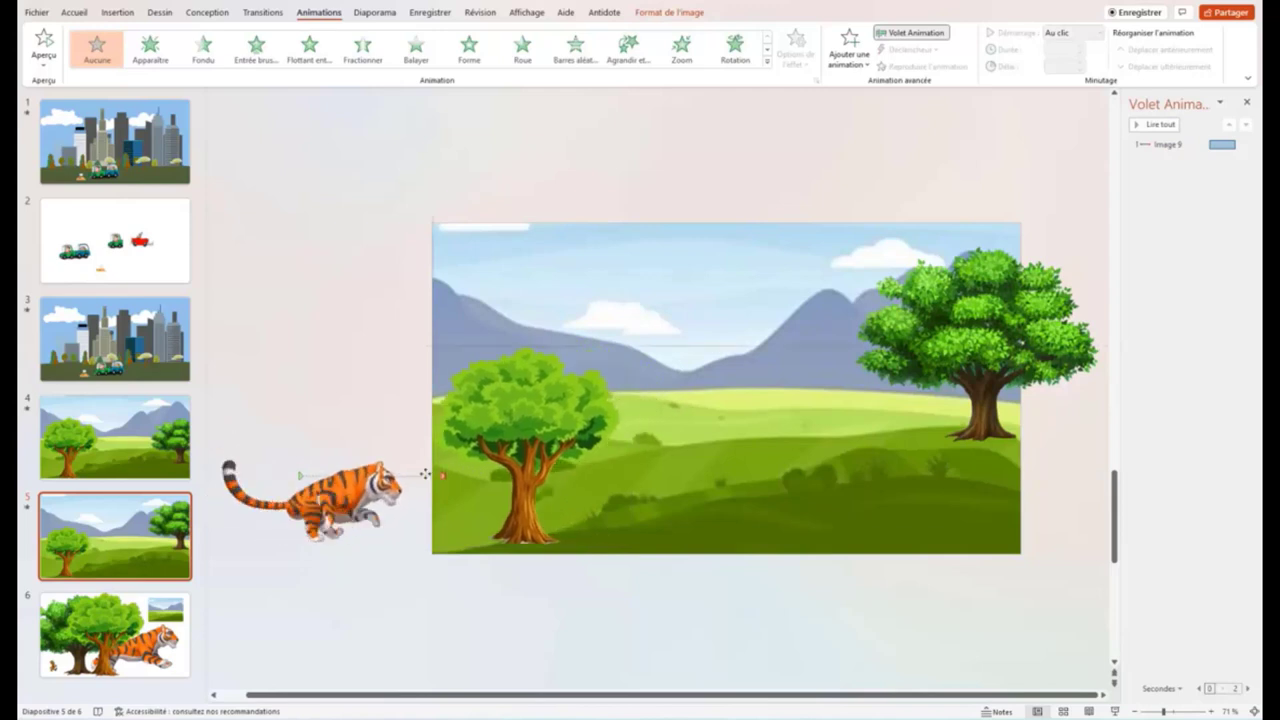
left_click_drag(414, 474, 414, 474)
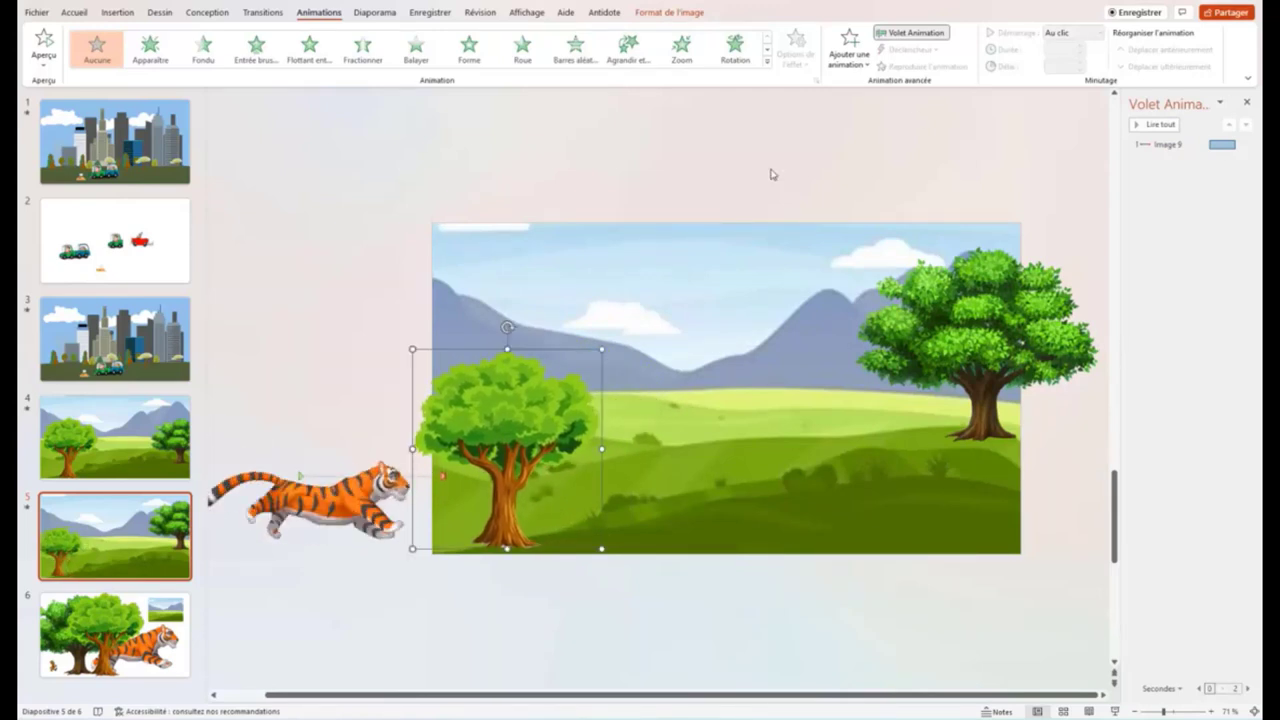
left_click(75, 13)
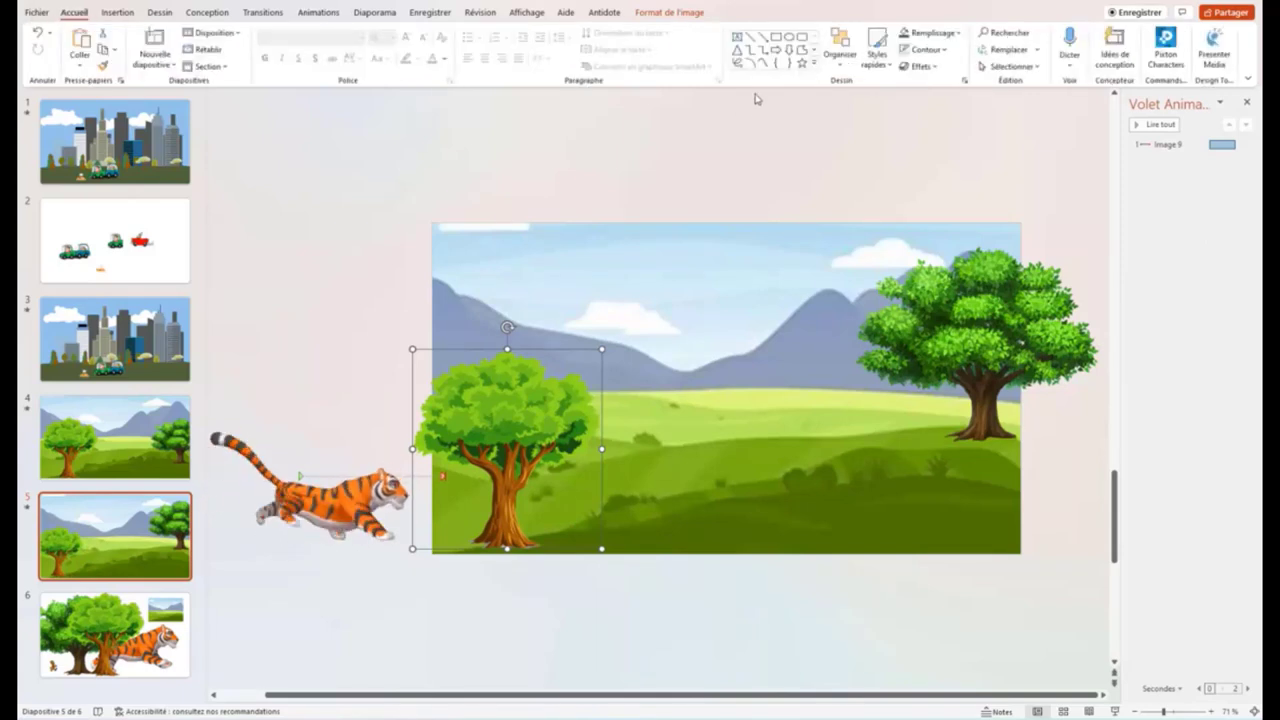
Hide the left tree (Image 4) in the Selection pane and select the tiger's animation
left_click(1036, 66)
left_click(1033, 121)
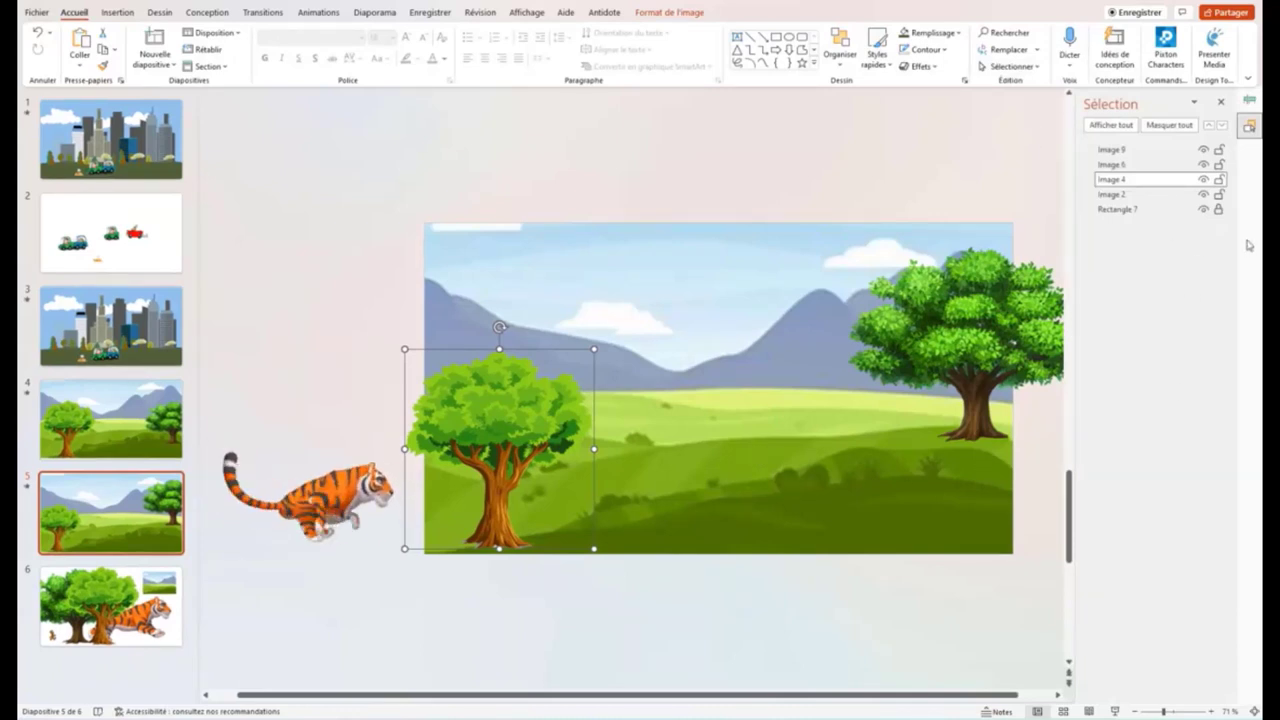
left_click(1203, 180)
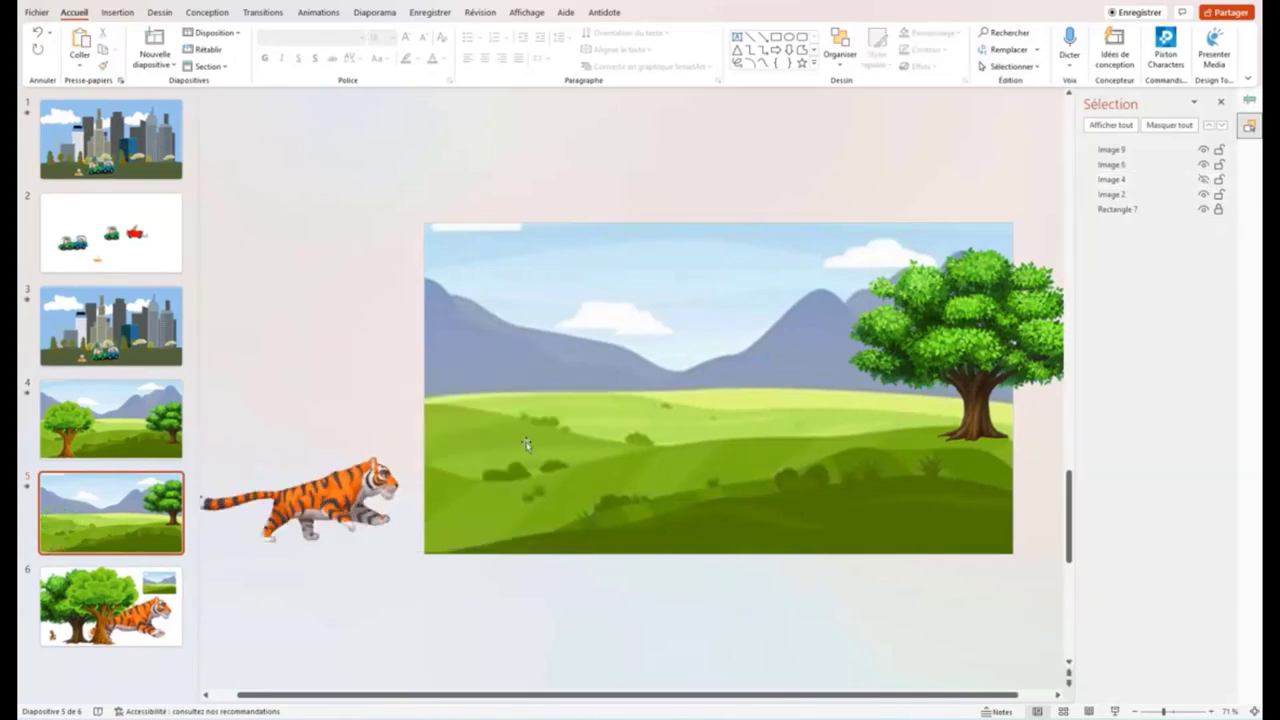
left_click(255, 460)
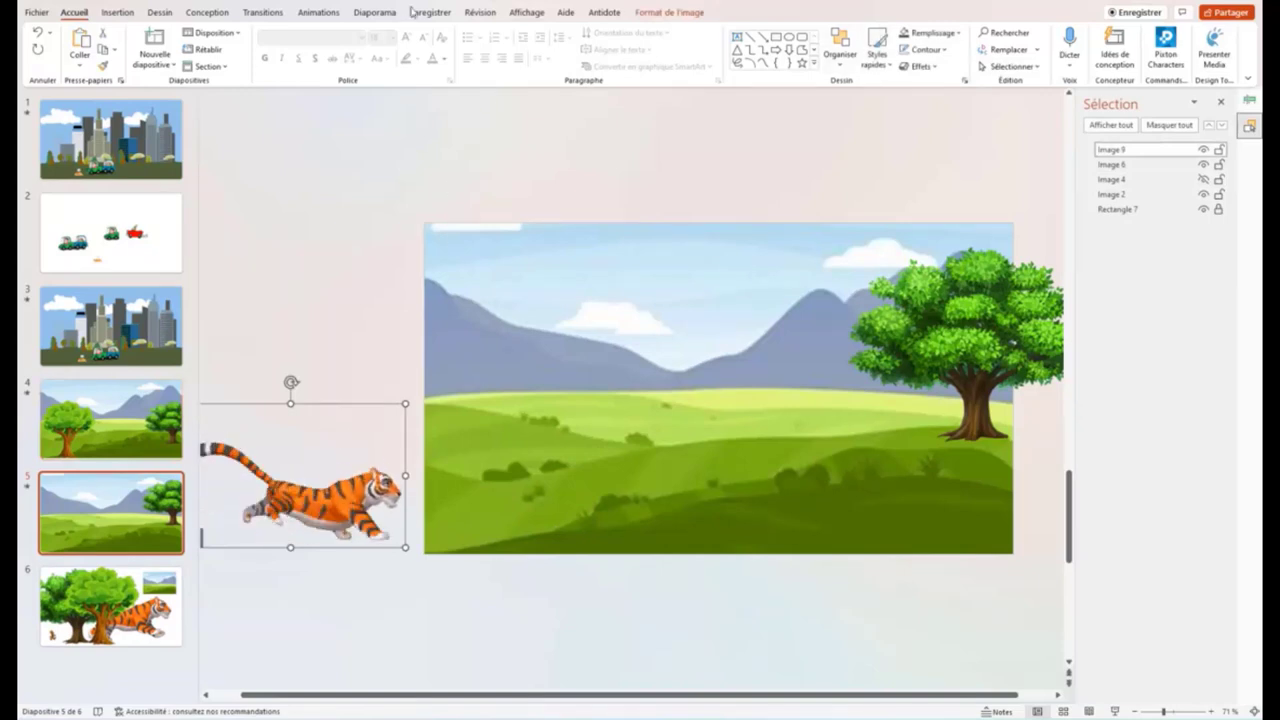
left_click(325, 14)
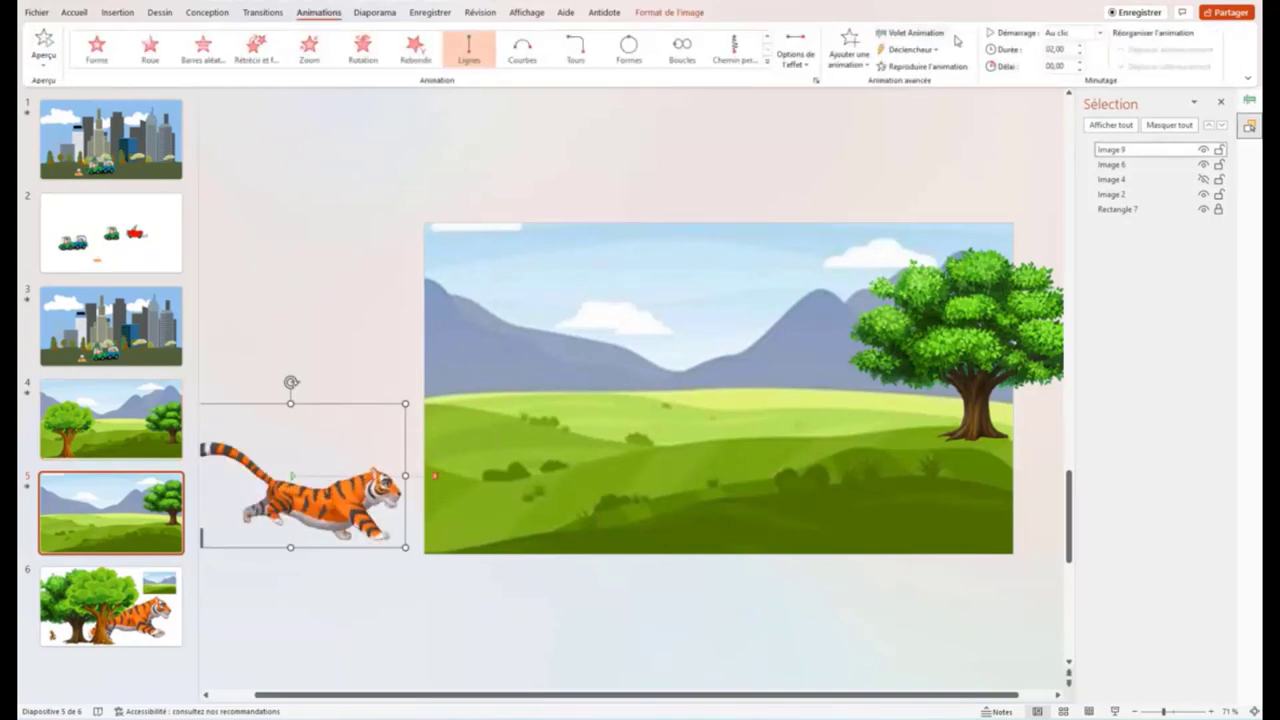
left_click(940, 36)
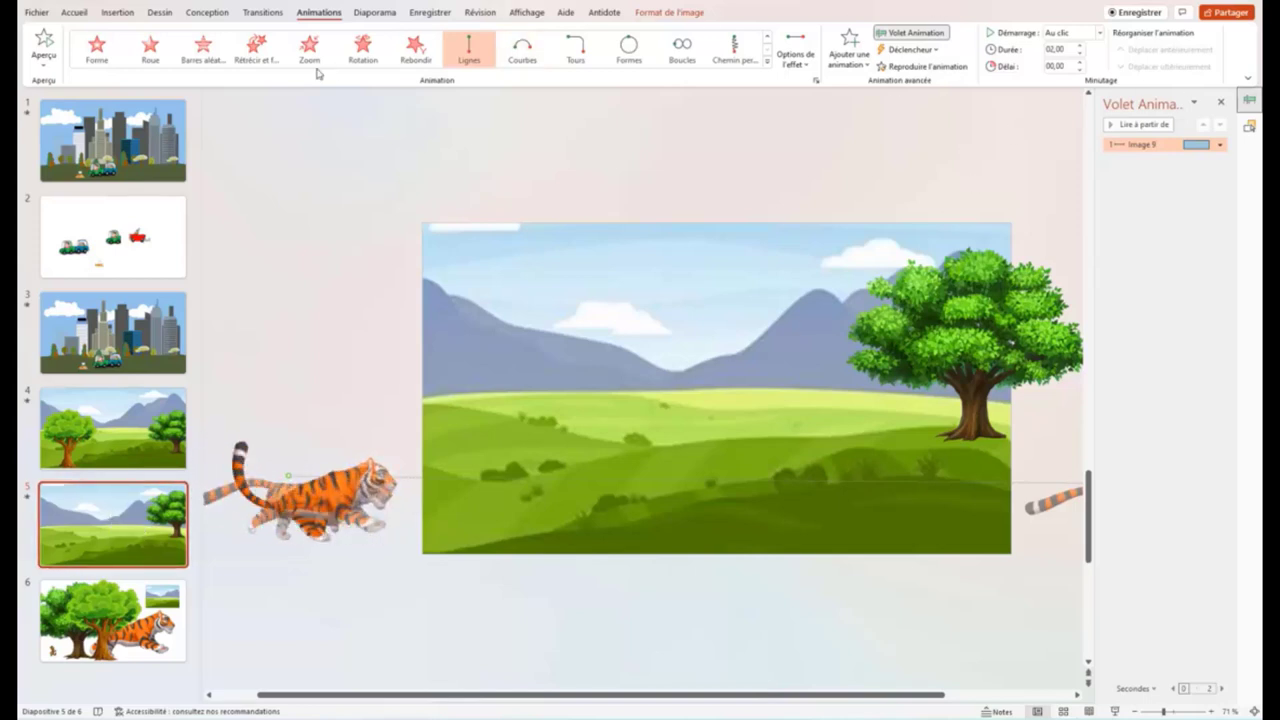
Unhide Image 4 and preview the tiger running across the slide
left_click(74, 12)
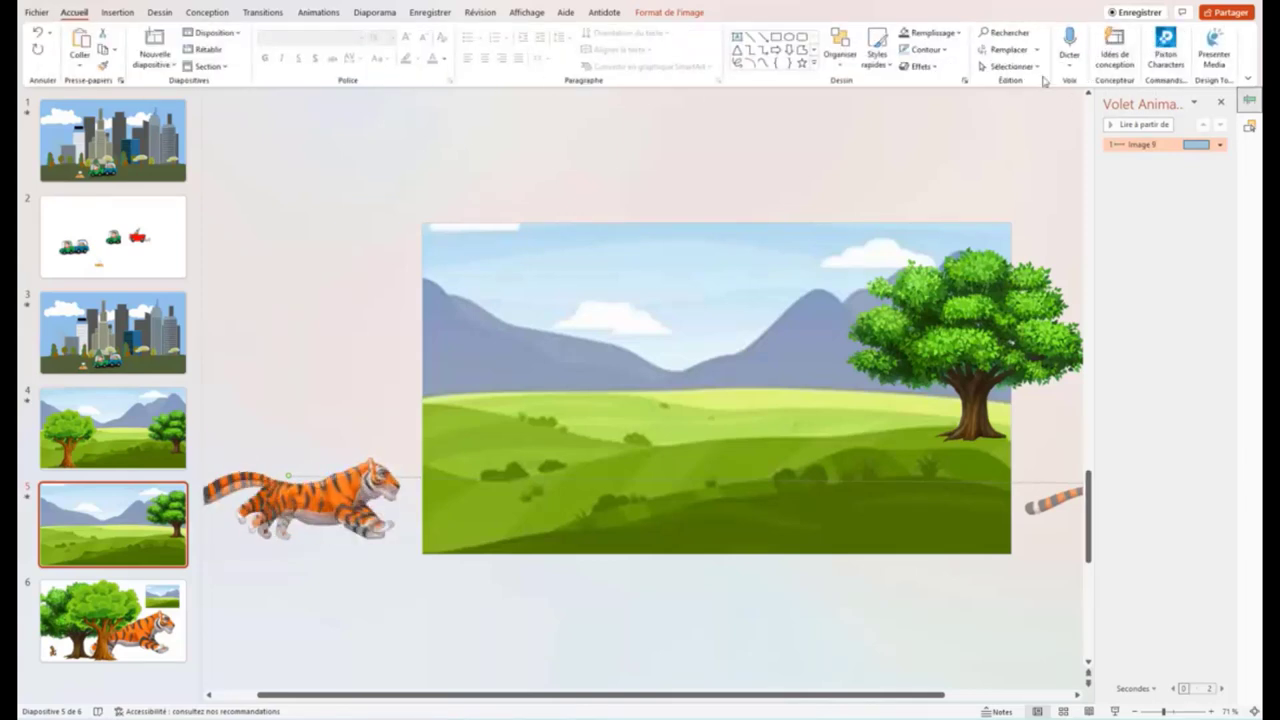
left_click(1037, 71)
left_click(1028, 120)
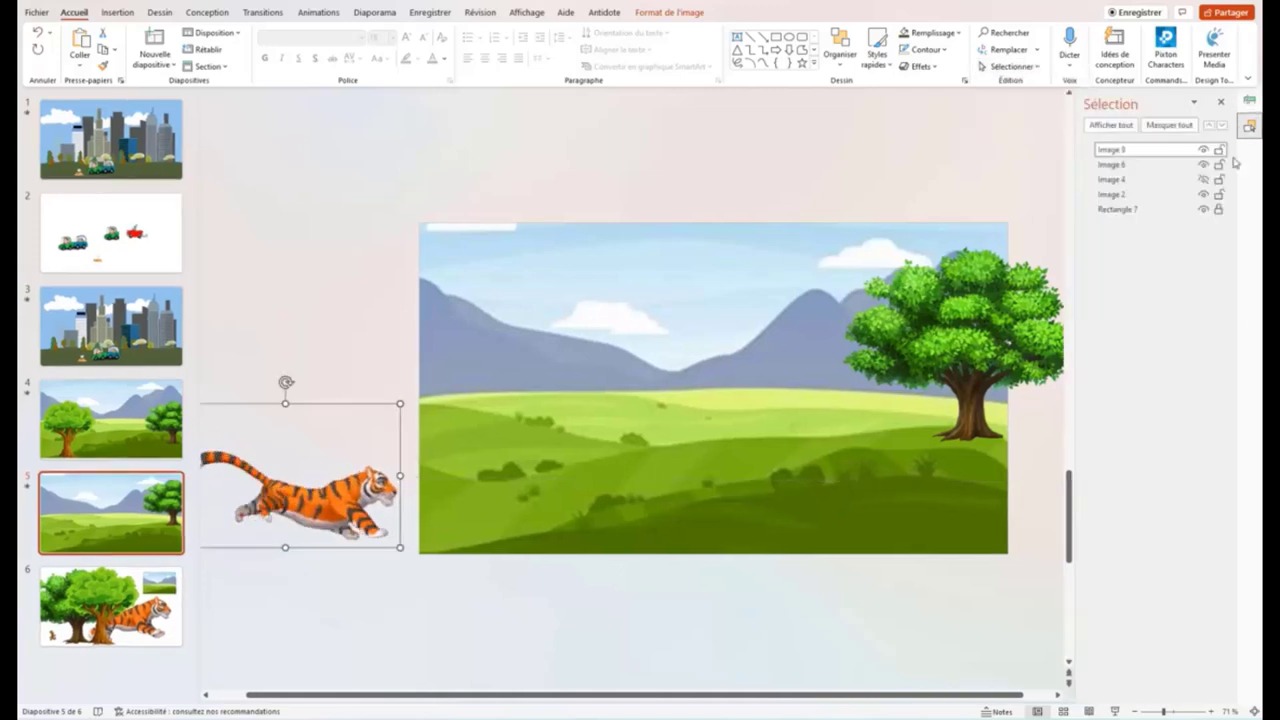
left_click(1203, 179)
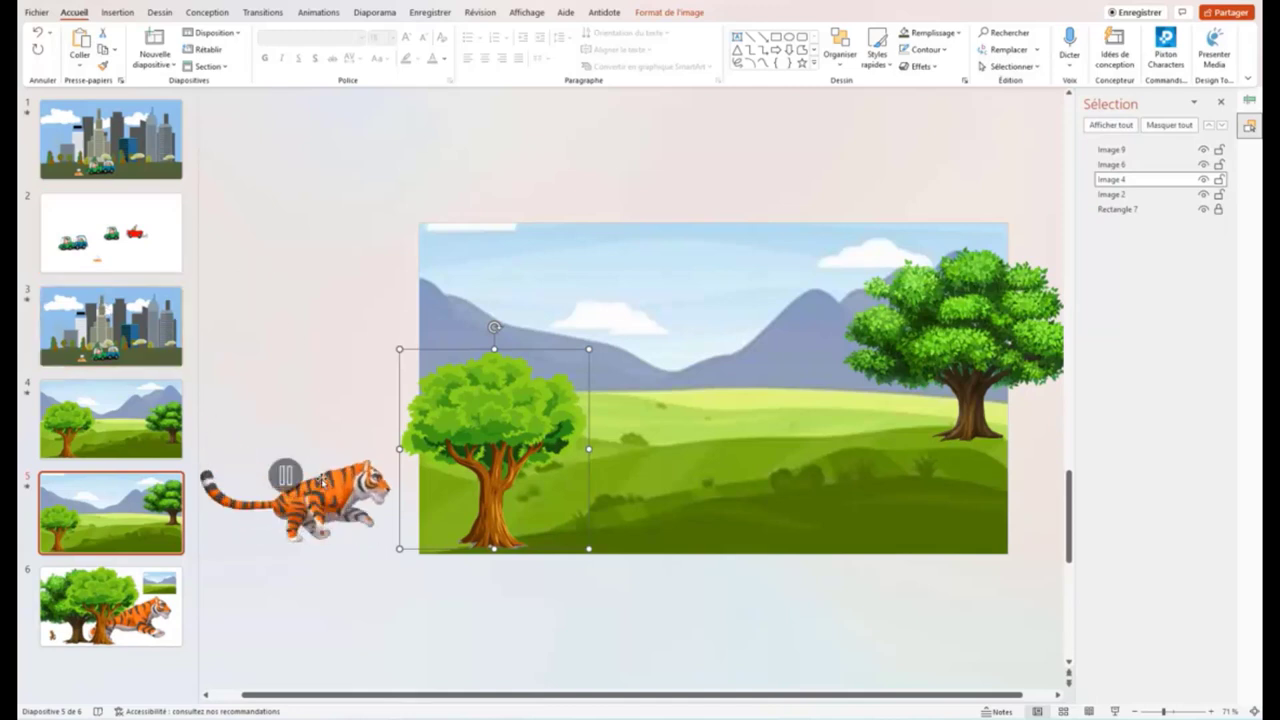
left_click(27, 488)
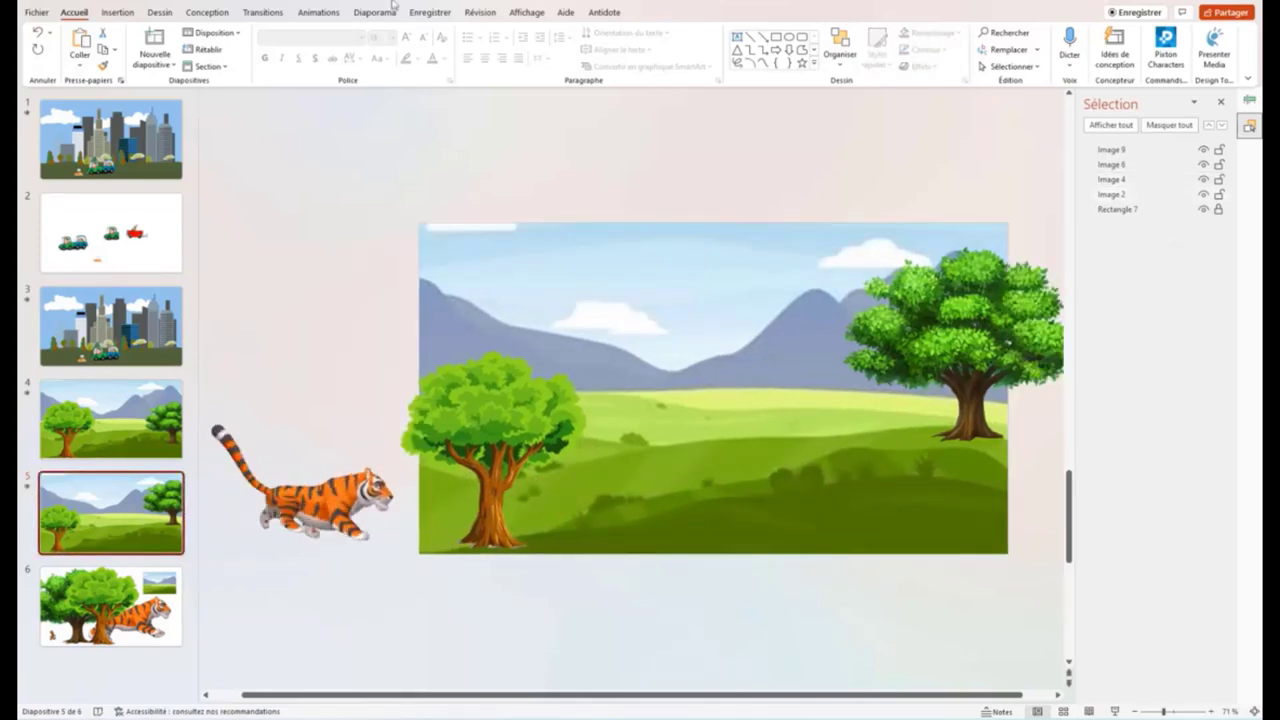
Set the tiger's Image 9 animation to start with the previous animation
left_click(1248, 100)
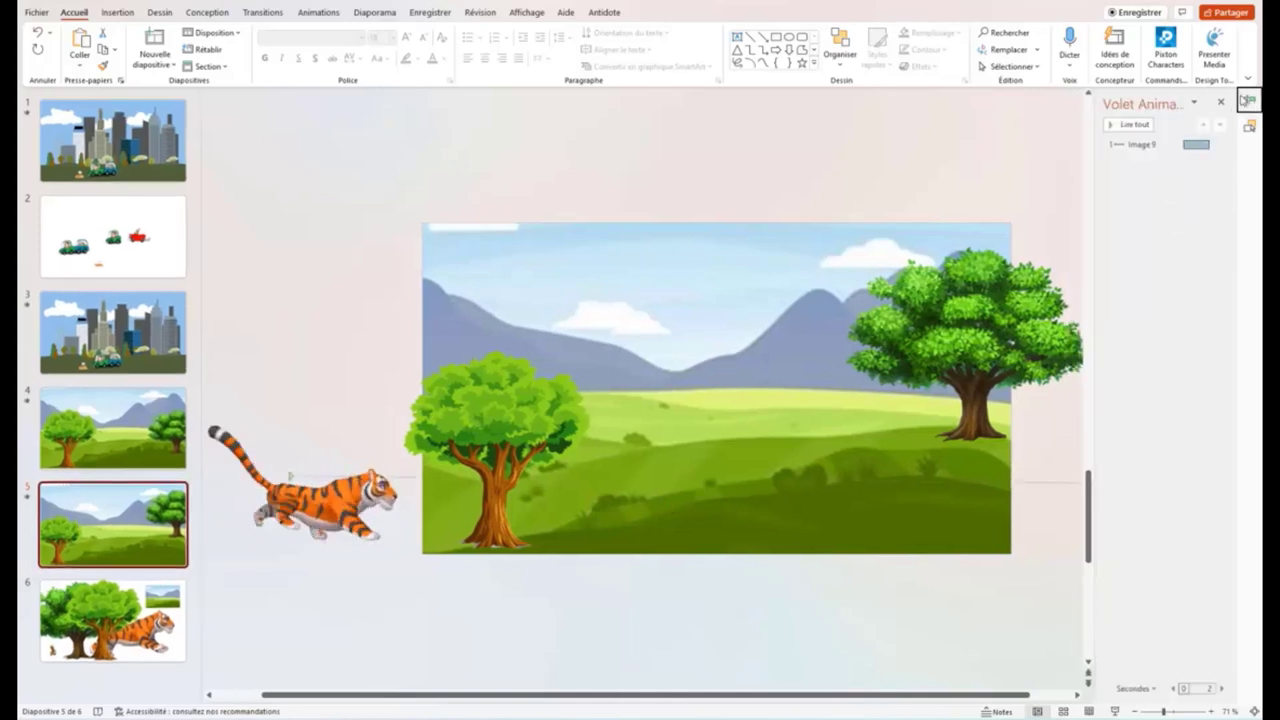
left_click(1219, 146)
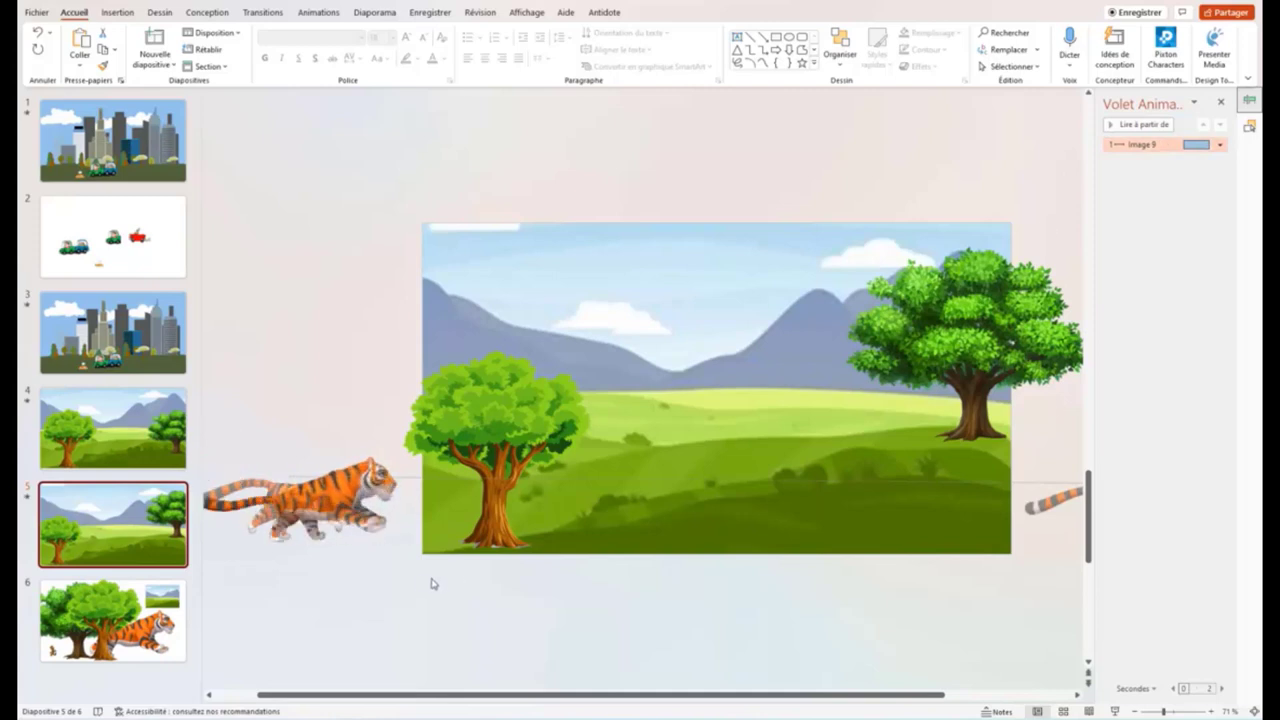
left_click(310, 490)
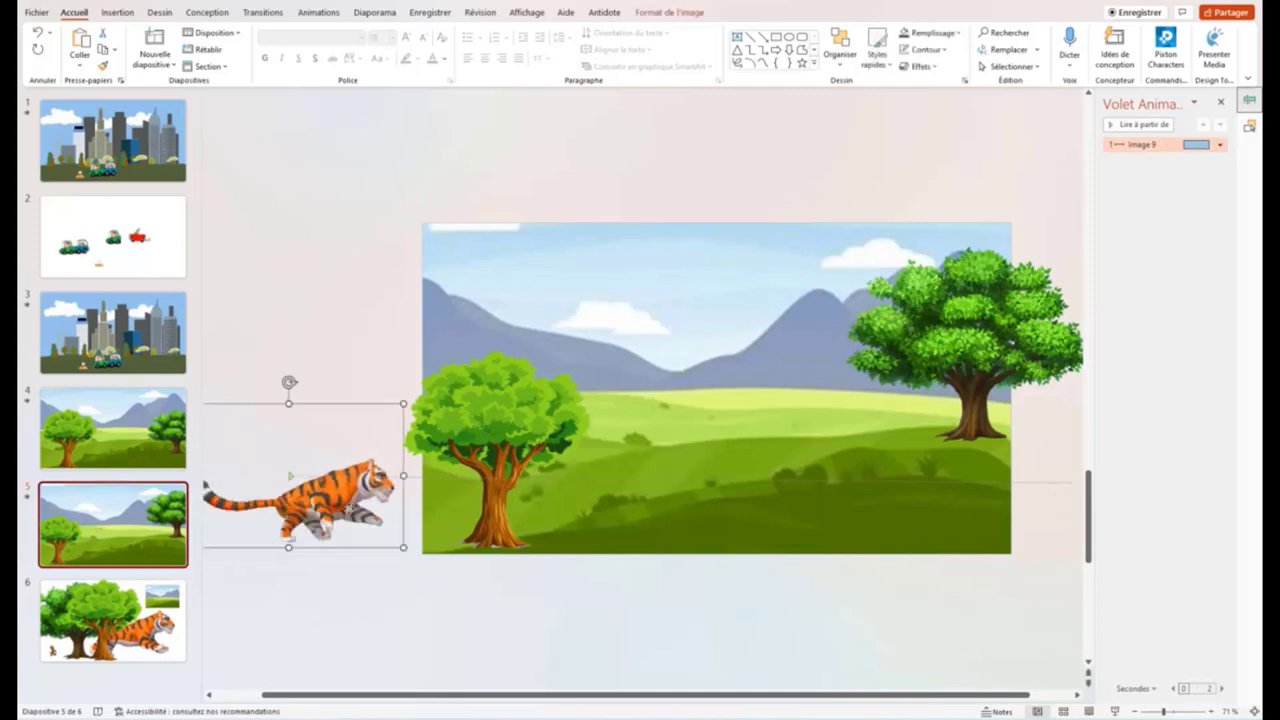
left_click(1220, 145)
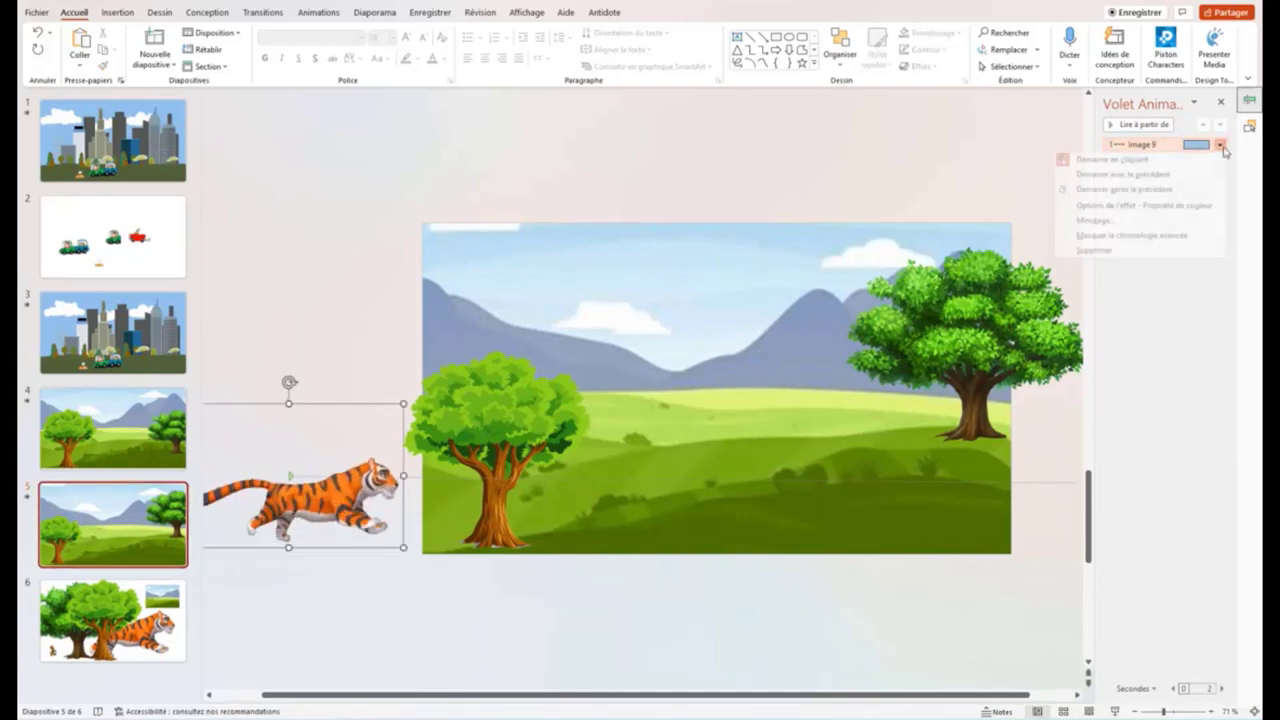
left_click(1116, 175)
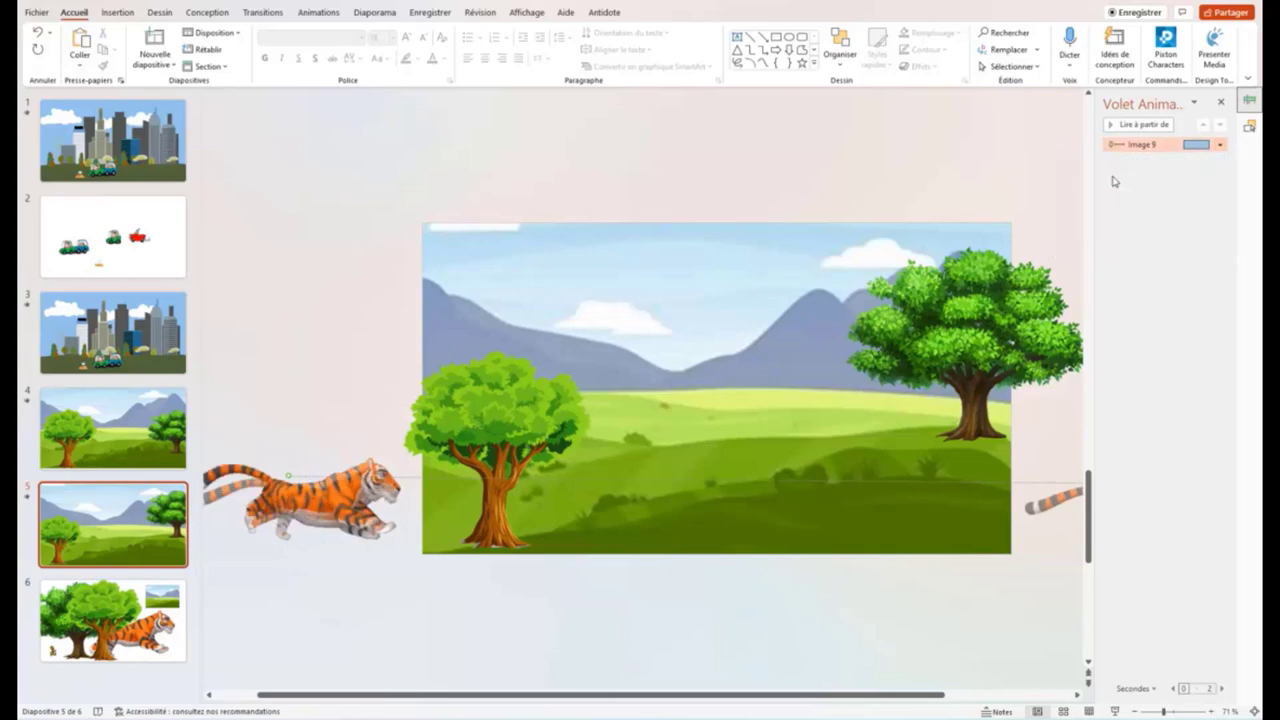
left_click(1220, 145)
Set the tiger motion's smooth start to 0 s and its duration to 5 seconds
left_click(1148, 205)
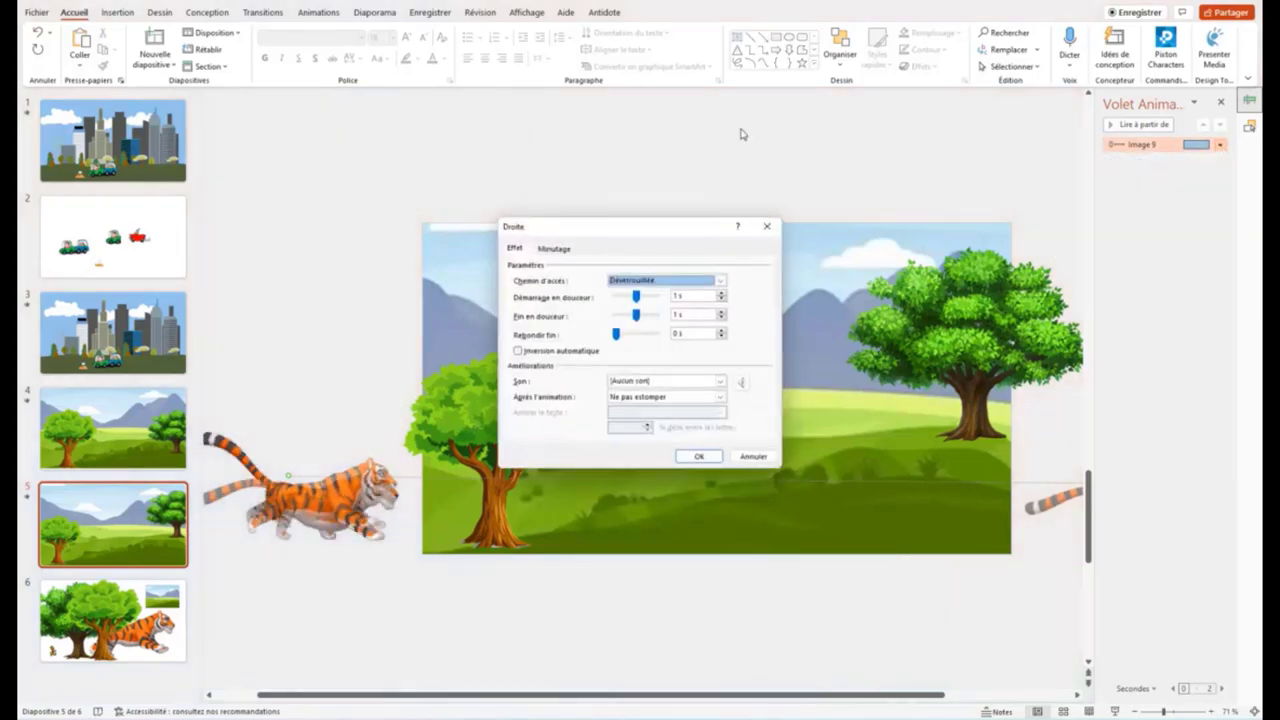
mouse_move(637, 301)
left_mouse_down()
mouse_move(601, 305)
mouse_move(620, 320)
left_mouse_up()
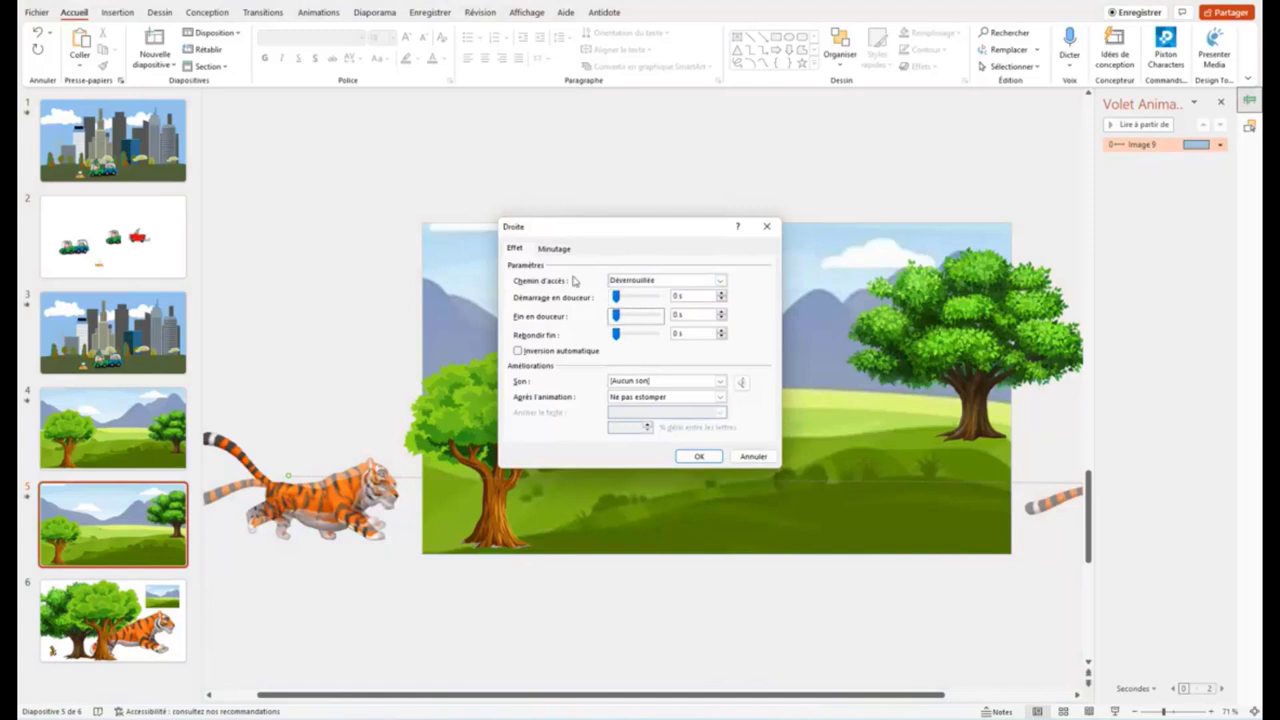
left_click(553, 249)
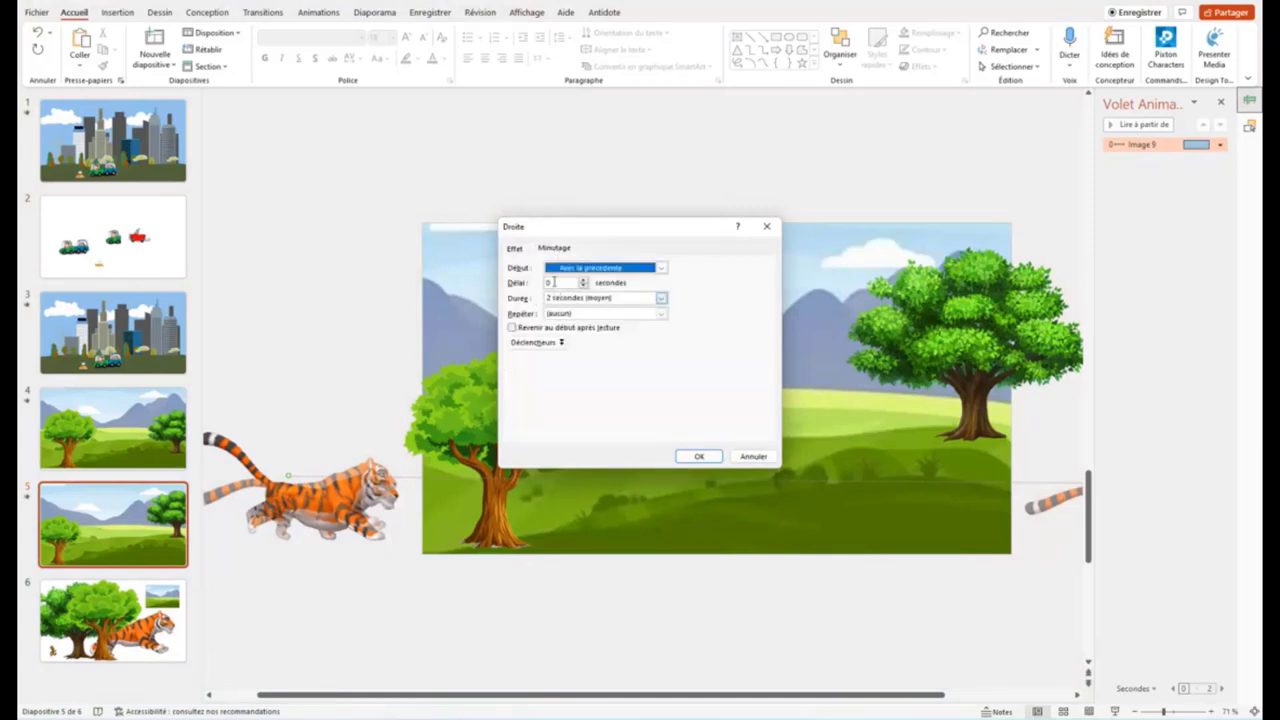
left_click(660, 300)
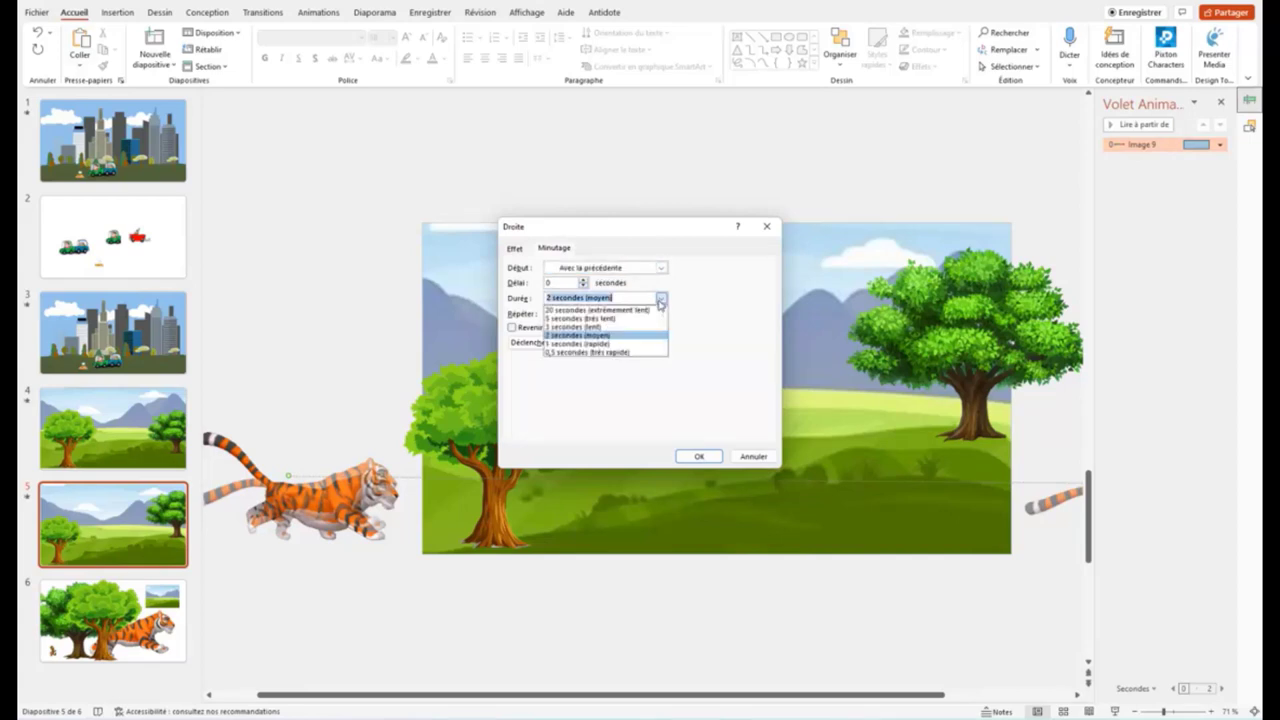
left_click(610, 318)
left_click(699, 457)
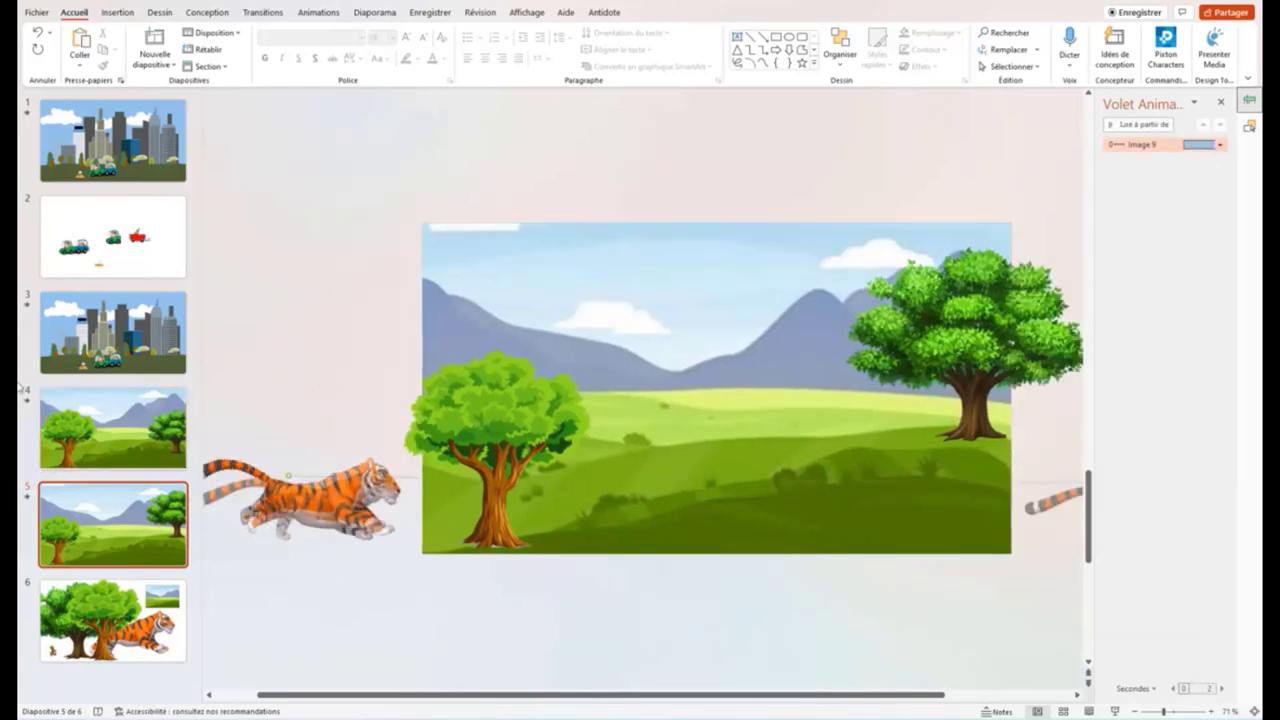
left_click(288, 475)
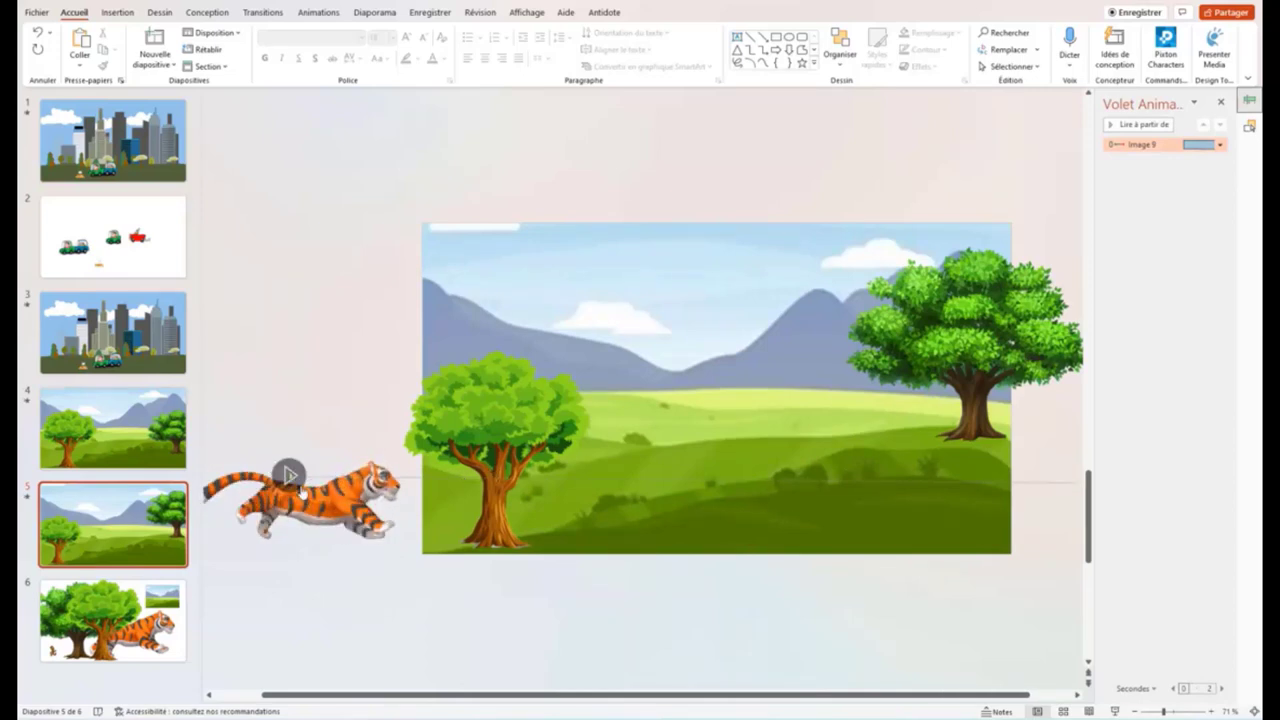
Bring the left tree to the front with Premier plan
left_click(28, 497)
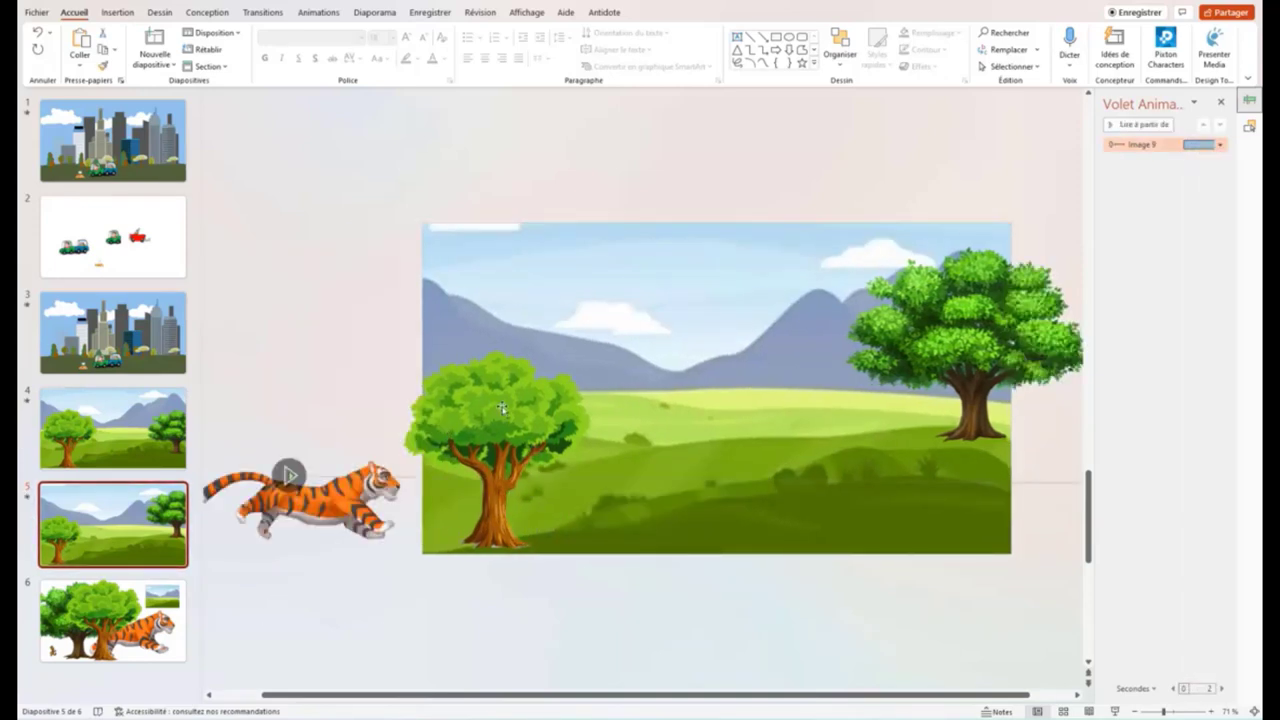
left_click(502, 408)
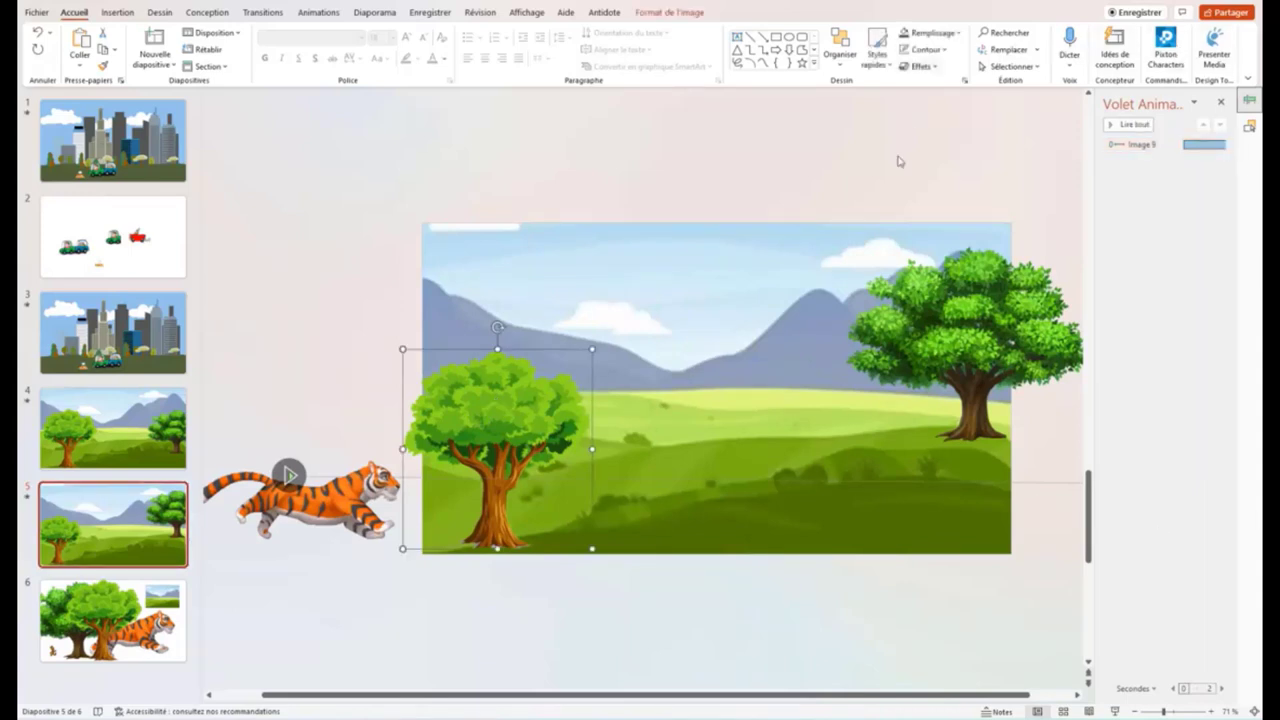
right_click(481, 374)
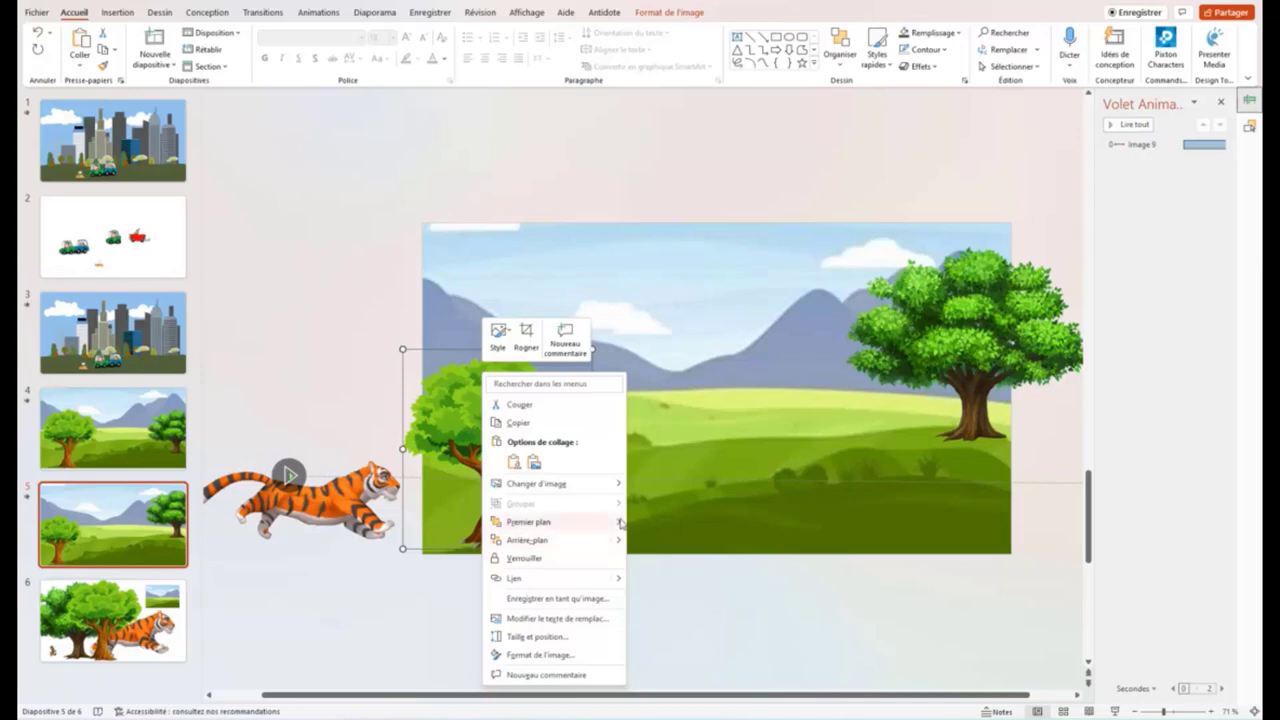
mouse_move(621, 523)
left_click(672, 524)
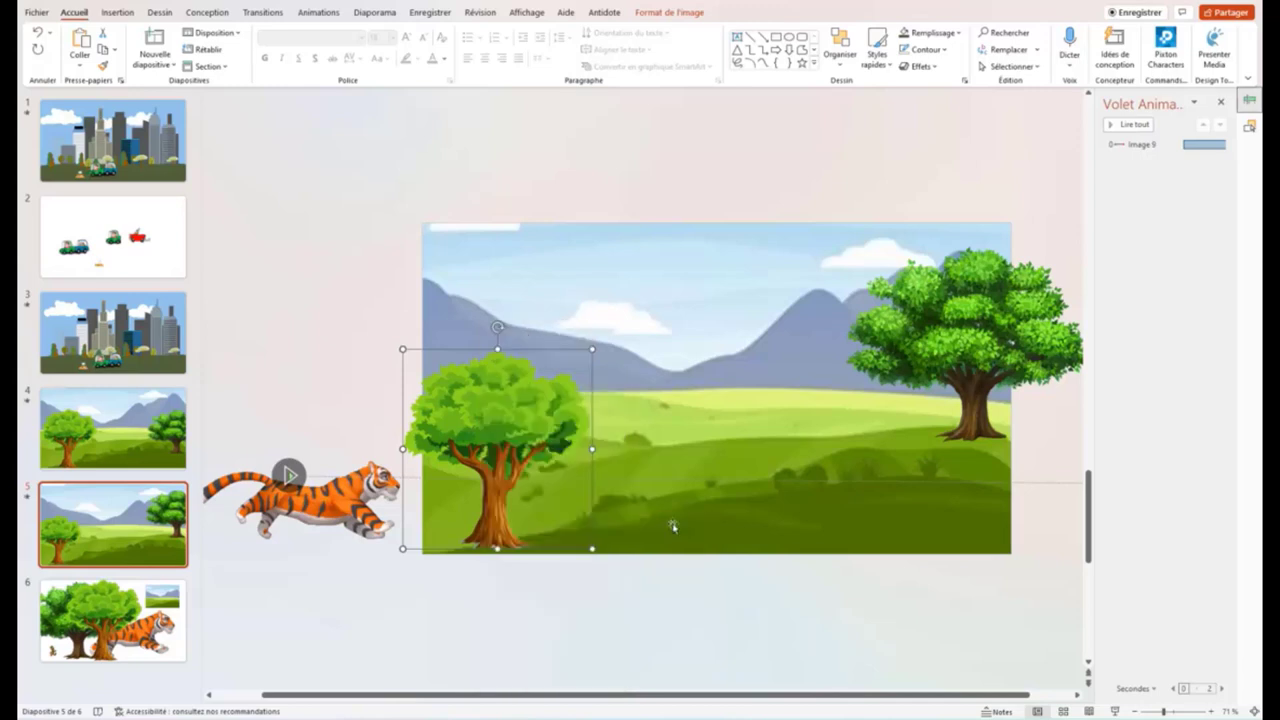
Replay the animation and move the right tree slightly lower
left_click(28, 500)
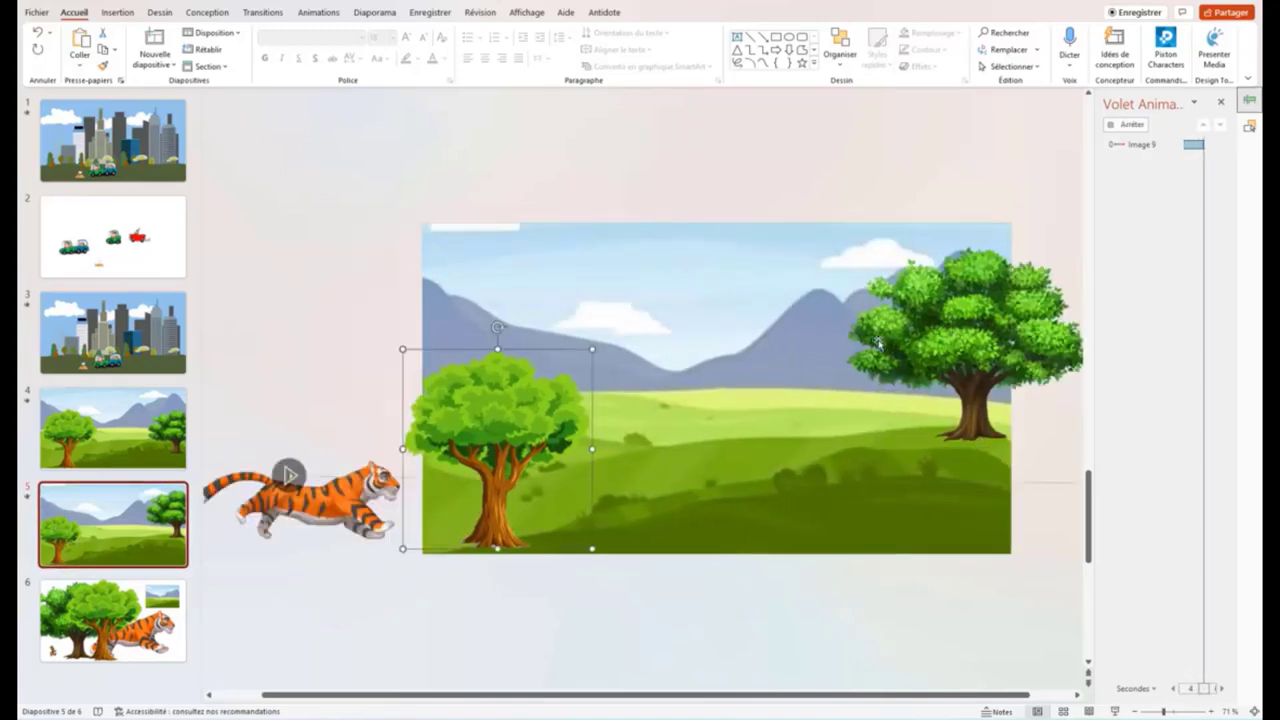
left_click_drag(935, 339, 936, 357)
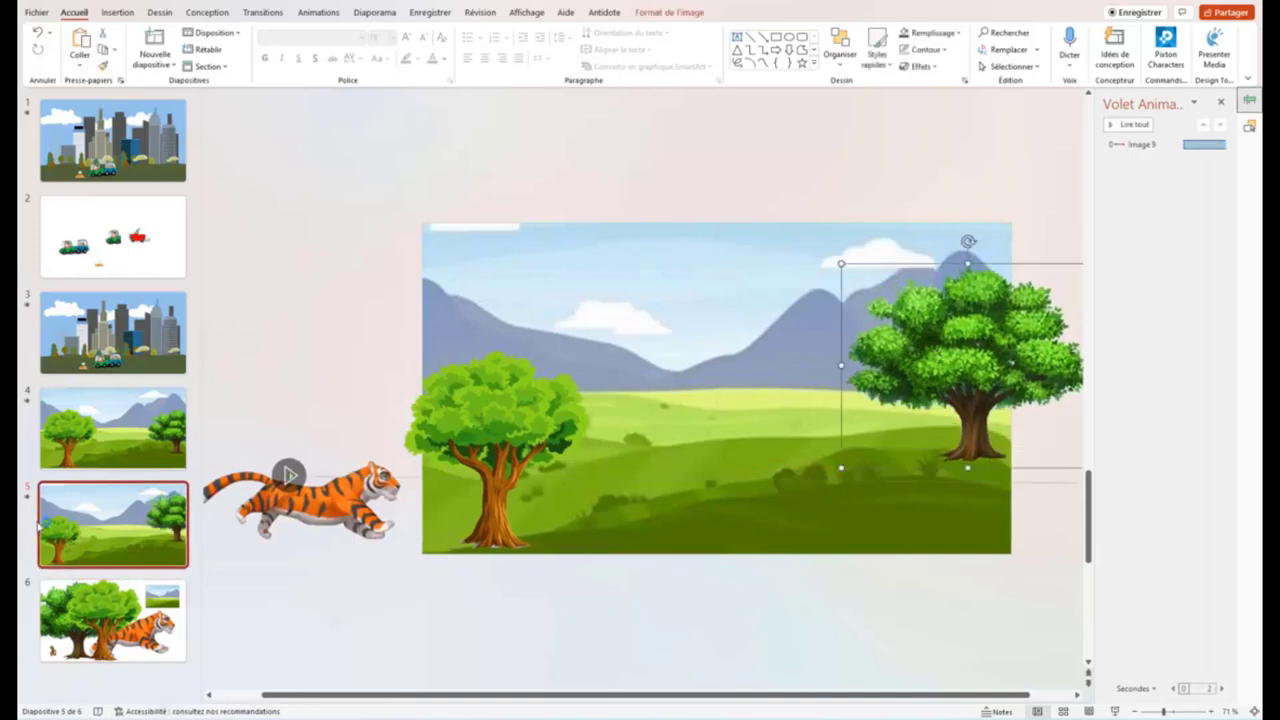
left_click(66, 640)
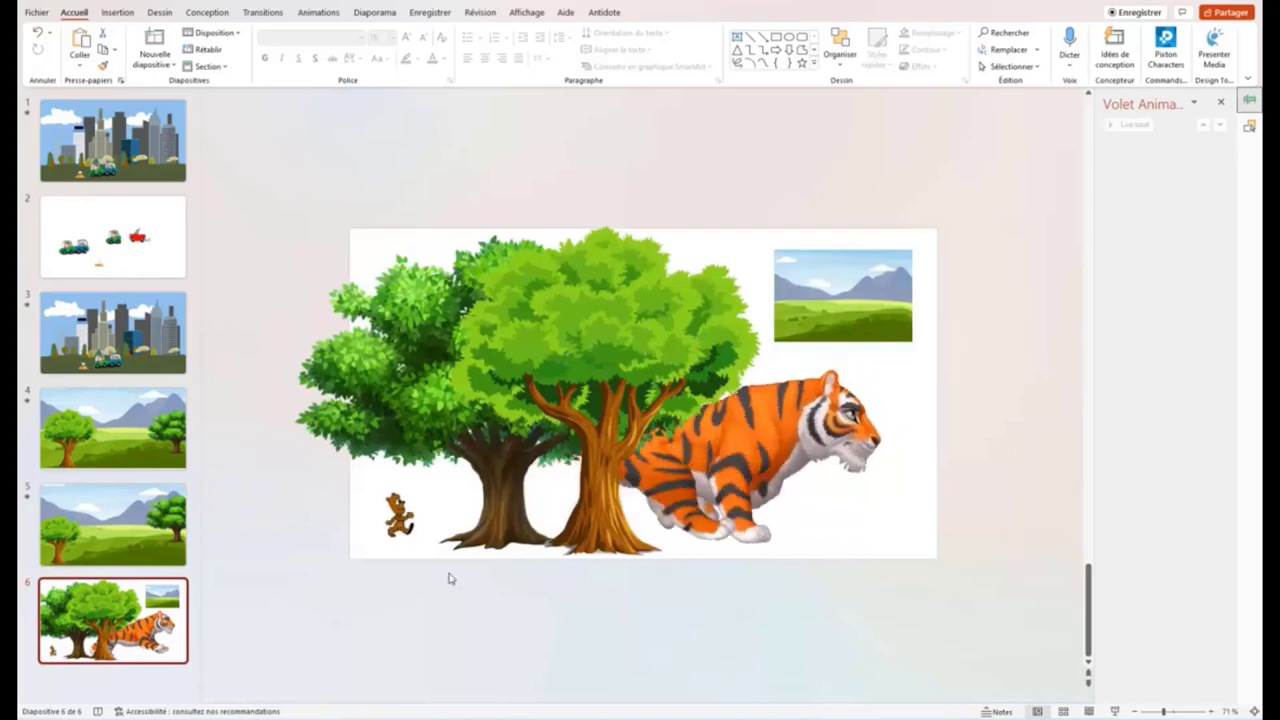
Copy the squirrel from slide 6 and paste it on slide 5 beside the tiger
left_click(398, 512)
right_click(398, 512)
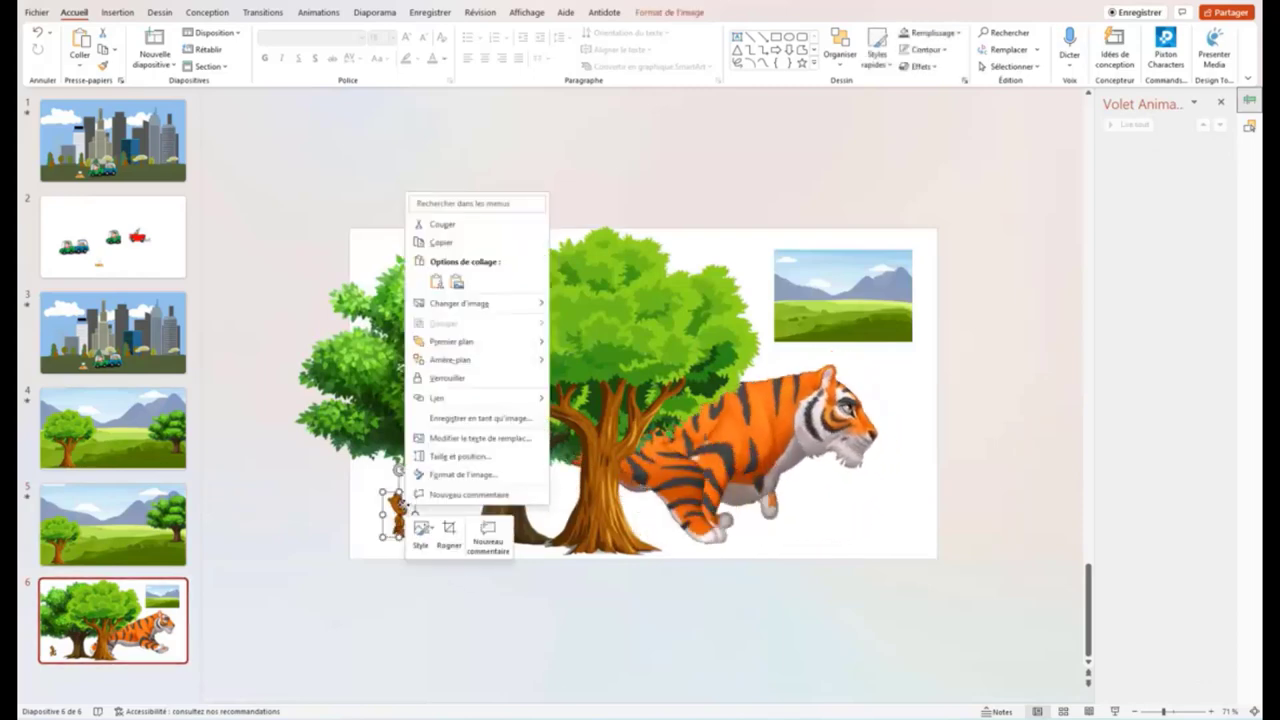
left_click(452, 246)
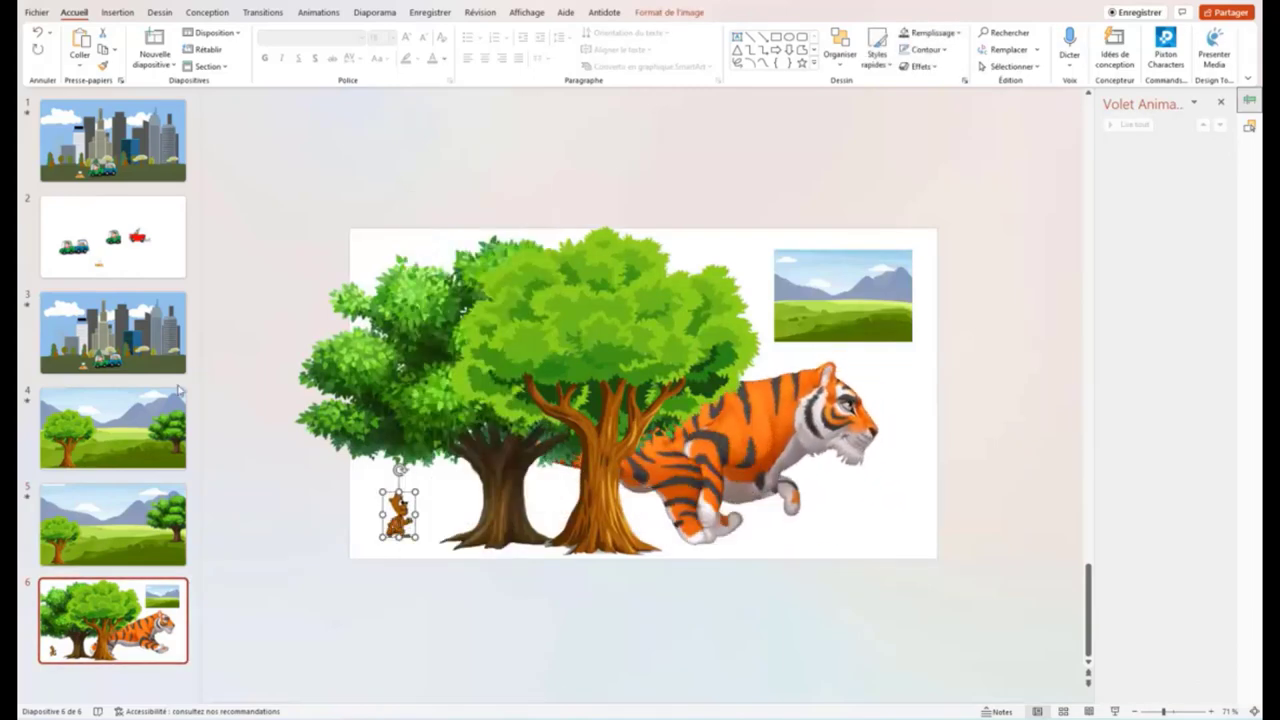
left_click(103, 550)
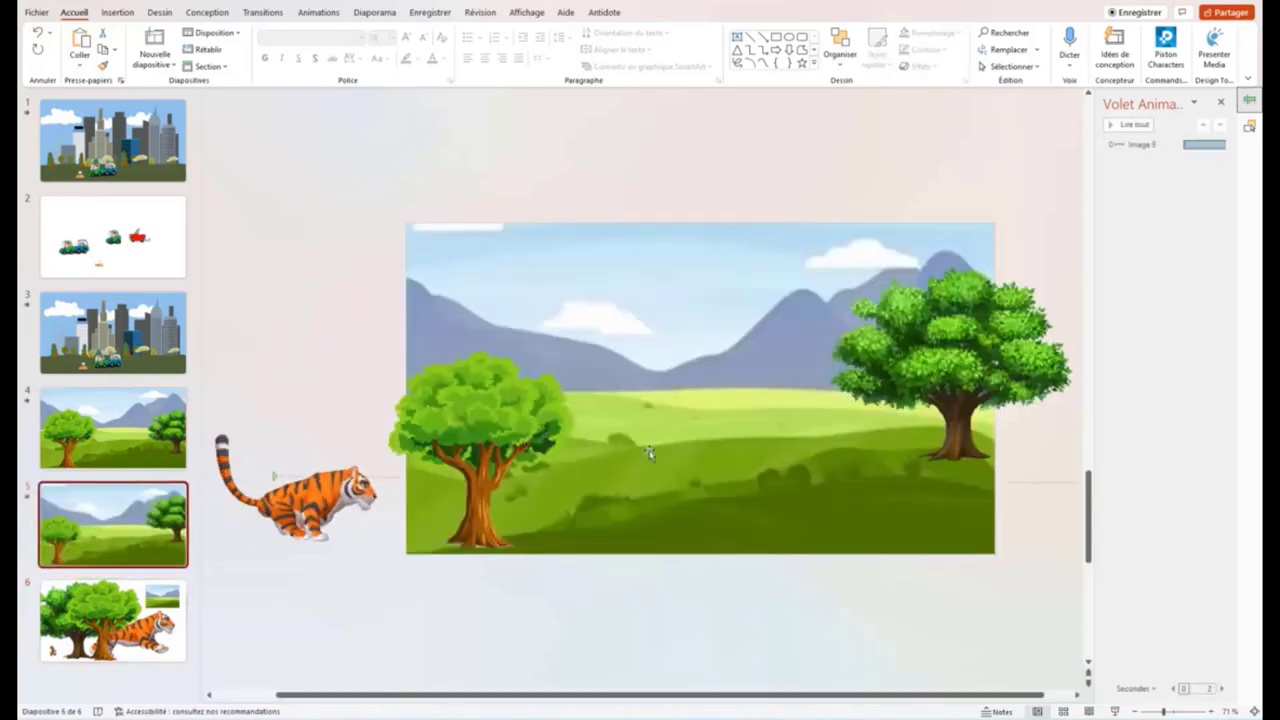
key("ctrl+v")
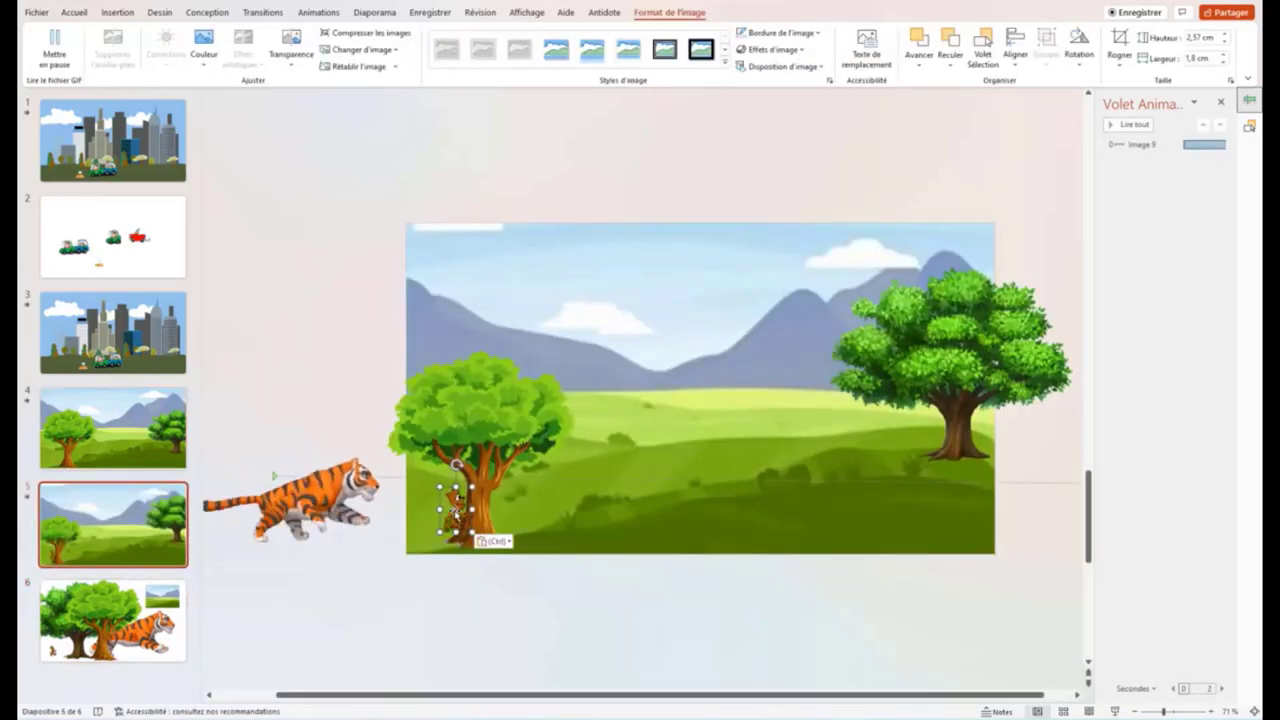
left_click_drag(455, 505, 358, 522)
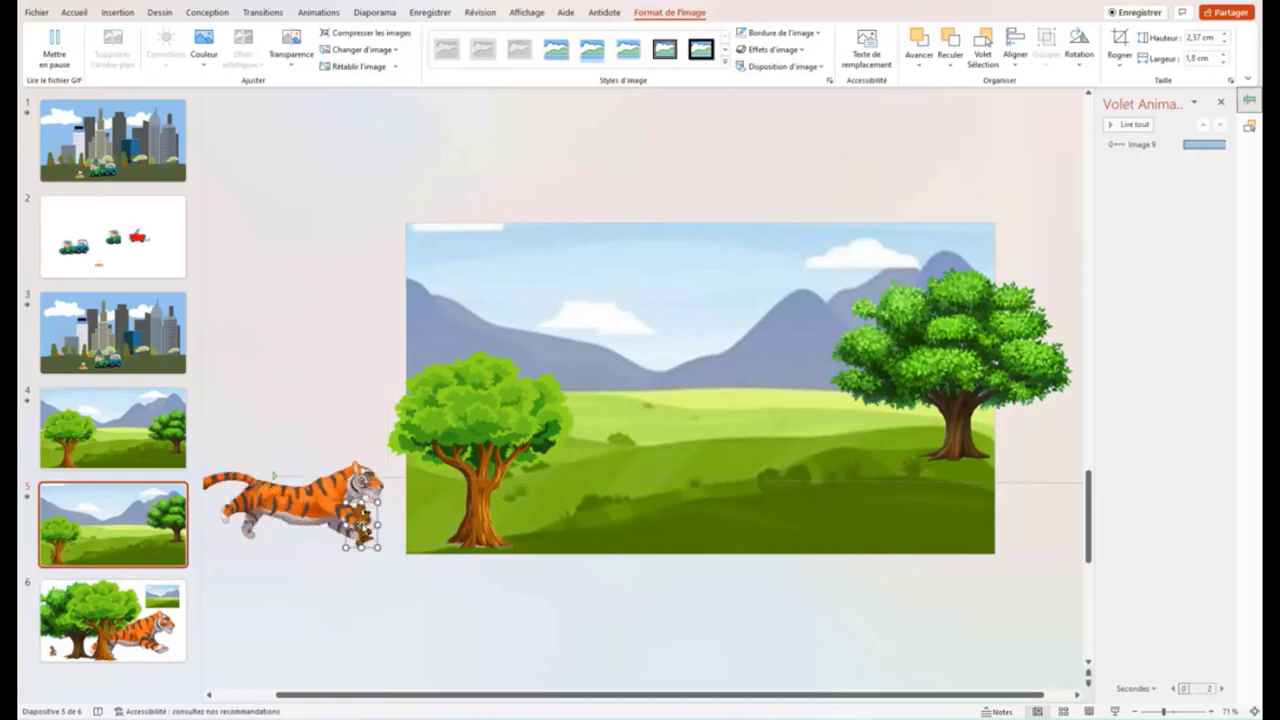
Give the squirrel a straight-line motion path running to the right
left_click(326, 15)
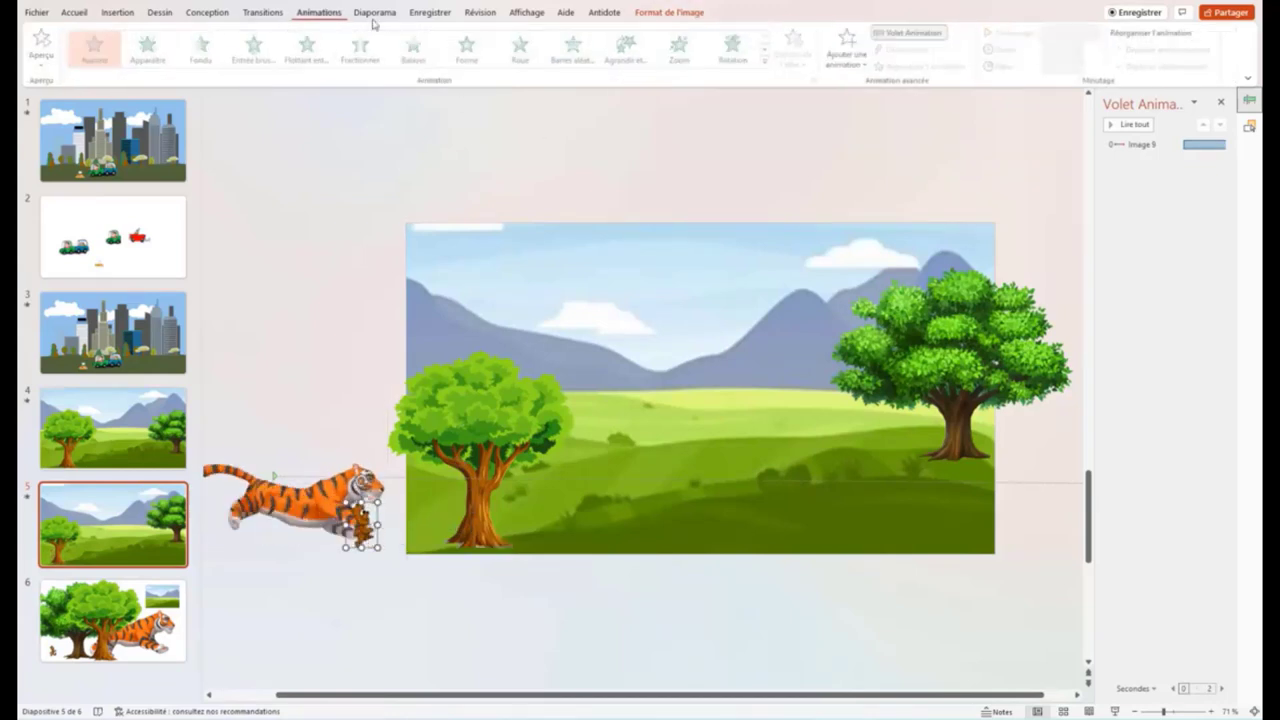
left_click(849, 55)
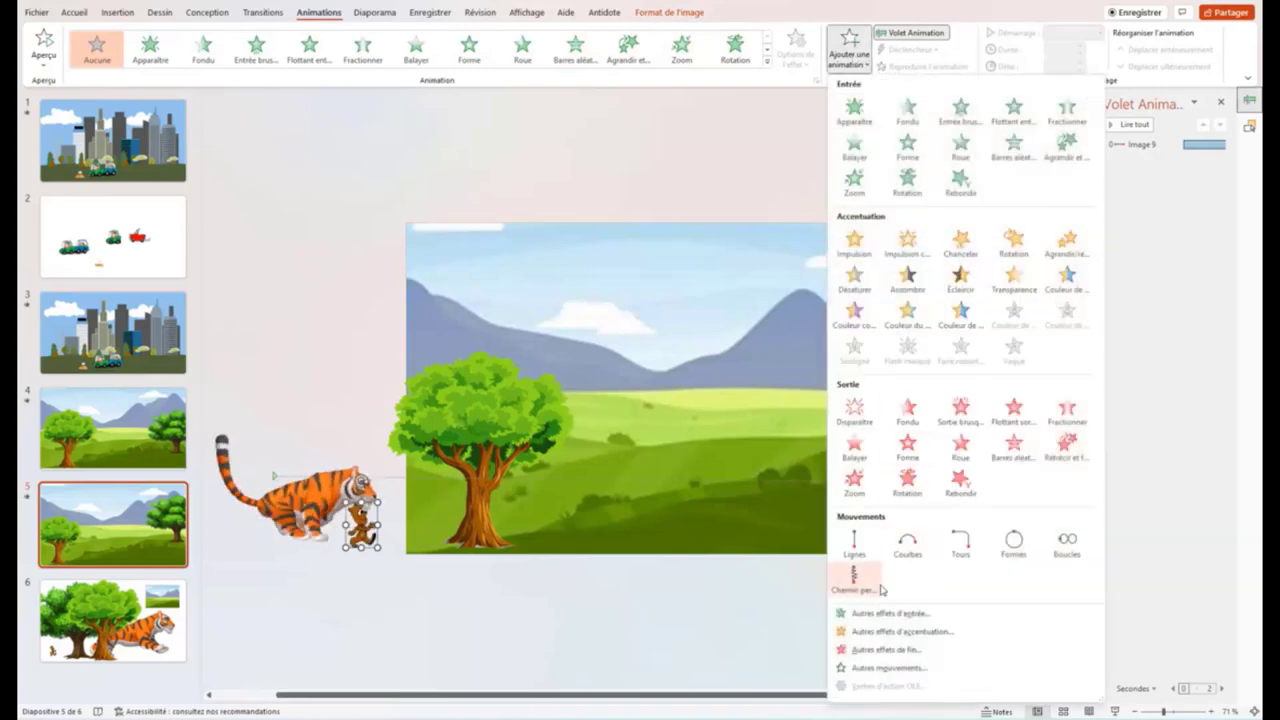
left_click(854, 545)
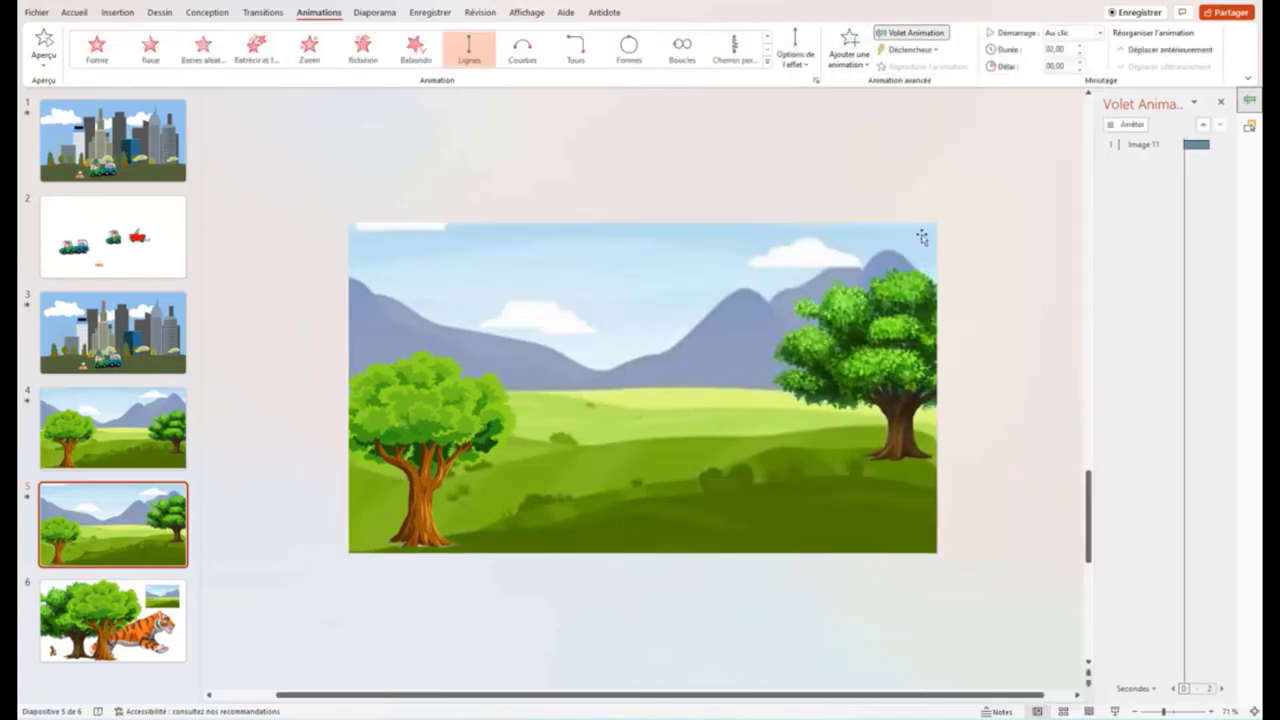
left_click(796, 52)
left_click(830, 177)
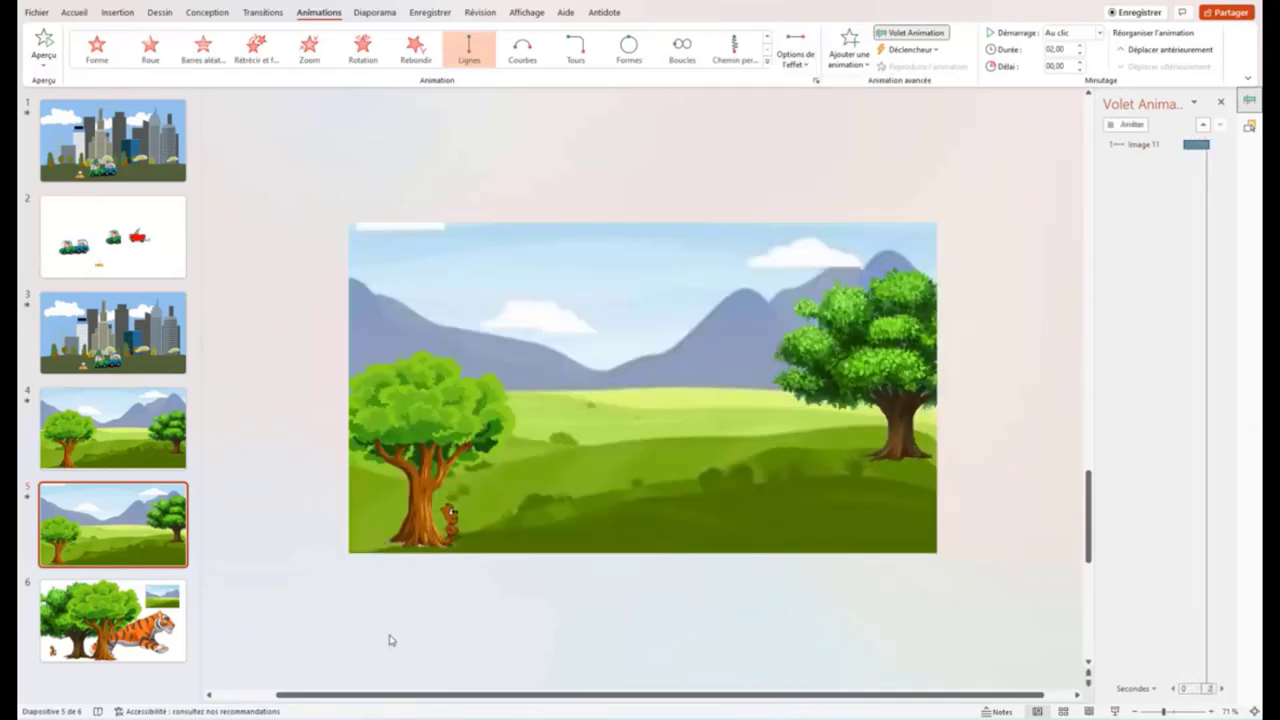
left_click(448, 523)
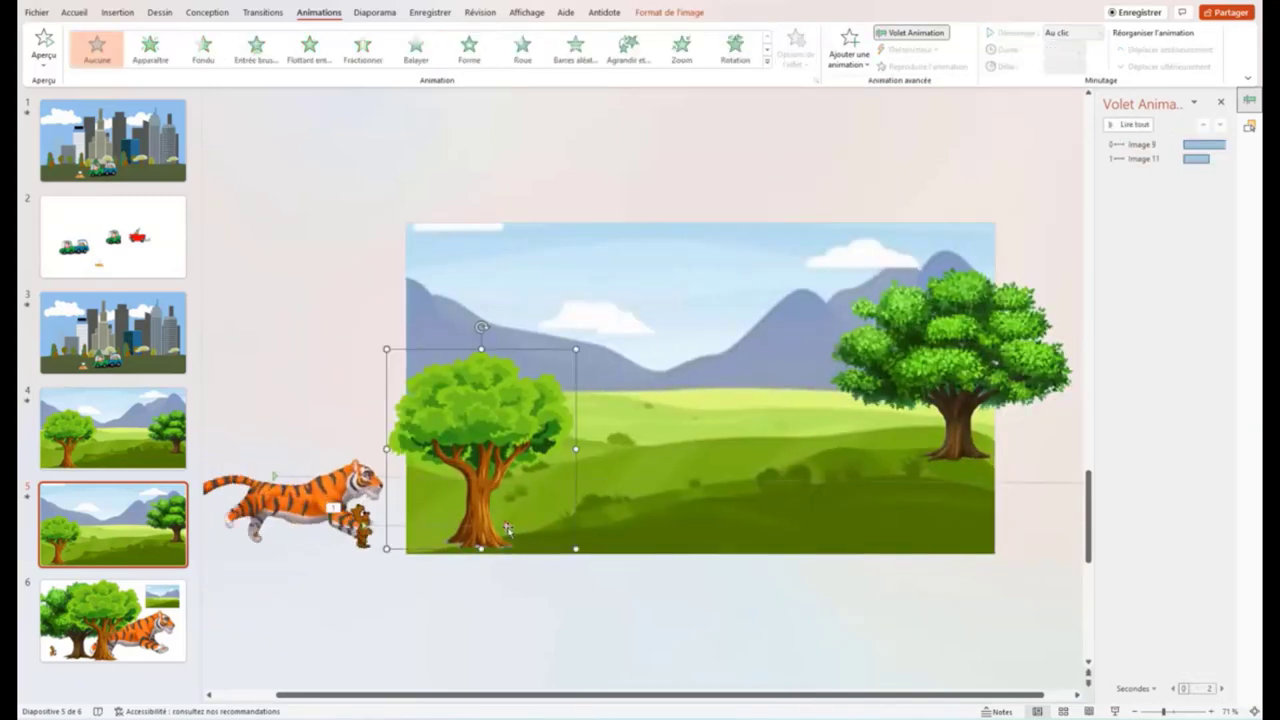
Extend the squirrel's path past the right edge and make it start with the previous animation
left_click(507, 527)
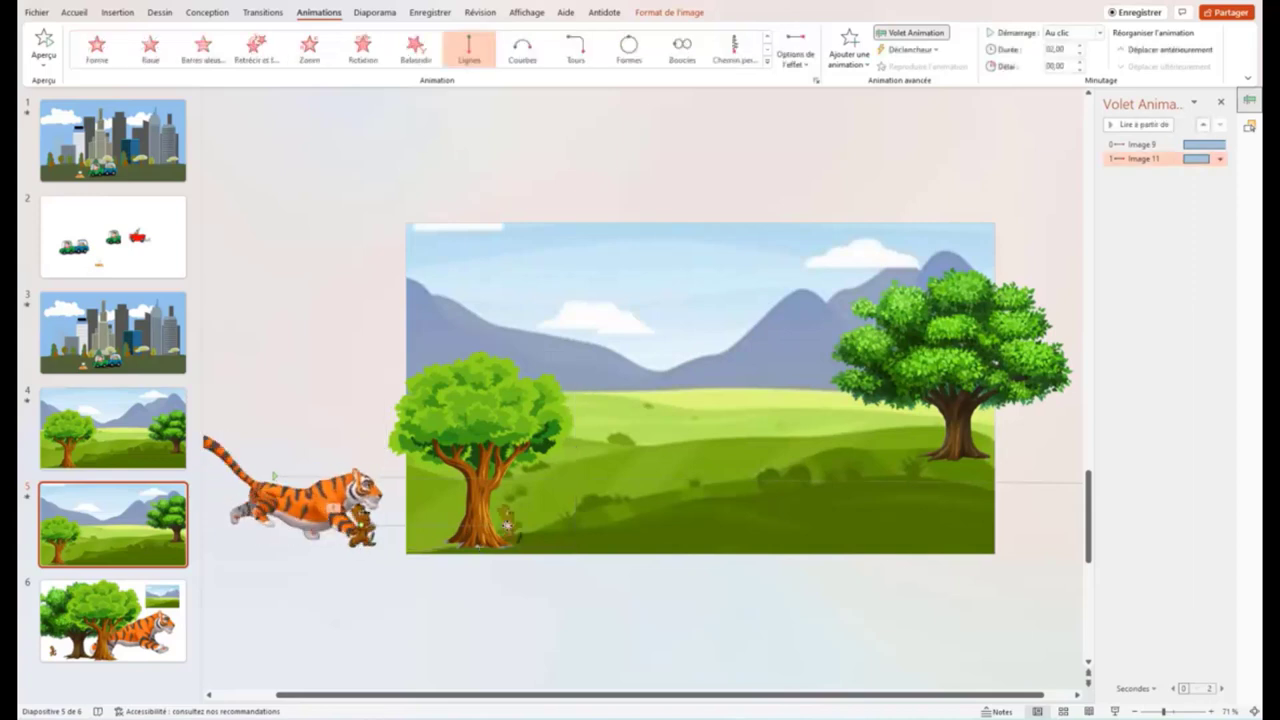
left_click_drag(507, 527, 1040, 522)
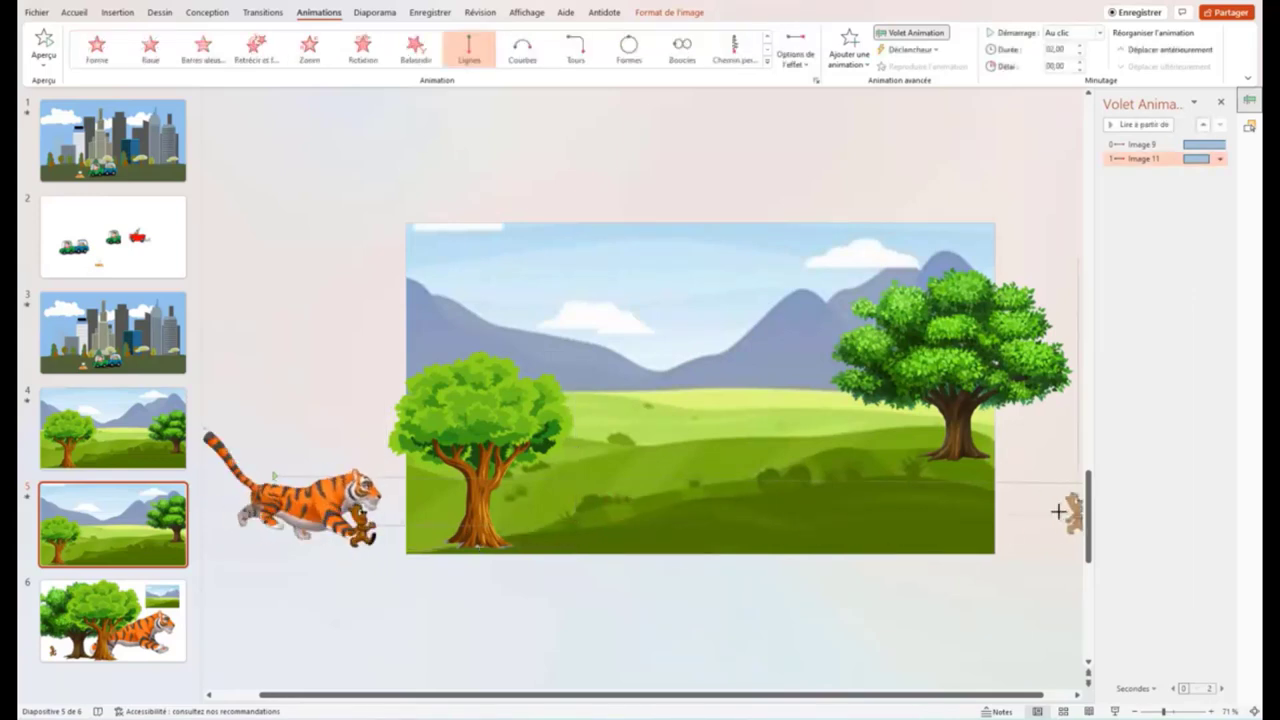
mouse_move(322, 498)
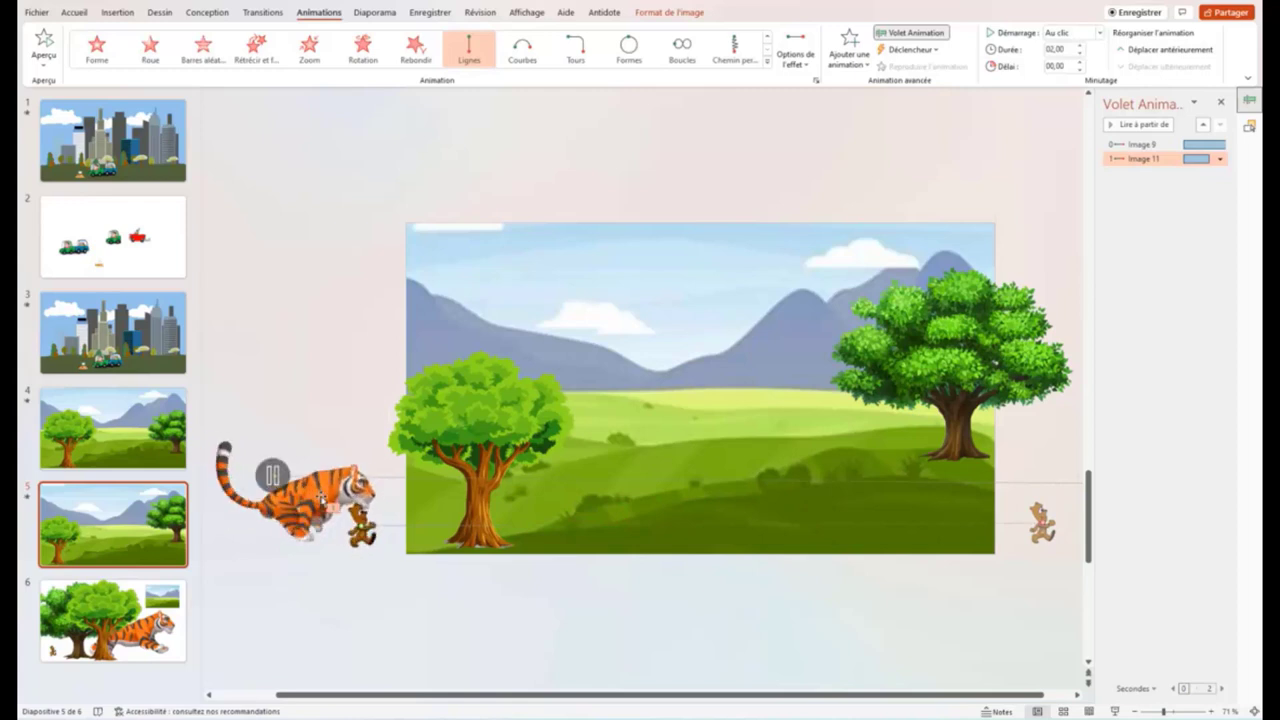
left_click(1220, 159)
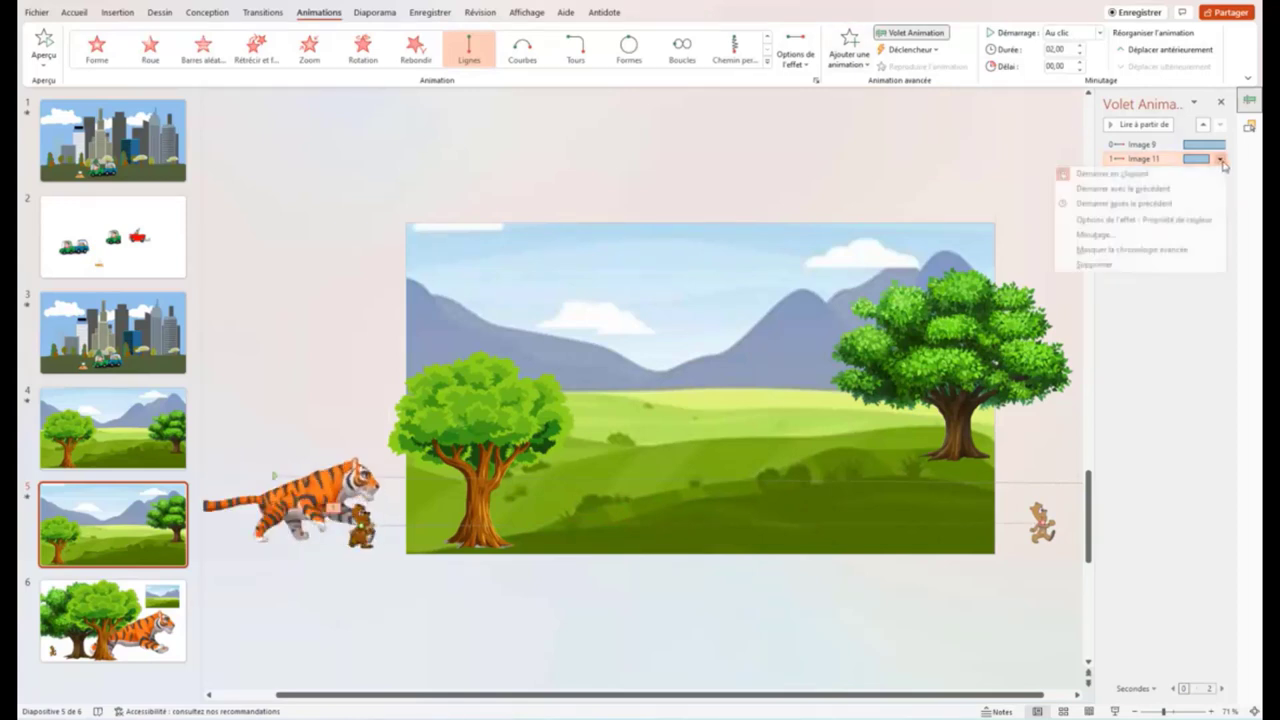
left_click(1151, 204)
left_click(1220, 159)
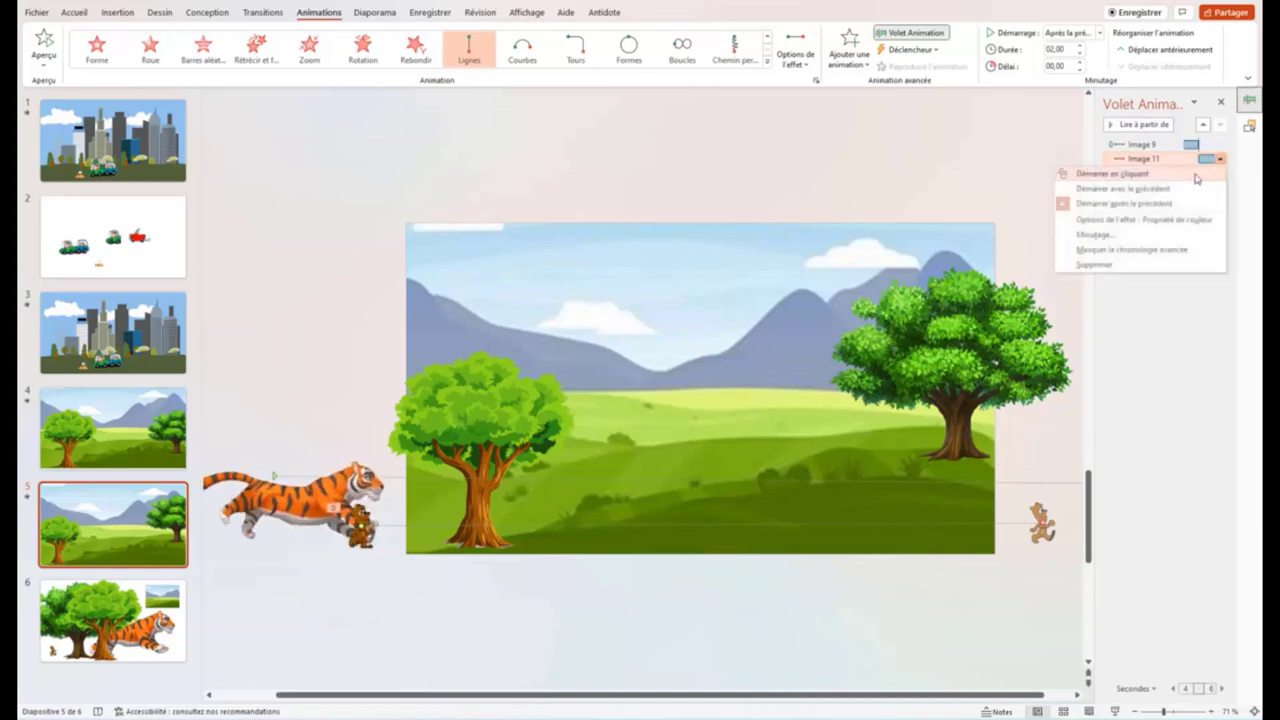
left_click(1128, 190)
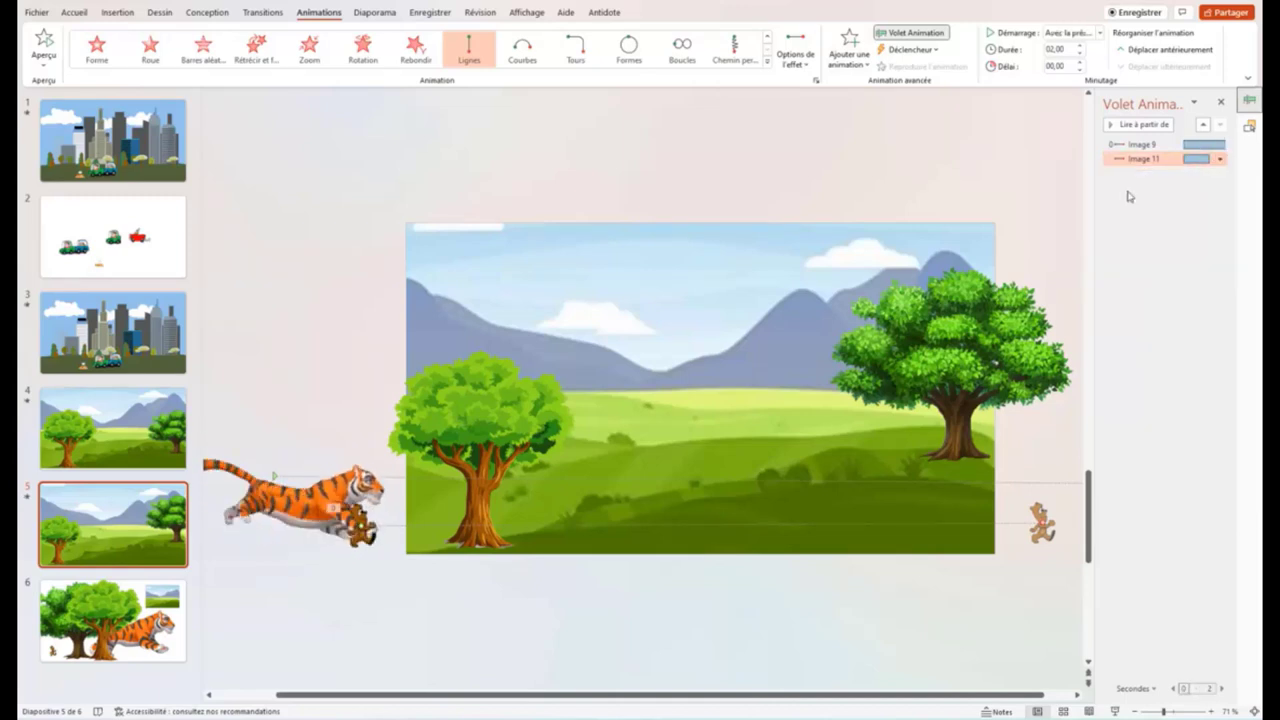
left_click(1220, 160)
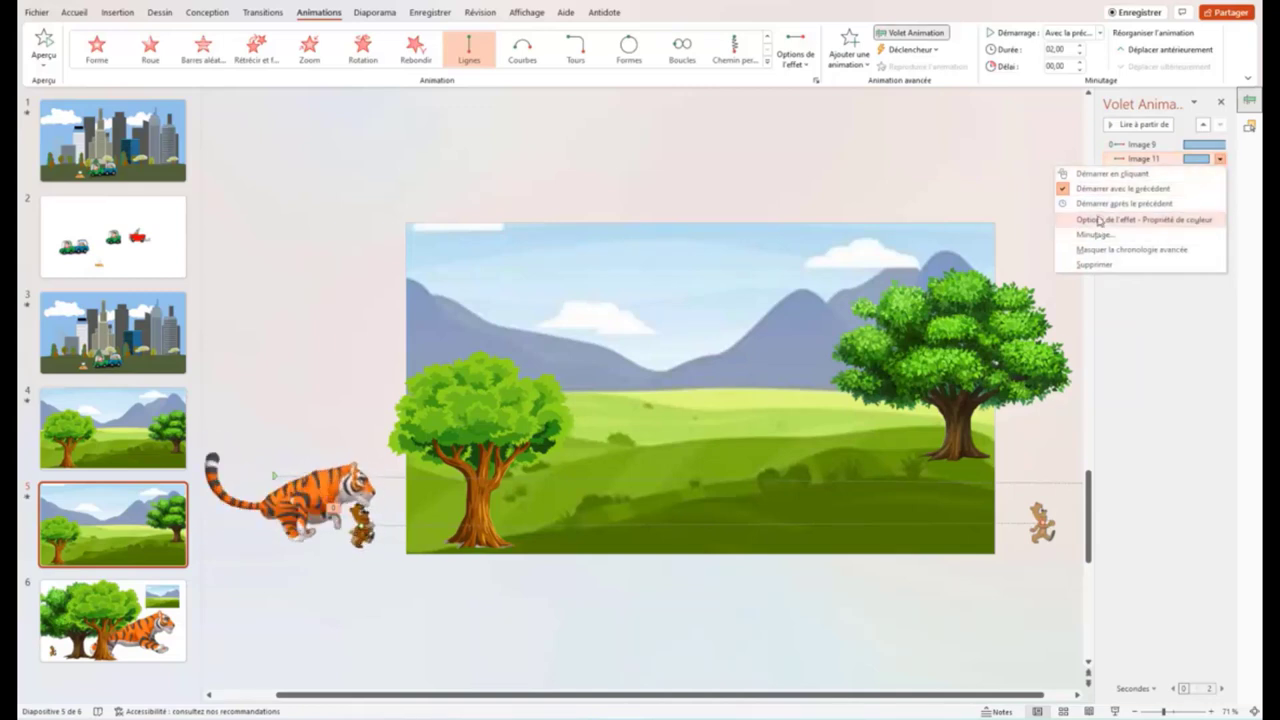
Set the squirrel motion's smooth start to 0, delay to 2 seconds and duration to 5 seconds
left_click(1097, 219)
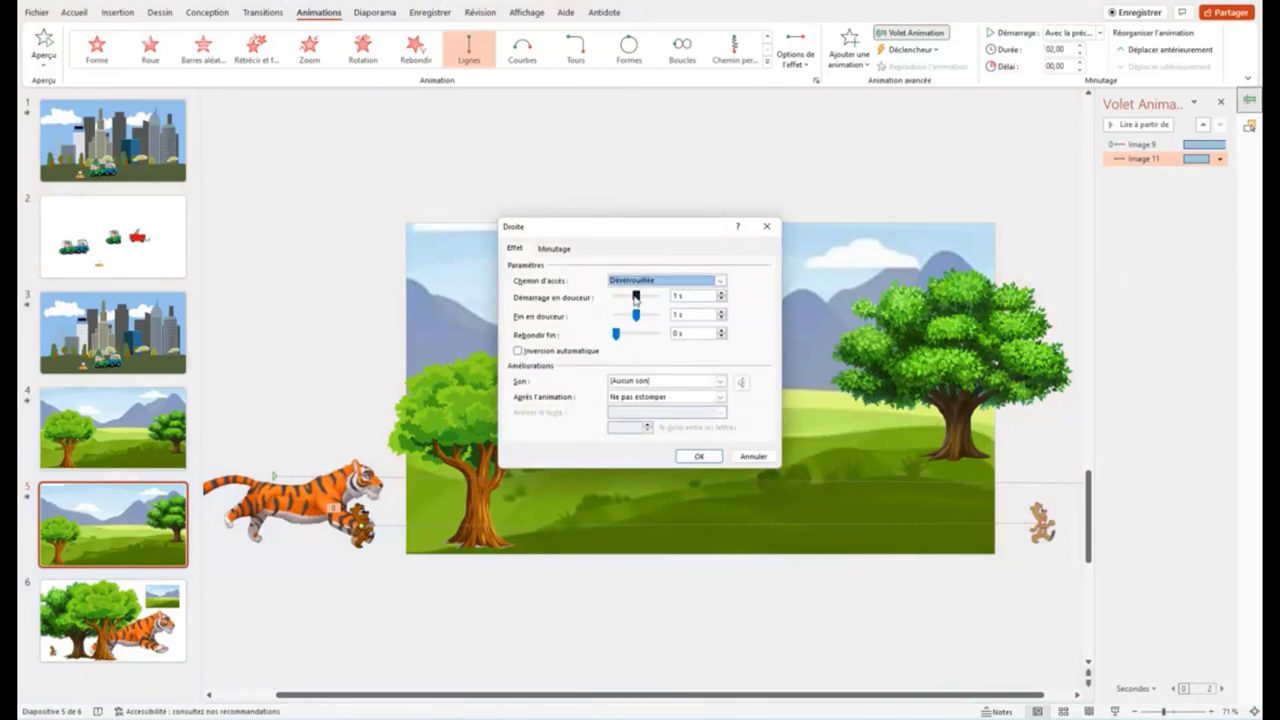
mouse_move(636, 297)
left_mouse_down()
mouse_move(609, 297)
mouse_move(612, 318)
left_mouse_up()
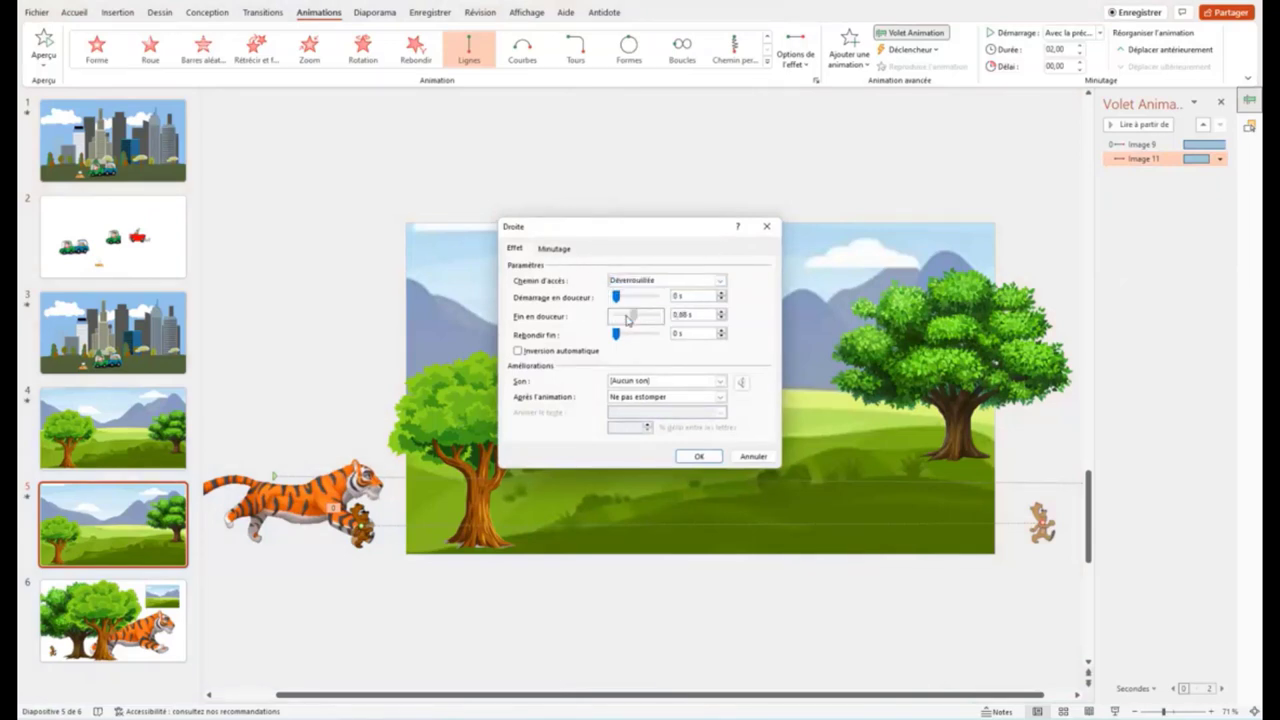
left_click(557, 250)
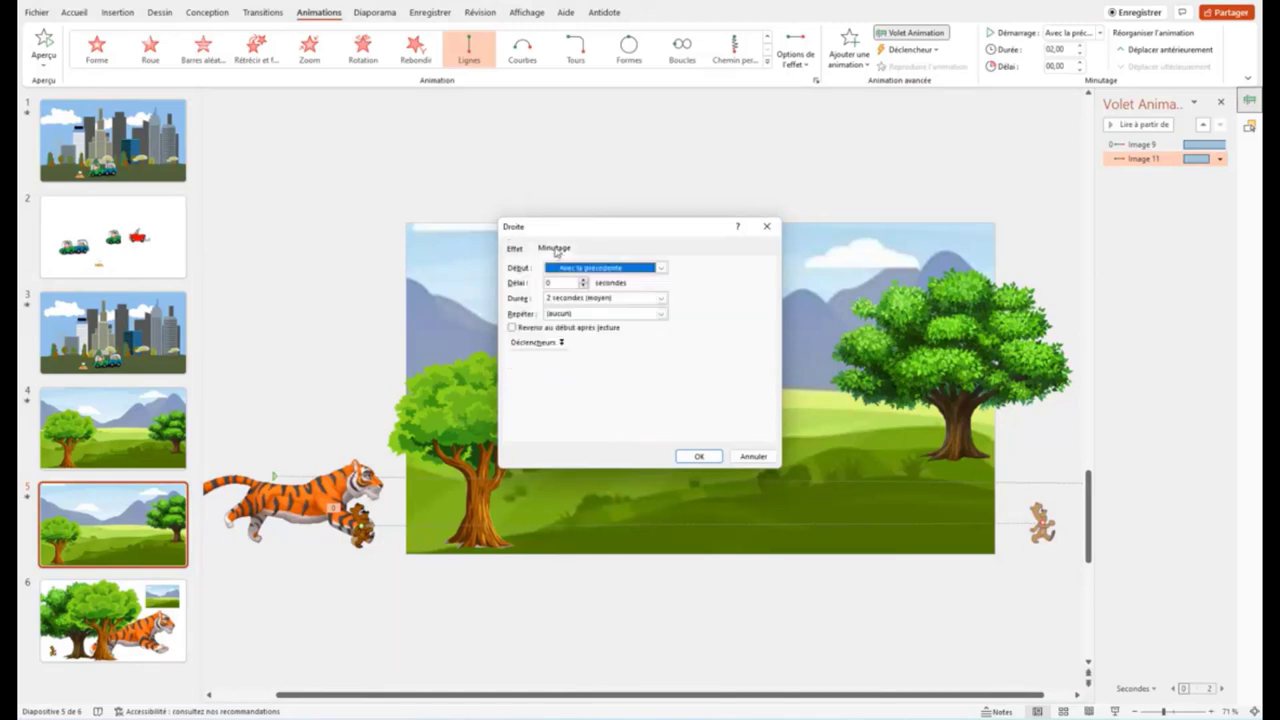
left_click(584, 282)
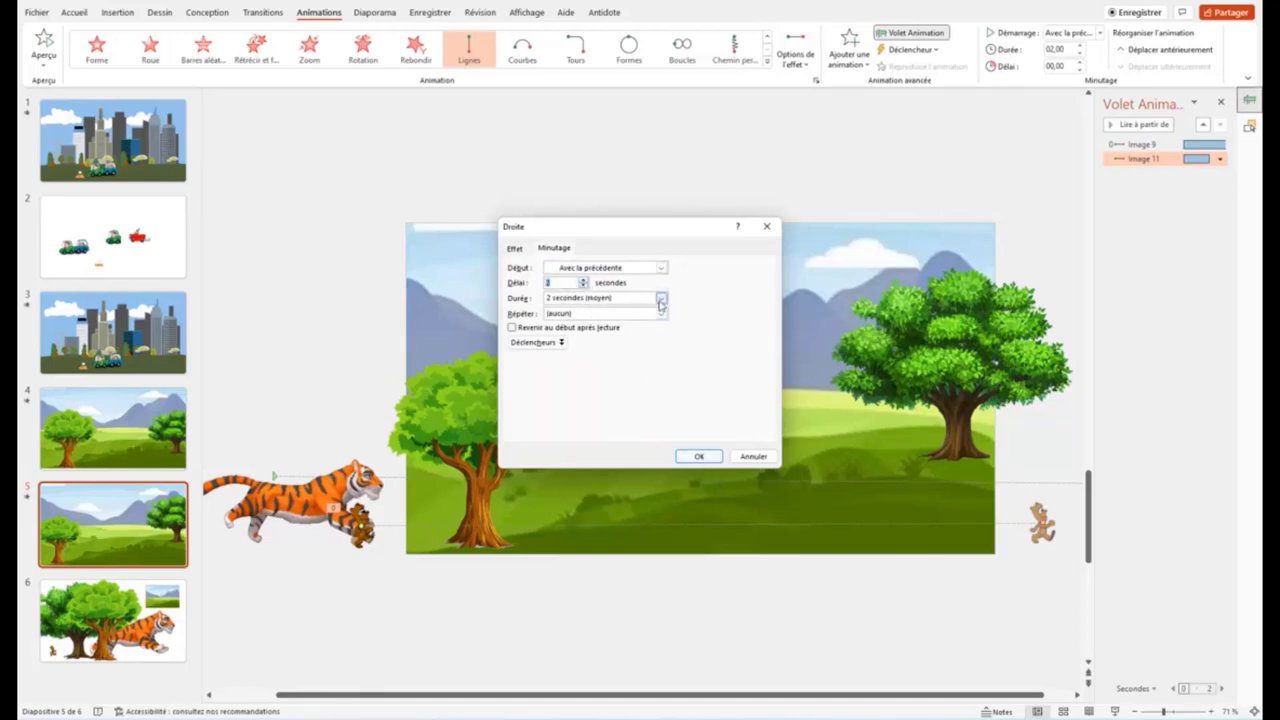
left_click(660, 300)
left_click(645, 318)
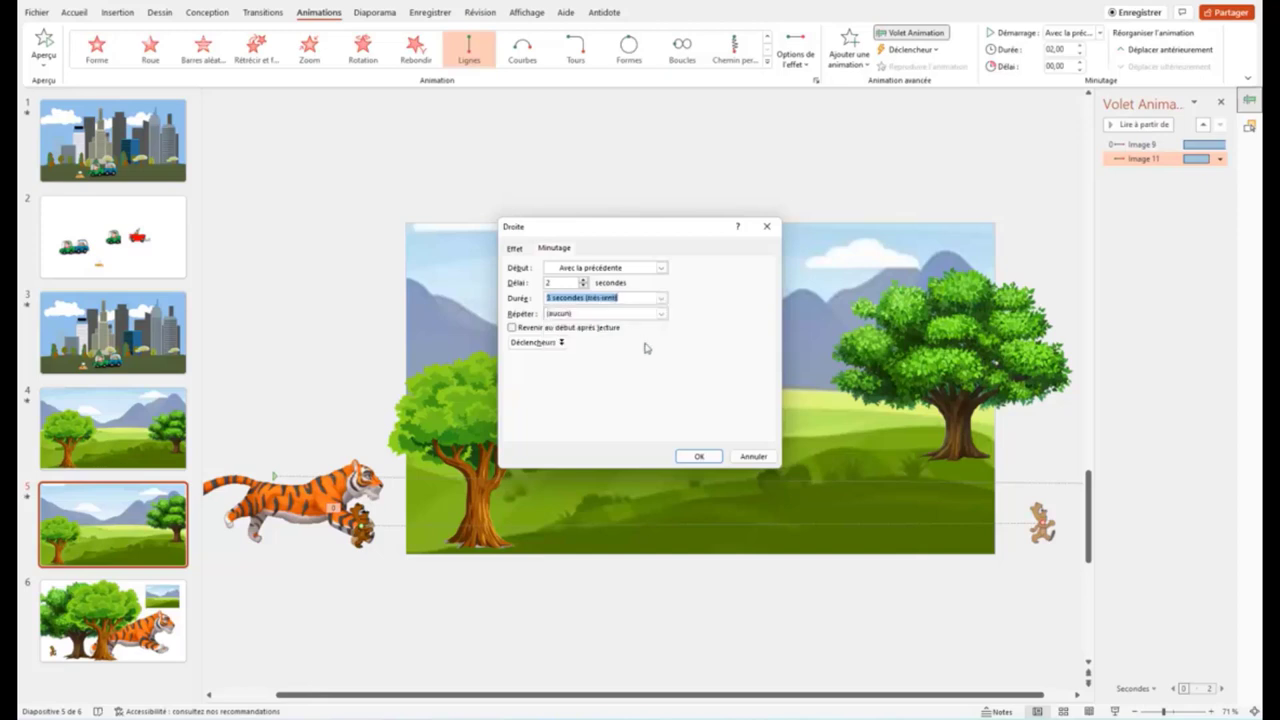
left_click(700, 457)
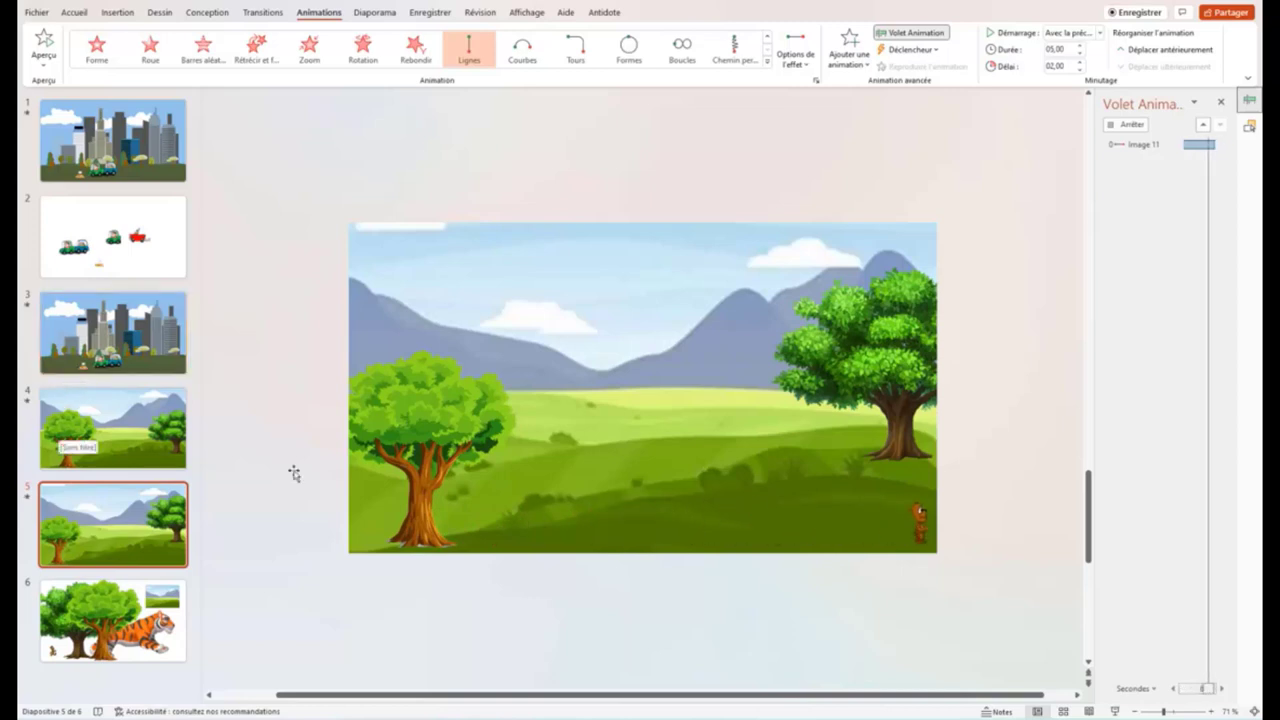
left_click(28, 499)
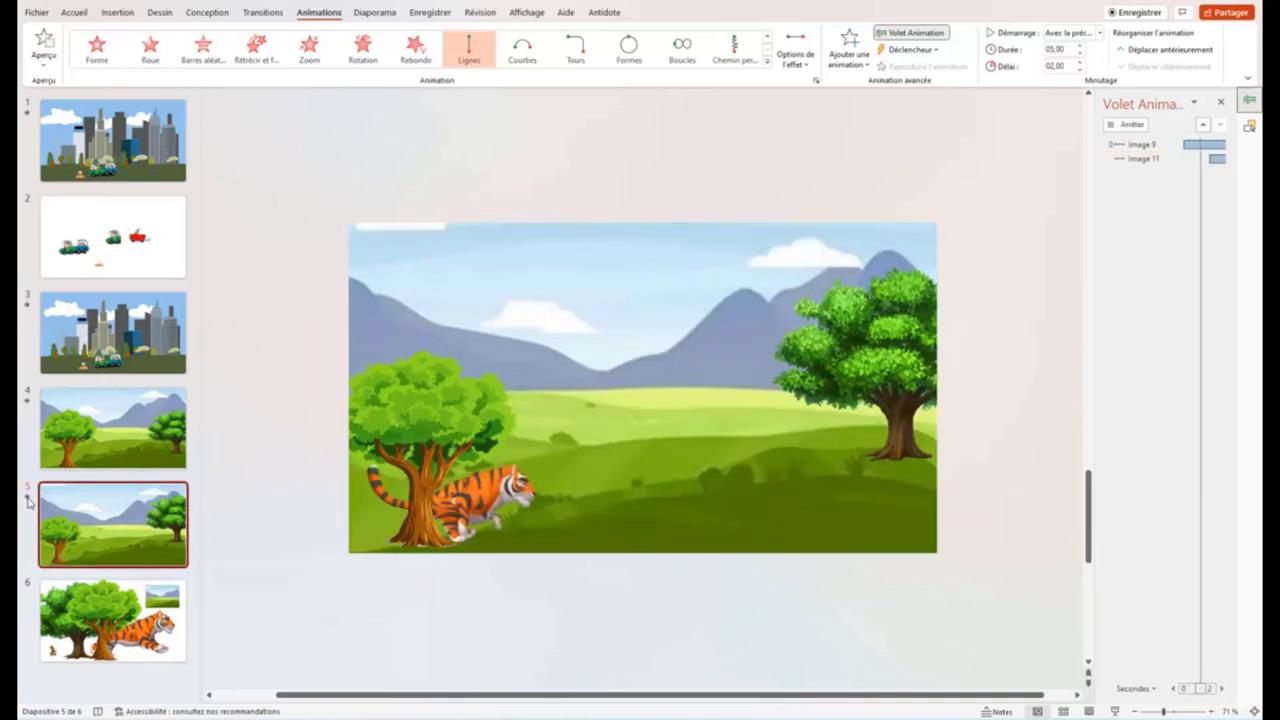